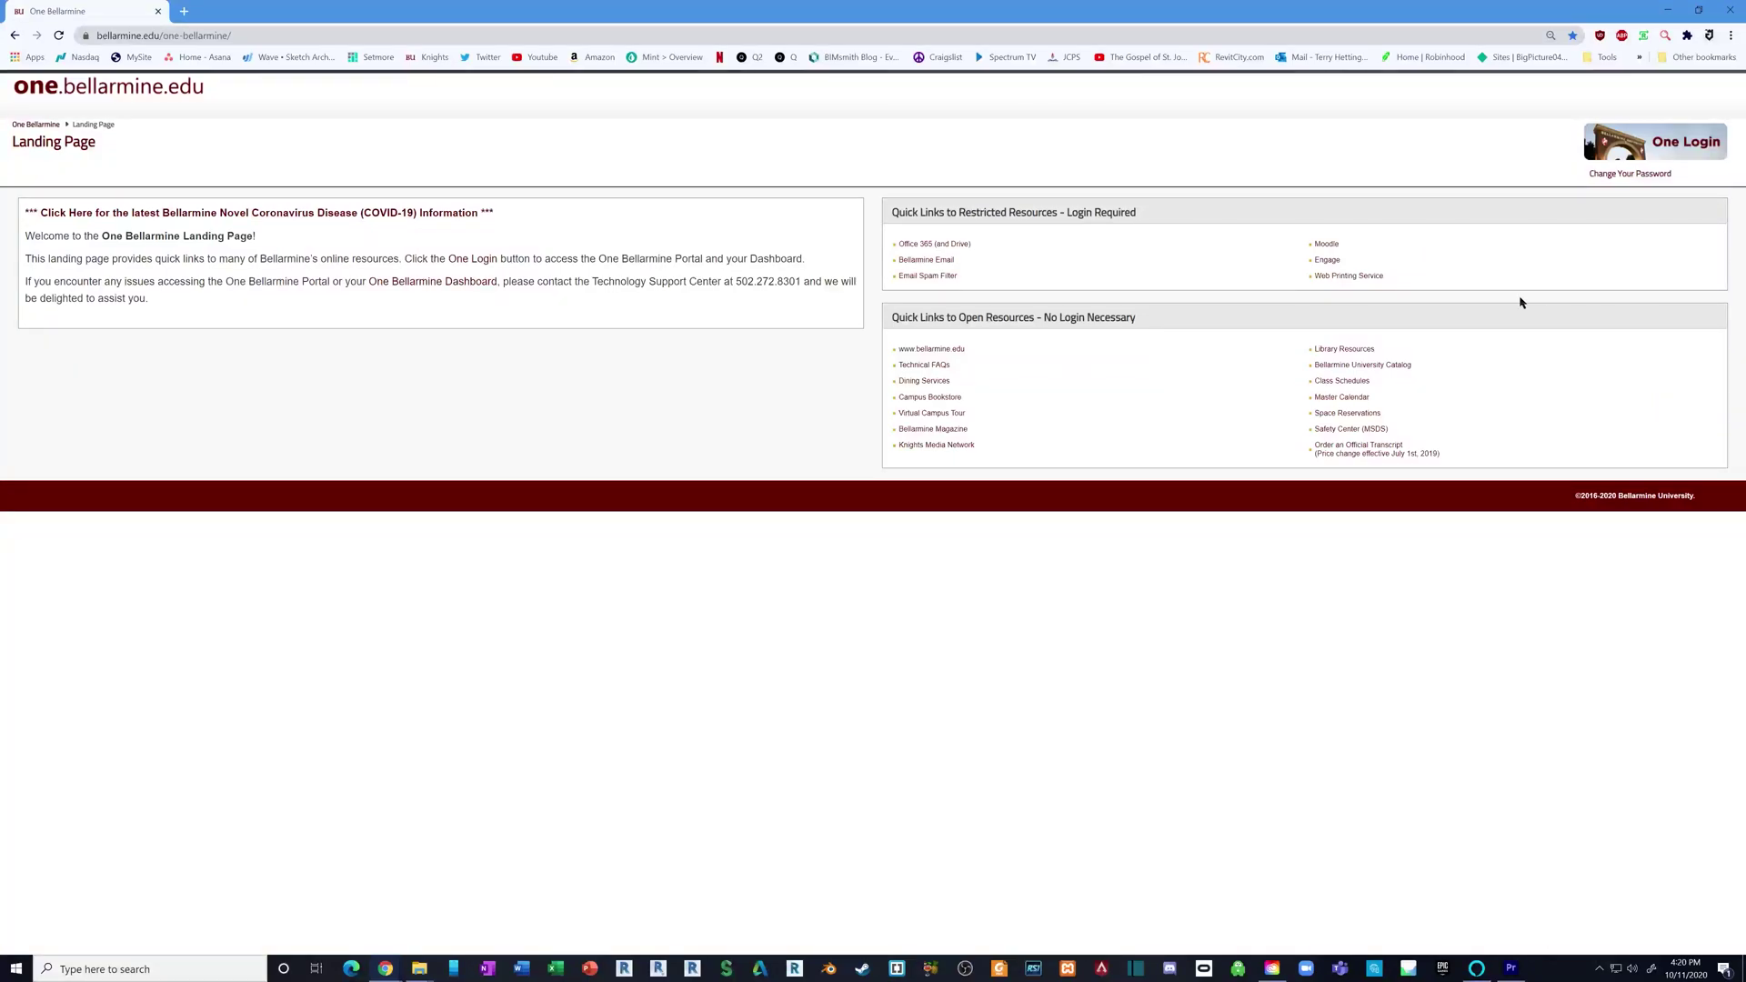
- Go from Library Resources through EndNote Research Management's install guide to the SharePoint Software Downloads page
{"action": "left_click", "coordinate": [1362, 352]}
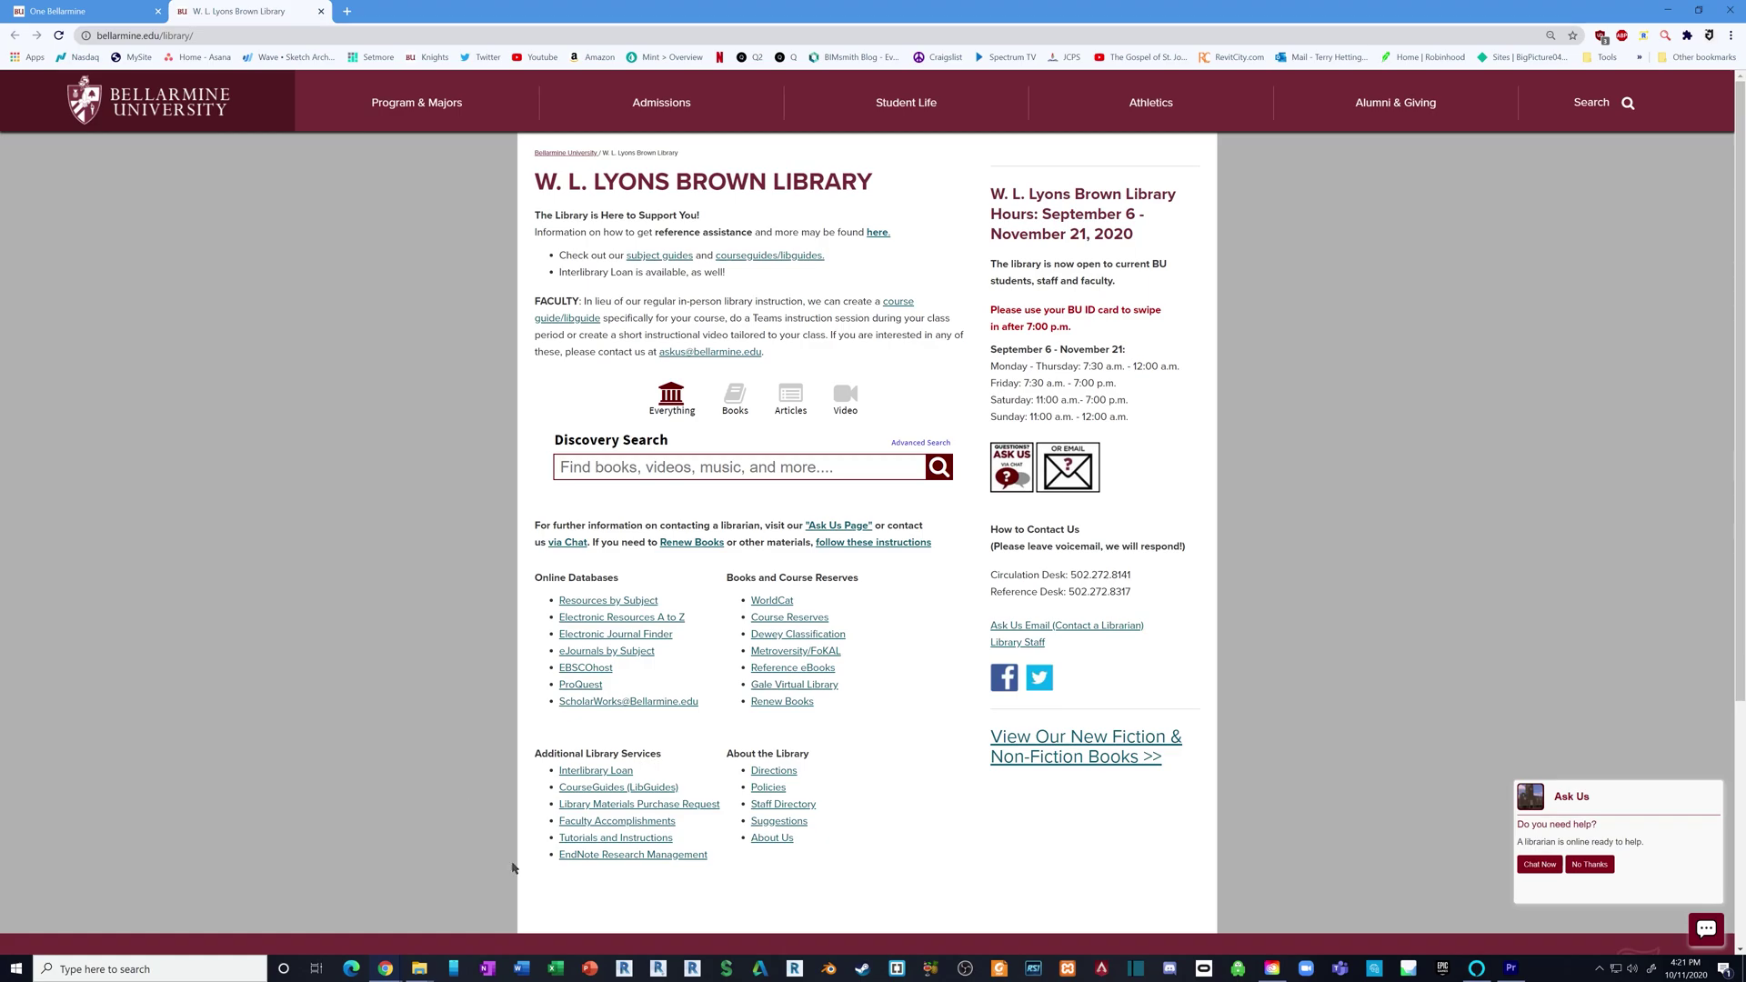
{"action": "left_click", "coordinate": [696, 856]}
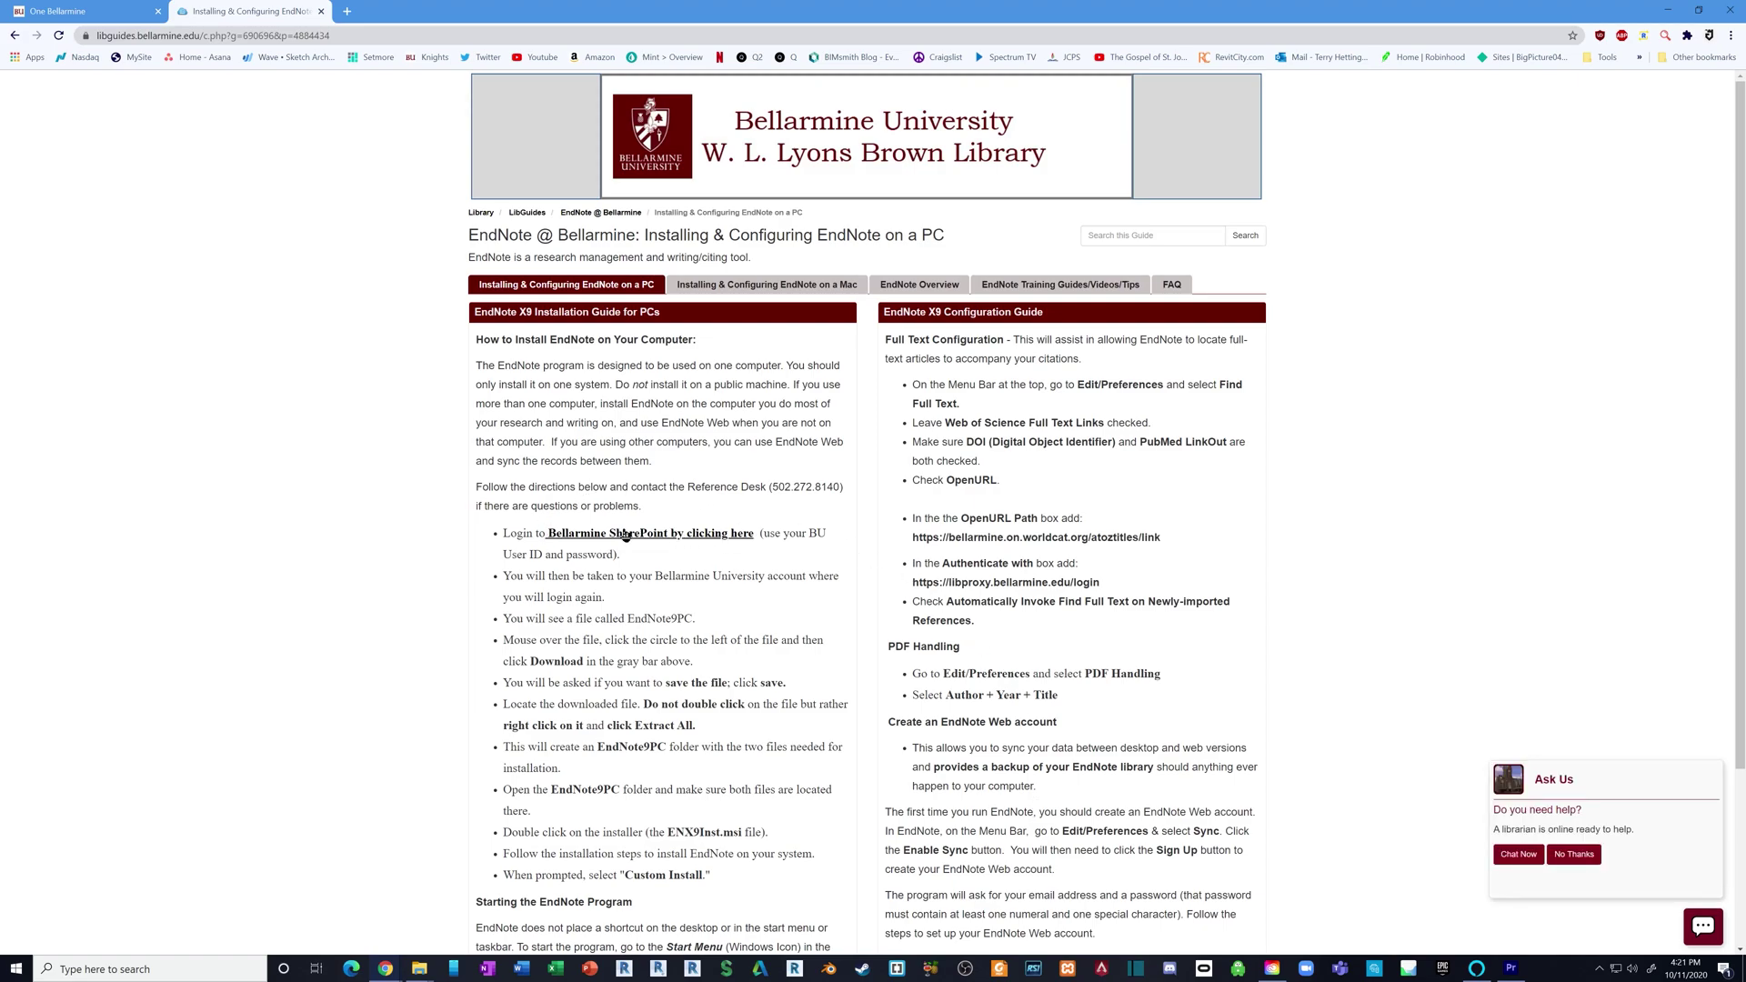
{"action": "left_click", "coordinate": [687, 536]}
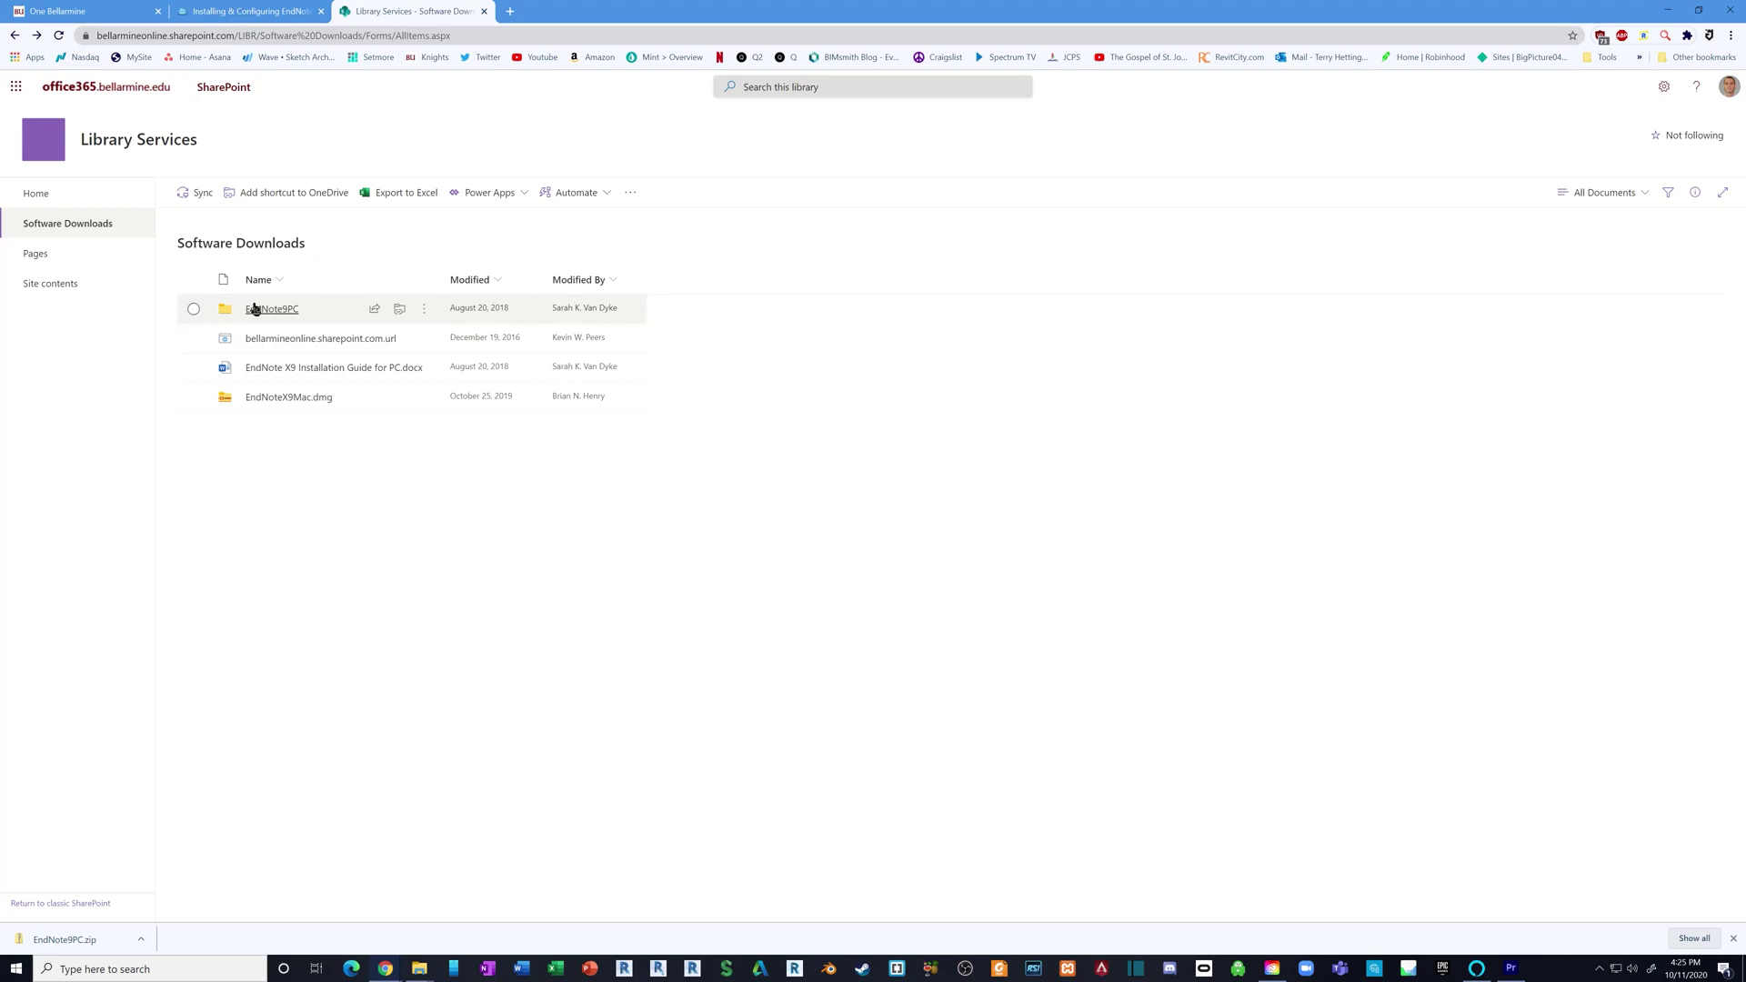
- Download the EndNote9PC folder as a zip and show it in the Downloads folder
{"action": "left_click", "coordinate": [193, 309]}
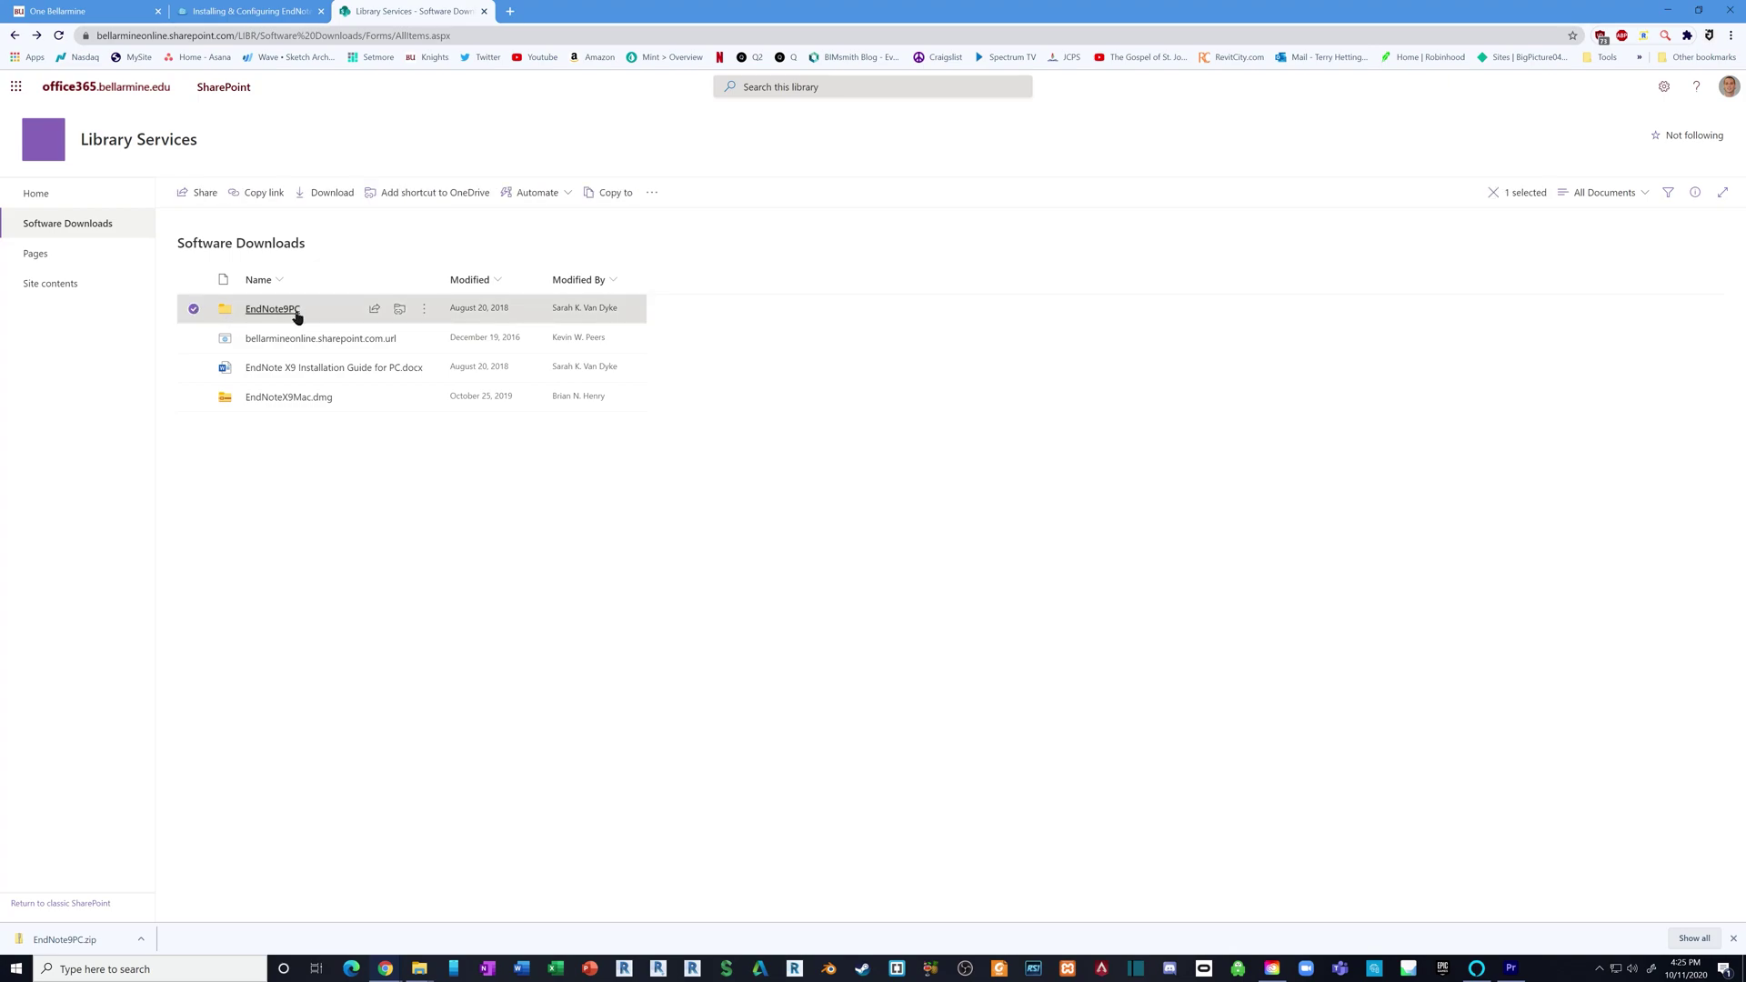
{"action": "left_click", "coordinate": [348, 194]}
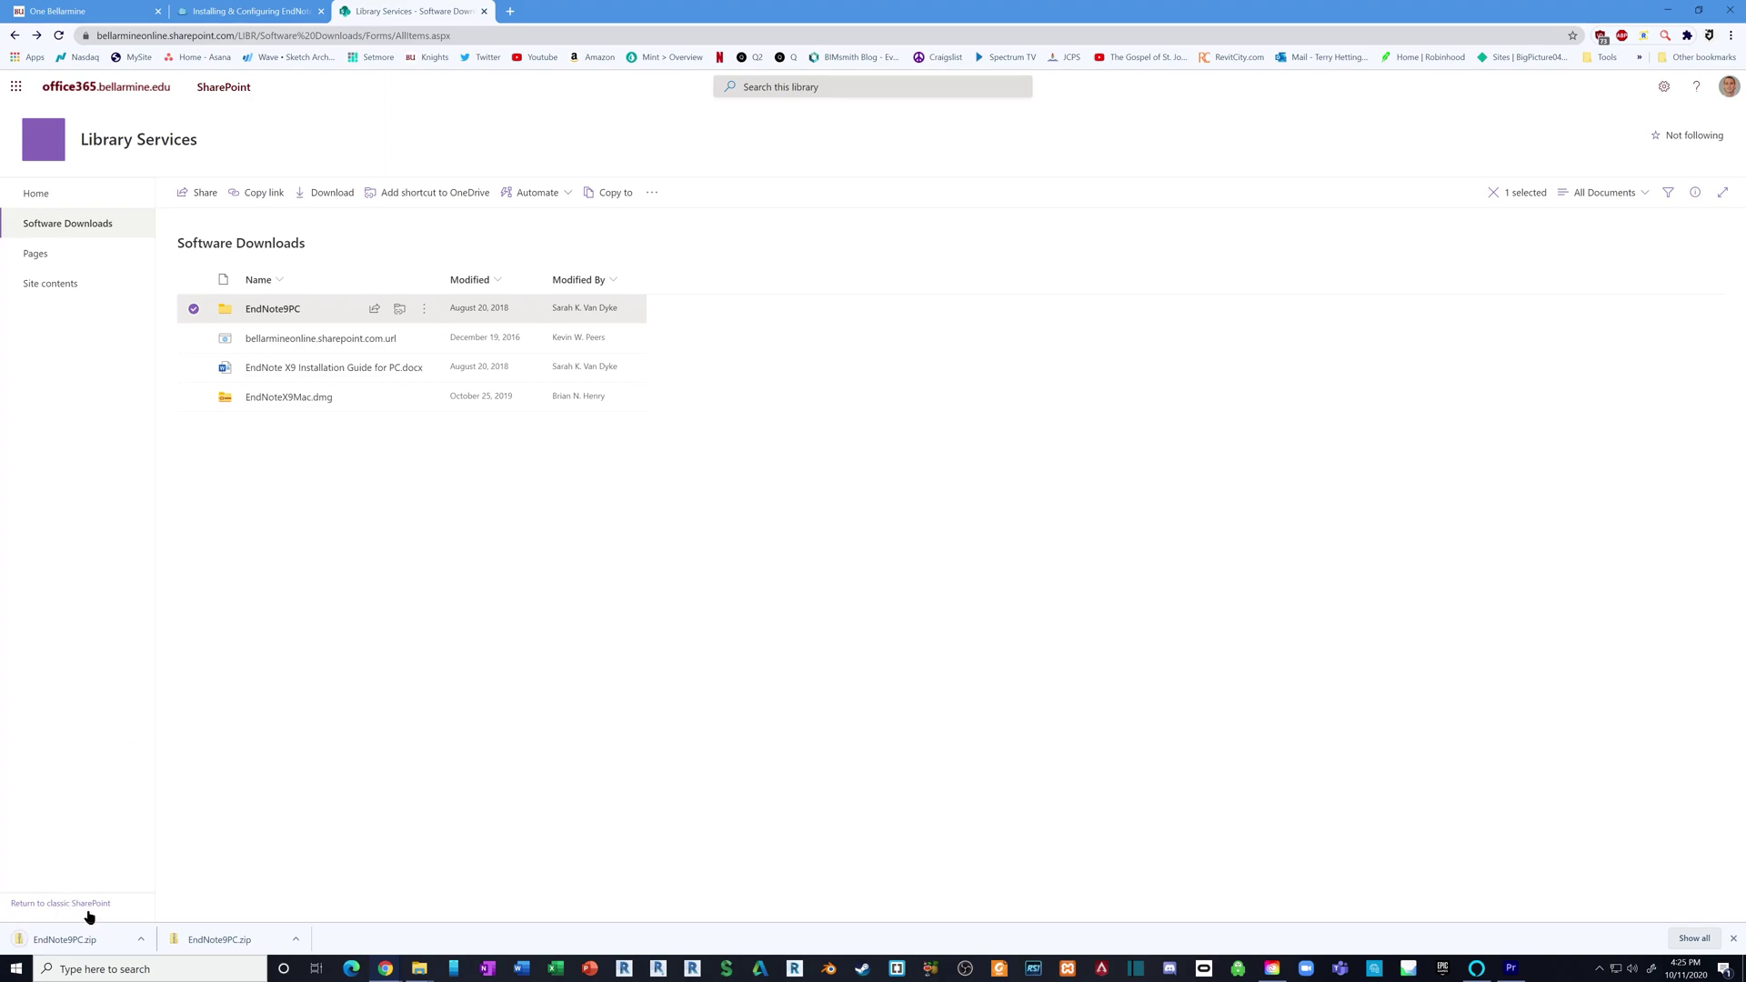
{"action": "left_click", "coordinate": [141, 940]}
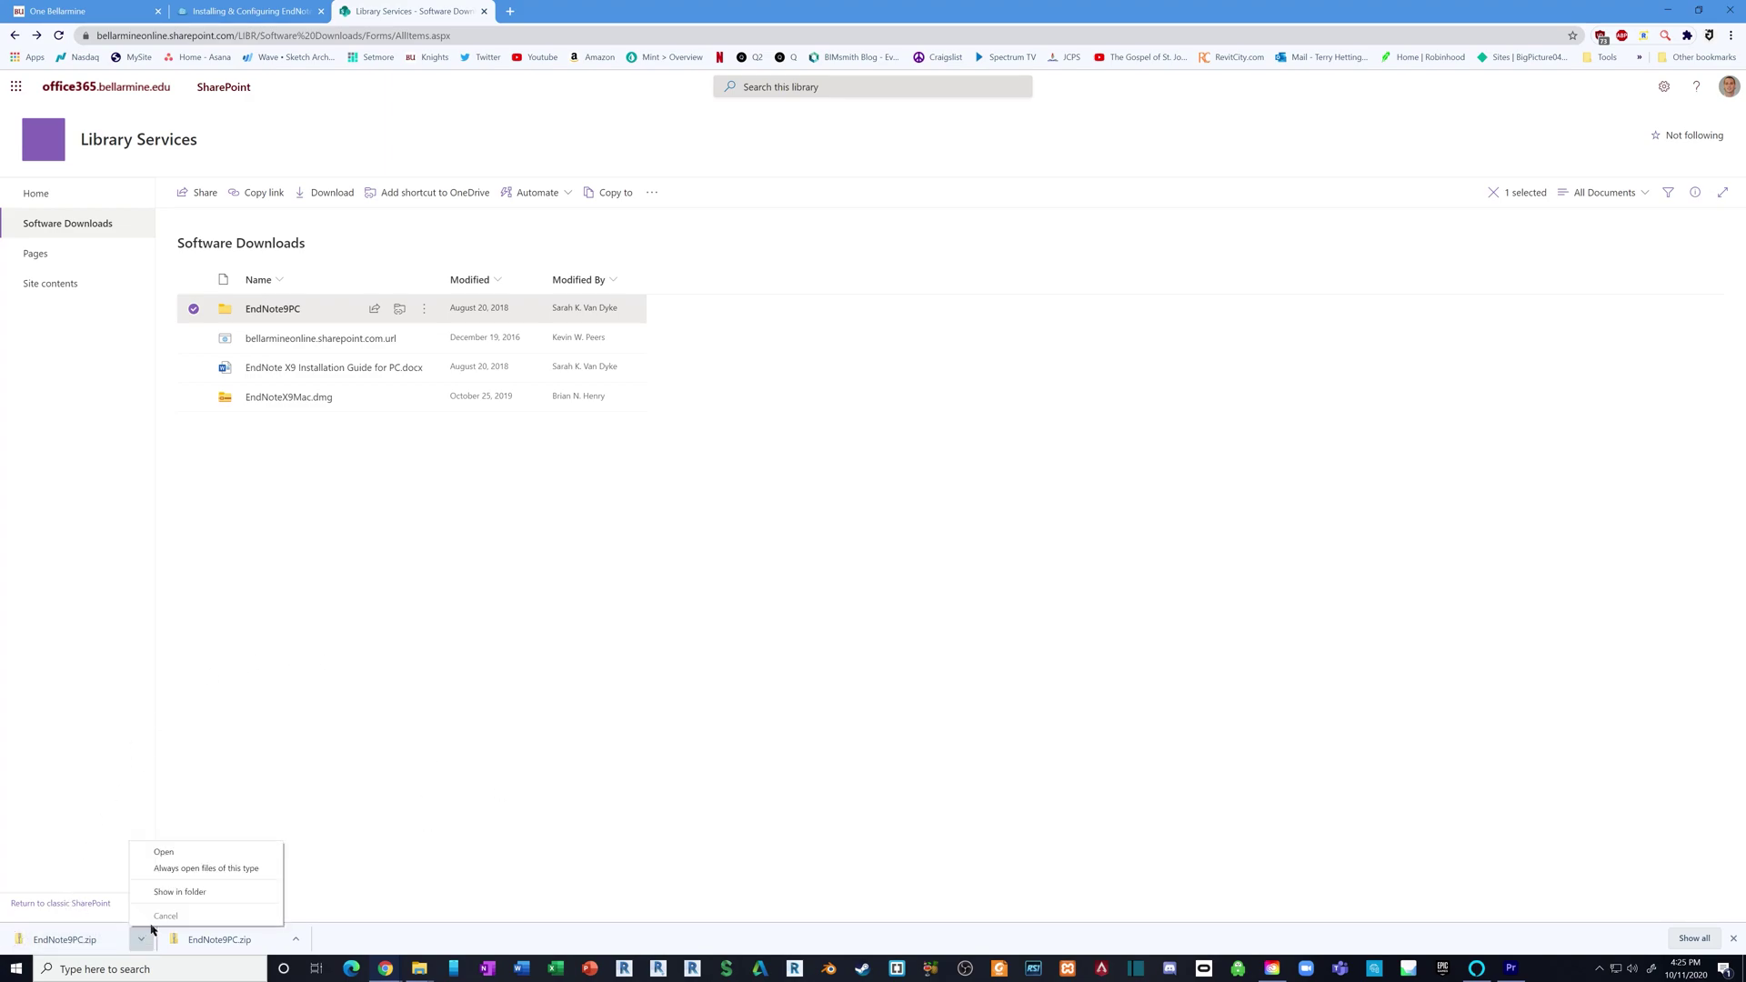
{"action": "left_click", "coordinate": [180, 892]}
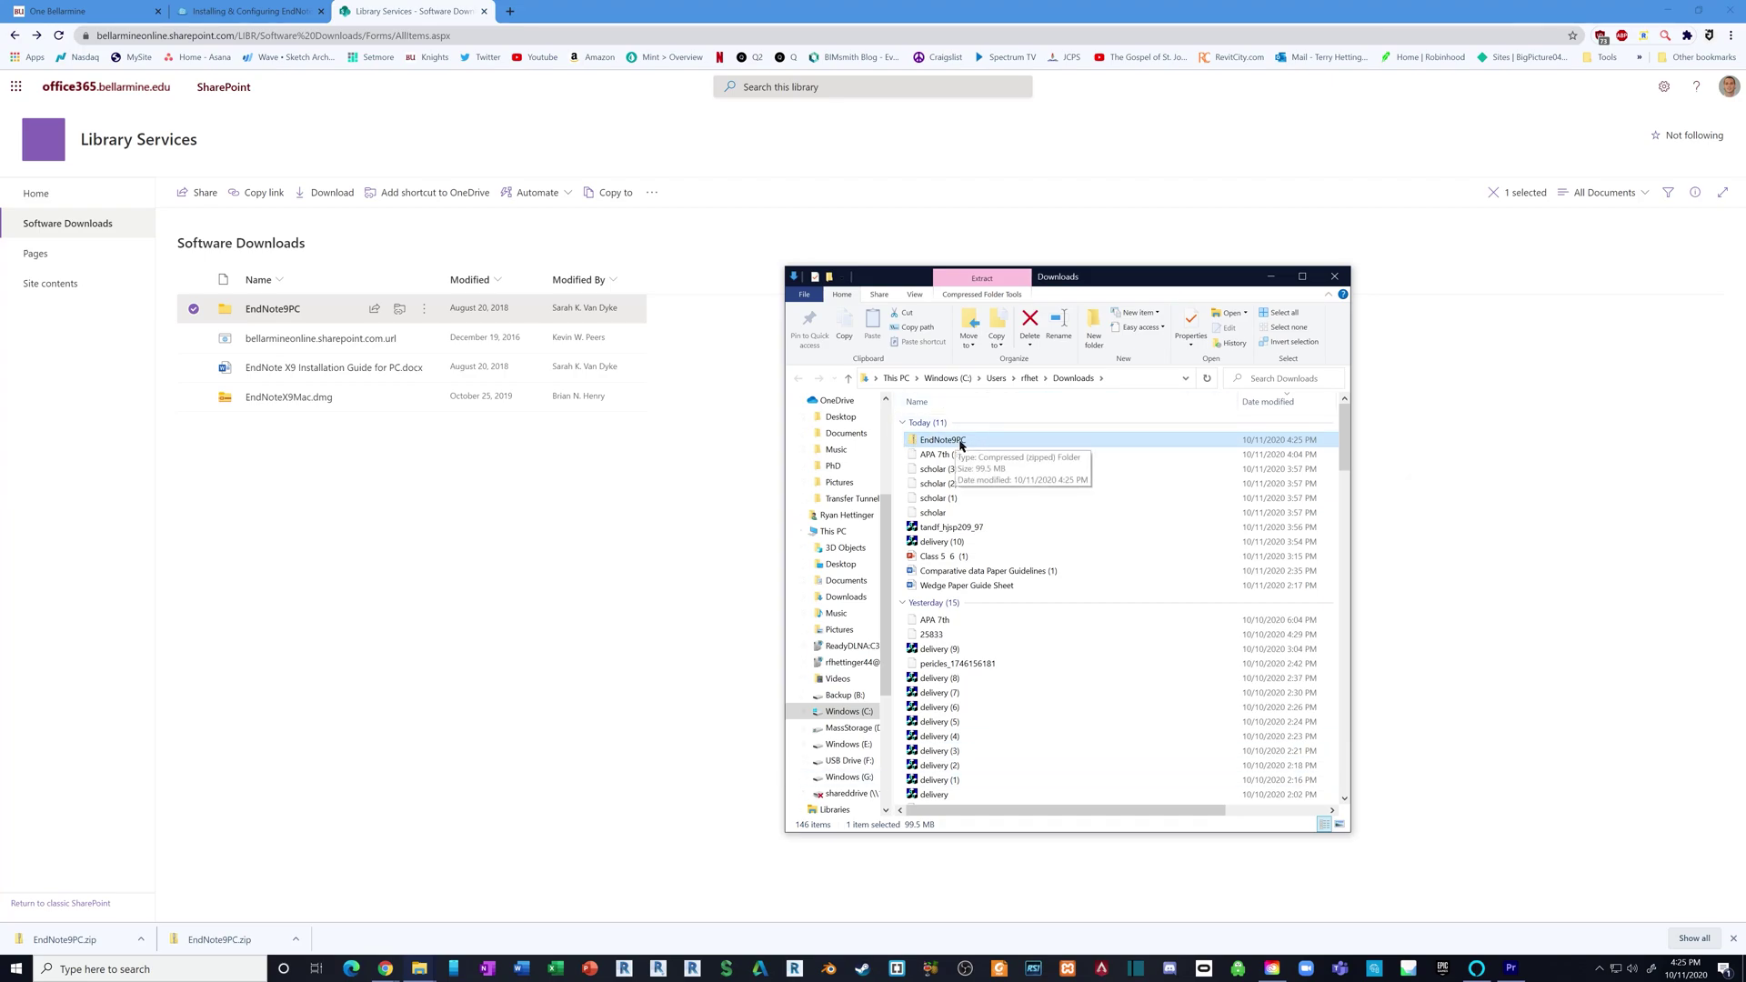
- Extract all of the EndNote9PC zip into the Desktop folder
{"action": "right_click", "coordinate": [975, 444]}
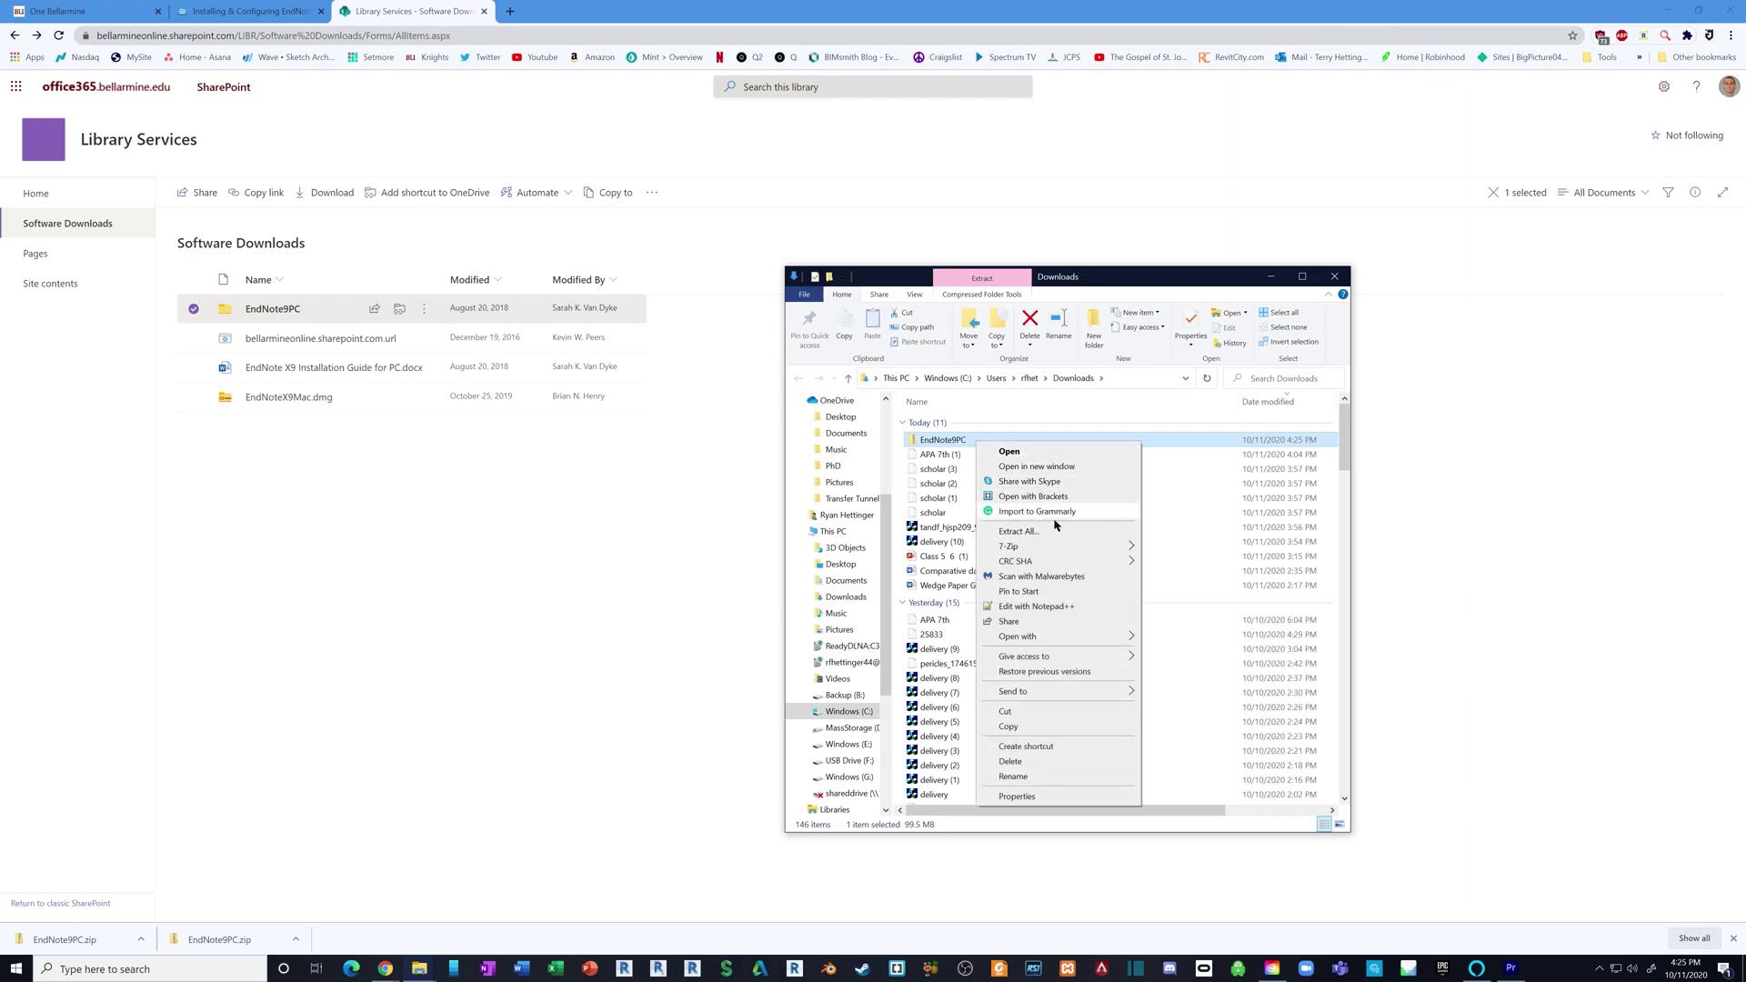
{"action": "left_click", "coordinate": [1031, 534]}
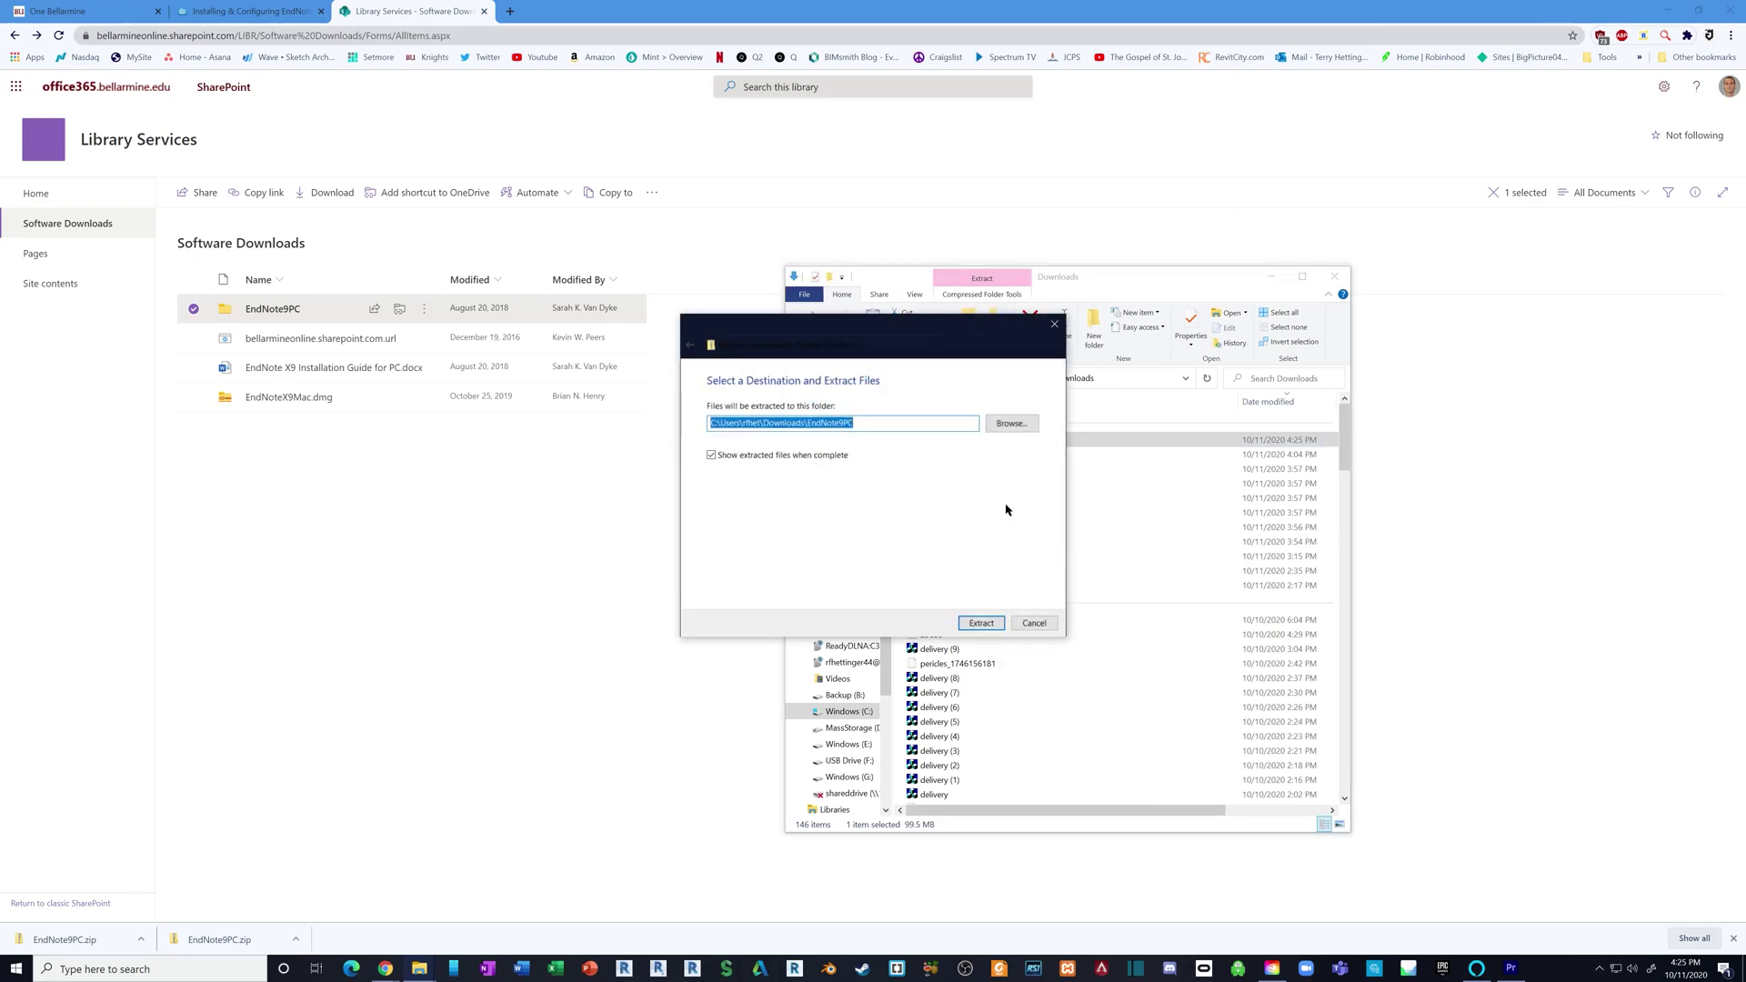
{"action": "left_click", "coordinate": [1021, 428]}
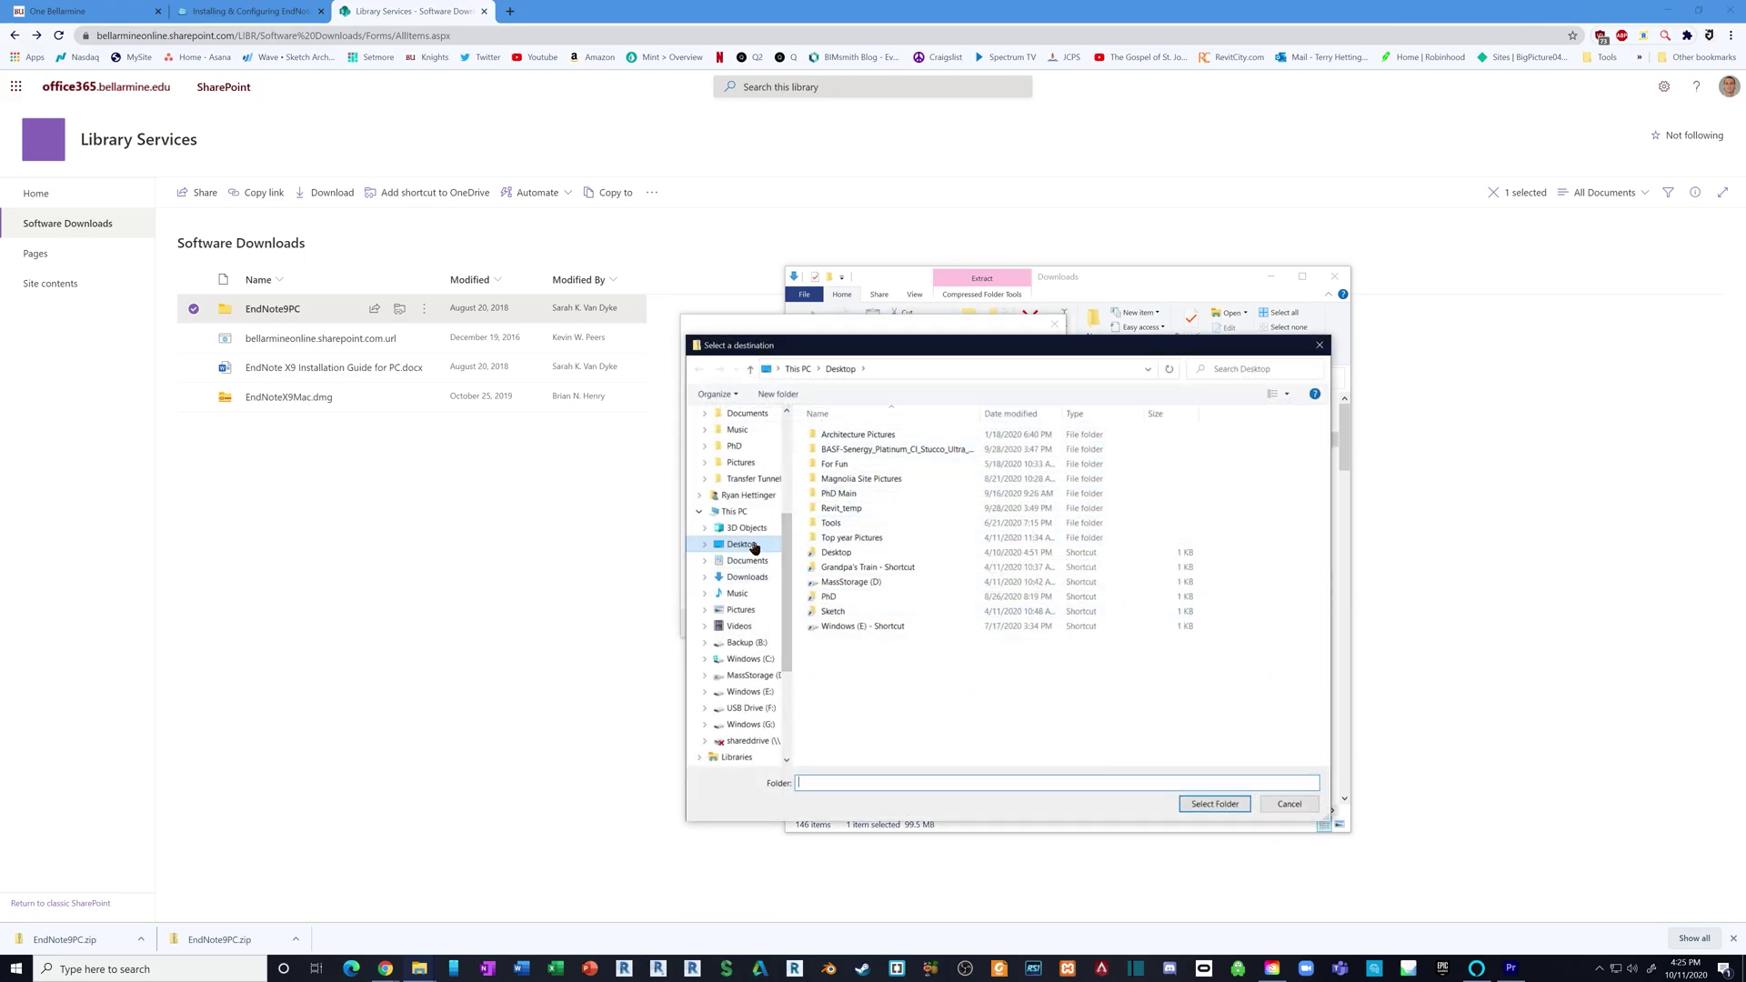
{"action": "left_click", "coordinate": [753, 545]}
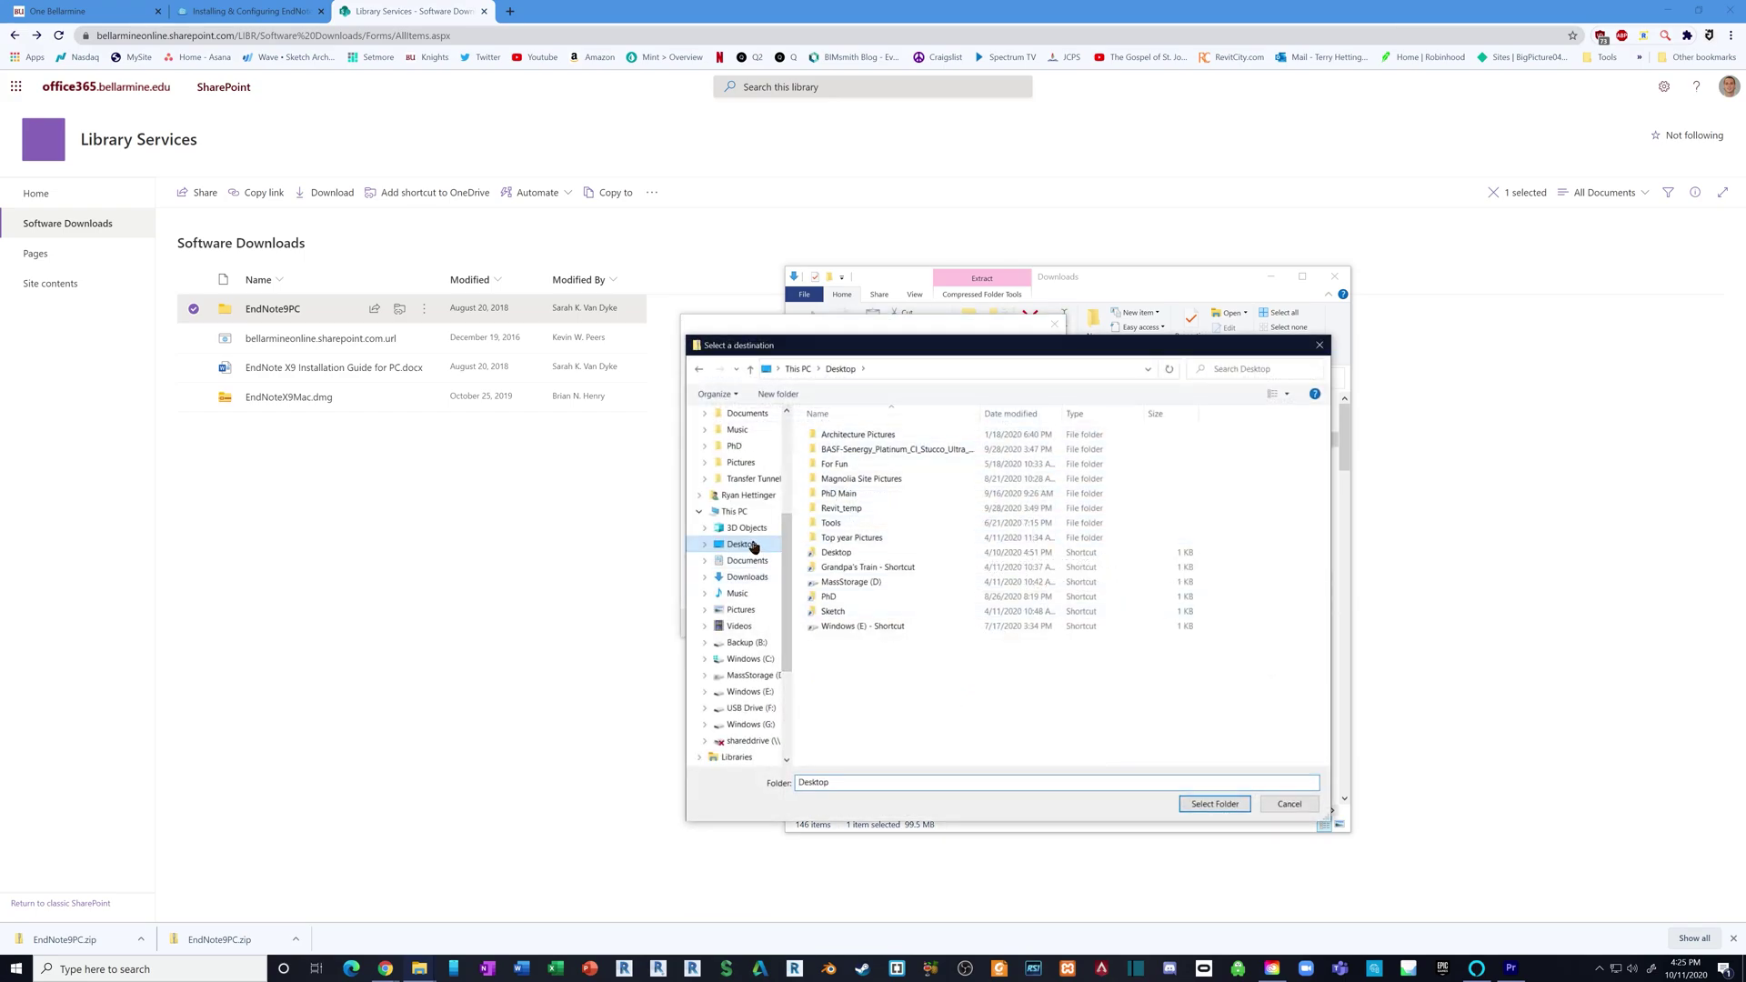
{"action": "left_click", "coordinate": [1228, 805]}
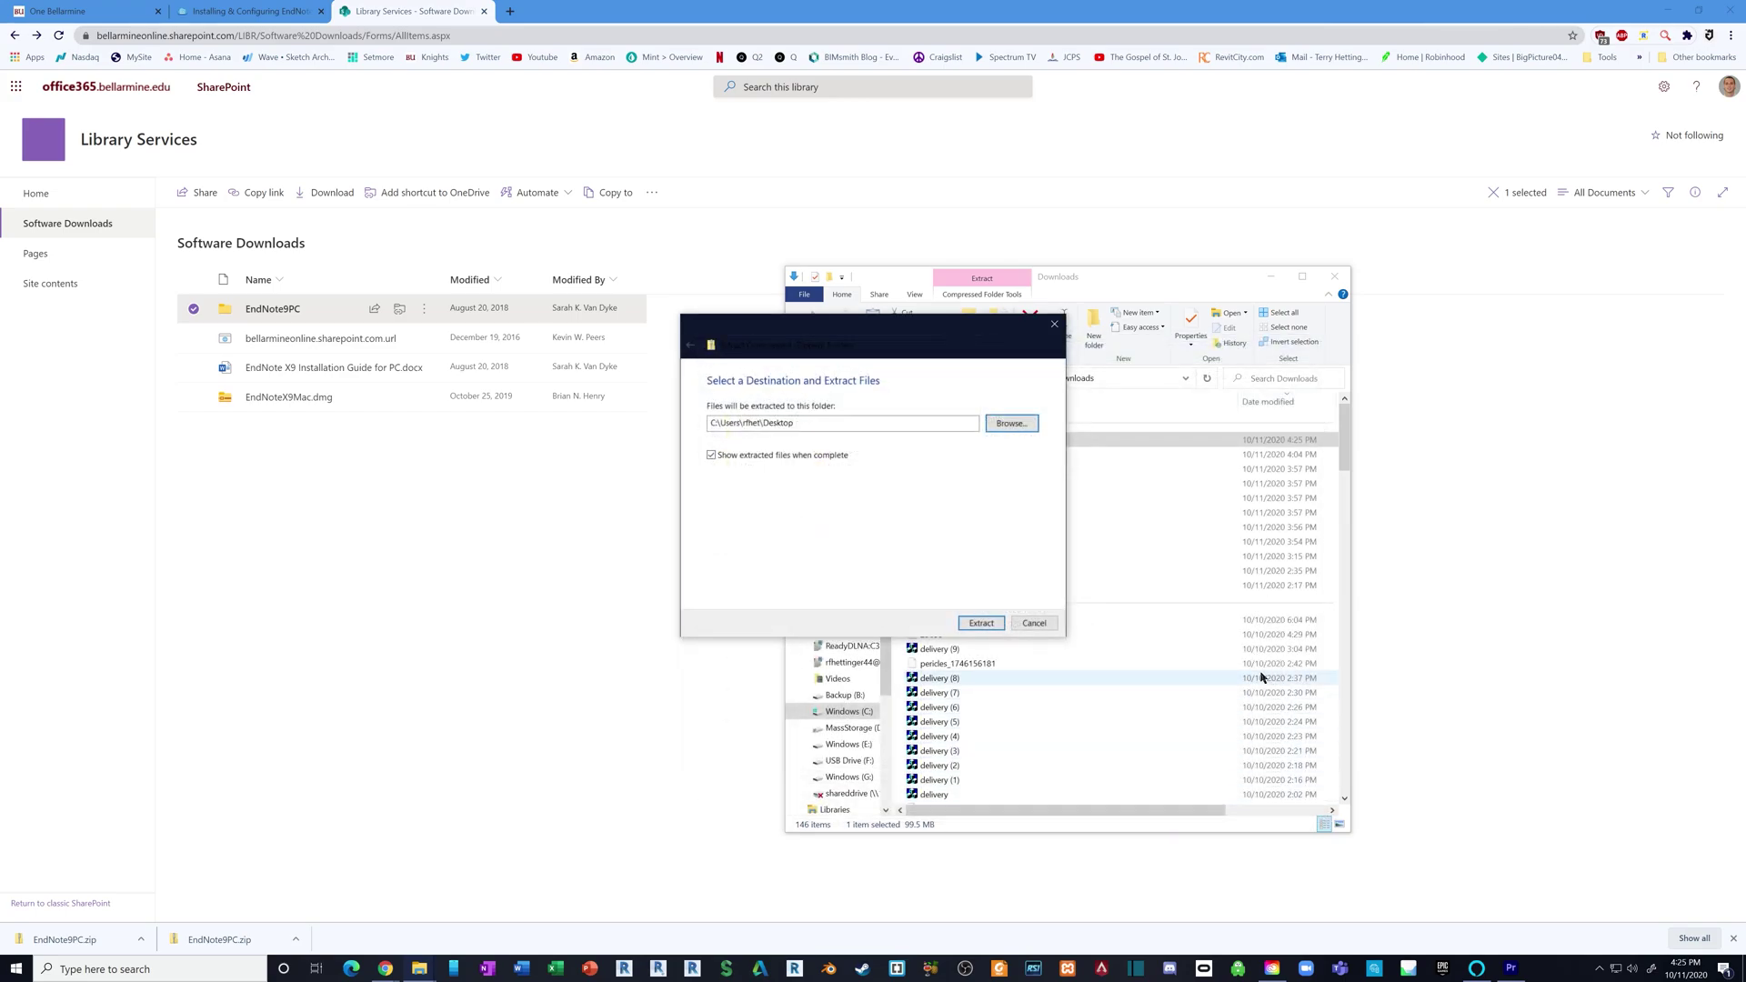
{"action": "left_click", "coordinate": [981, 623]}
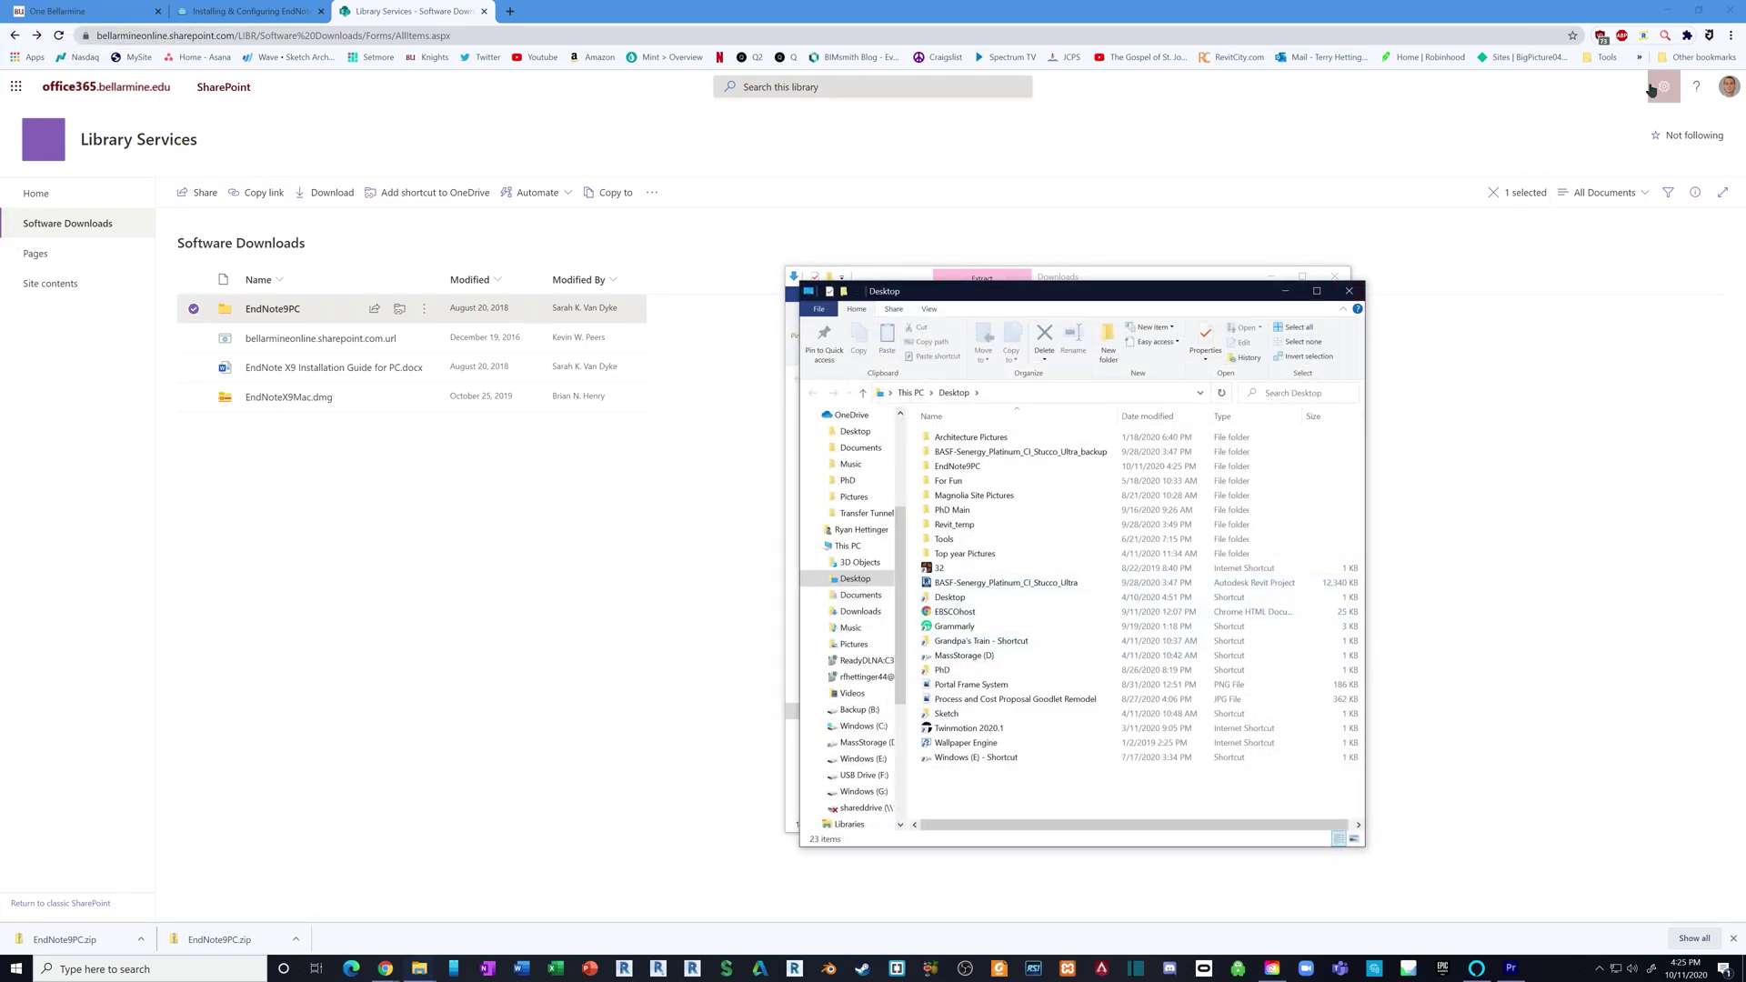
- Close both Explorer windows and minimise Chrome to reveal the desktop
{"action": "left_click", "coordinate": [1348, 291]}
{"action": "left_click", "coordinate": [1335, 278]}
{"action": "left_click", "coordinate": [1667, 10]}
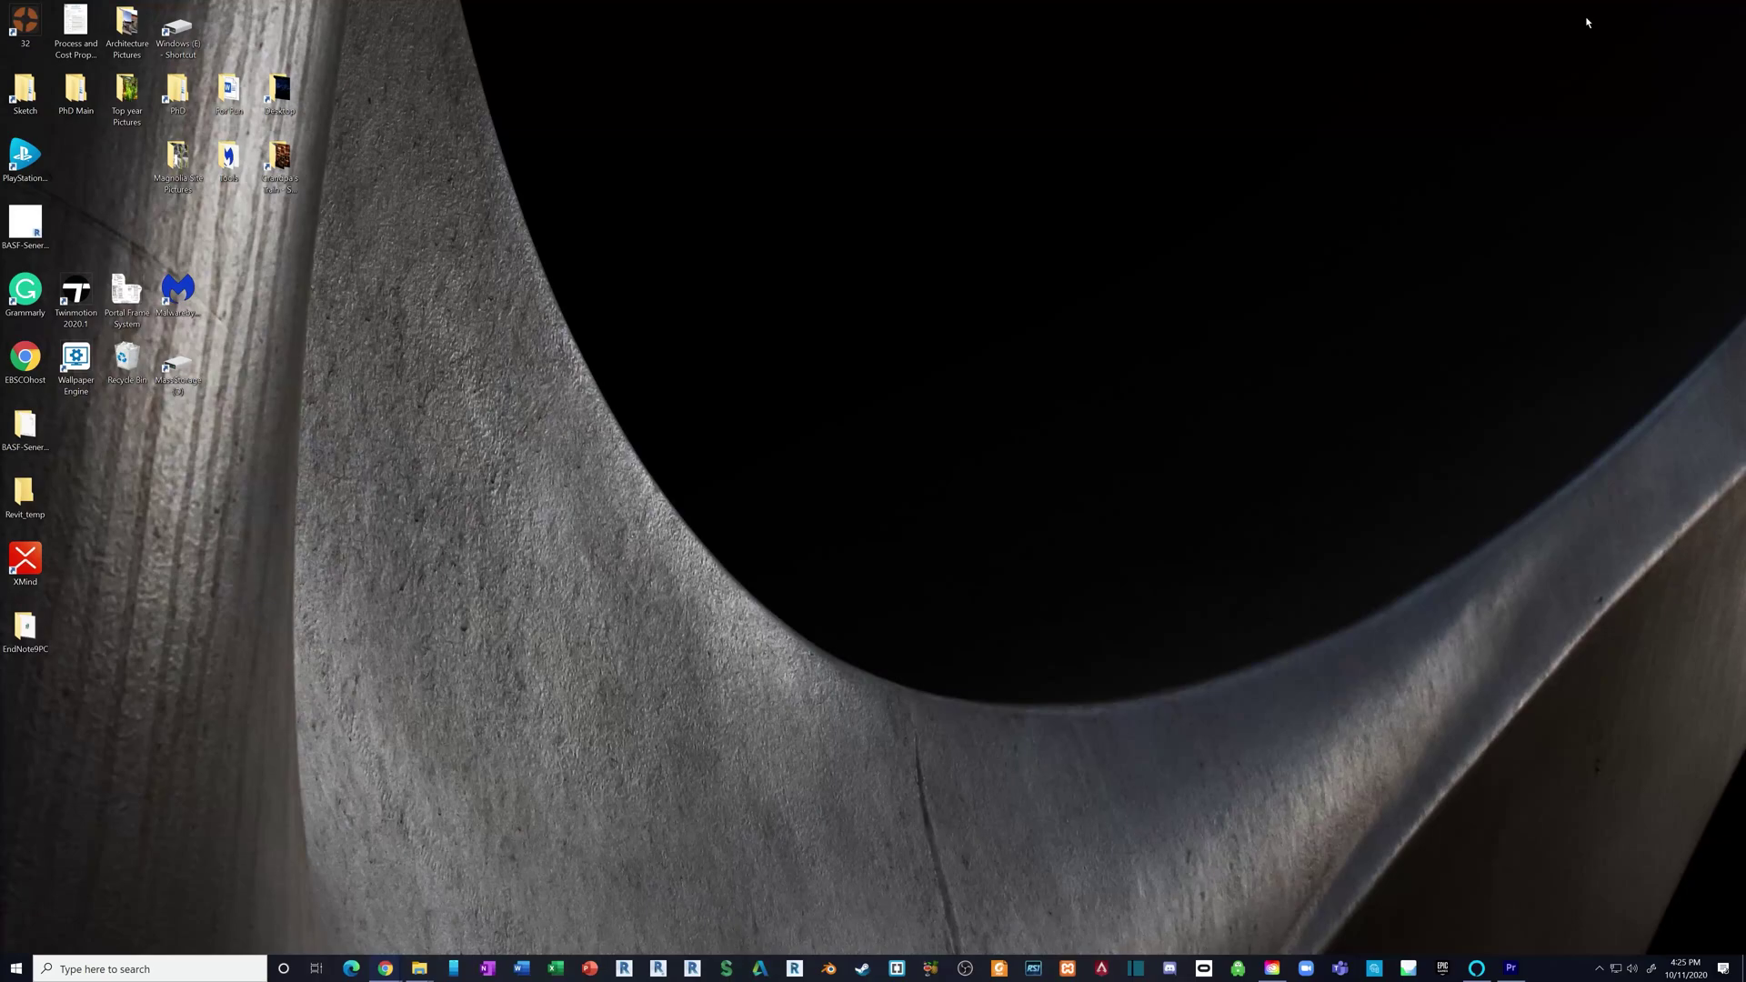
- Launch ENX9Inst from the EndNote9PC folder and accept the volume and license agreements
{"action": "double_click", "coordinate": [26, 630]}
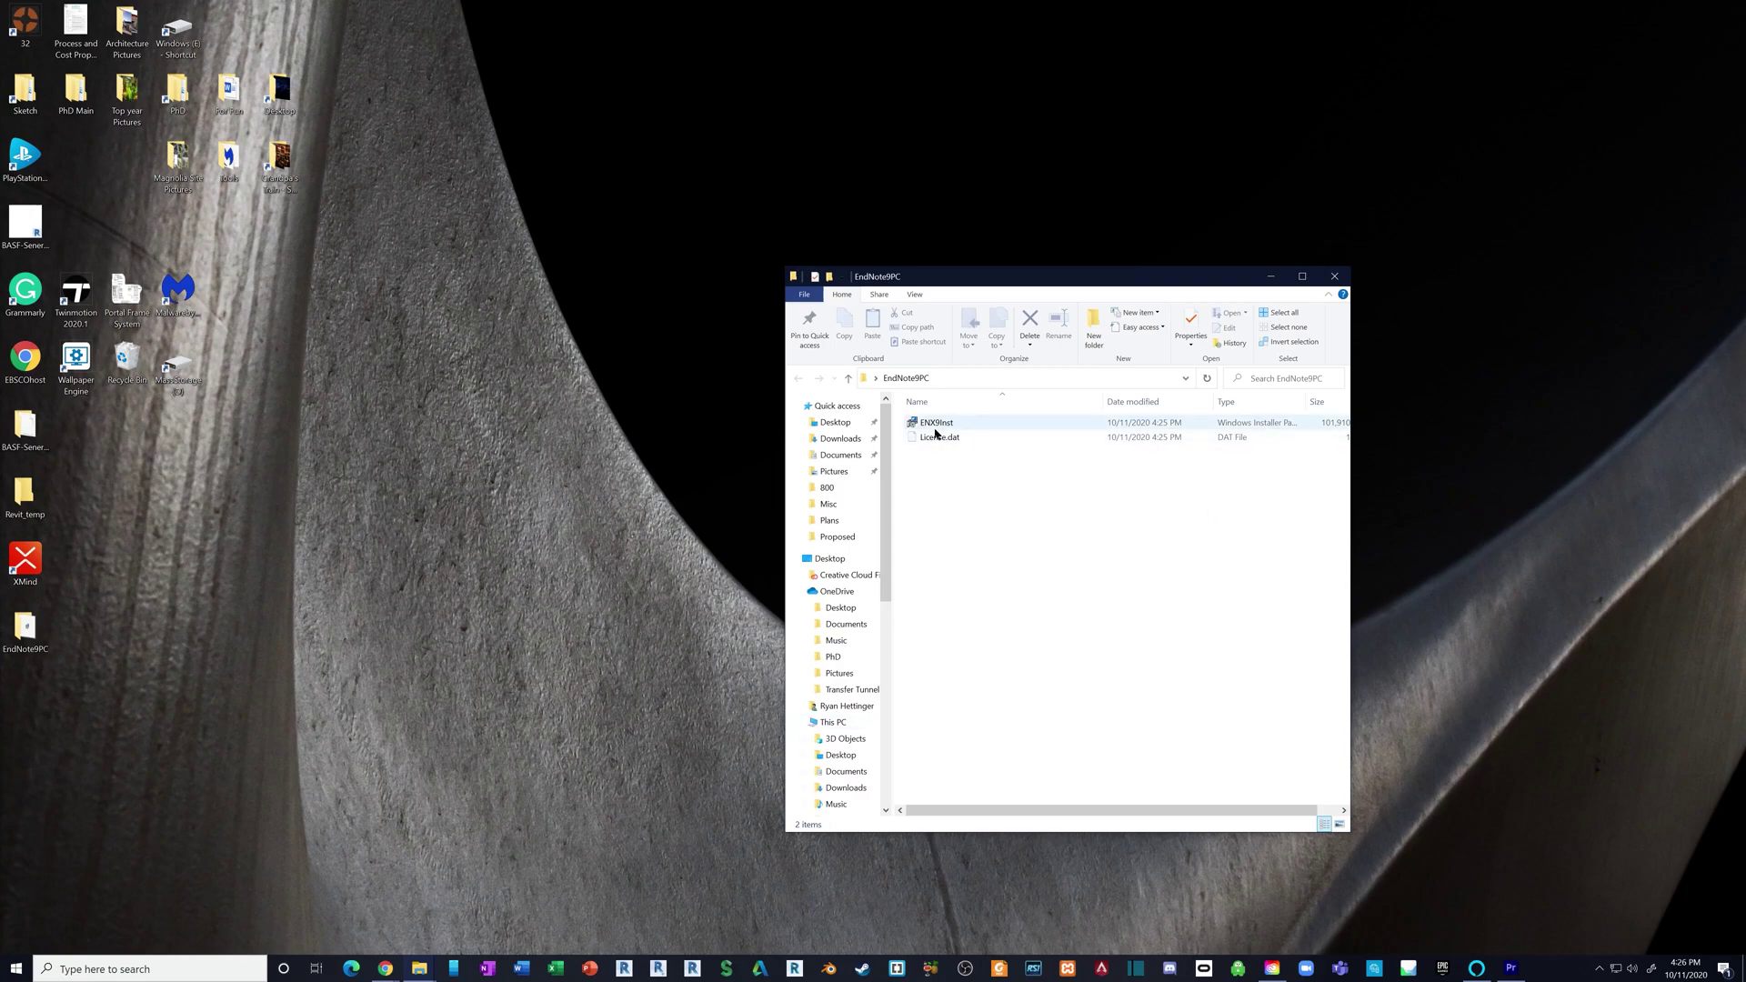
{"action": "left_click", "coordinate": [939, 428]}
{"action": "double_click", "coordinate": [940, 427]}
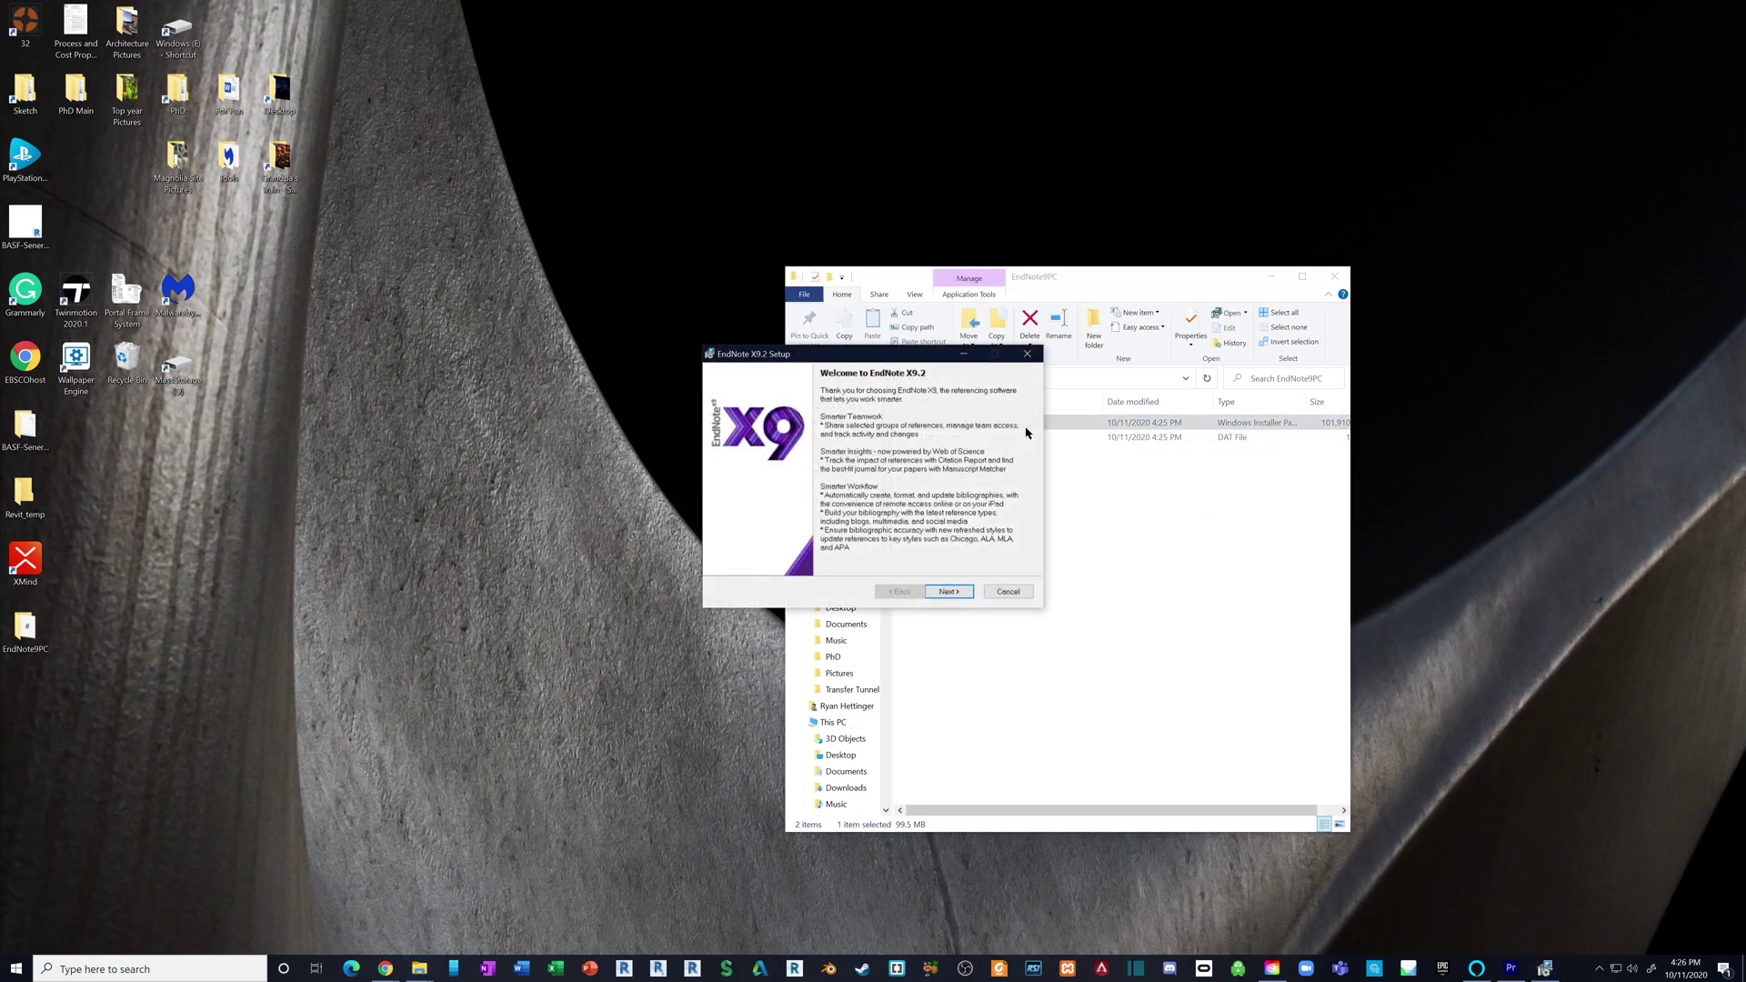
{"action": "left_click", "coordinate": [963, 592]}
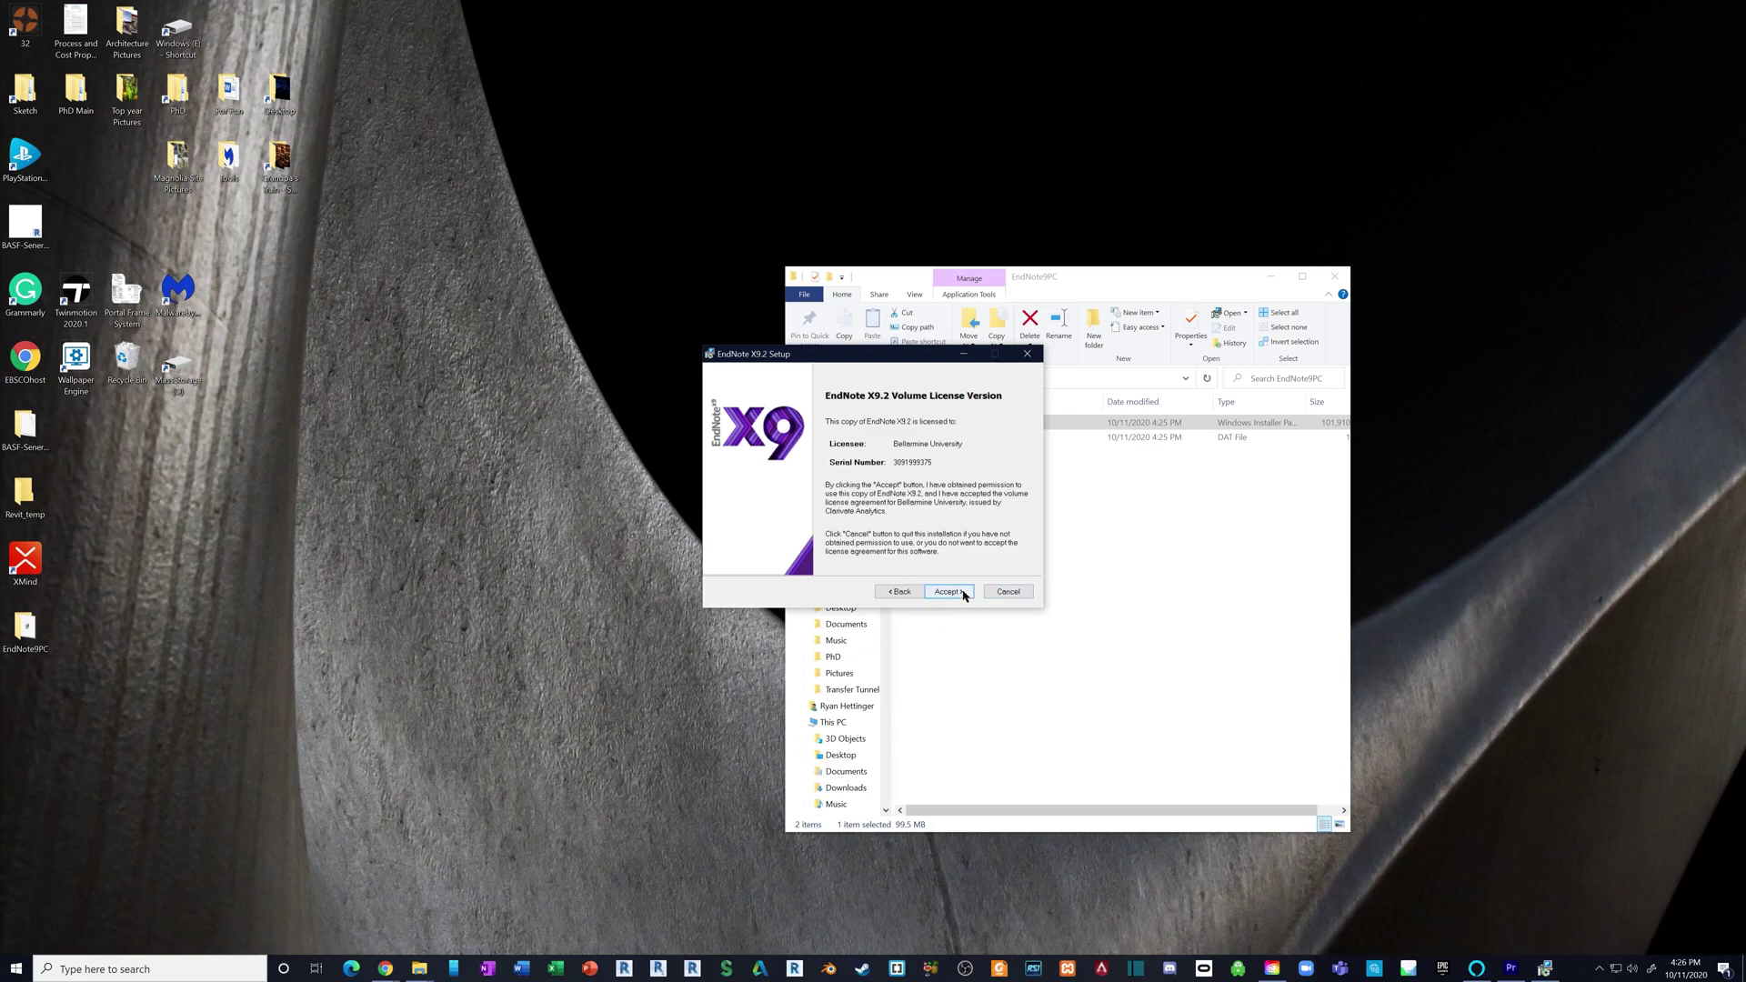
{"action": "left_click", "coordinate": [964, 595]}
{"action": "left_click", "coordinate": [957, 593]}
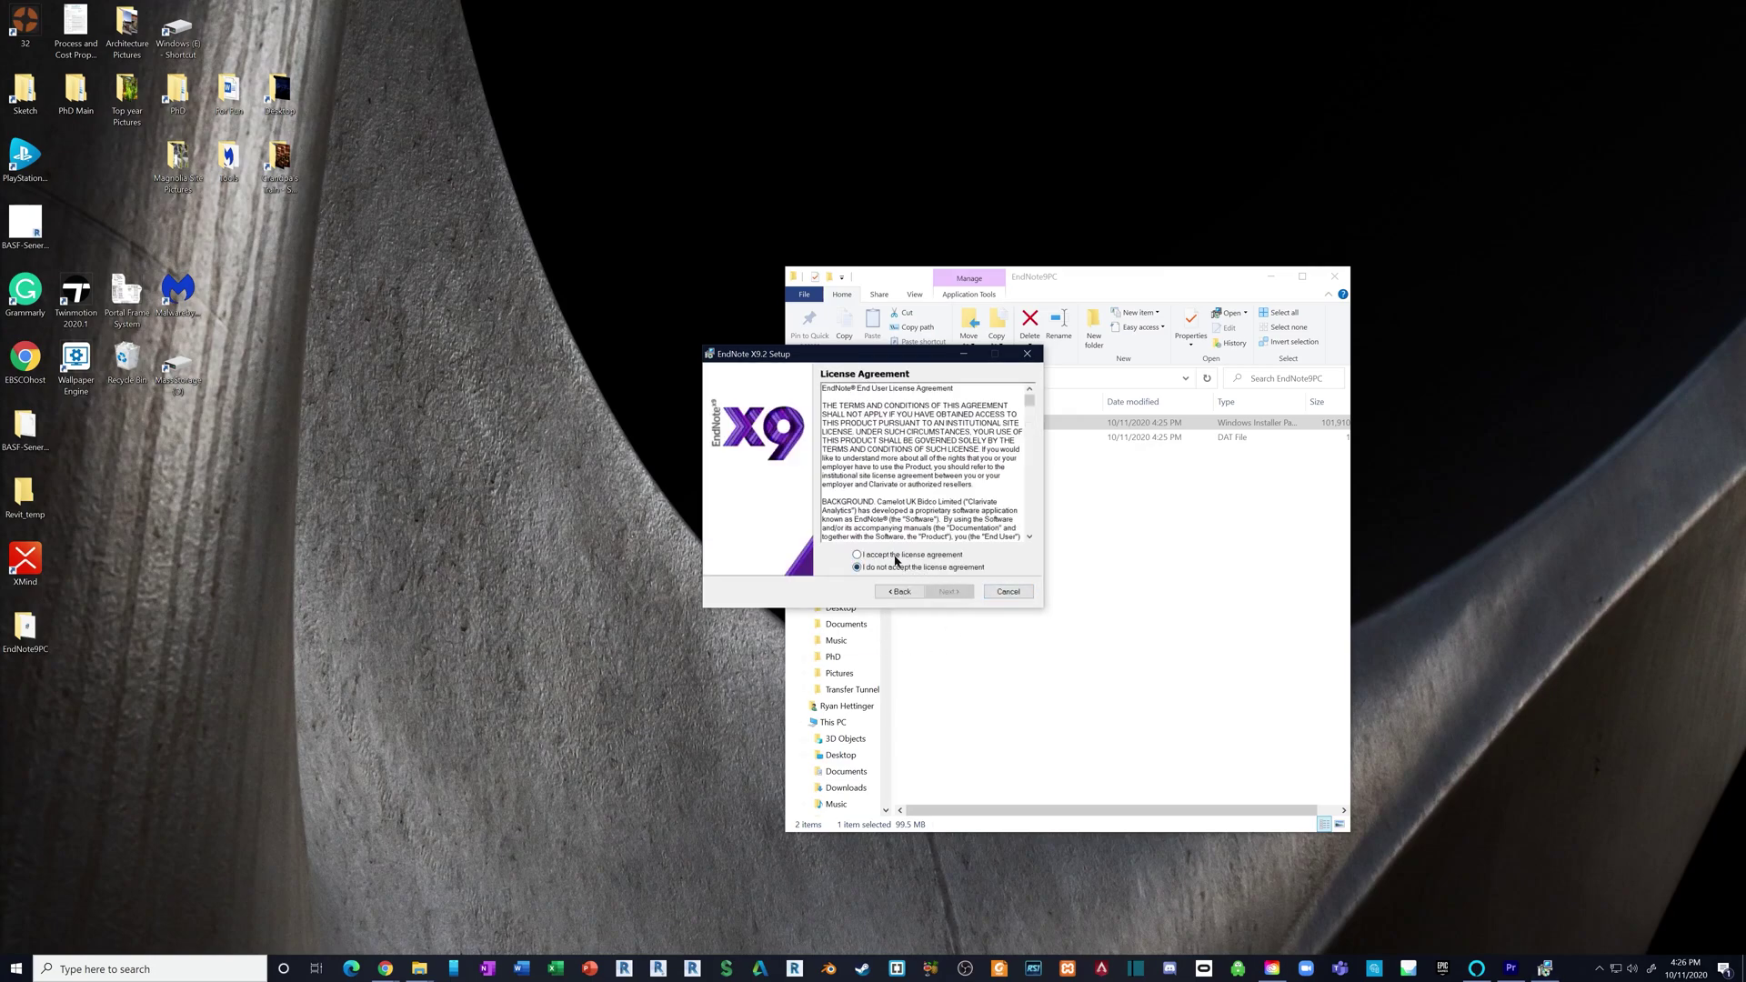
{"action": "left_click", "coordinate": [896, 556]}
{"action": "left_click", "coordinate": [948, 591]}
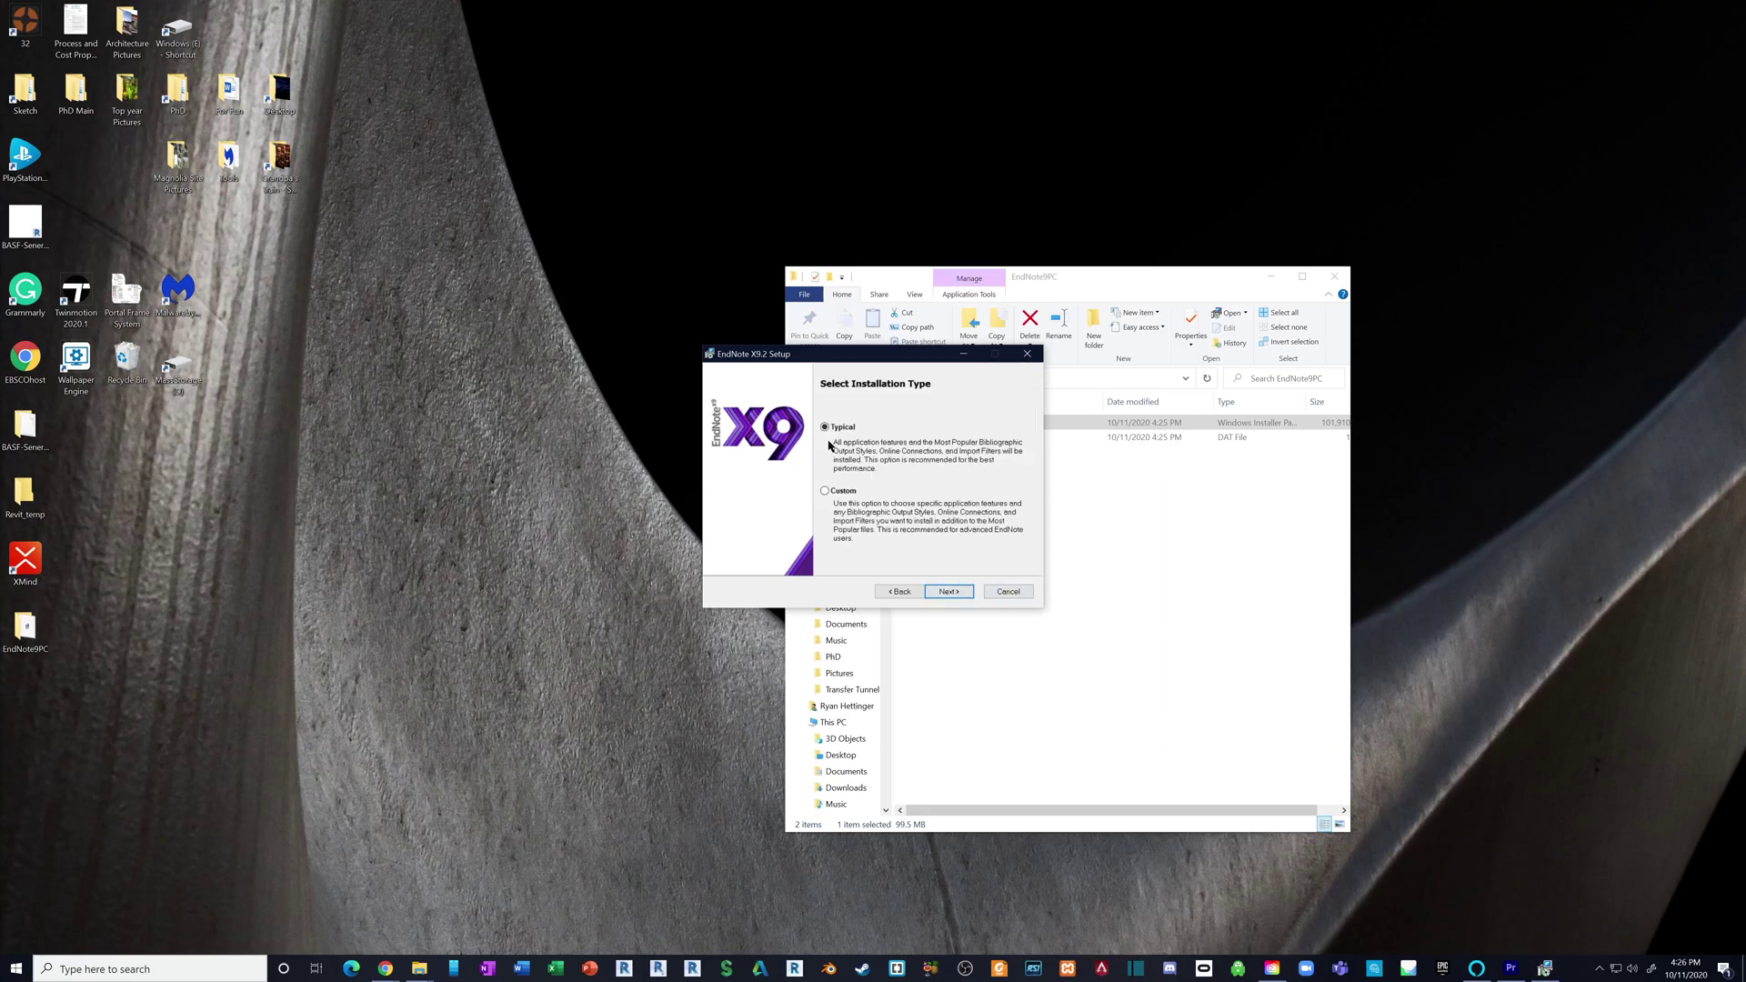
- Install as Typical in the default folder, allow the UAC prompt, and finish setup
{"action": "left_click", "coordinate": [955, 598]}
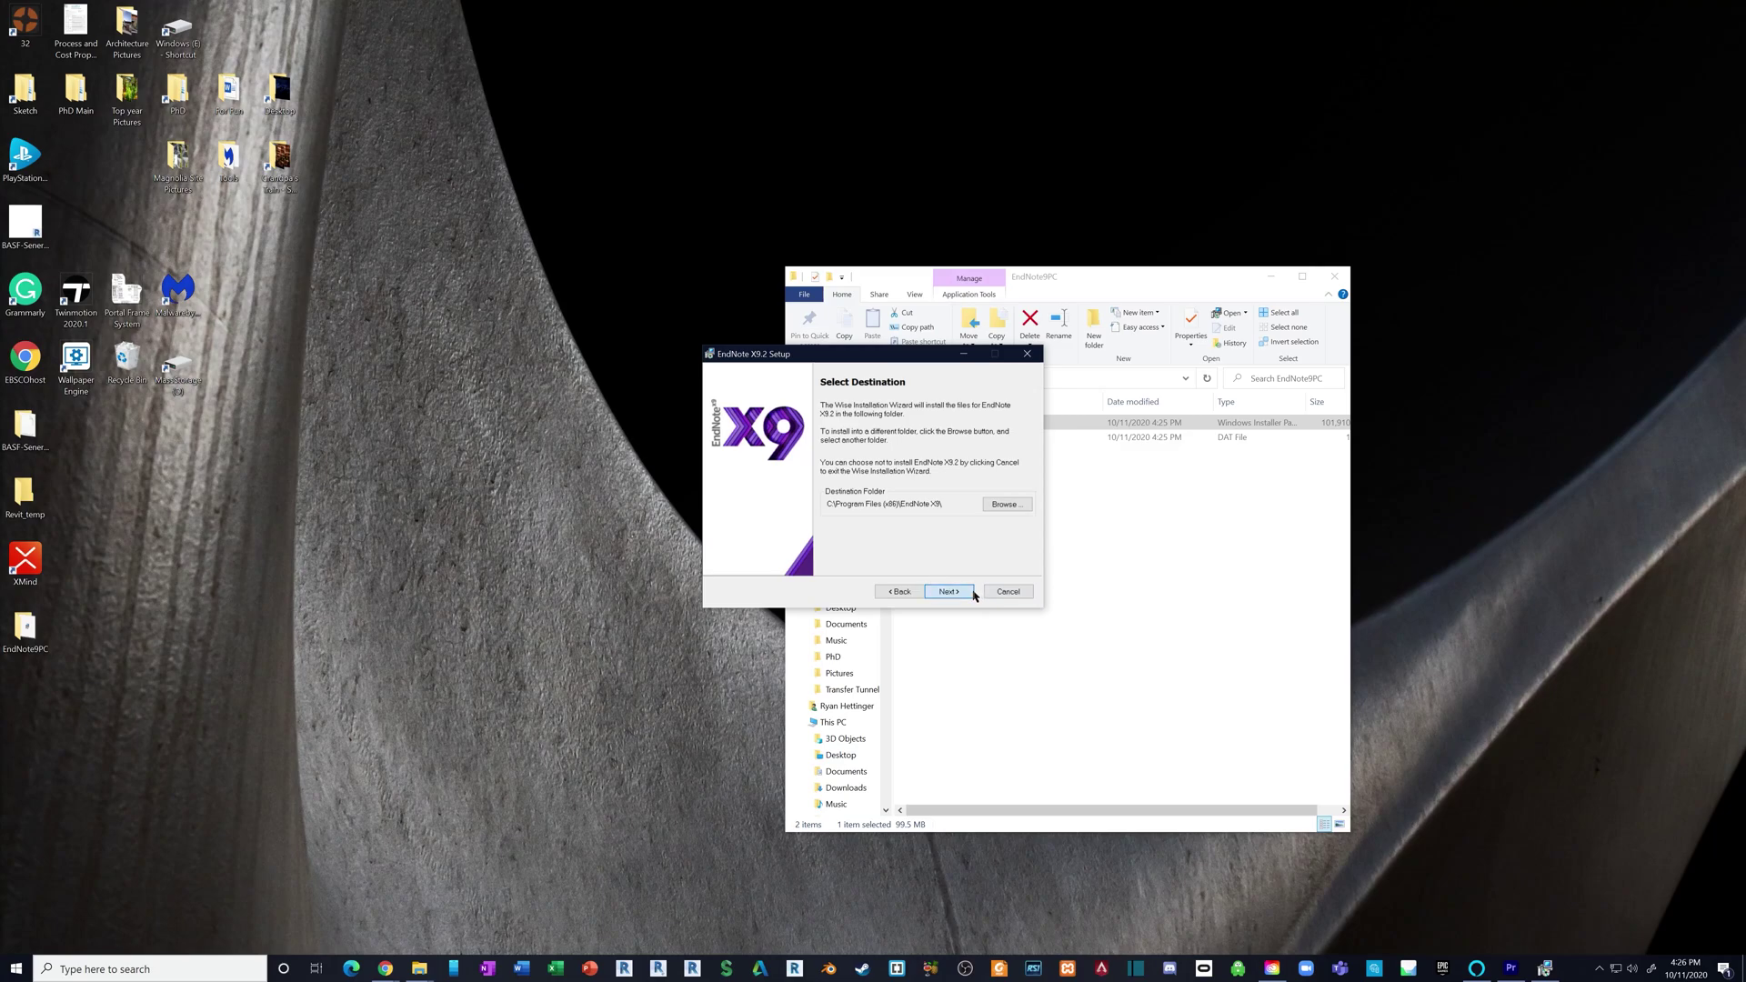
{"action": "left_click", "coordinate": [972, 593]}
{"action": "left_click", "coordinate": [943, 589]}
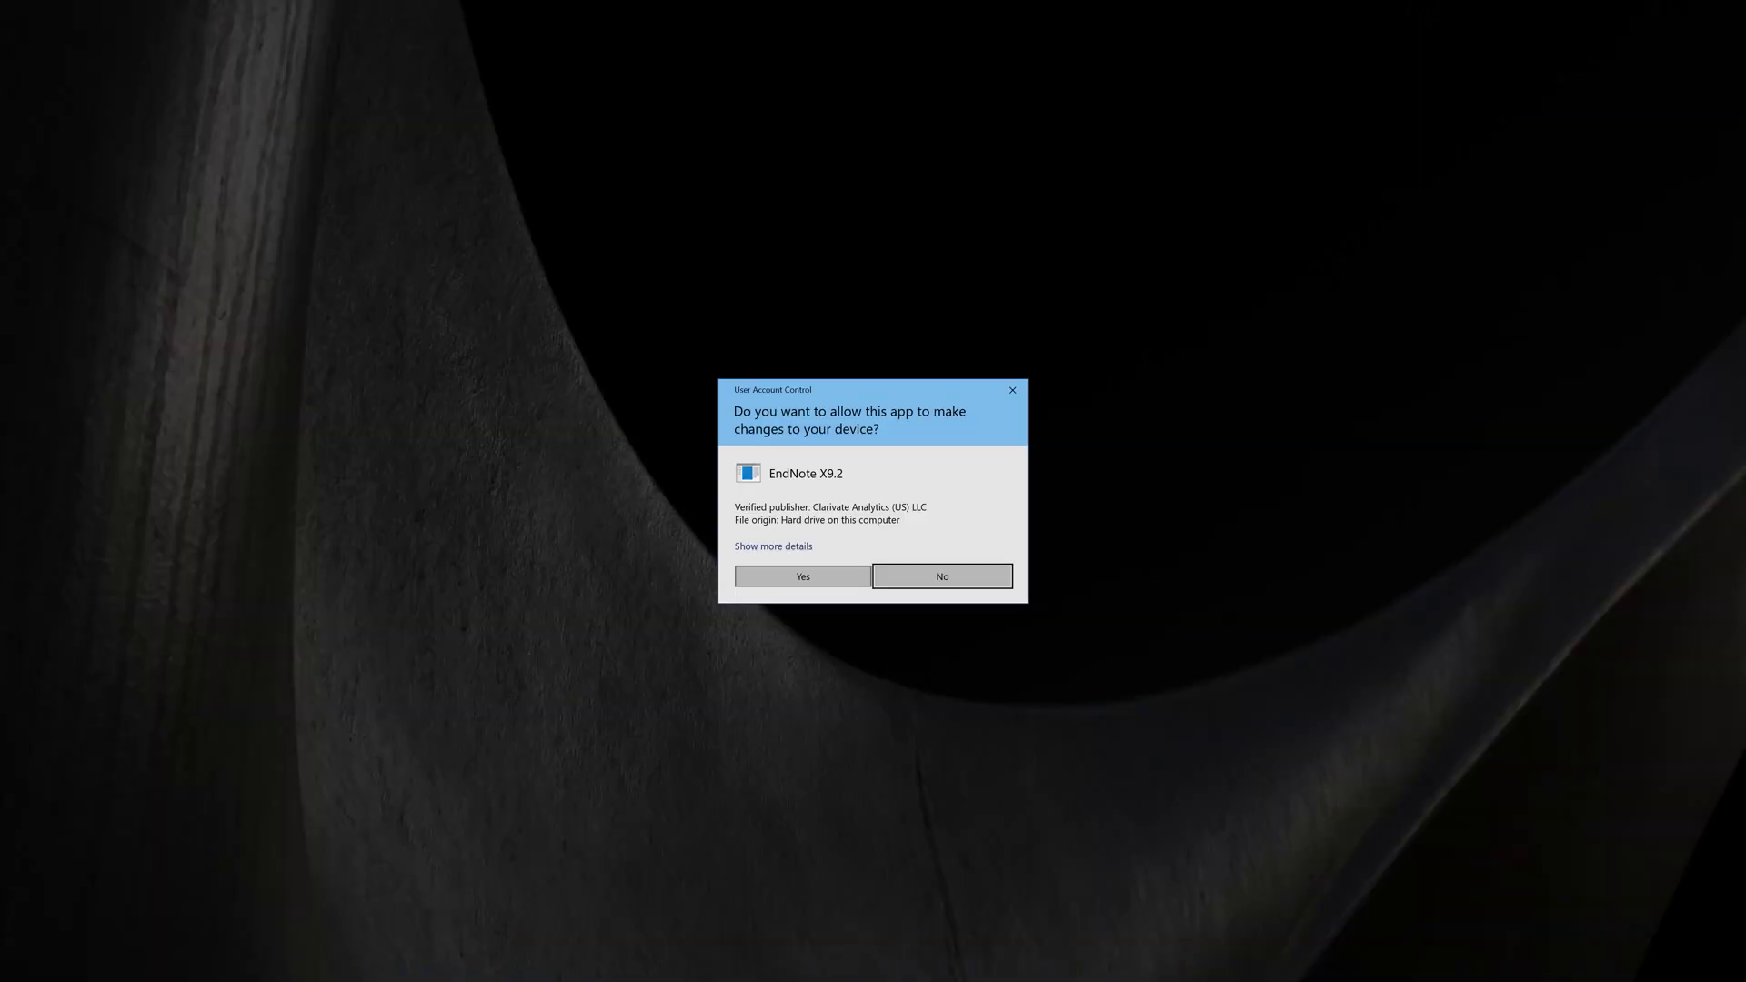
{"action": "left_click", "coordinate": [845, 576]}
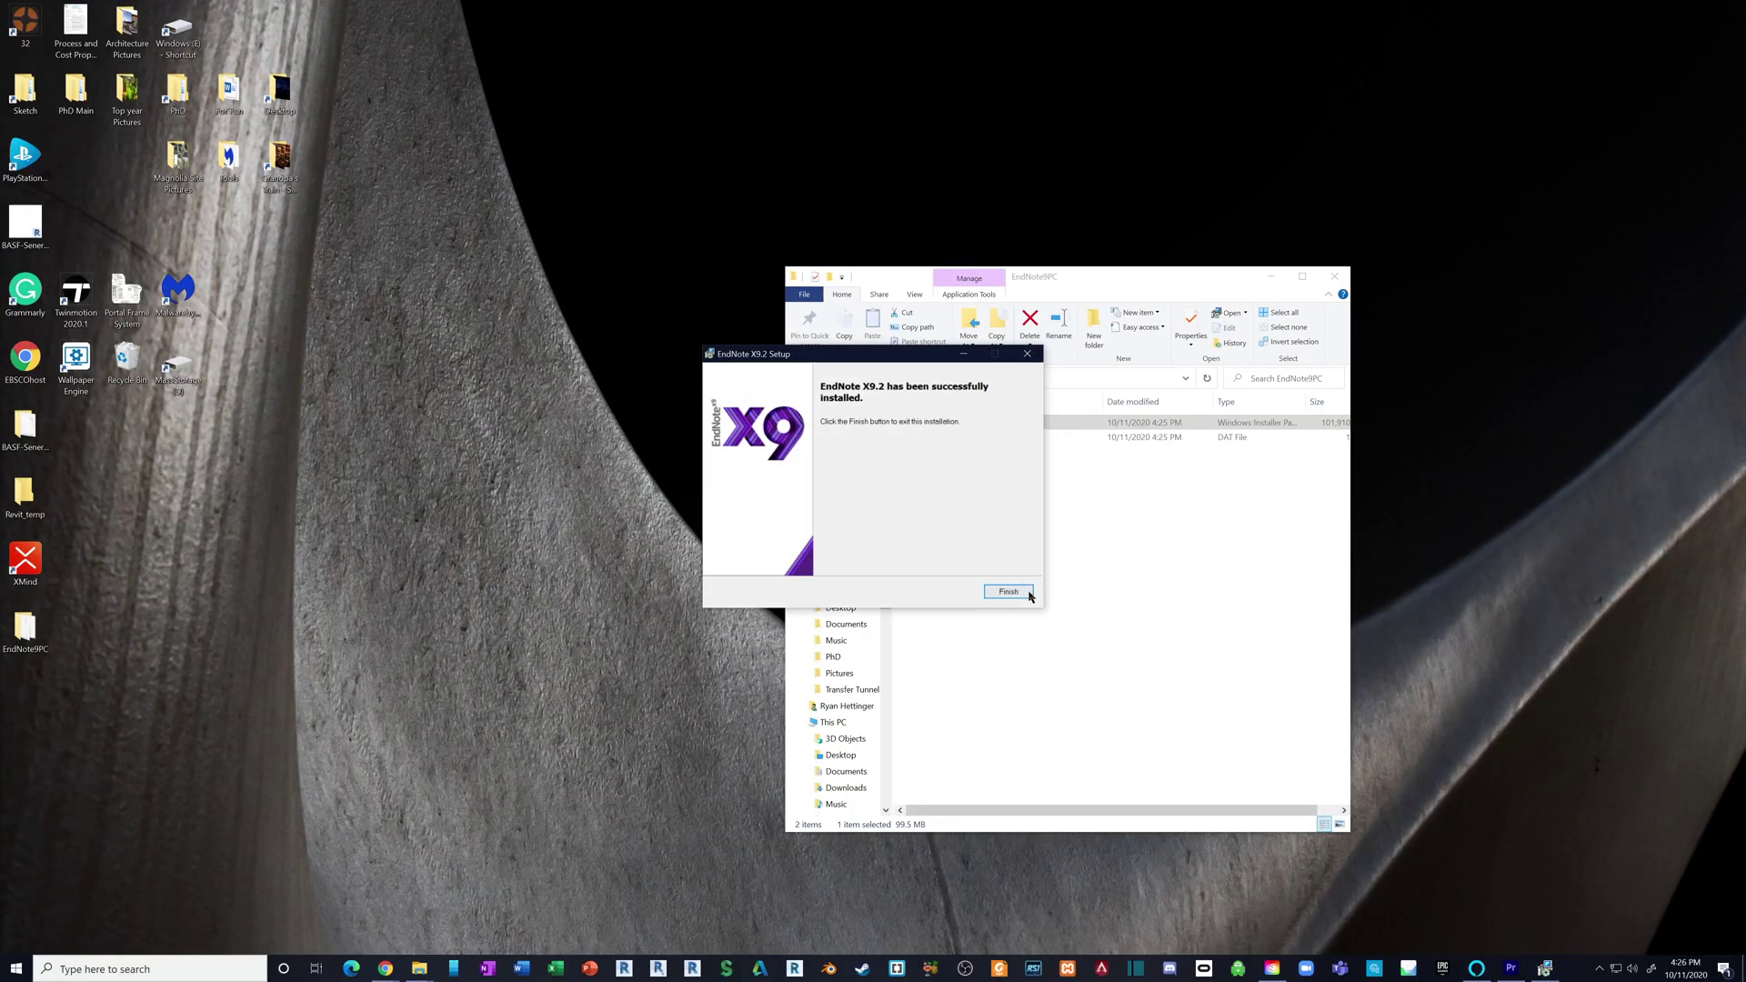
{"action": "left_click", "coordinate": [1010, 593]}
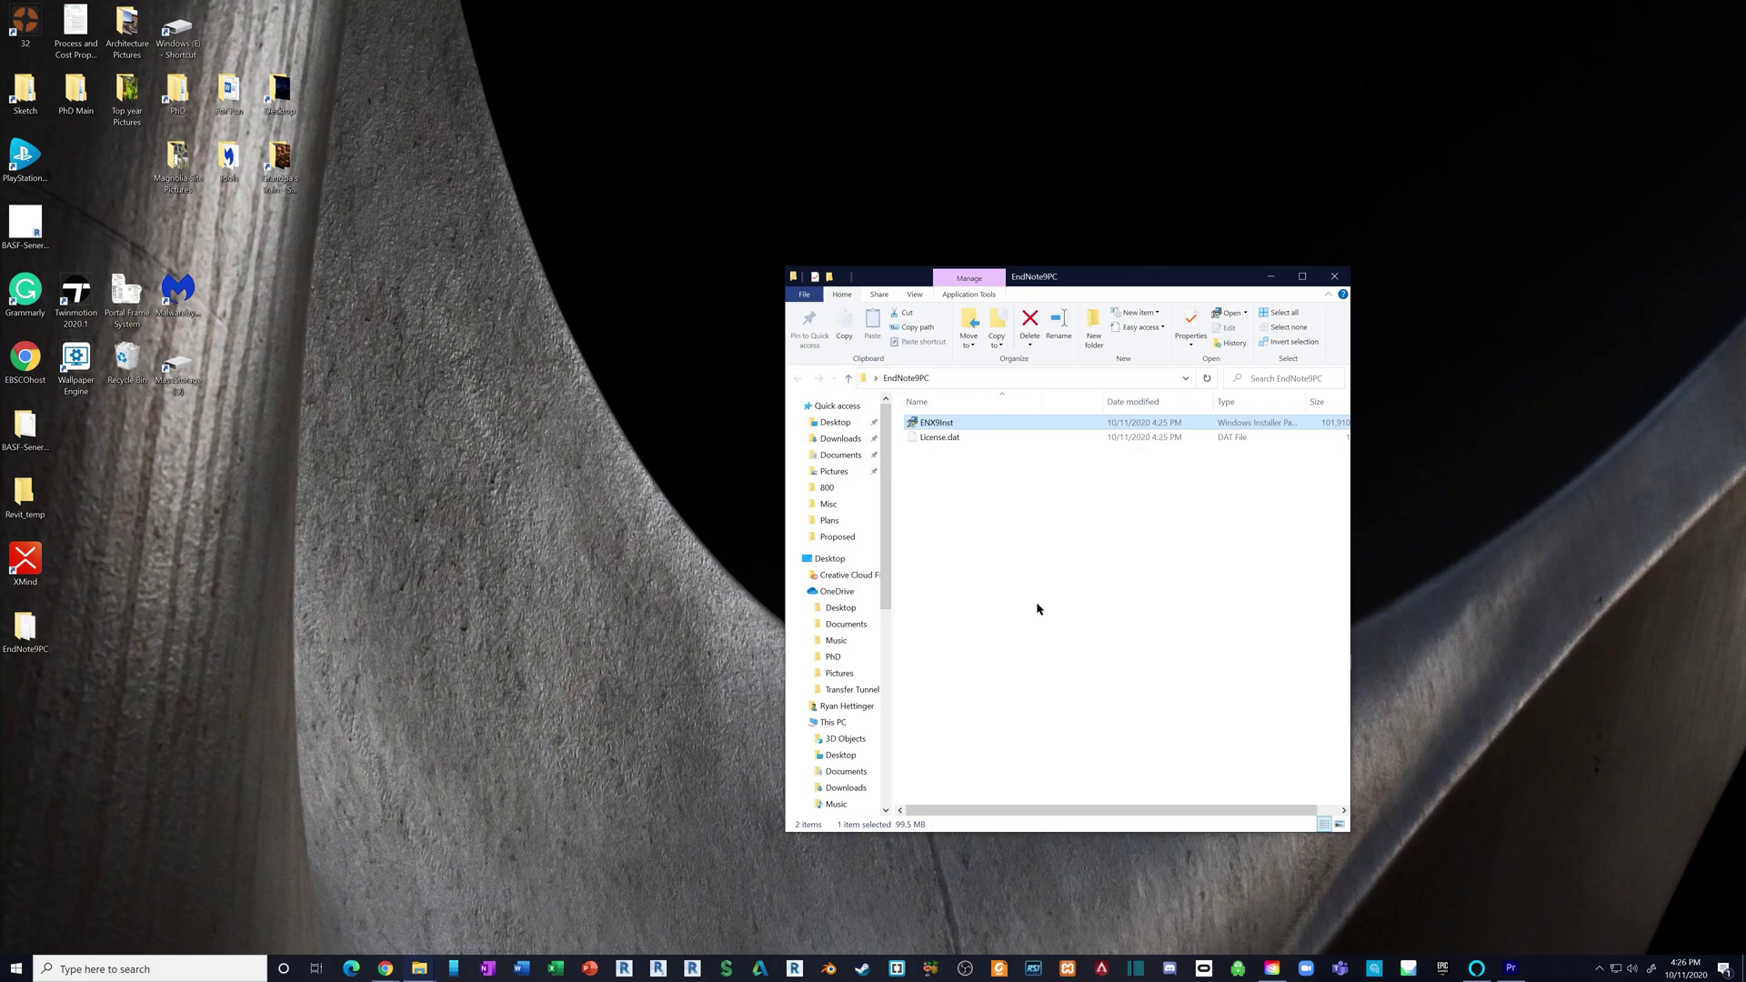
- Close the EndNote9PC folder, search 'end' in Windows Search, and pin EndNote to the taskbar
{"action": "left_click", "coordinate": [1333, 276]}
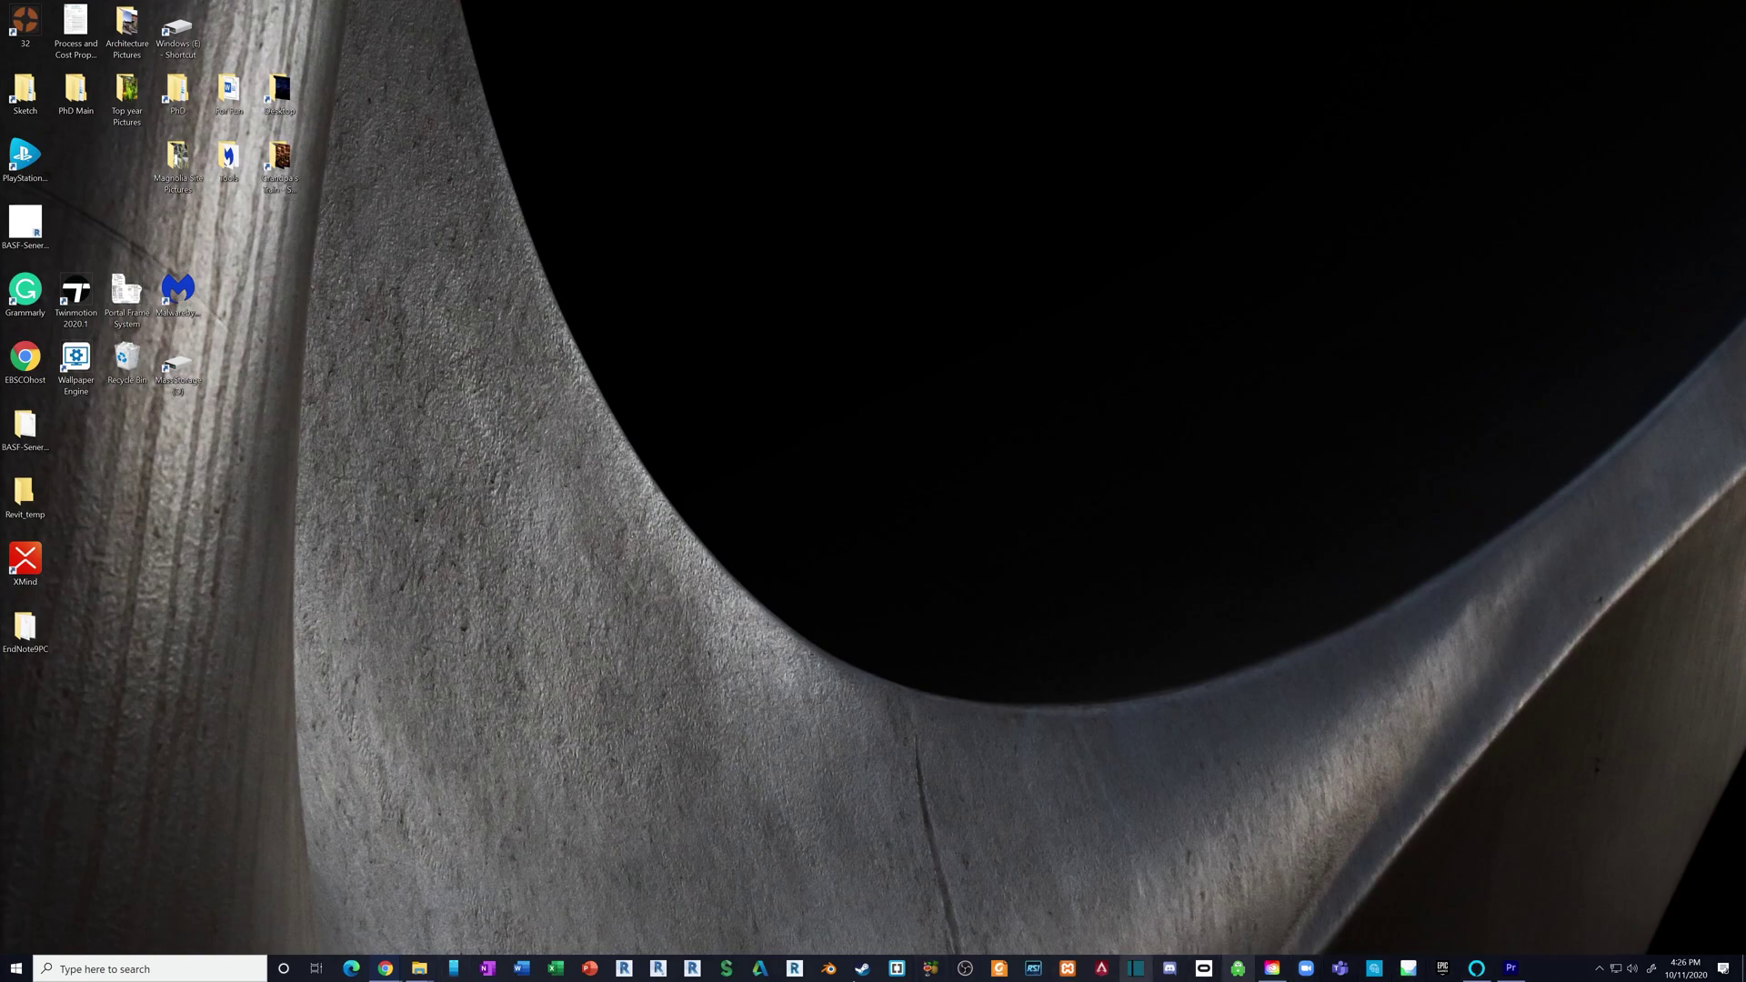
{"action": "left_click", "coordinate": [185, 976]}
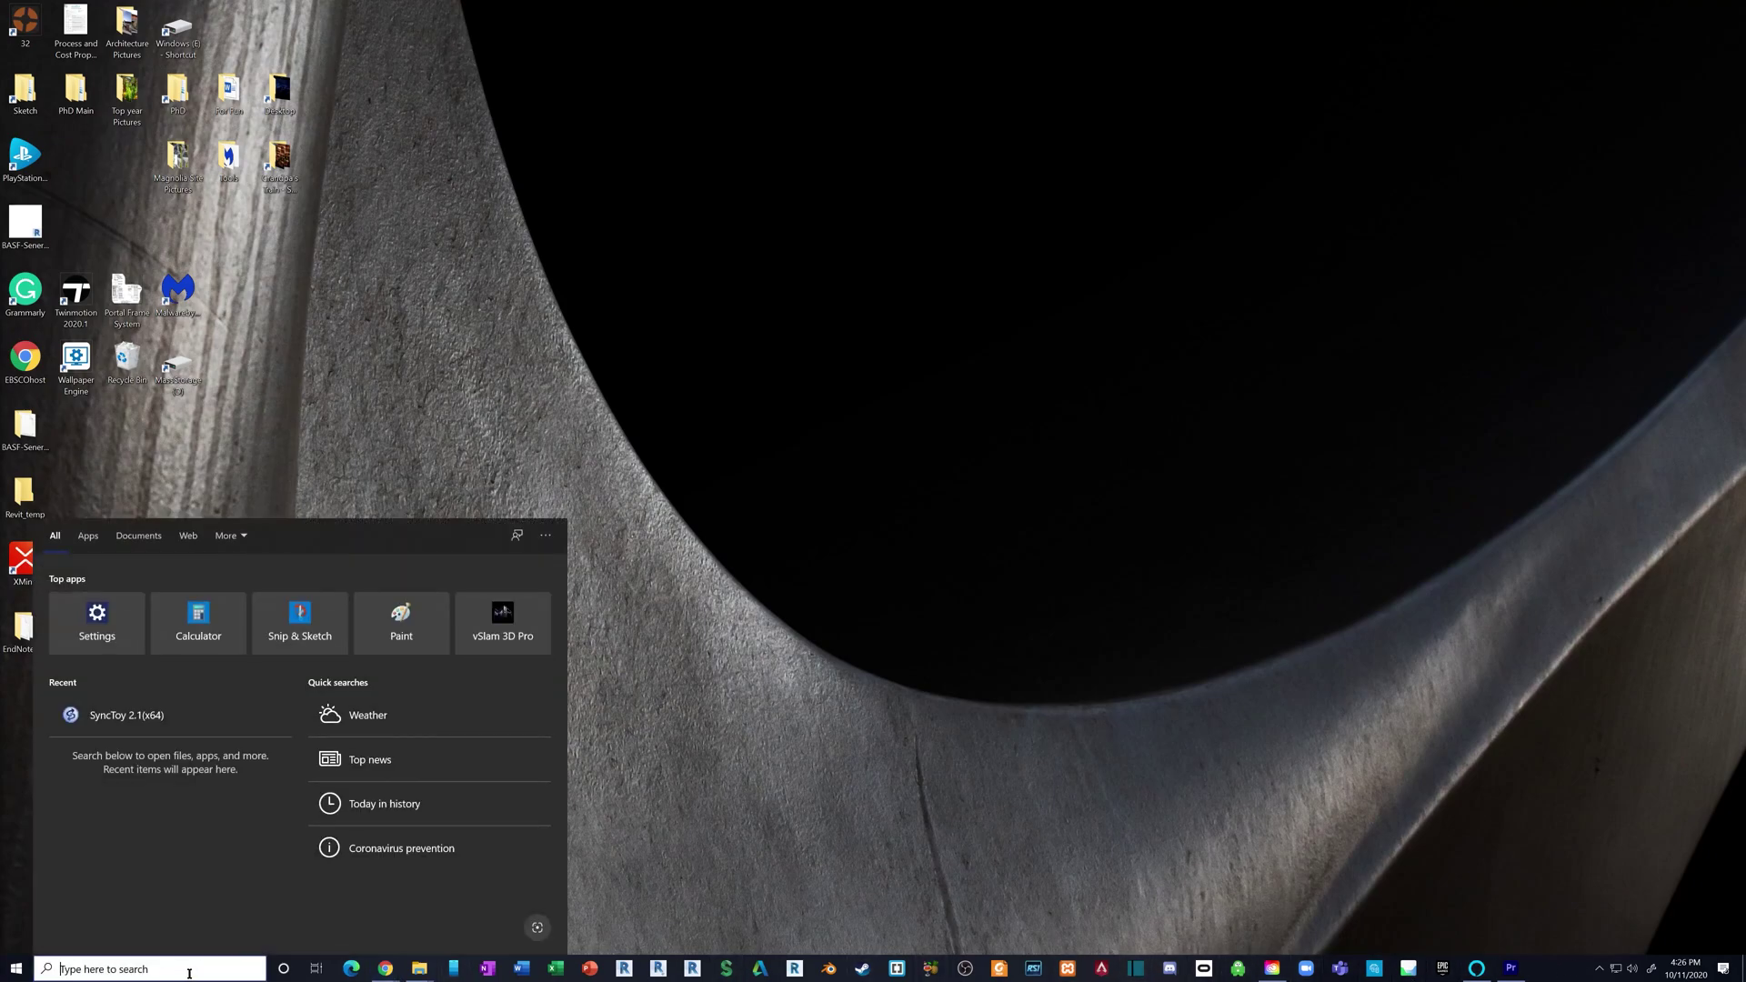
{"action": "type", "text": "end"}
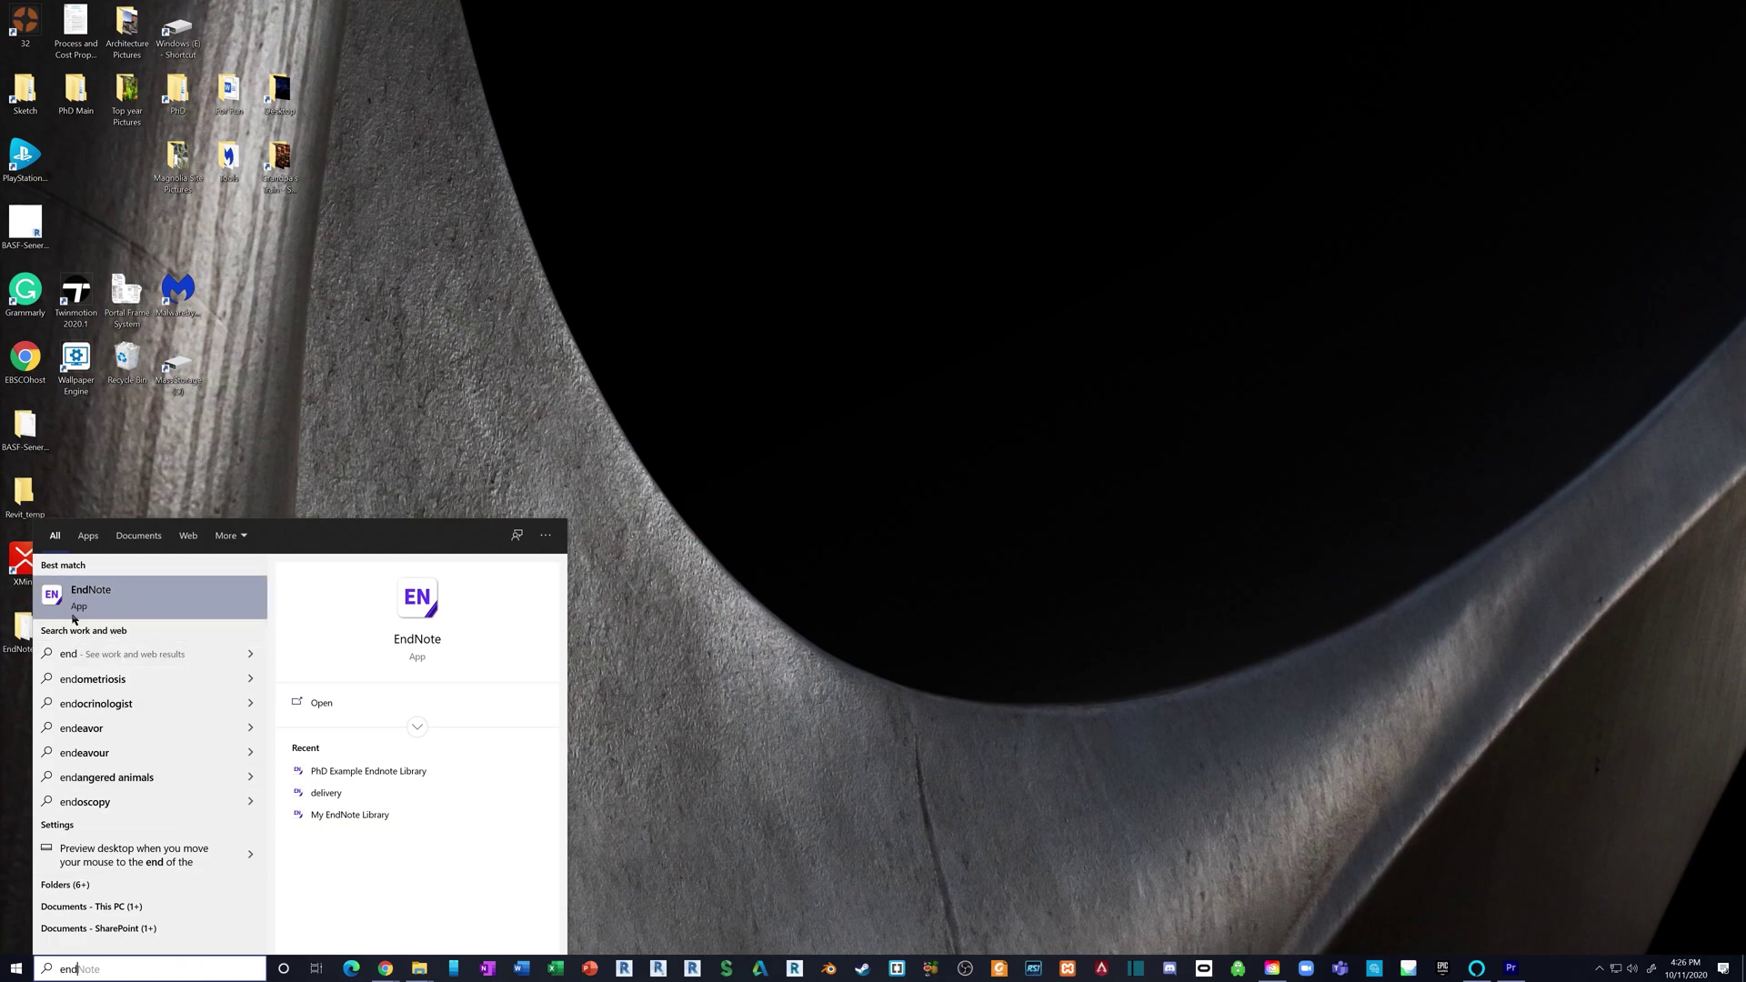
{"action": "right_click", "coordinate": [128, 598]}
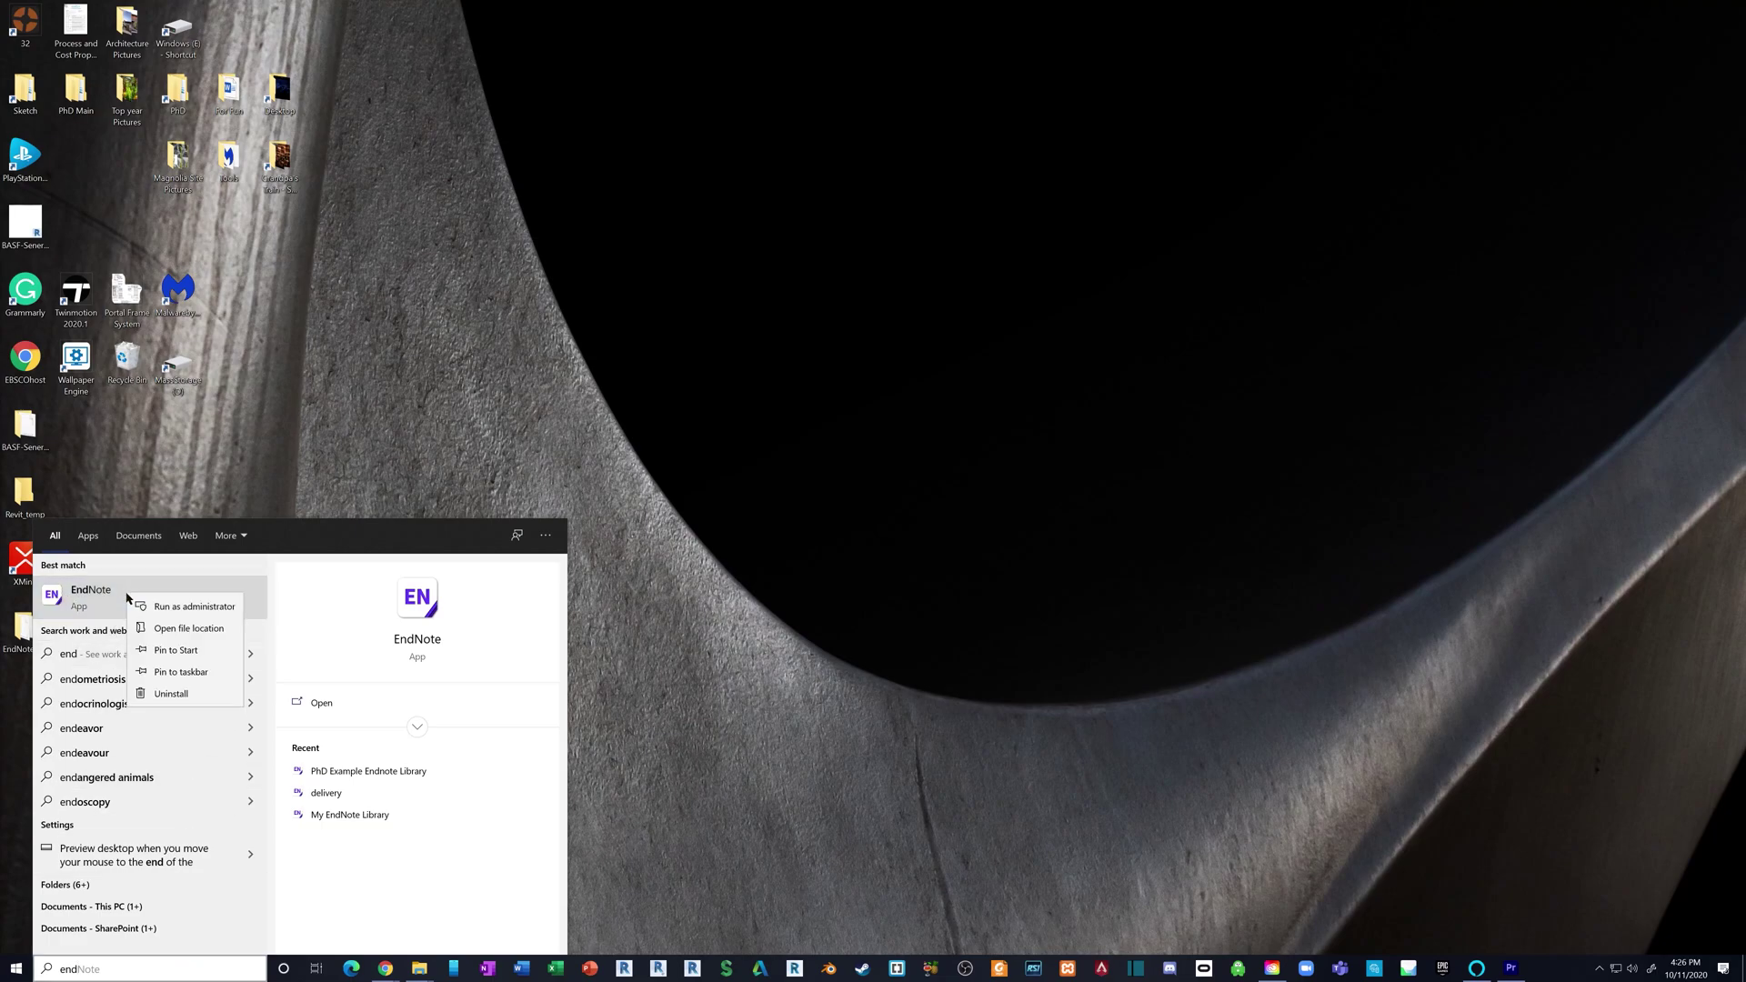
{"action": "left_click", "coordinate": [199, 674]}
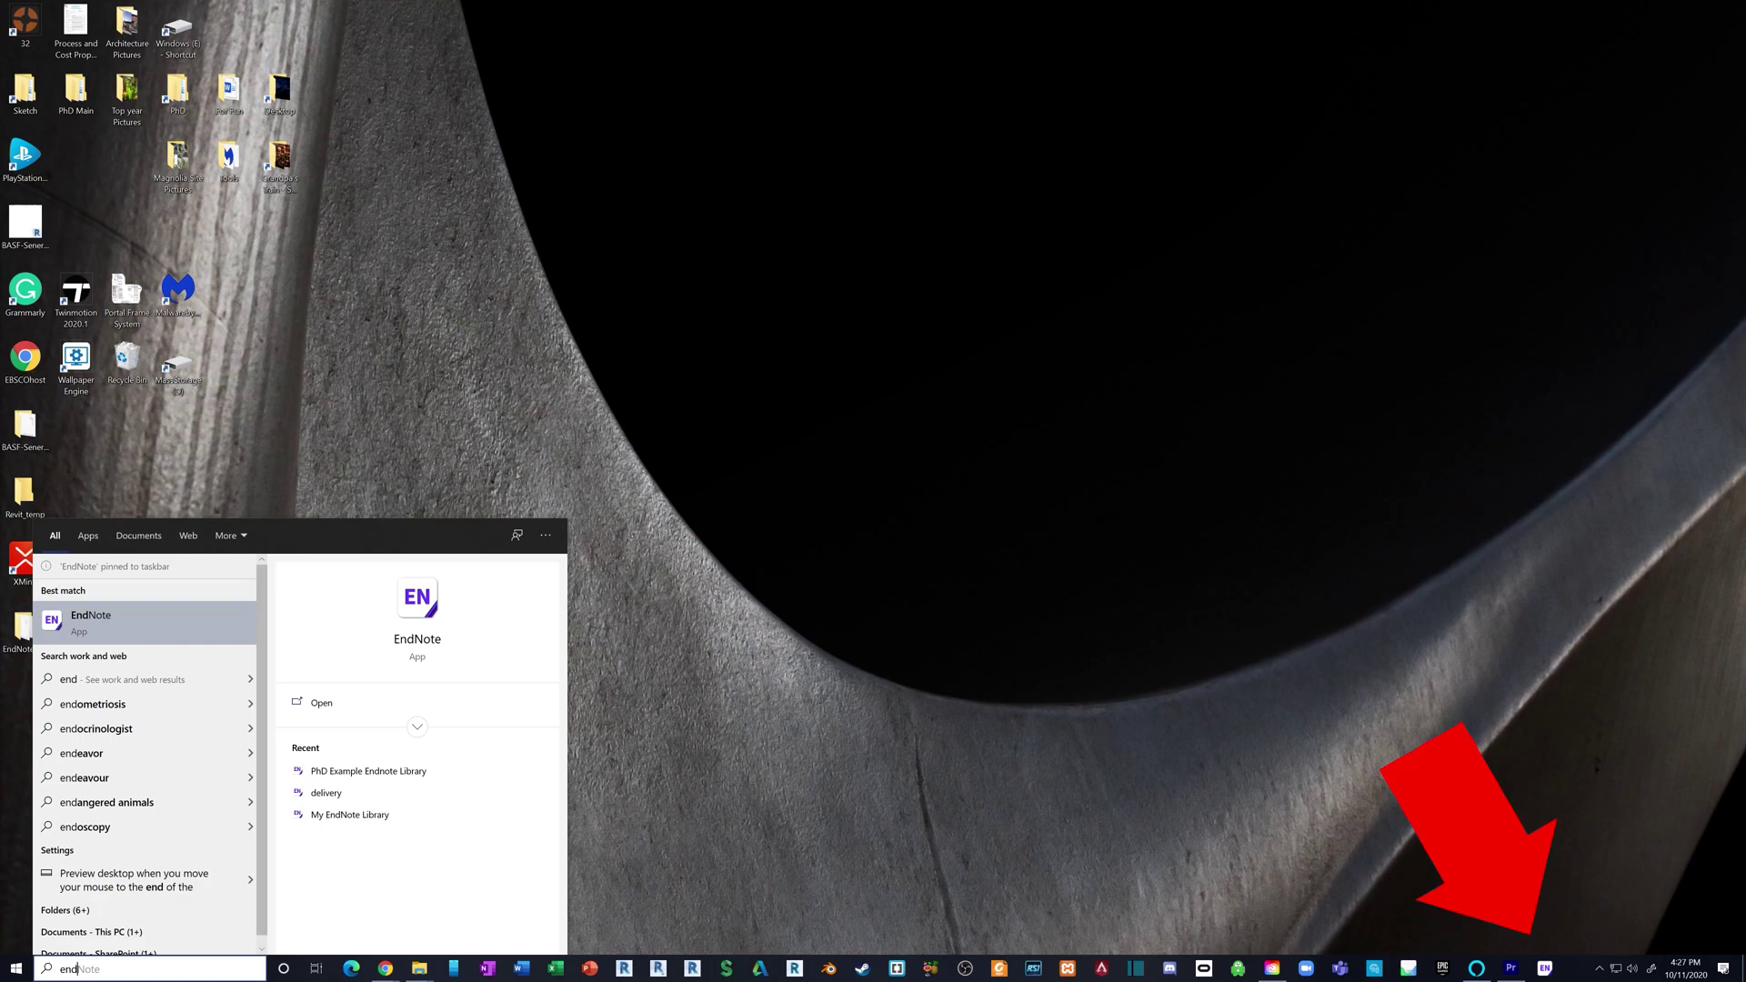
{"action": "left_click", "coordinate": [840, 589]}
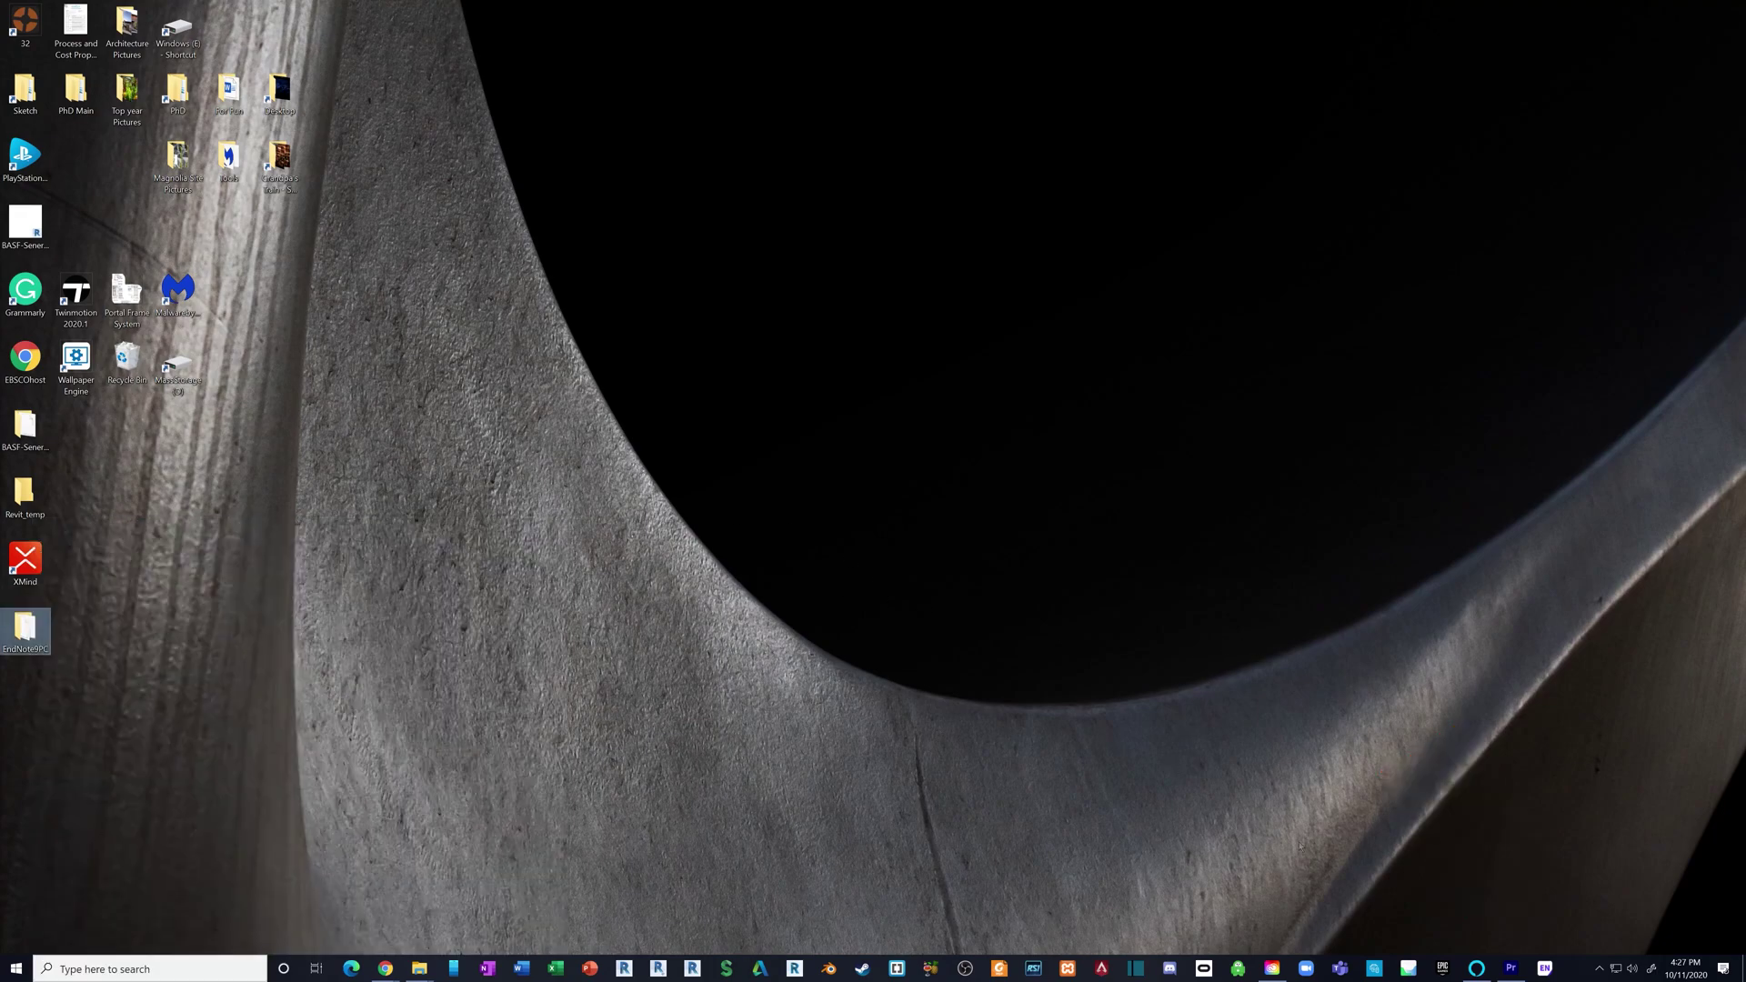
- Launch EndNote and save a new library 'My EndNote Library Example' on the Desktop
{"action": "left_click", "coordinate": [1553, 973]}
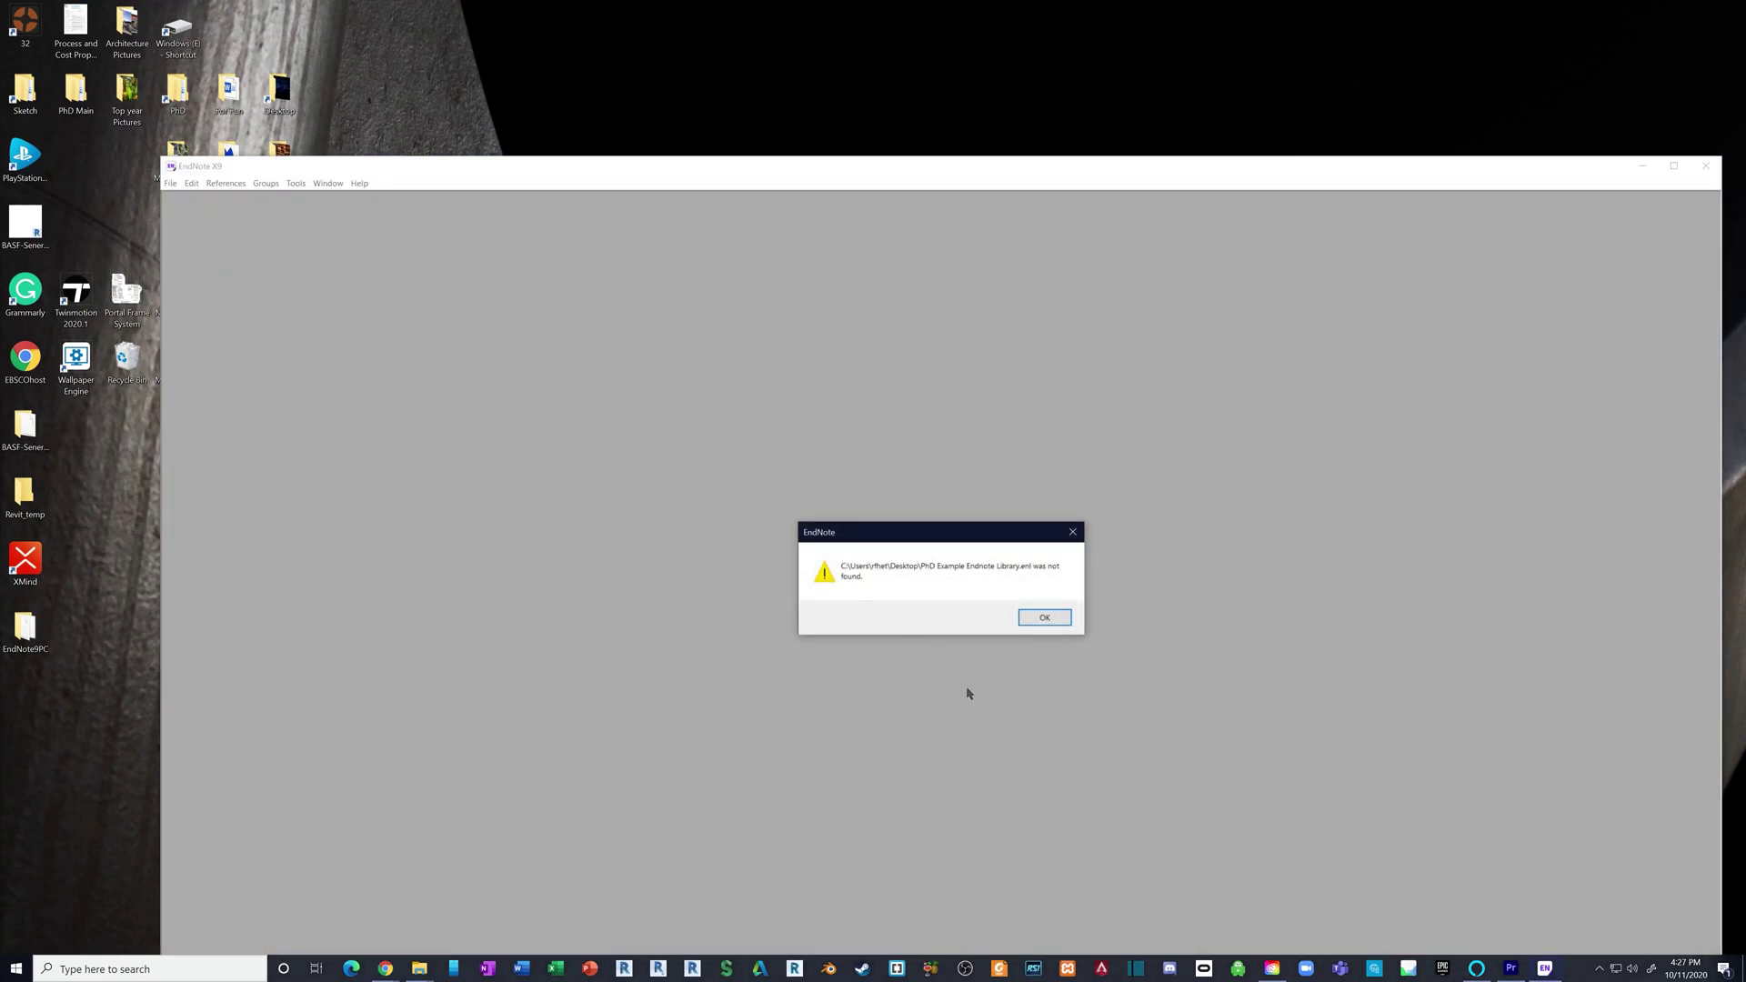
{"action": "left_click", "coordinate": [1044, 617]}
{"action": "left_click_drag", "start_coordinate": [1255, 166], "coordinate": [1193, 108]}
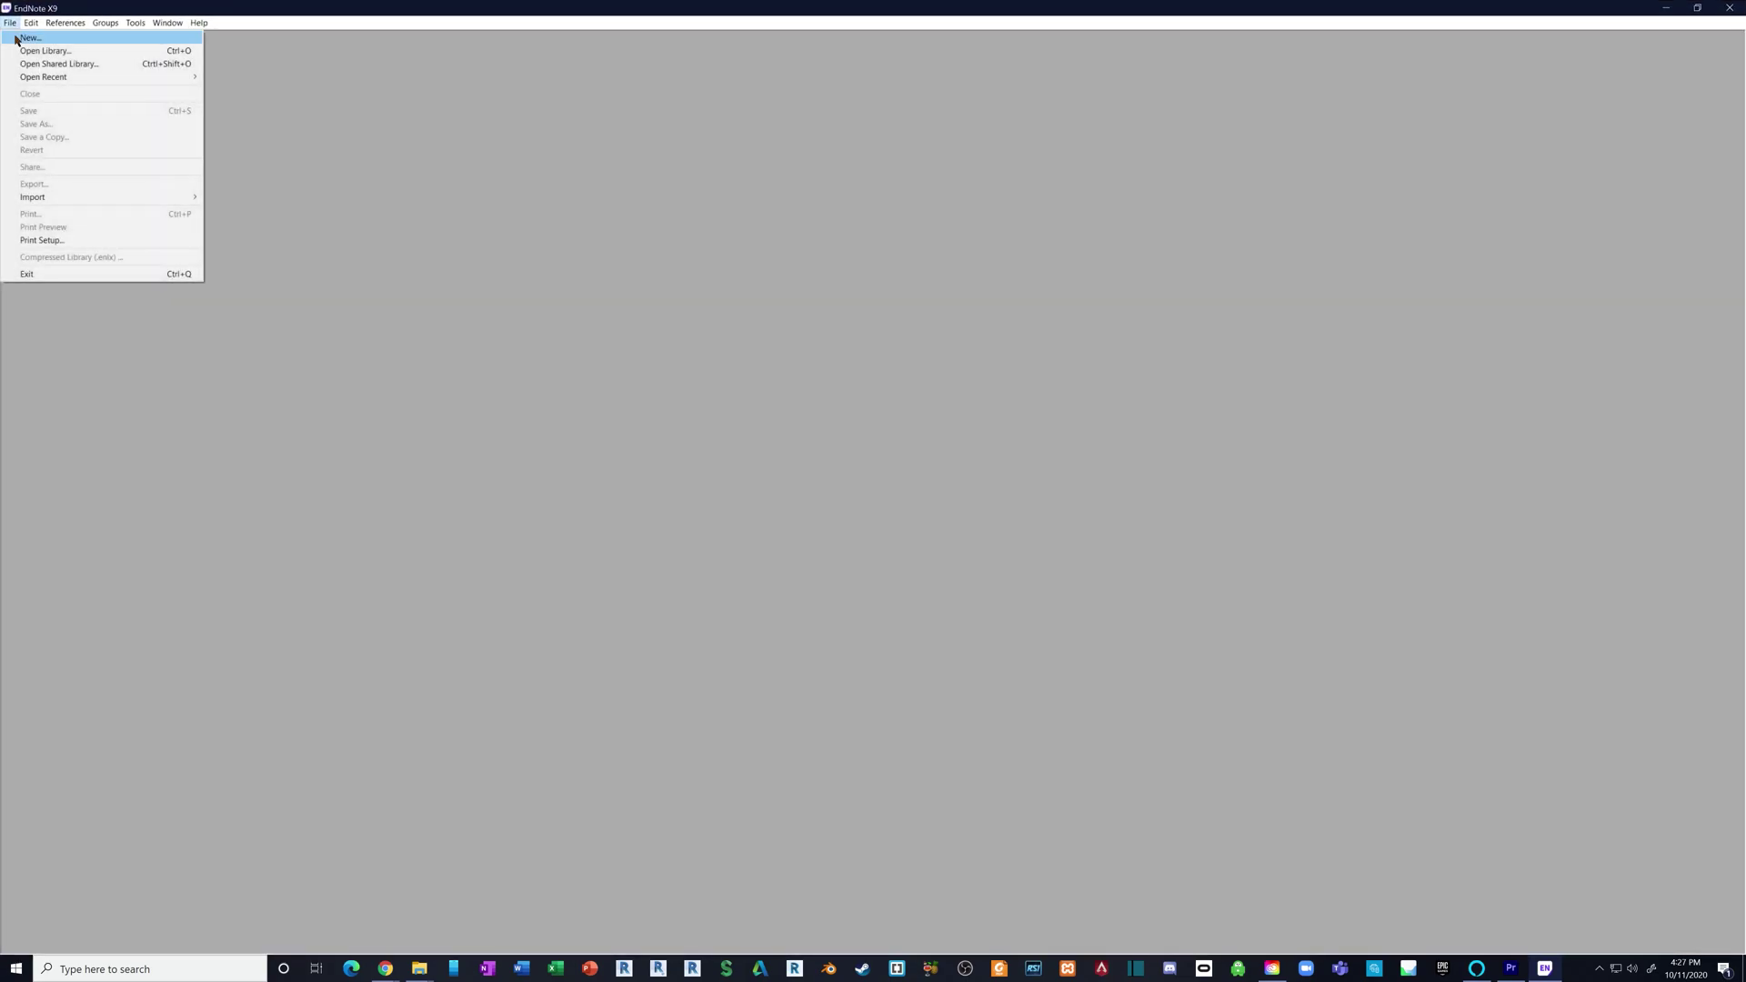
{"action": "left_click", "coordinate": [65, 41]}
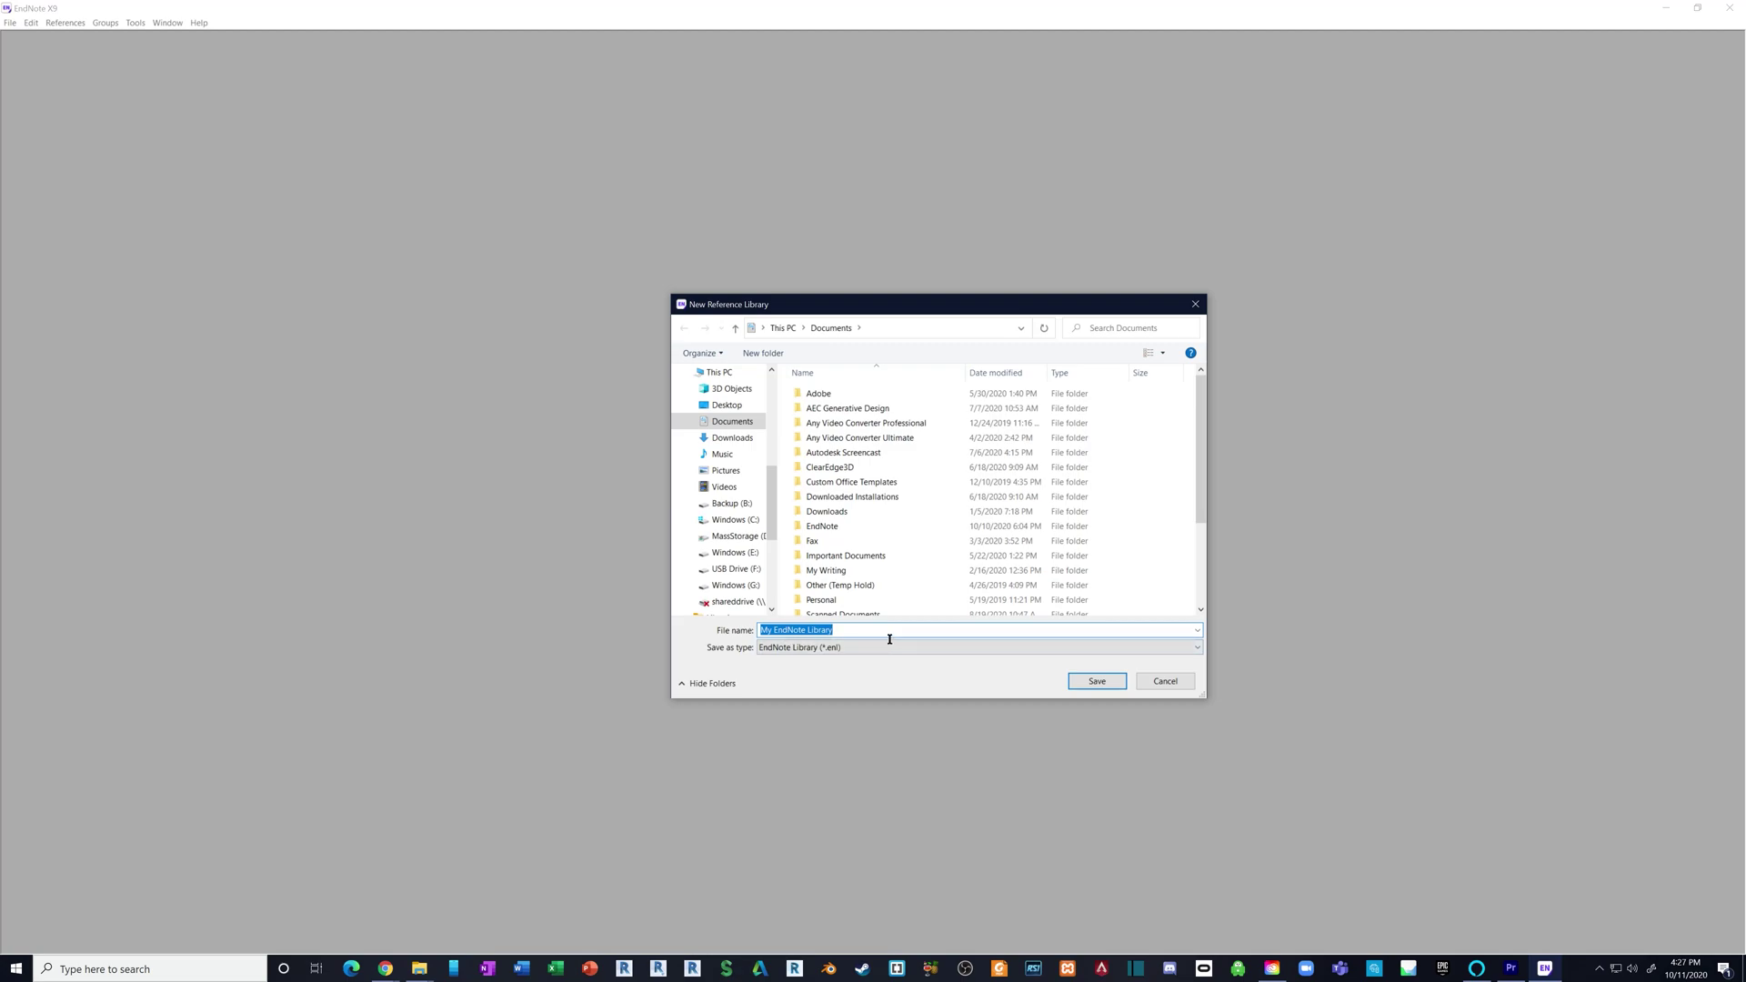
{"action": "left_click", "coordinate": [891, 639]}
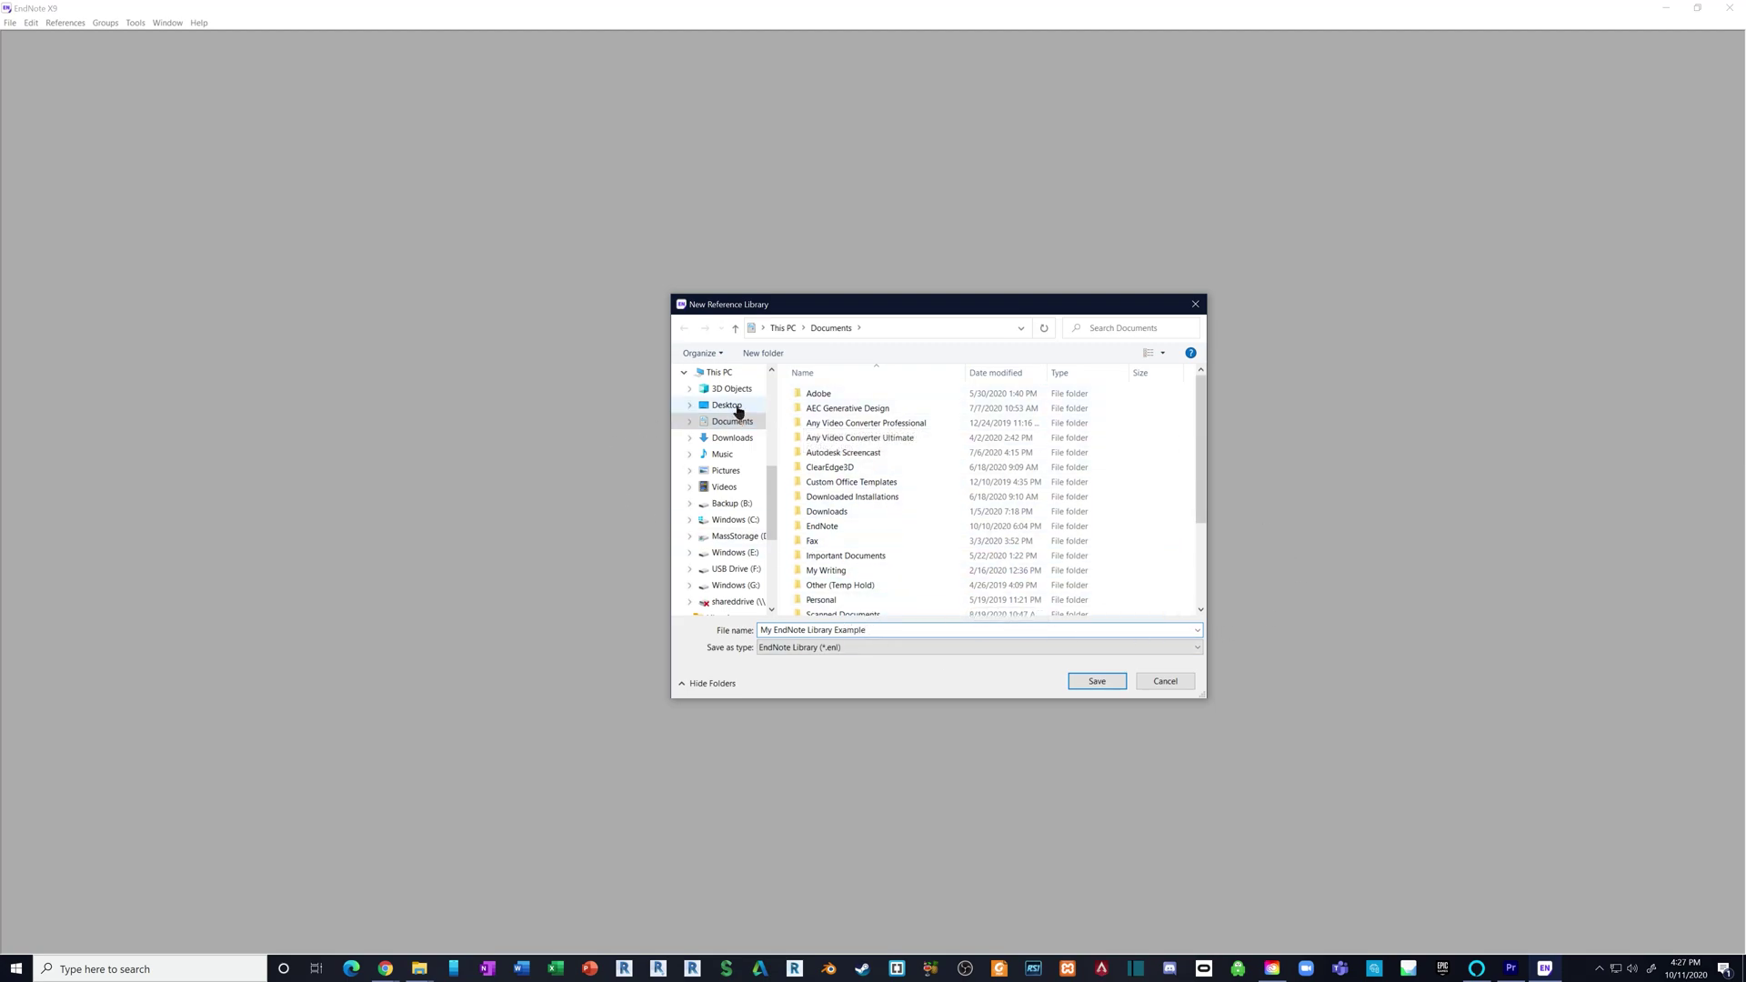
{"action": "left_click", "coordinate": [732, 405]}
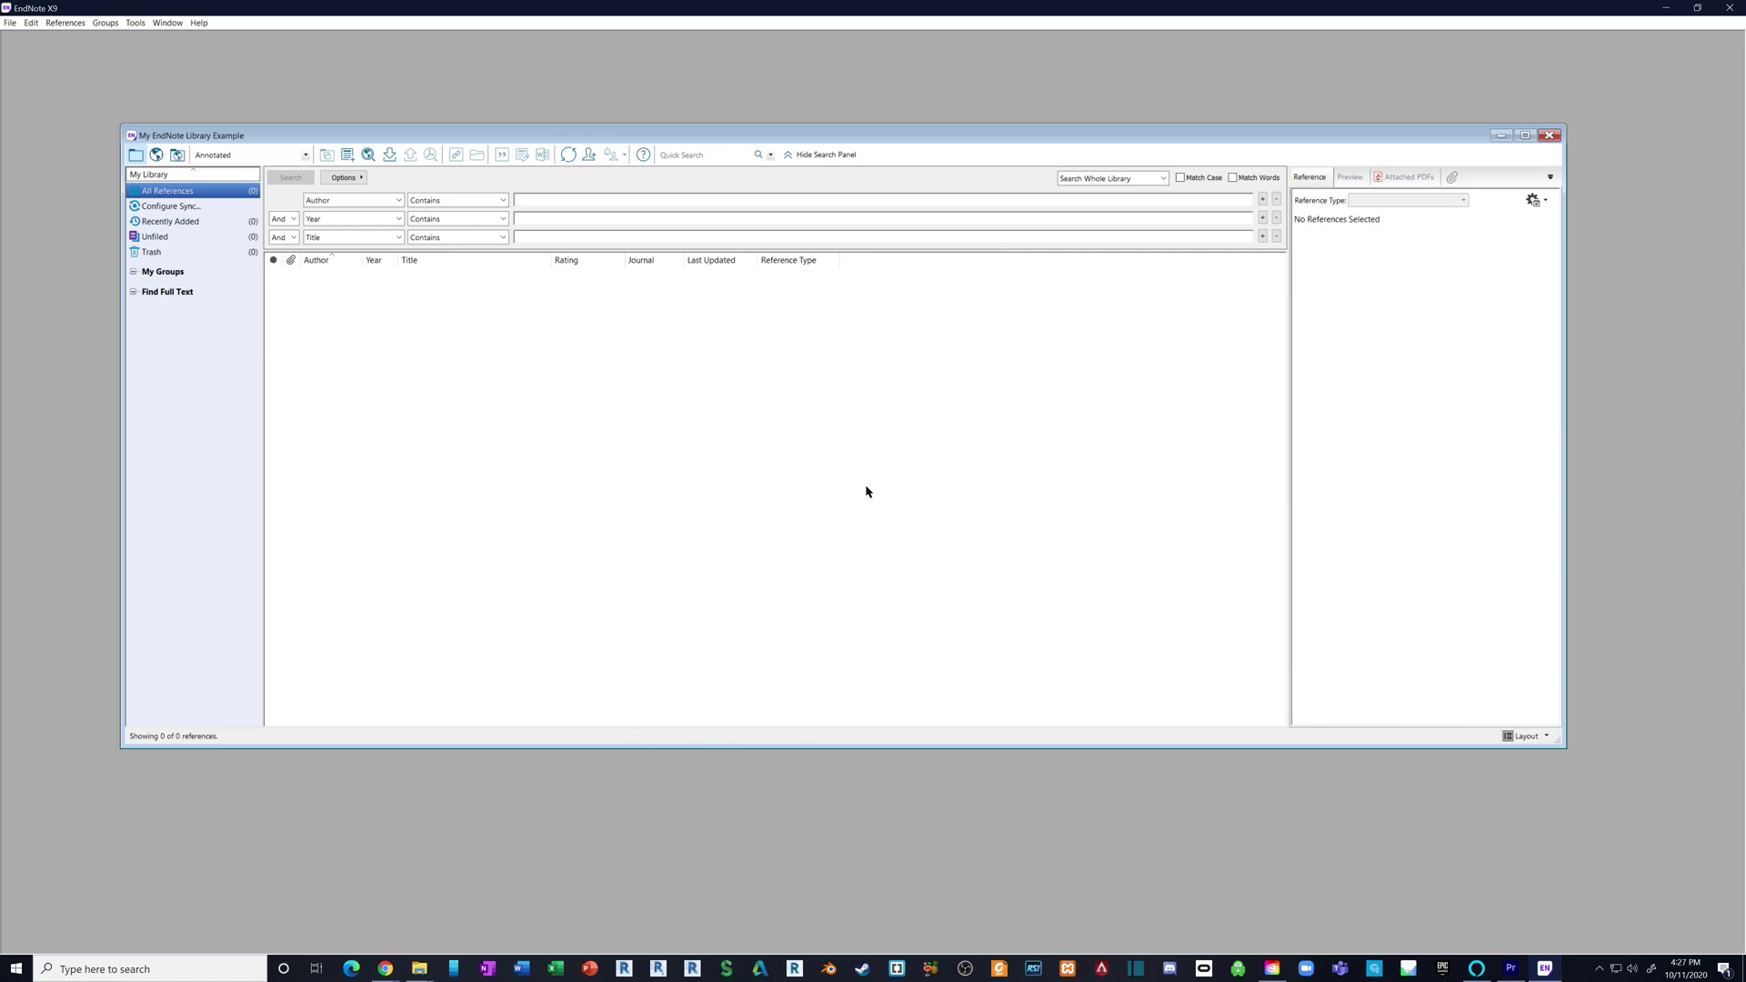
- Go from One Bellarmine through Library Resources and Resources by Subject to the Education databases
{"action": "mouse_move", "coordinate": [385, 966]}
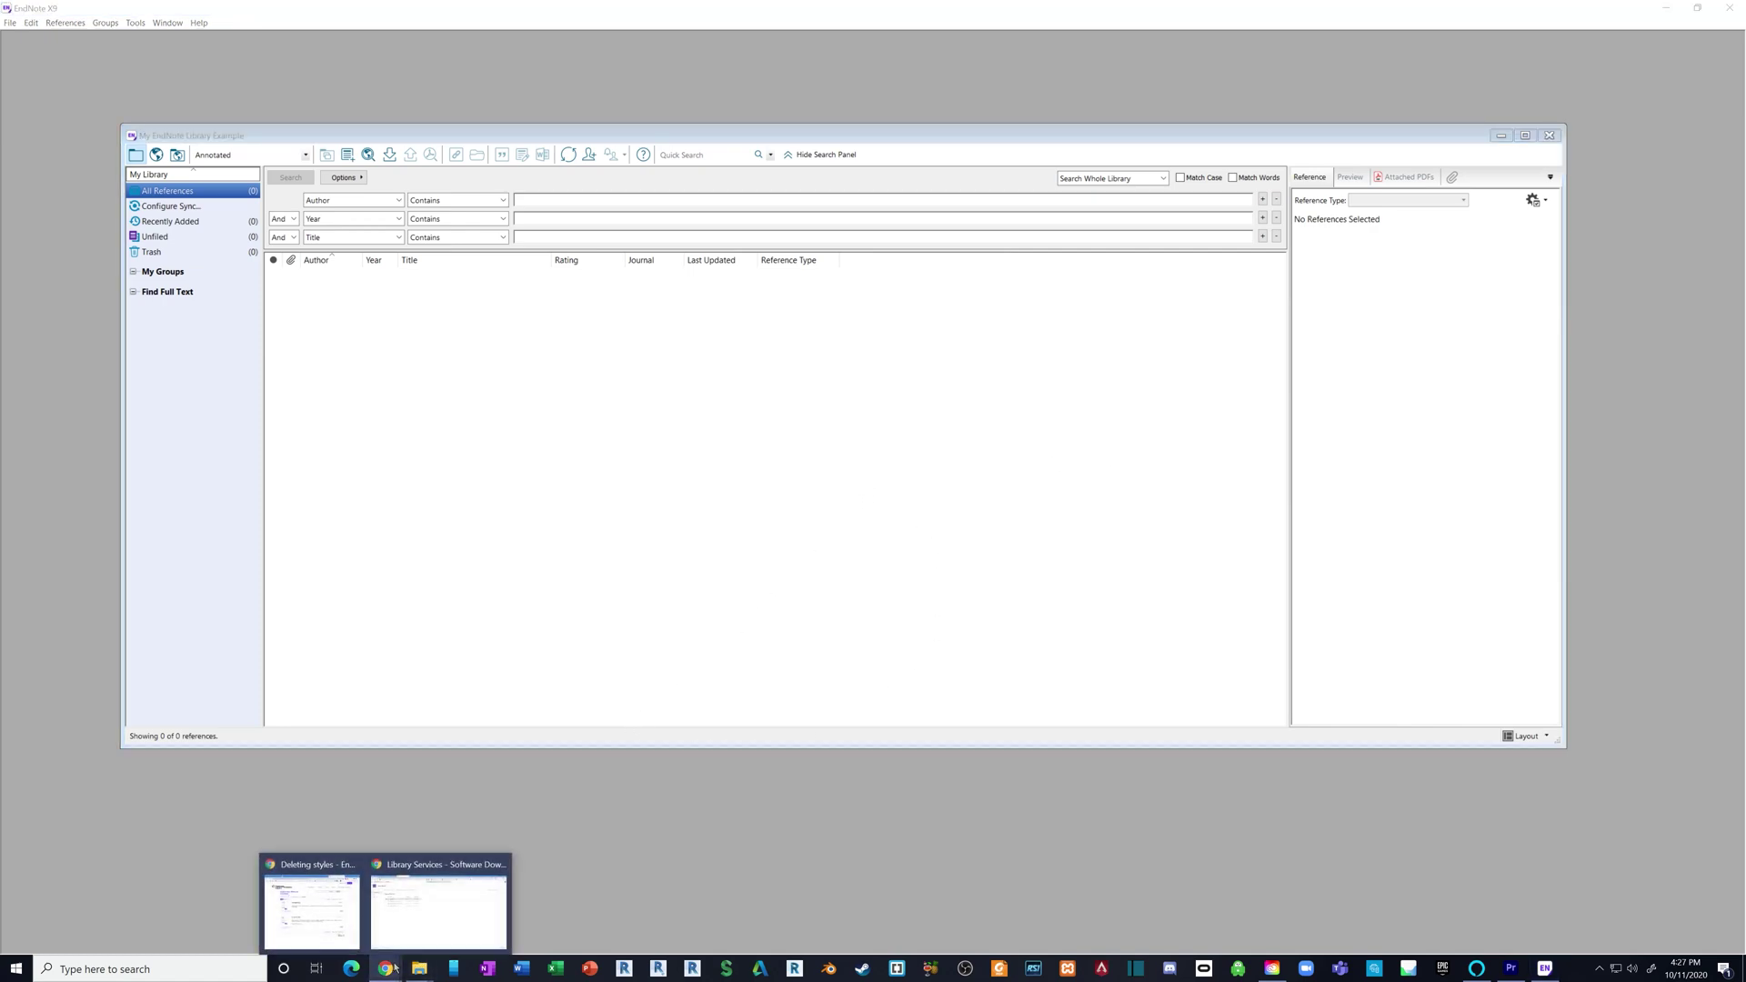
{"action": "left_click", "coordinate": [463, 934]}
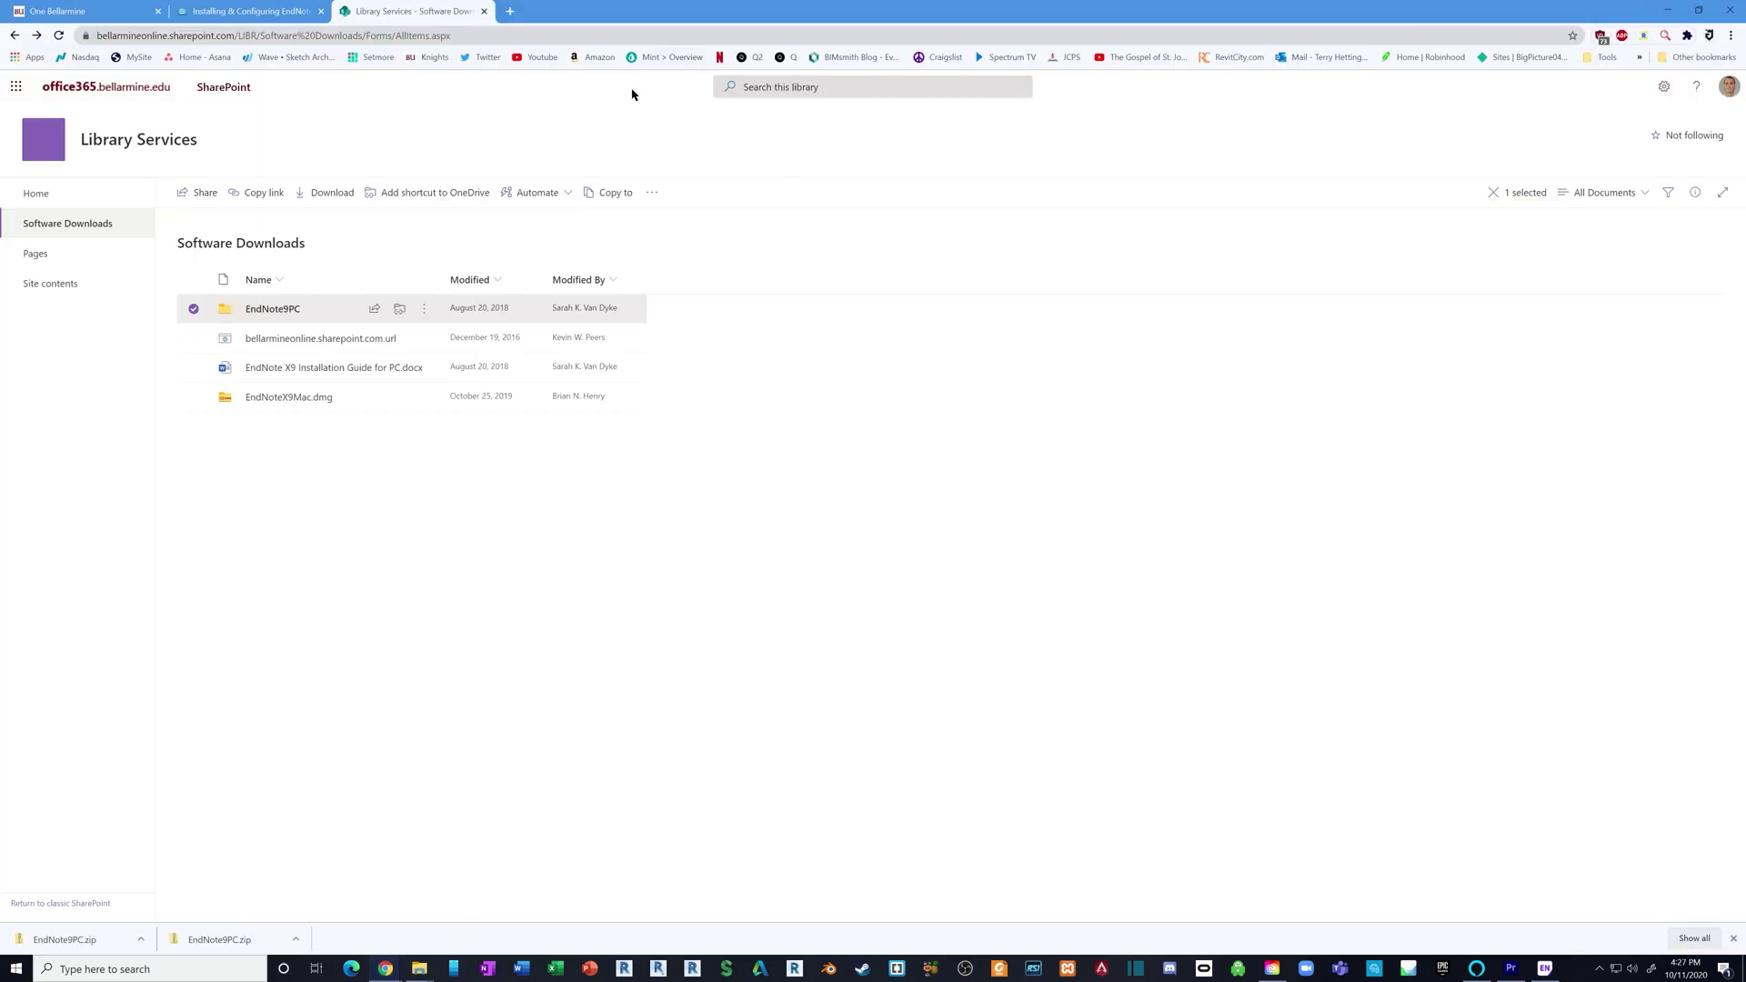
{"action": "left_click", "coordinate": [121, 14]}
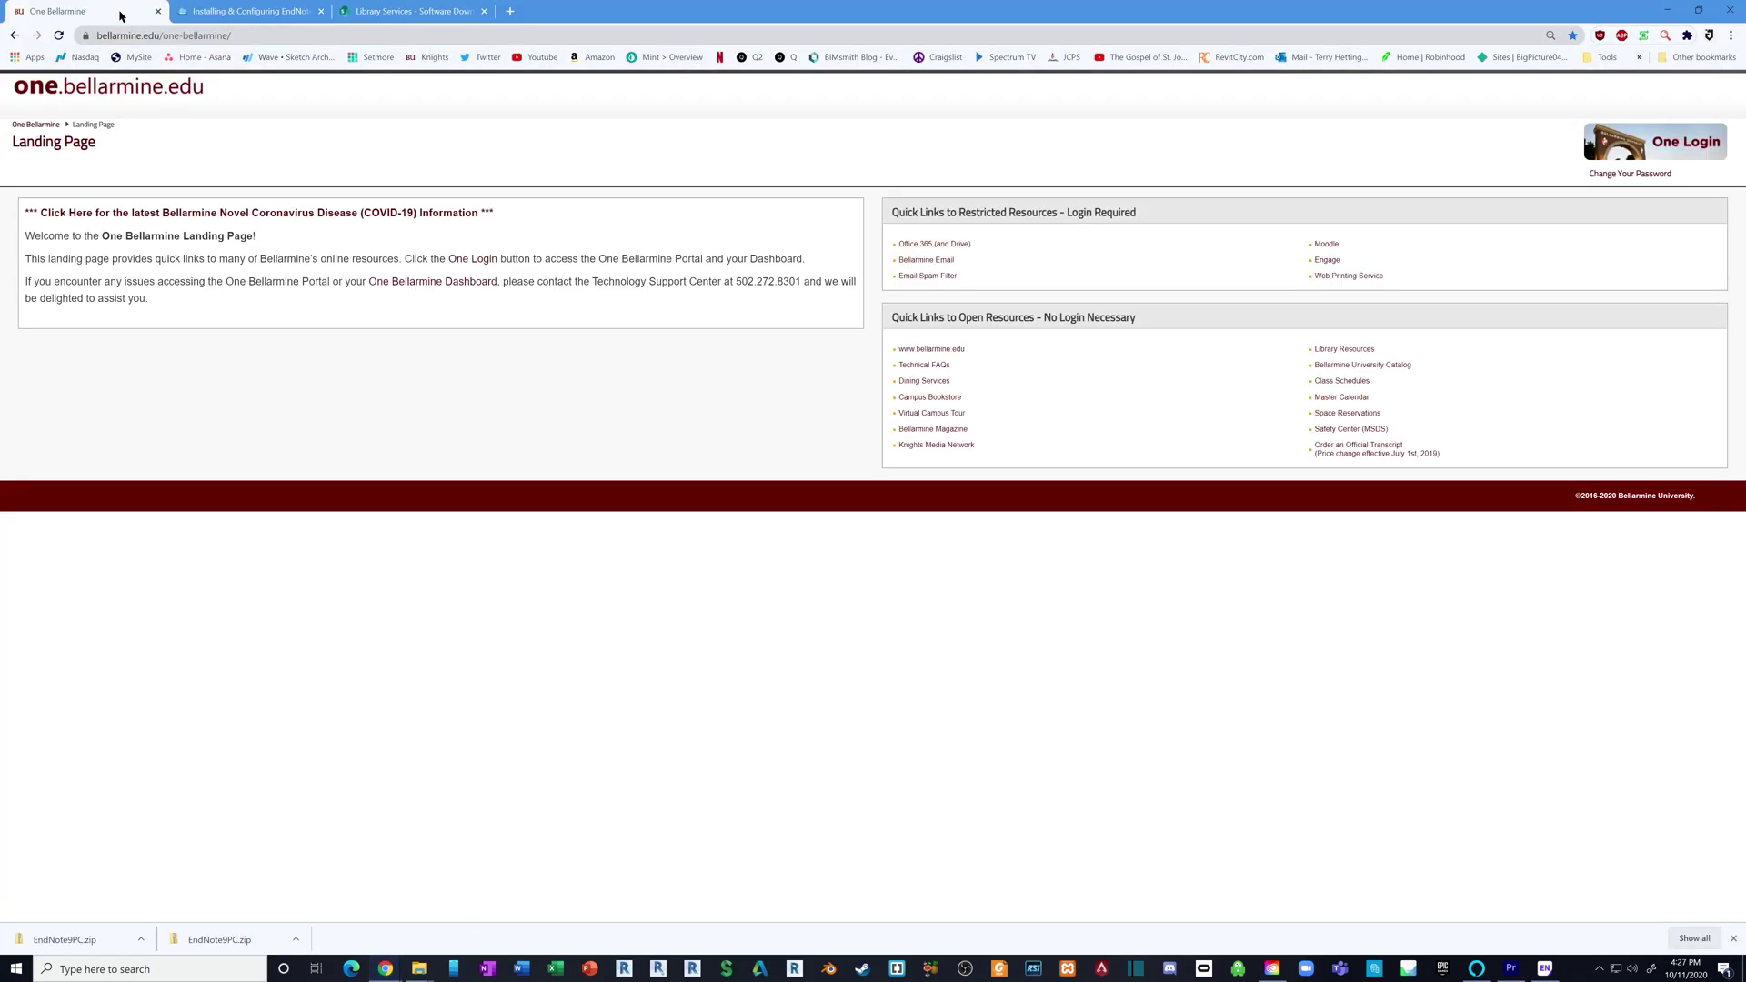
{"action": "left_click", "coordinate": [1347, 350]}
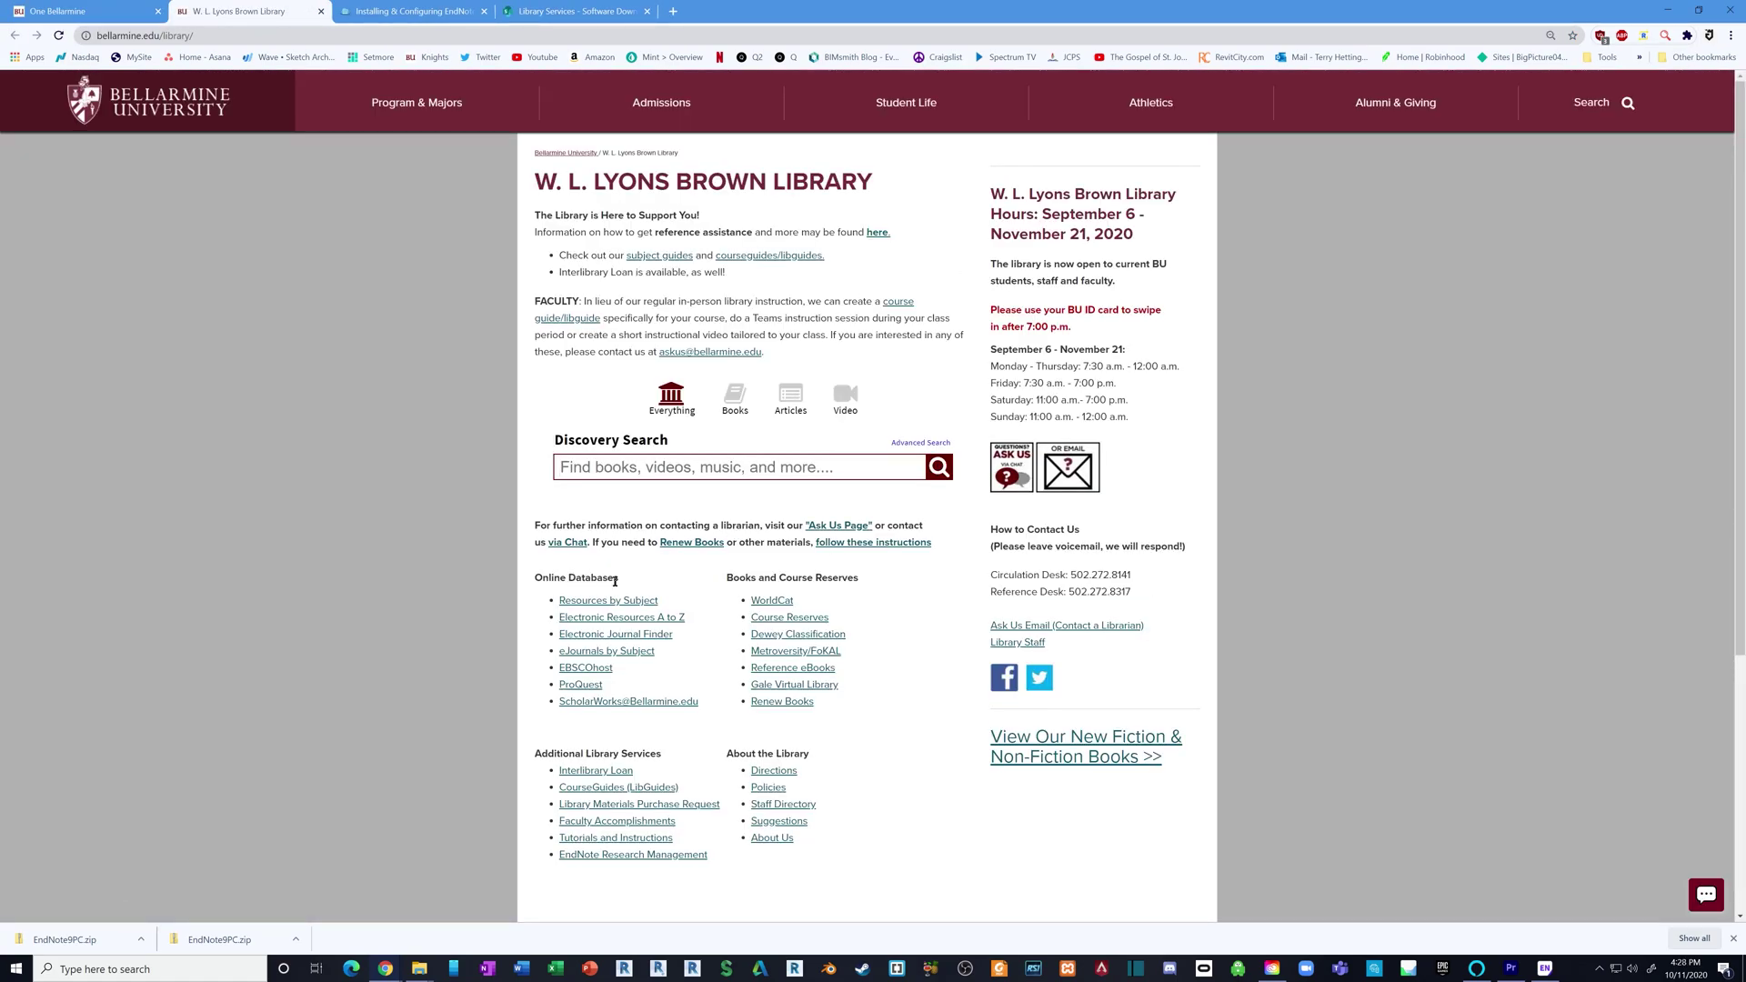
{"action": "left_click", "coordinate": [649, 602]}
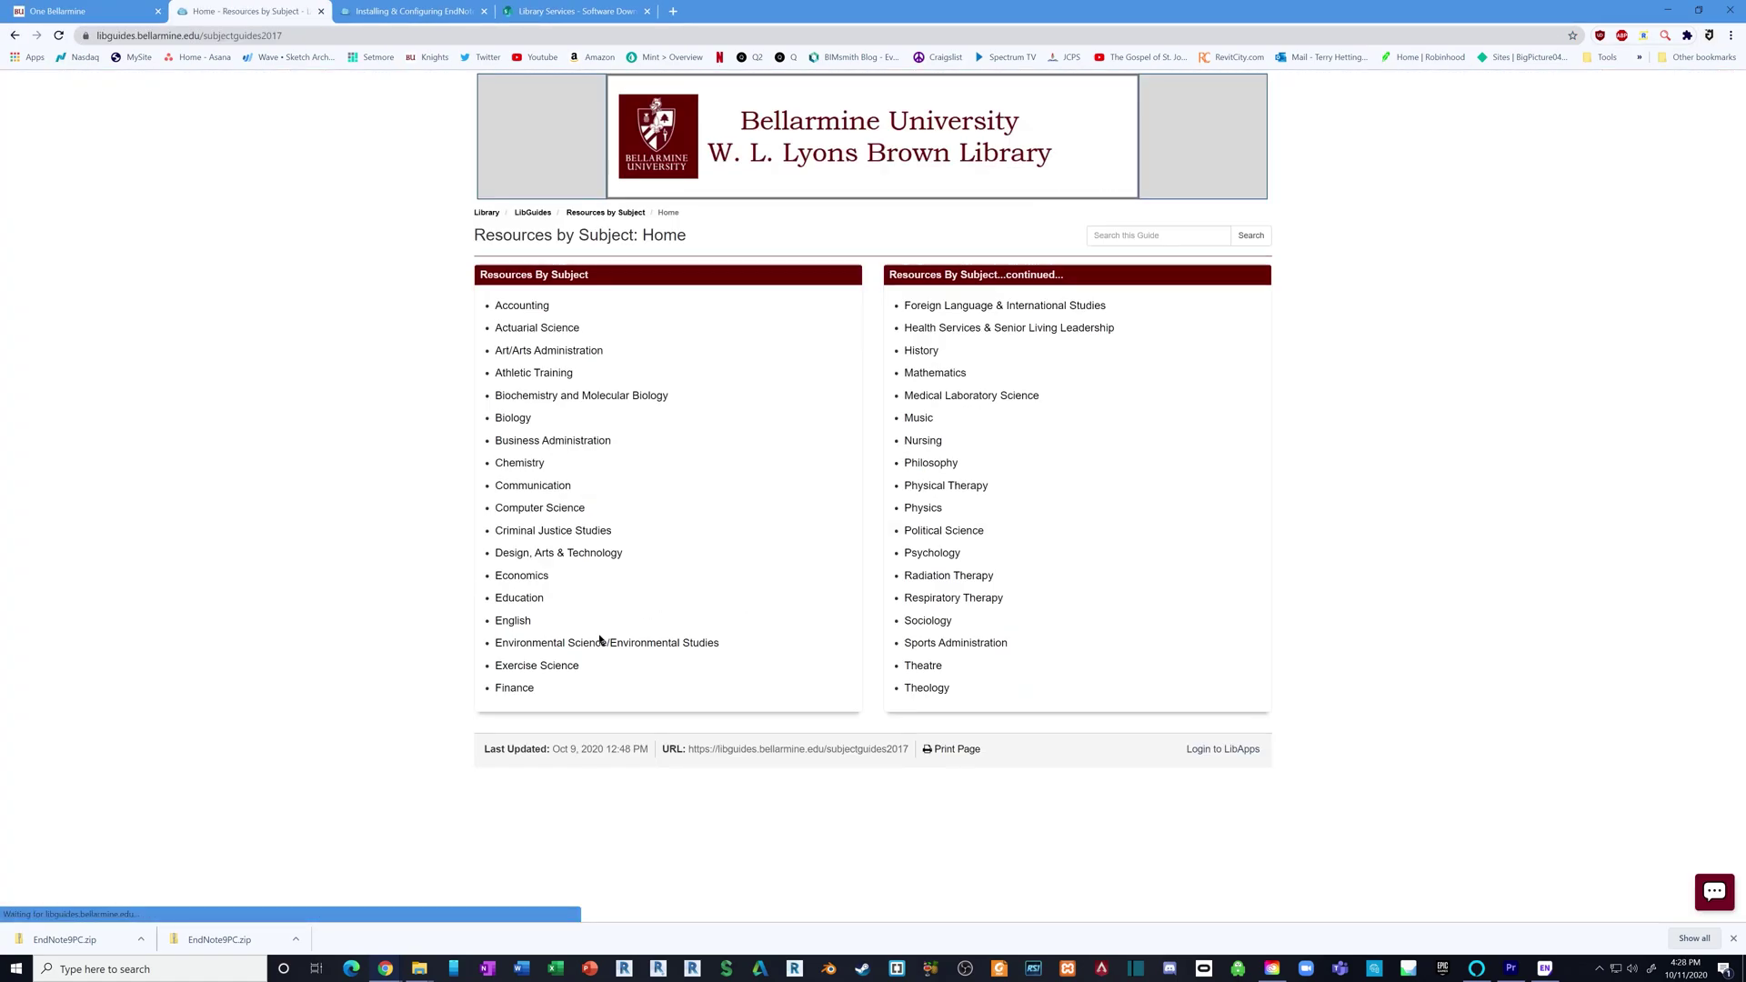
{"action": "left_click", "coordinate": [527, 601]}
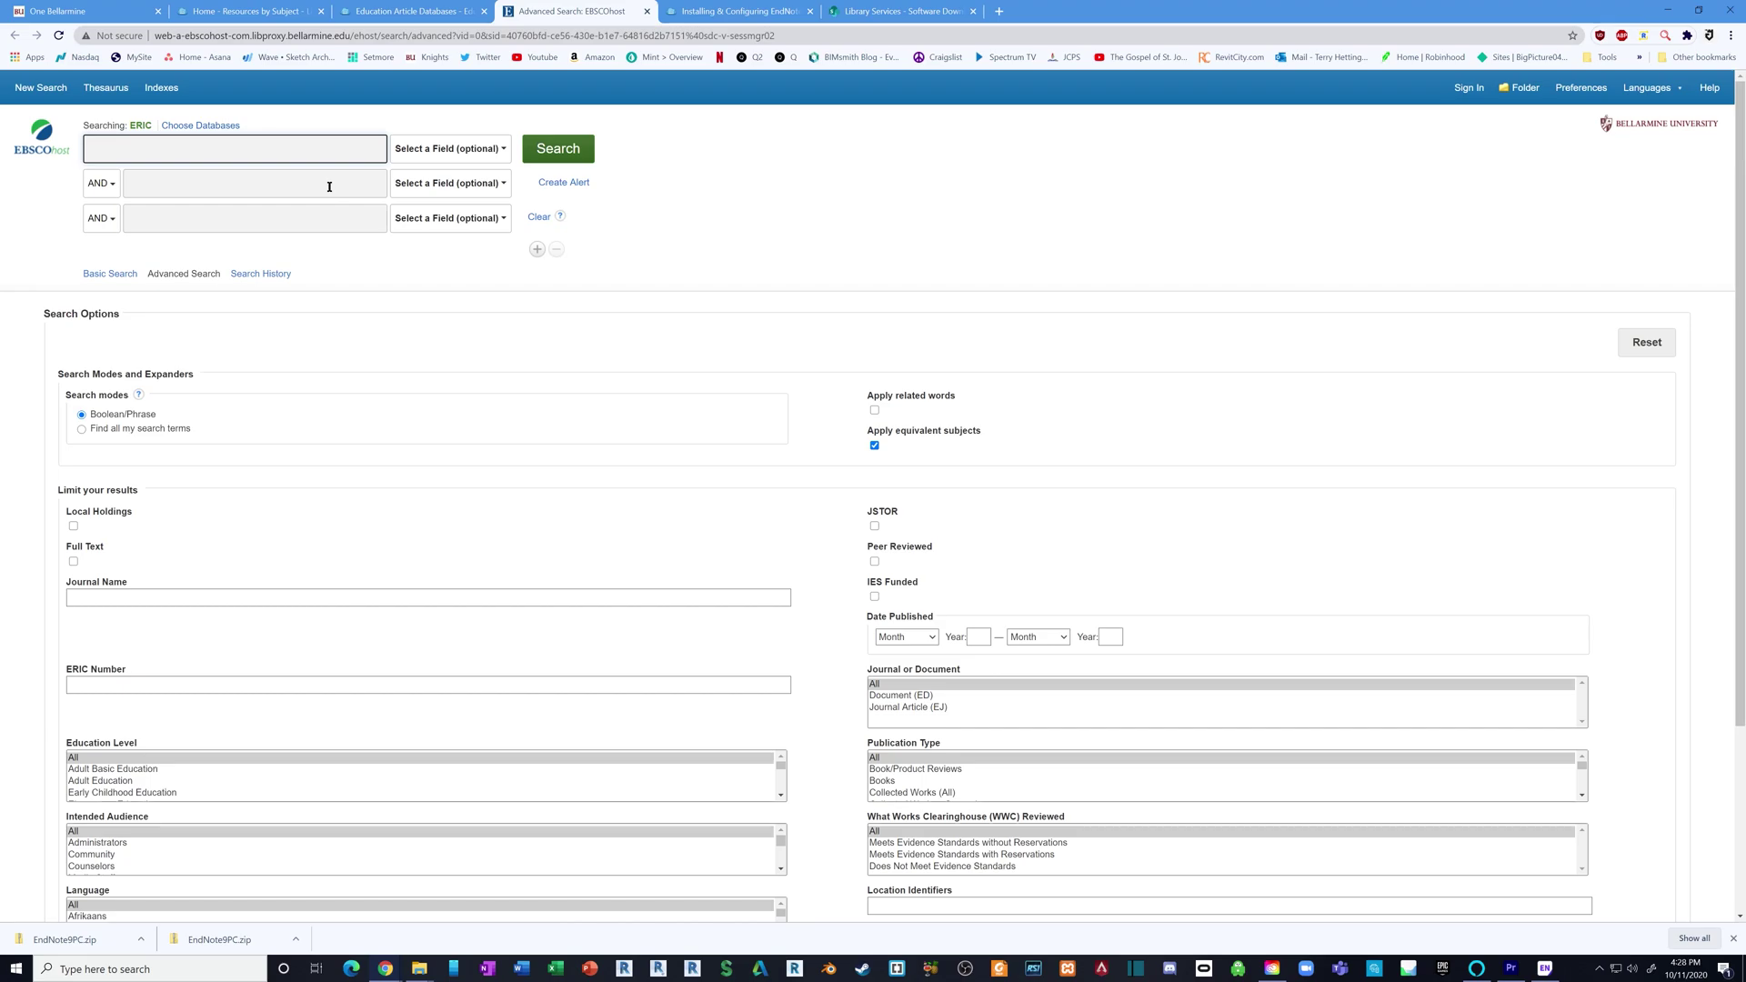
- Search ERIC for 'achievement gap' and 'poverty'
{"action": "type", "text": "achi"}
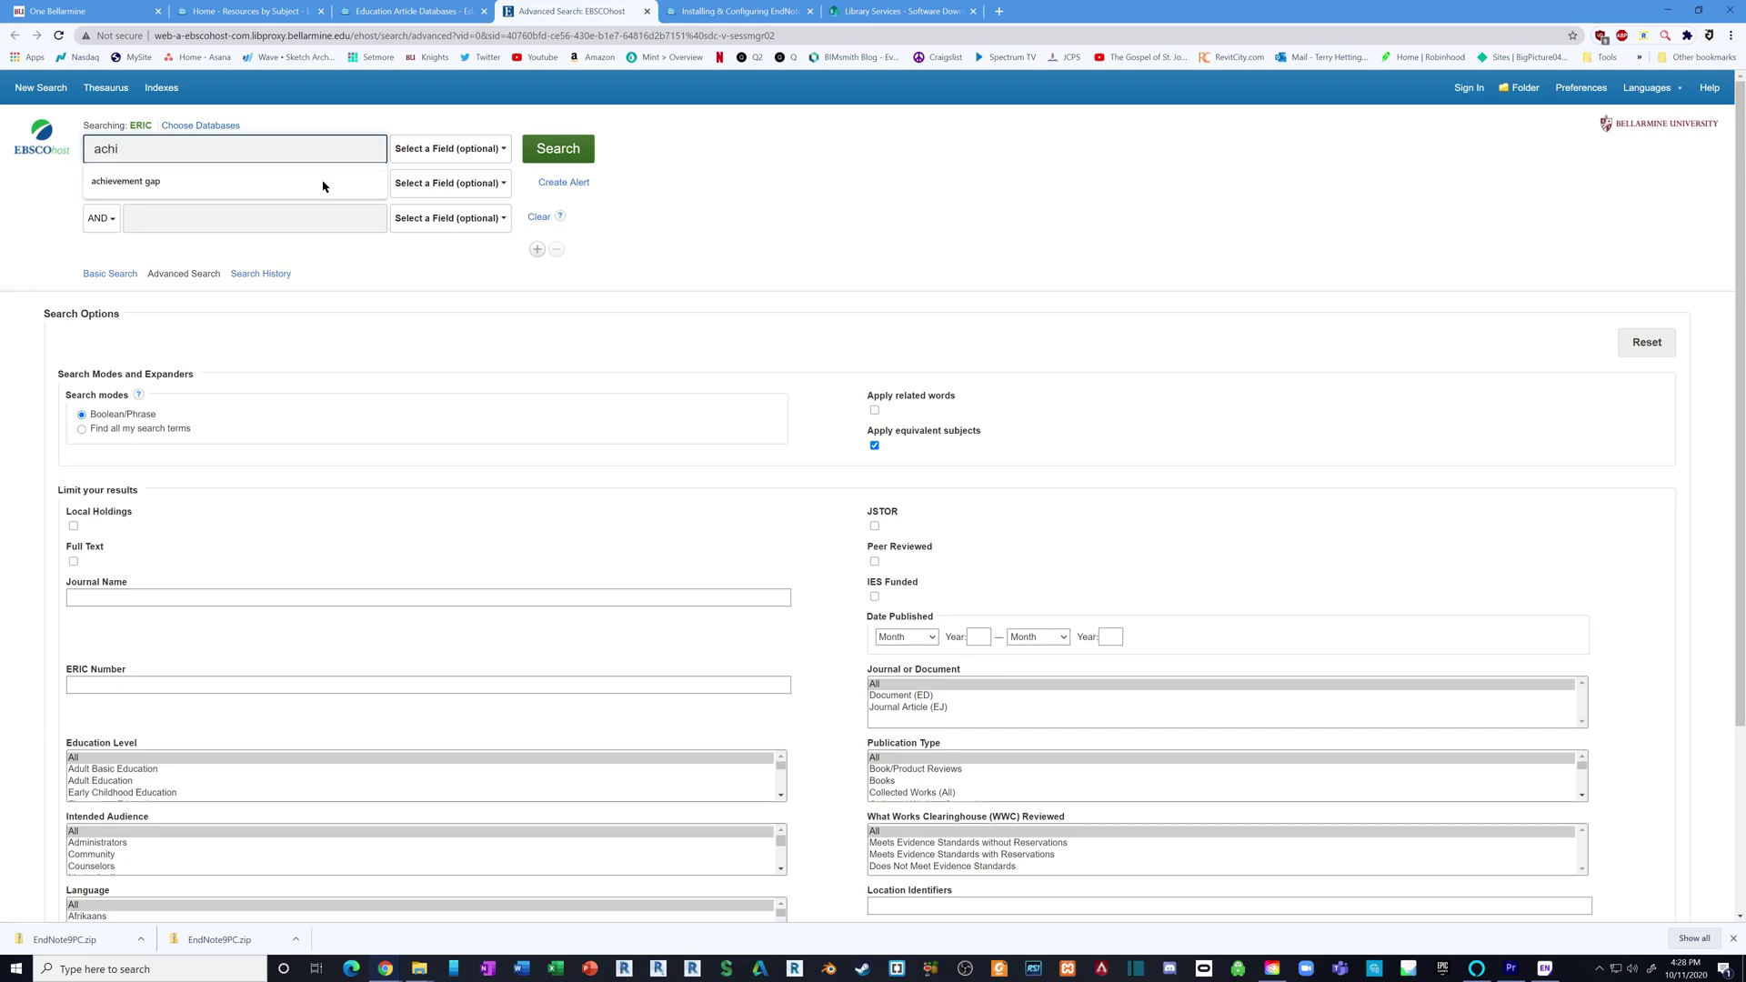
{"action": "left_click", "coordinate": [189, 185]}
{"action": "left_click", "coordinate": [303, 196]}
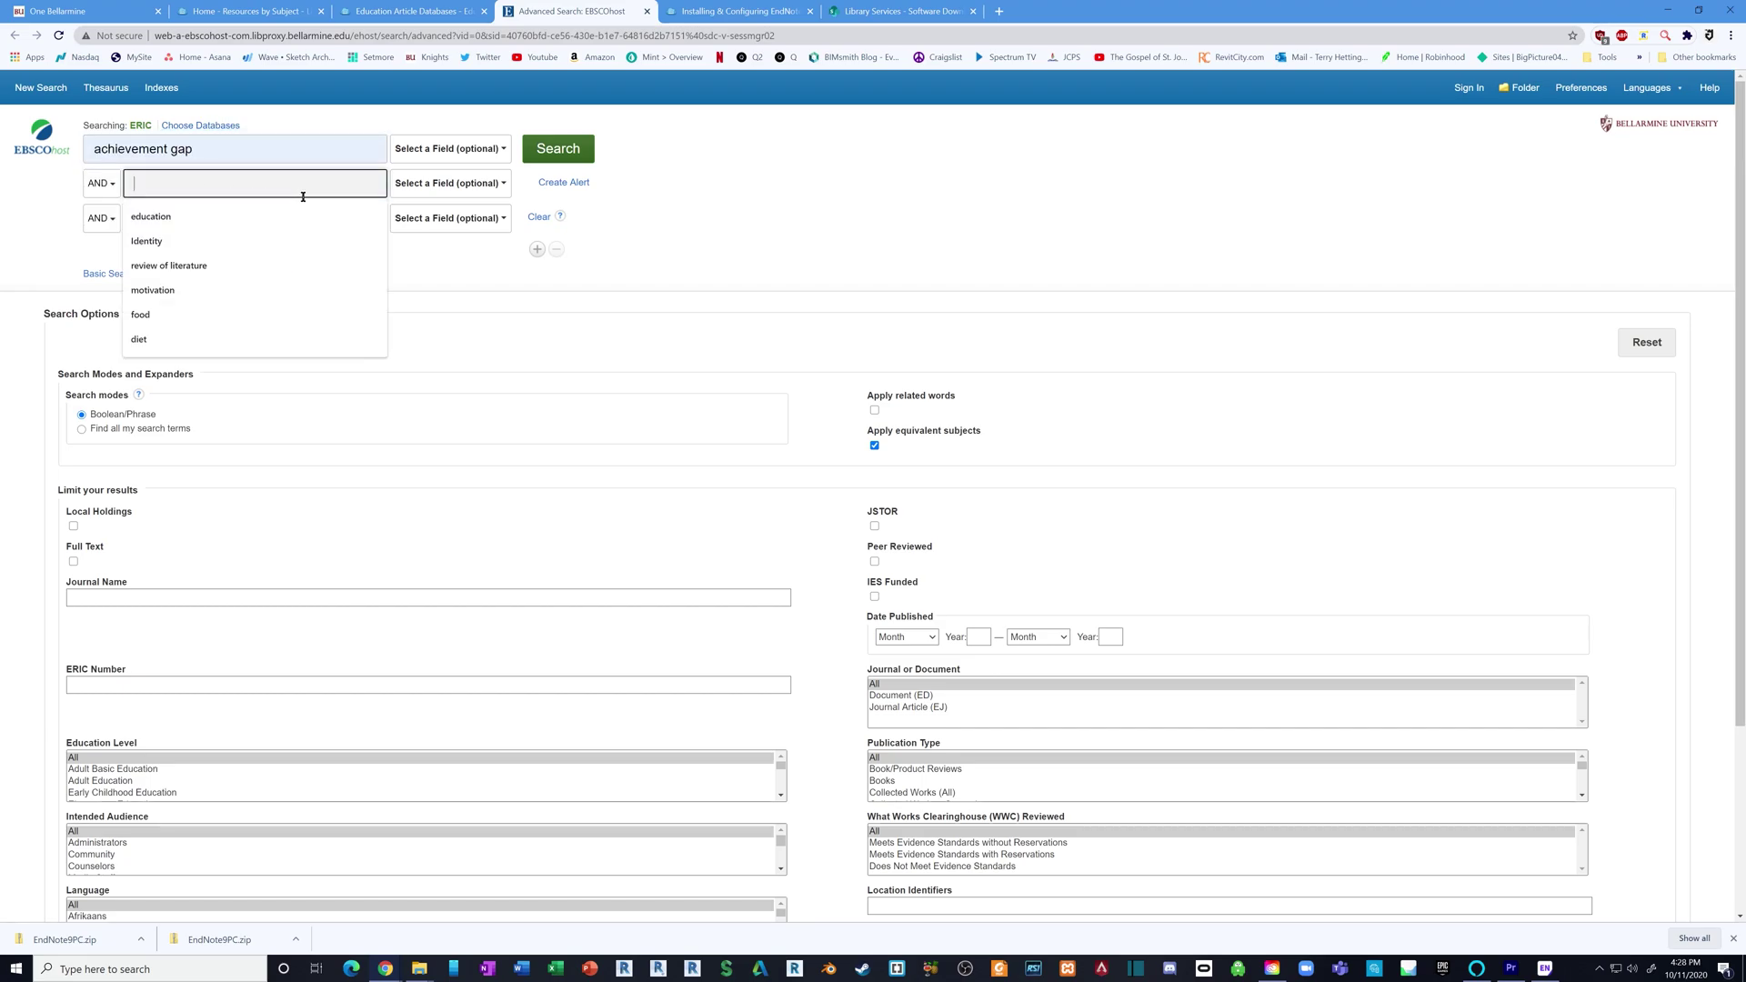
{"action": "type", "text": "poverty"}
{"action": "key", "text": "Return"}
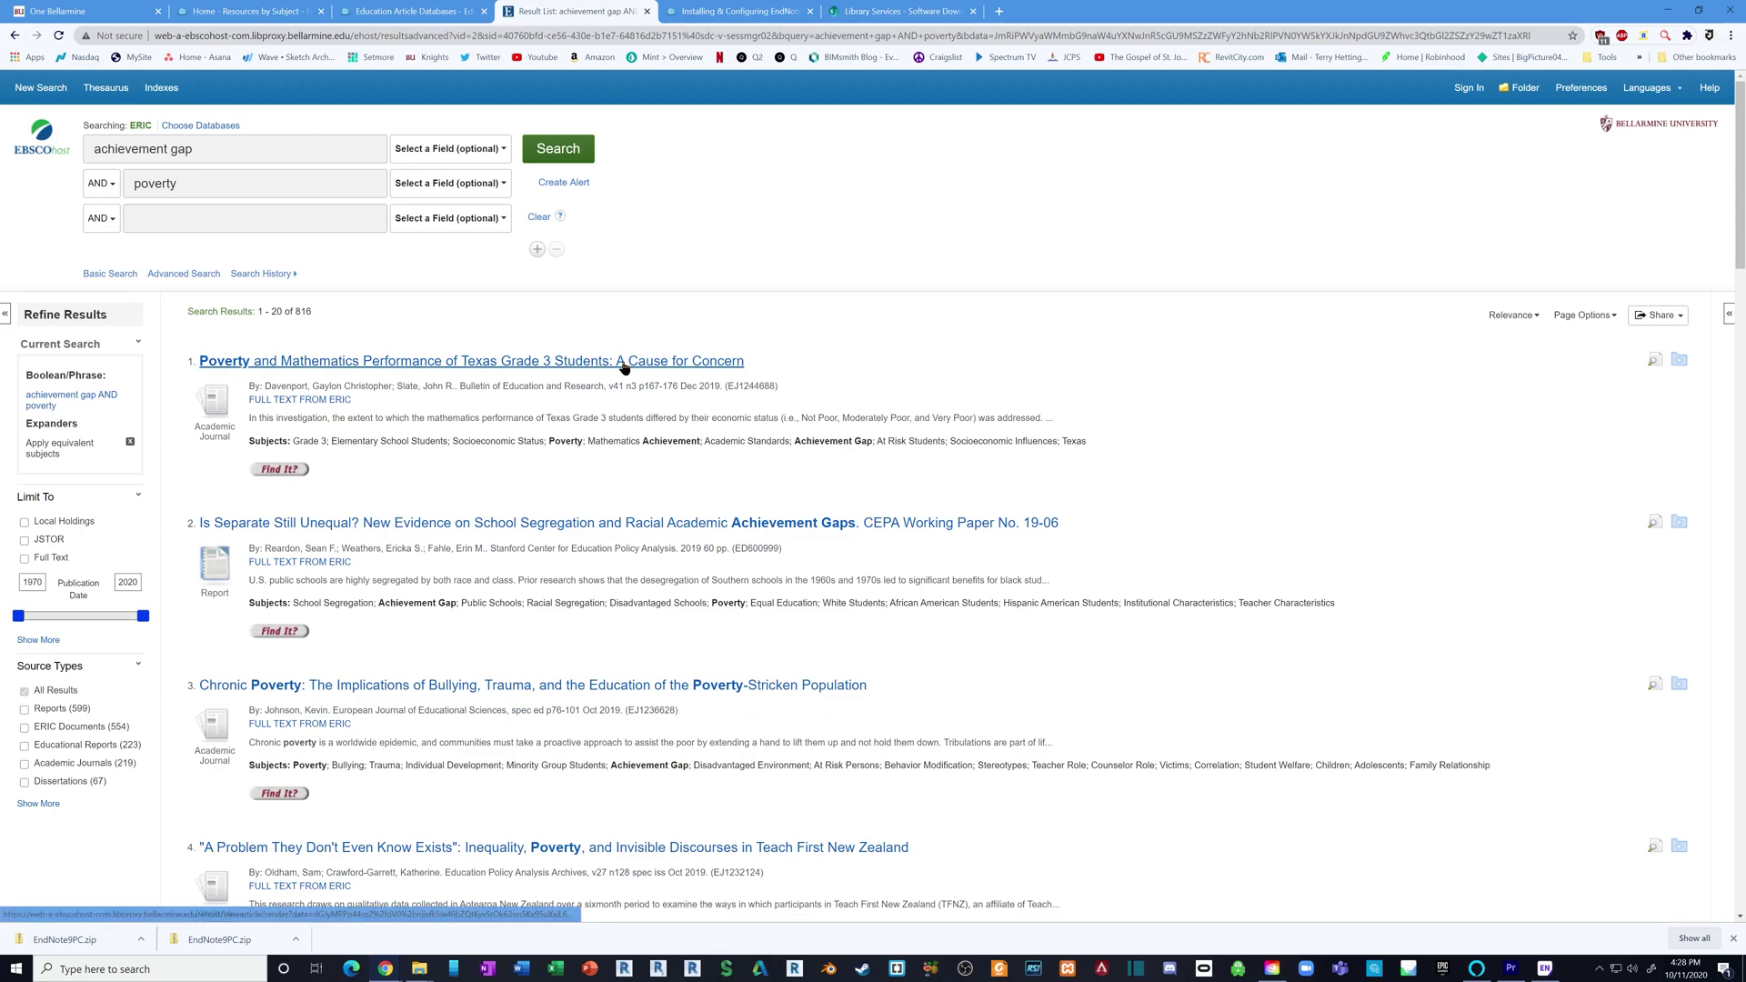
- Export the Texas Grade 3 poverty and mathematics article as RIS and open it in EndNote
{"action": "left_click", "coordinate": [718, 362]}
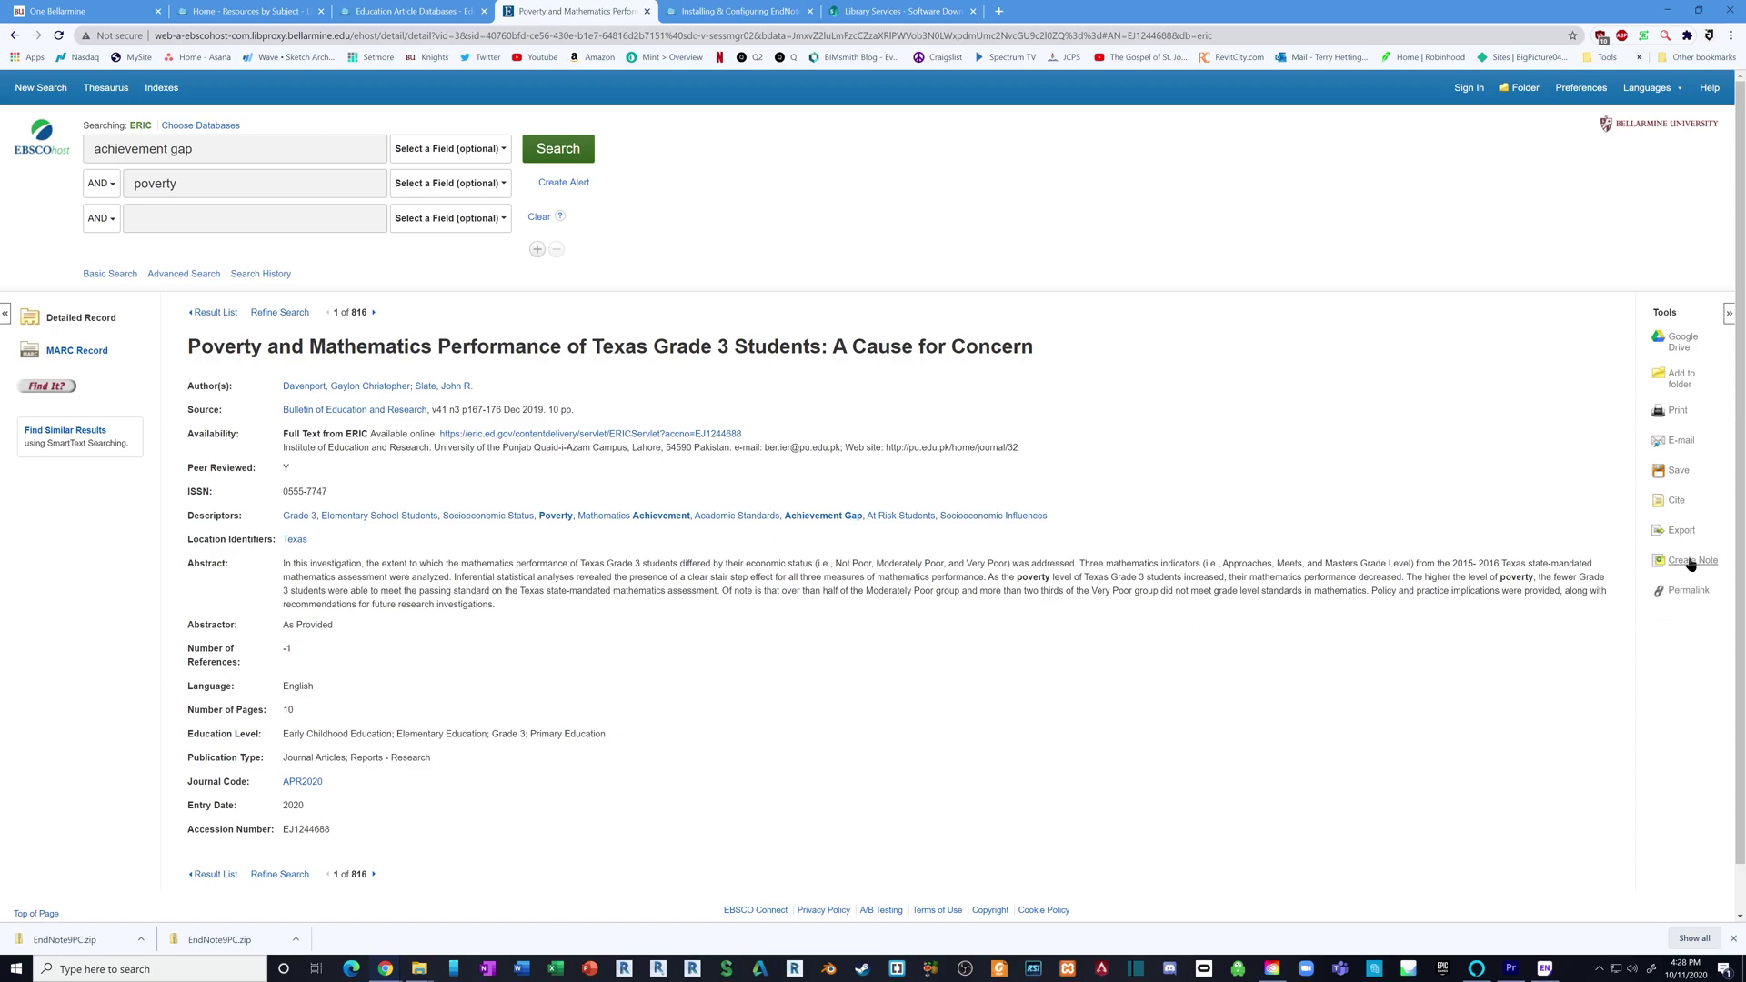
{"action": "left_click", "coordinate": [1682, 531]}
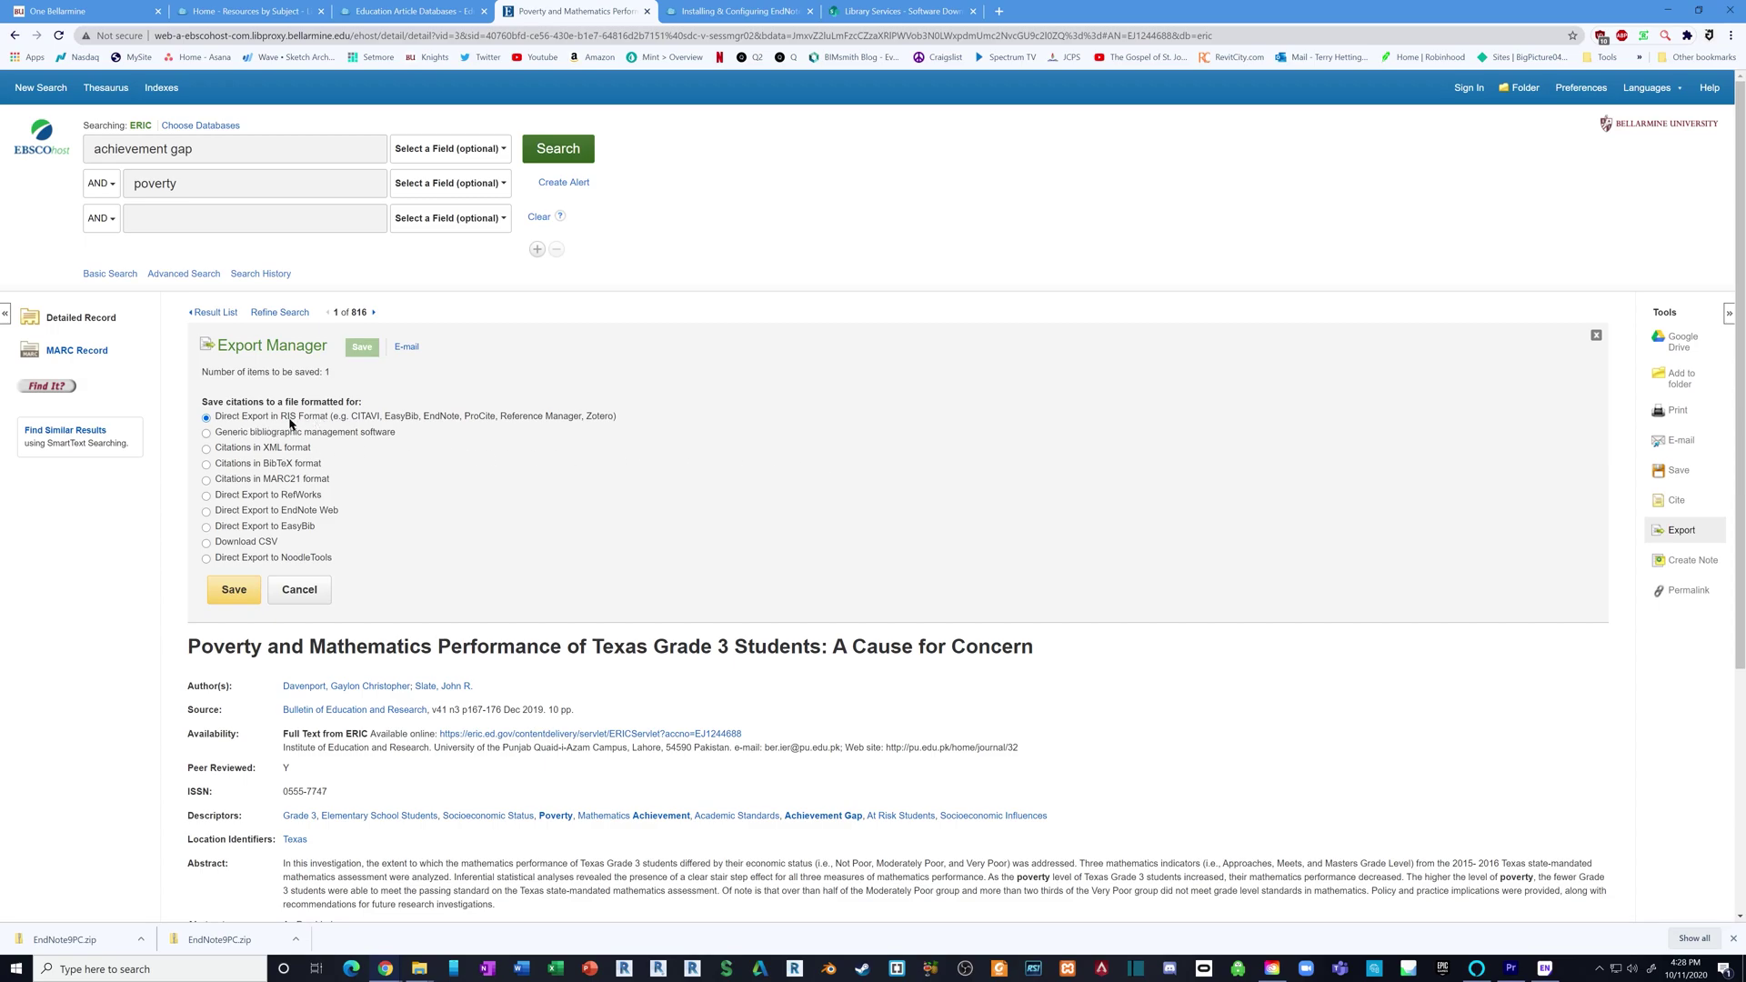
{"action": "left_click_drag", "start_coordinate": [461, 422], "coordinate": [422, 425]}
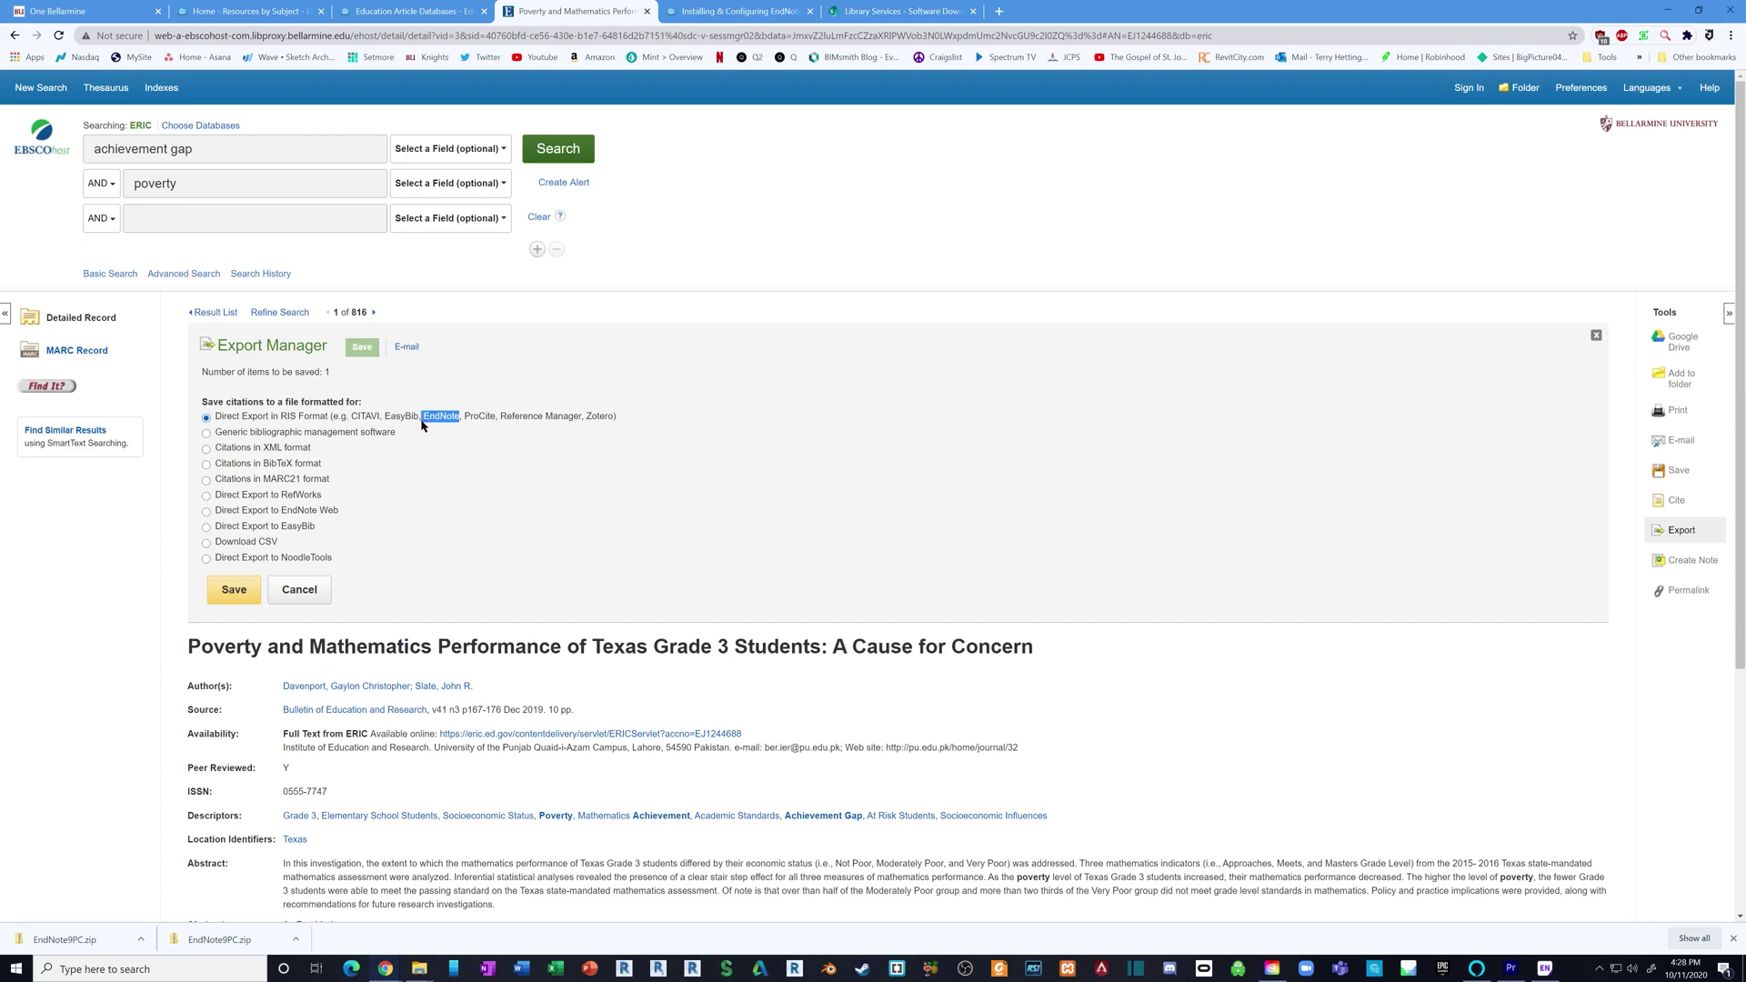
{"action": "left_click", "coordinate": [255, 599]}
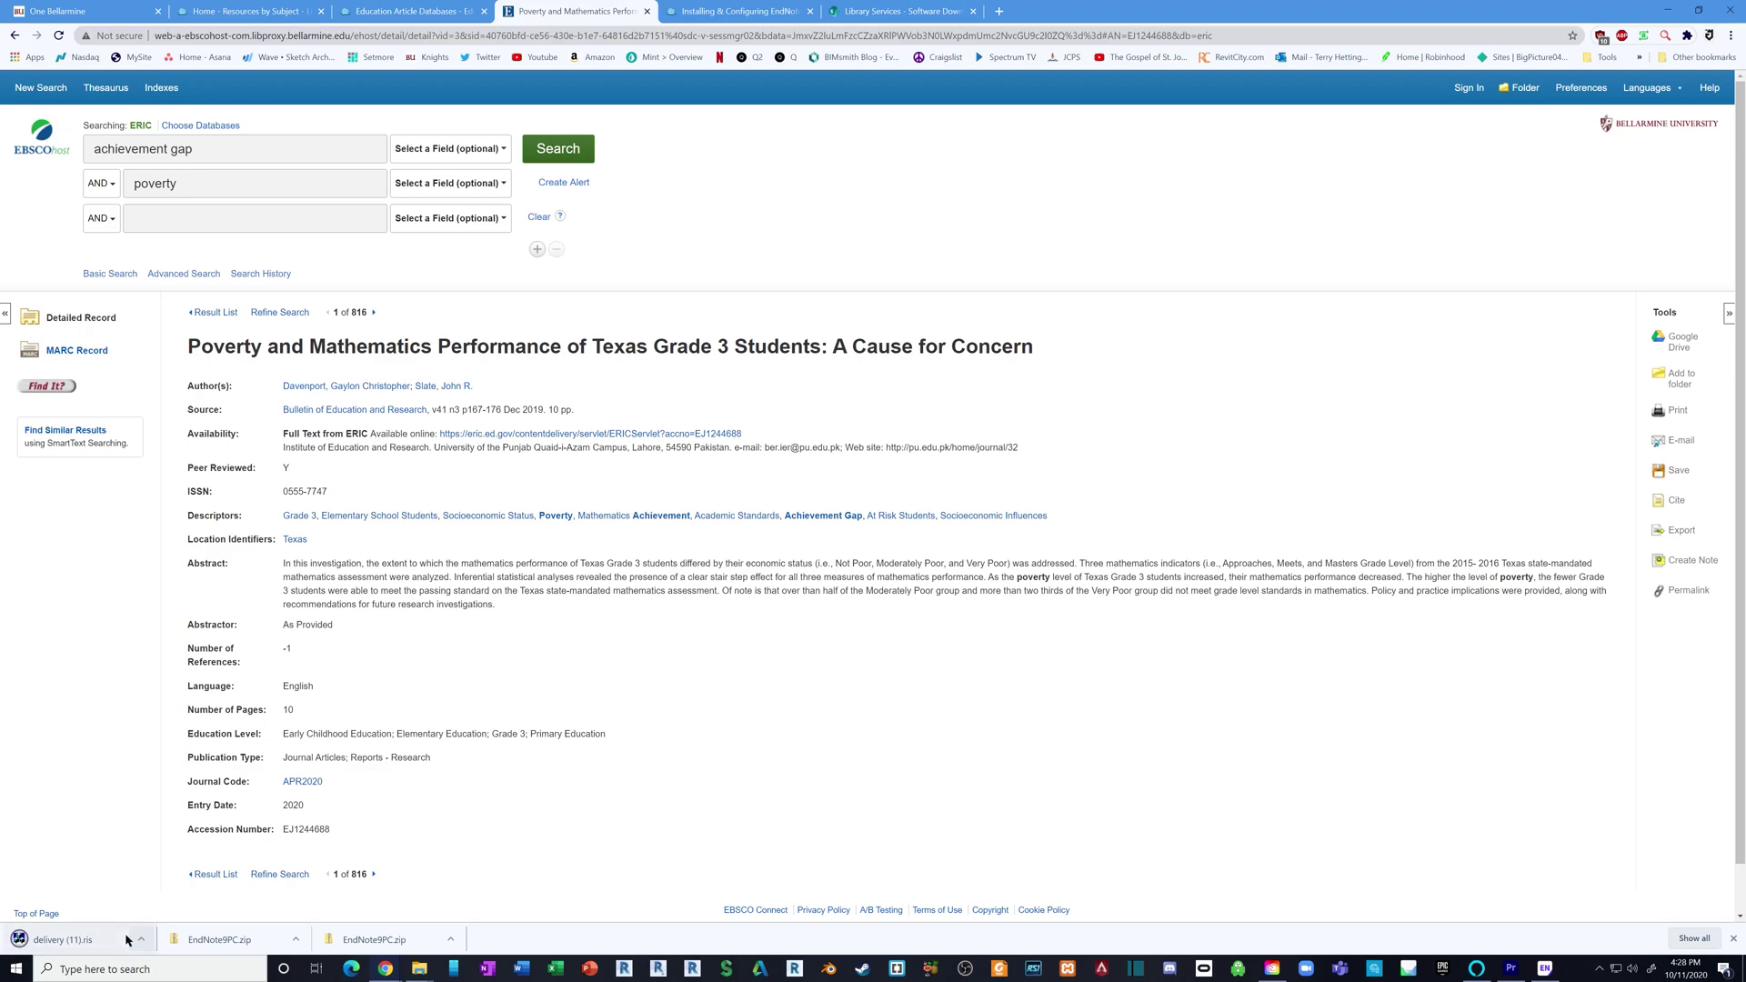
{"action": "left_click", "coordinate": [127, 939]}
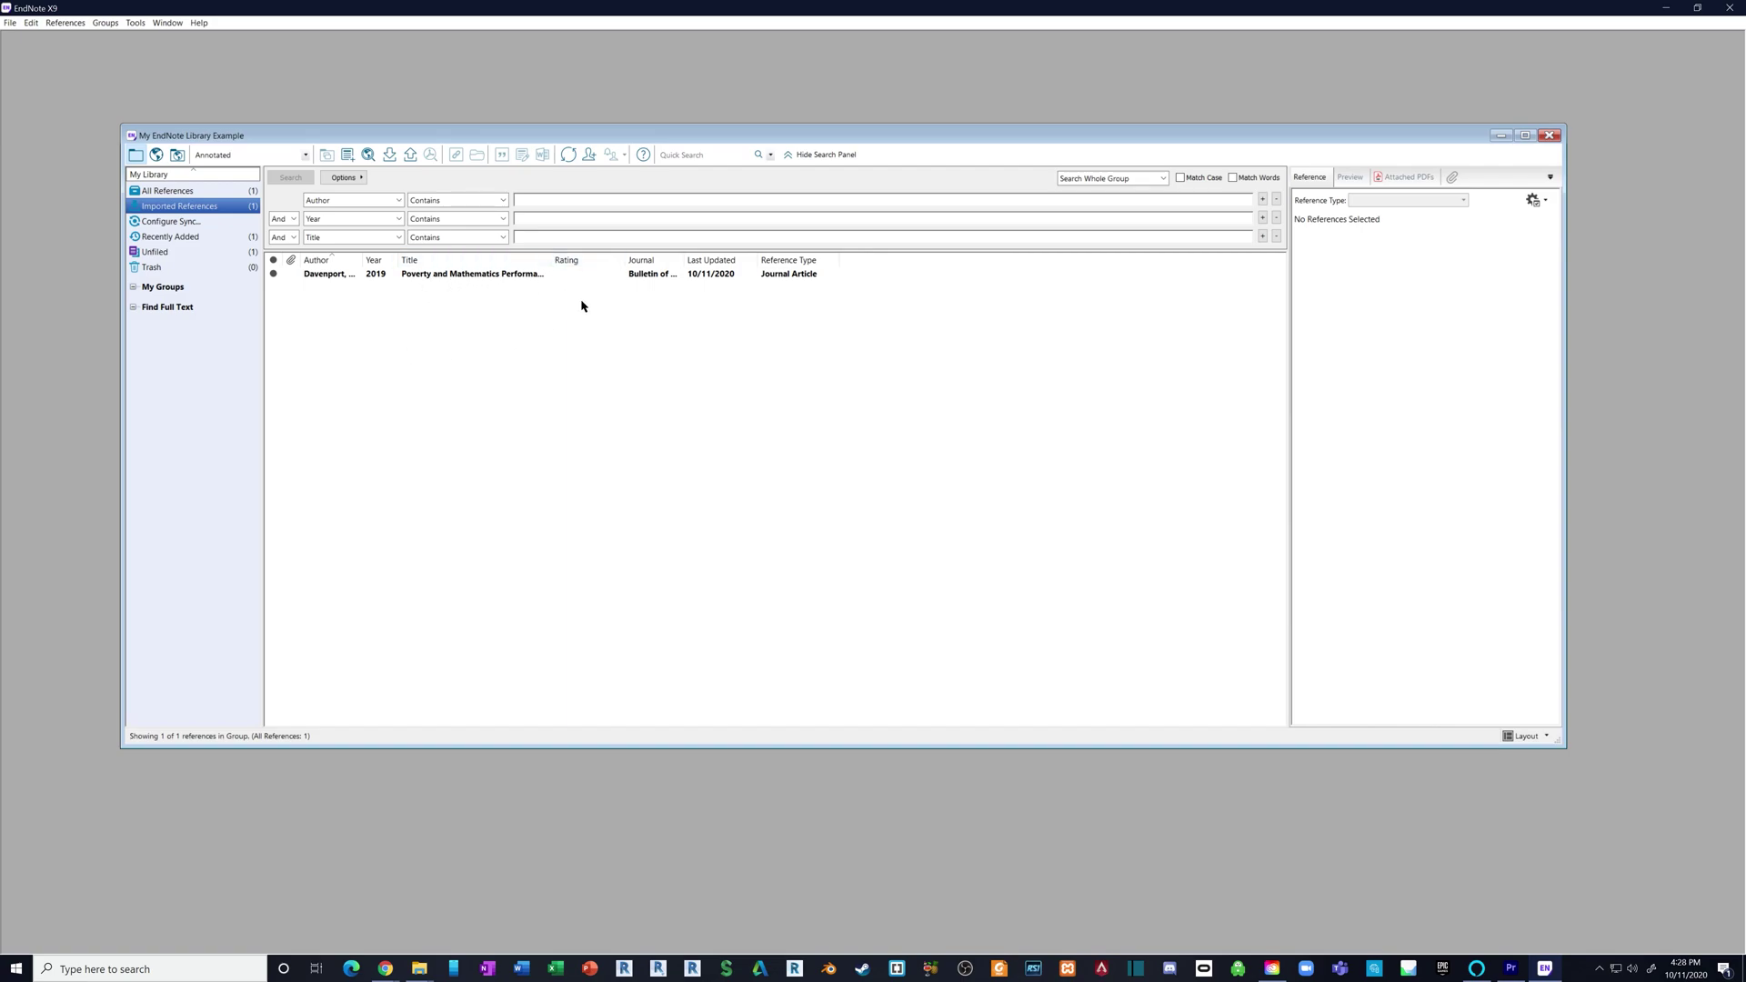
- Give the imported Texas Grade 3 reference the research note 'Poverty Gap.'
{"action": "left_click", "coordinate": [442, 275]}
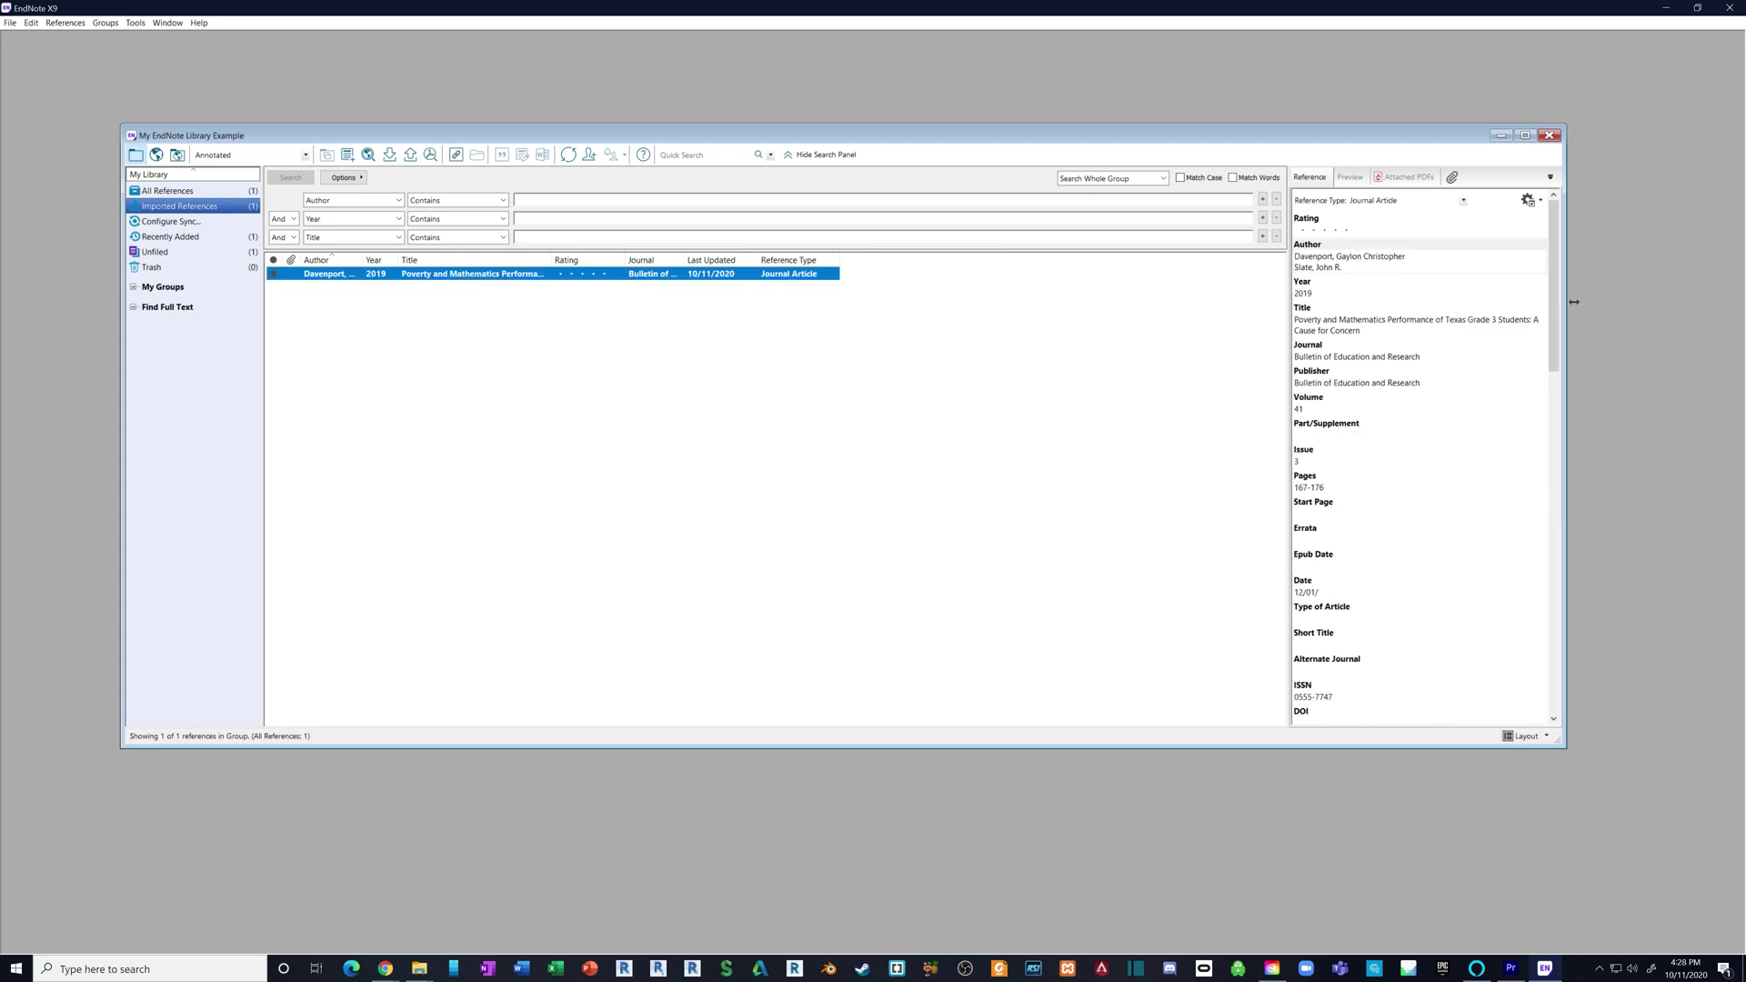
{"action": "left_click_drag", "start_coordinate": [1553, 298], "coordinate": [1552, 601]}
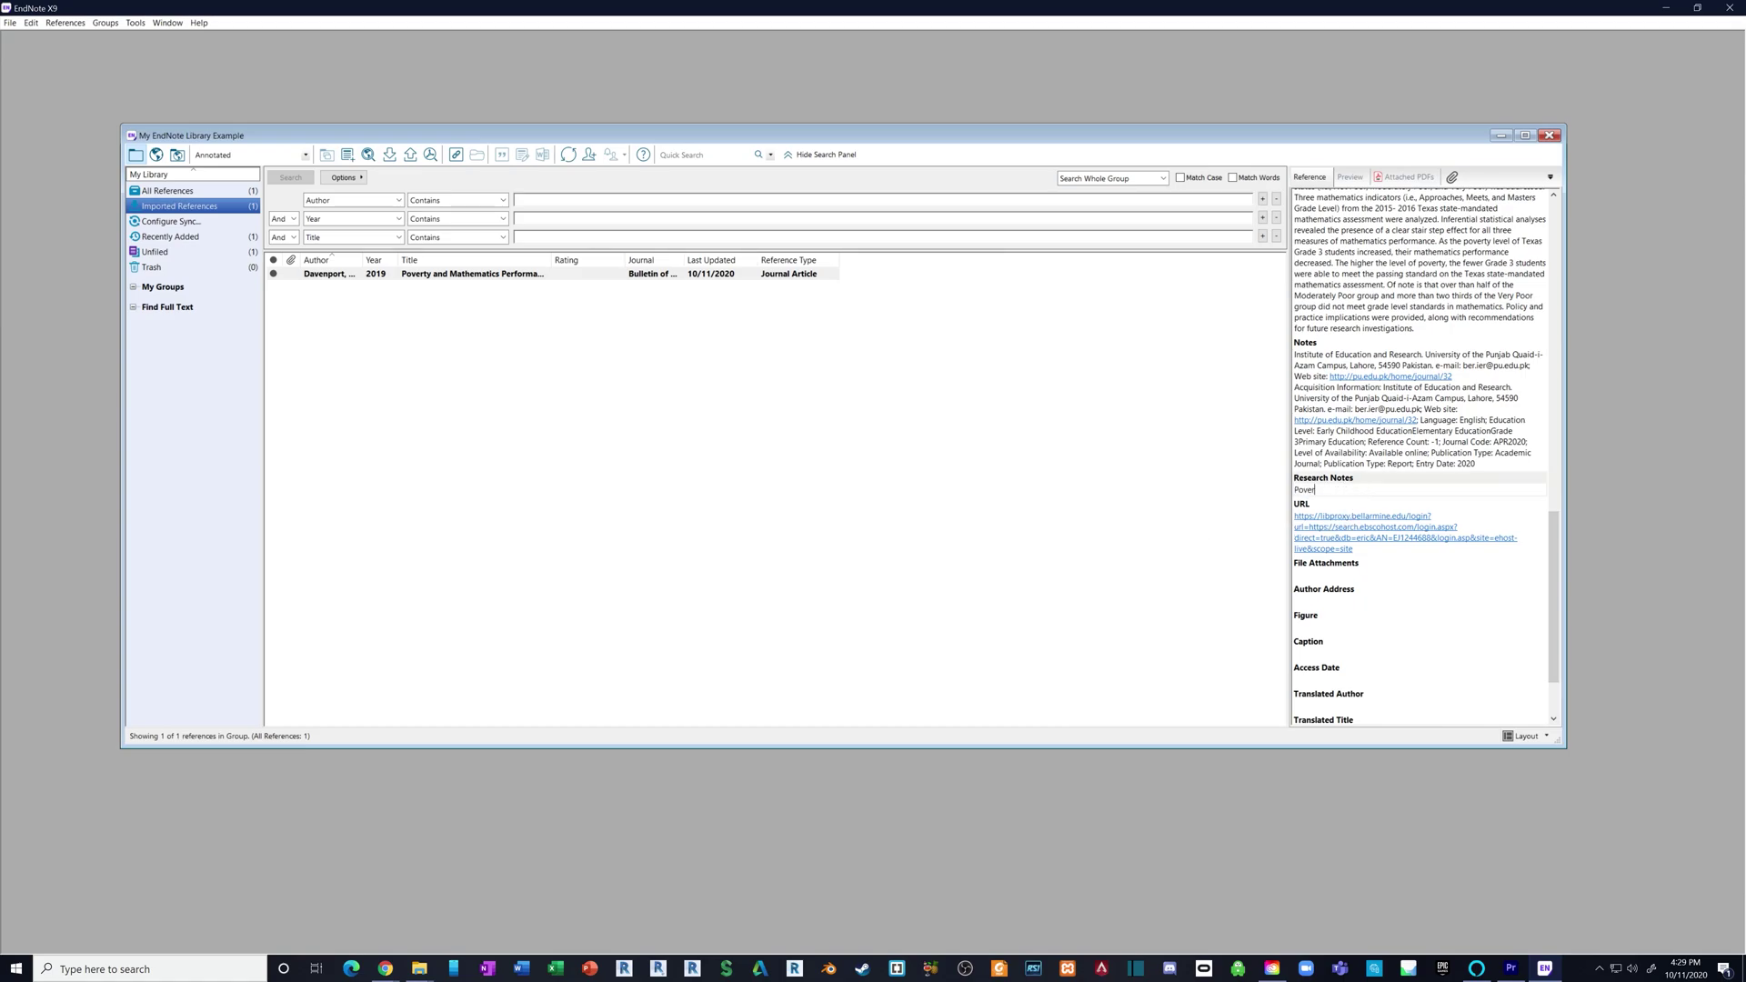
{"action": "type", "text": "tyu"}
{"action": "type", "text": "ap."}
{"action": "left_click", "coordinate": [1100, 501]}
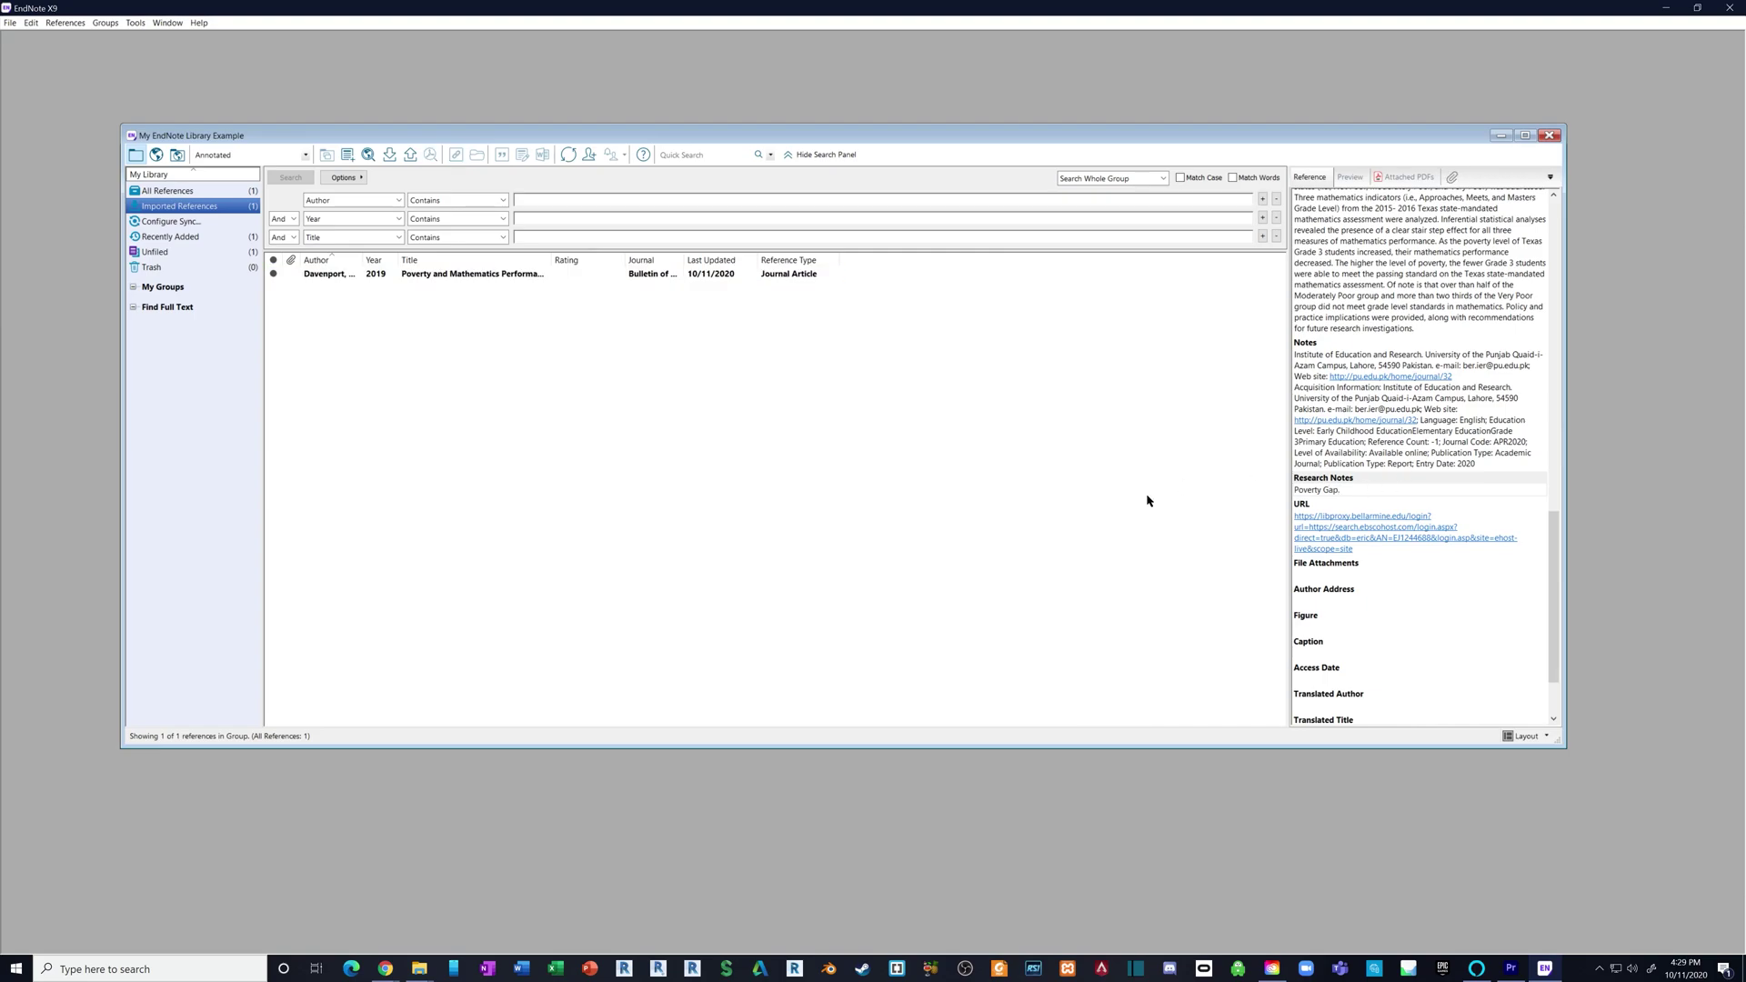
{"action": "left_click", "coordinate": [613, 279]}
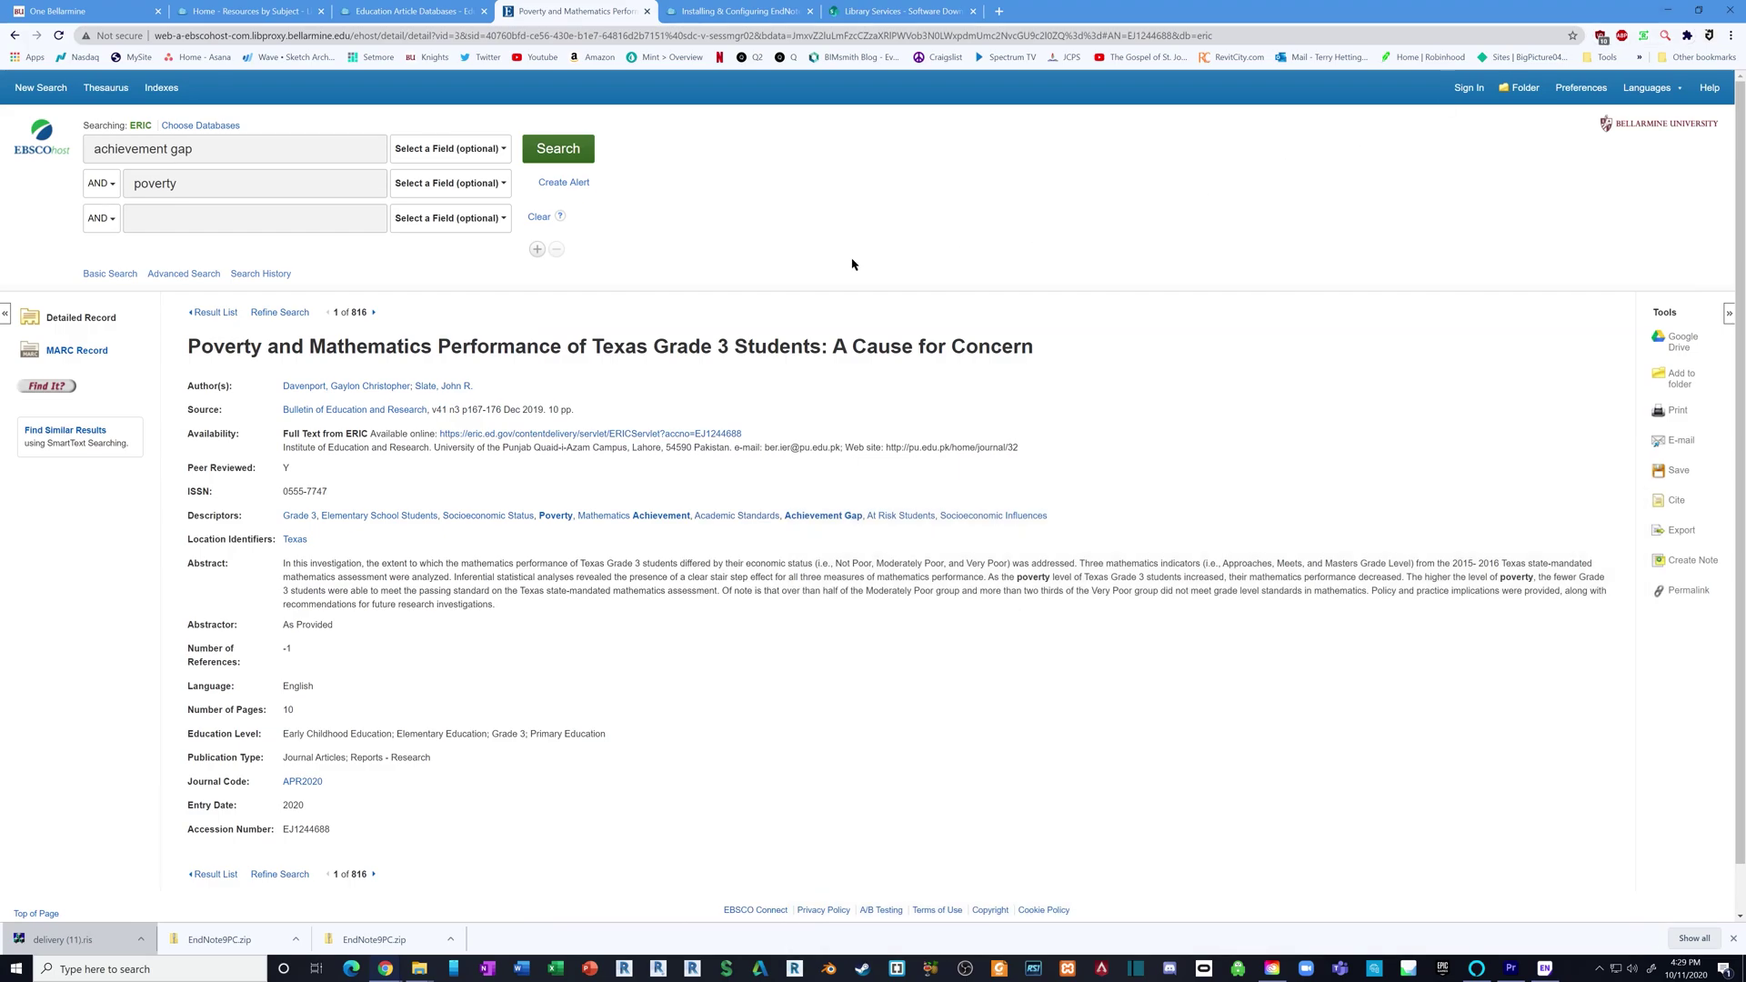
- Go to Google Scholar and search 'education achievement gap and healthcare'
{"action": "left_click", "coordinate": [608, 34]}
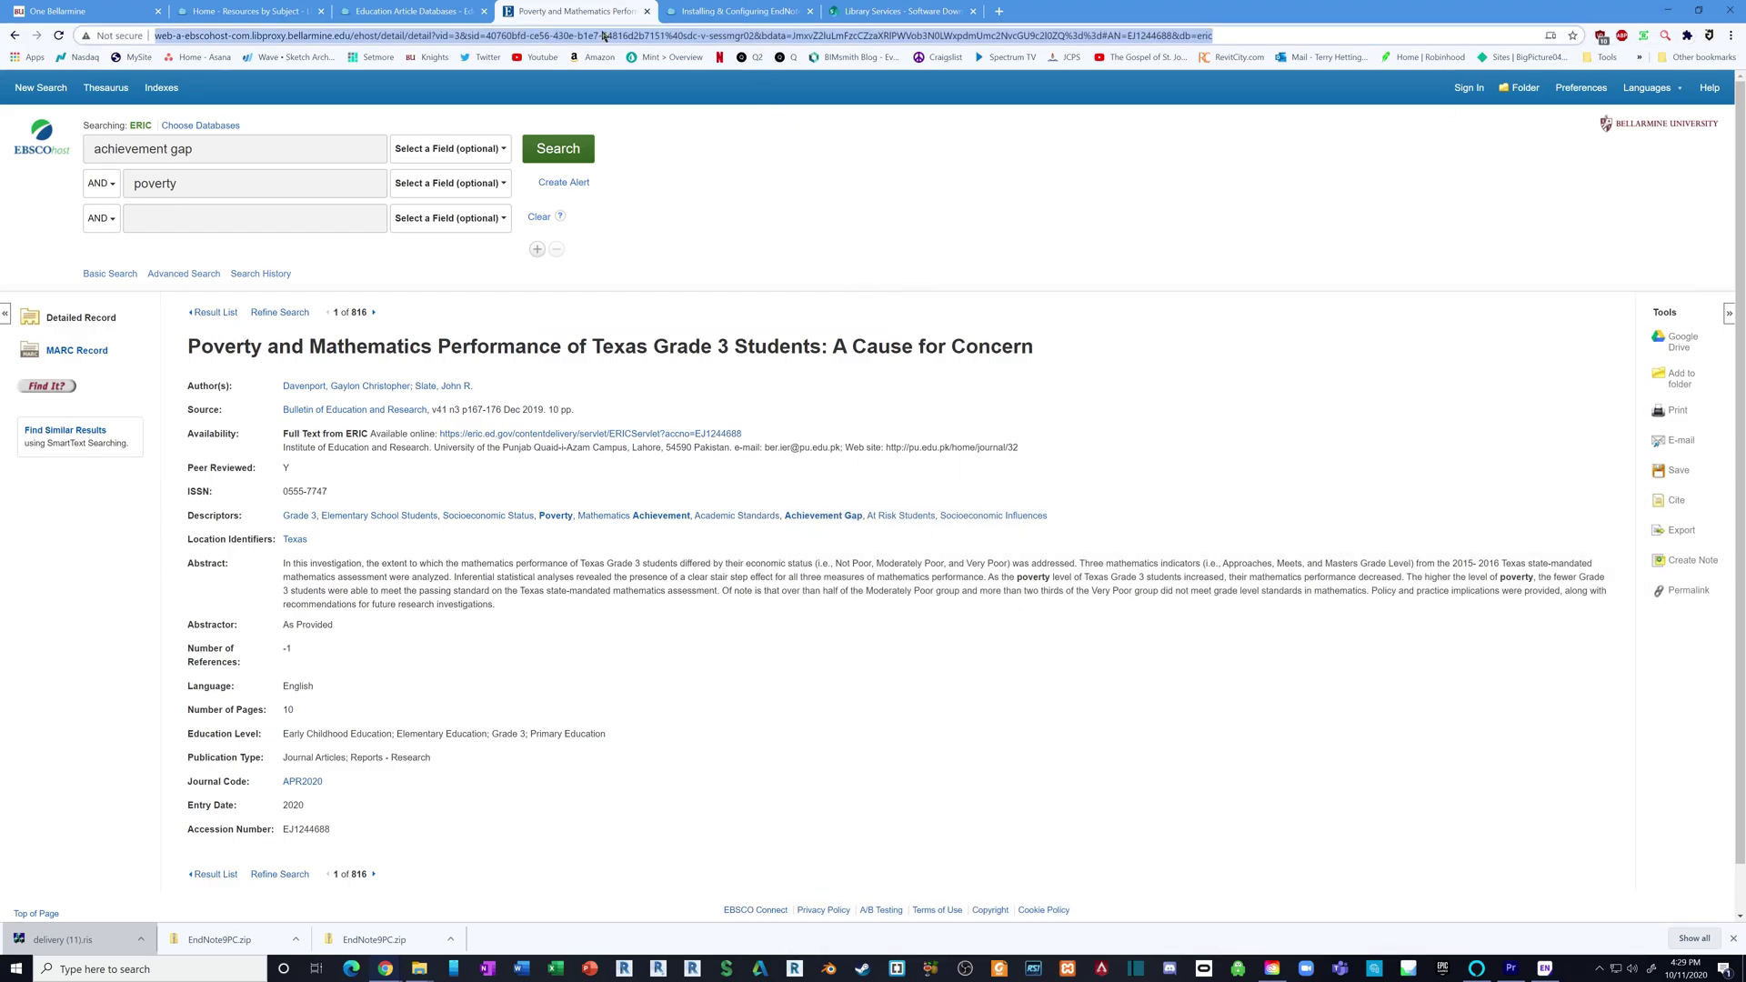
{"action": "type", "text": "googl"}
{"action": "key", "text": "Return"}
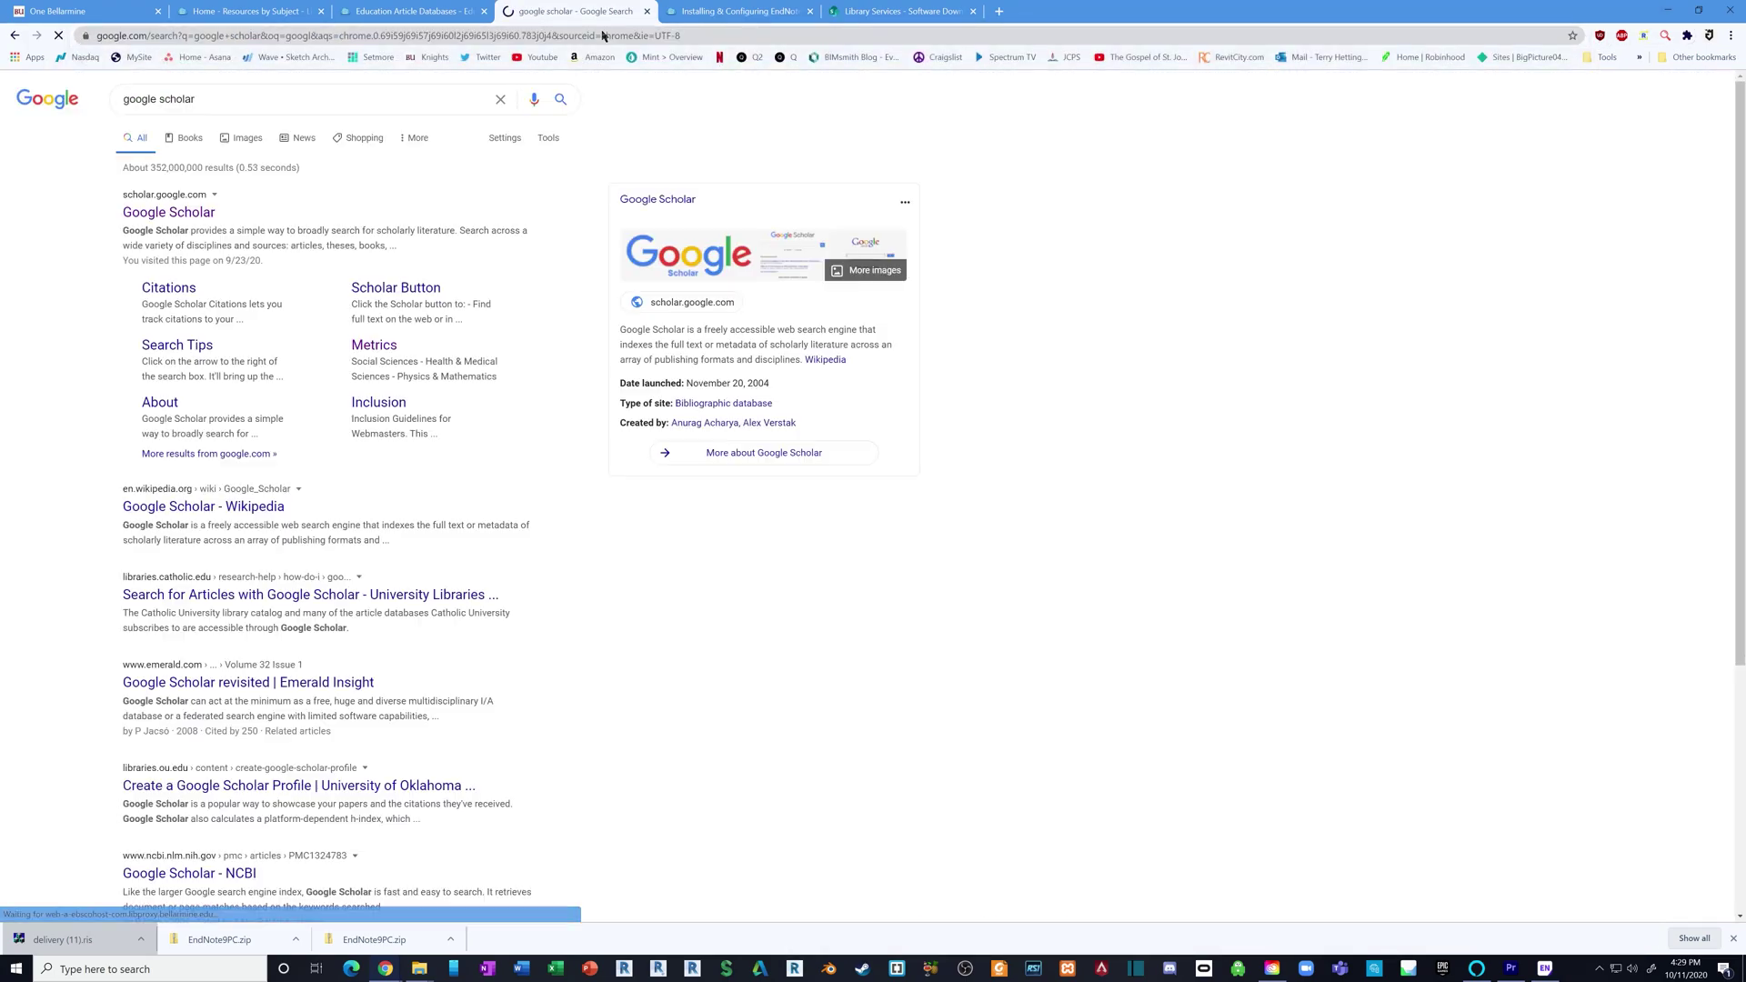
{"action": "left_click", "coordinate": [169, 212]}
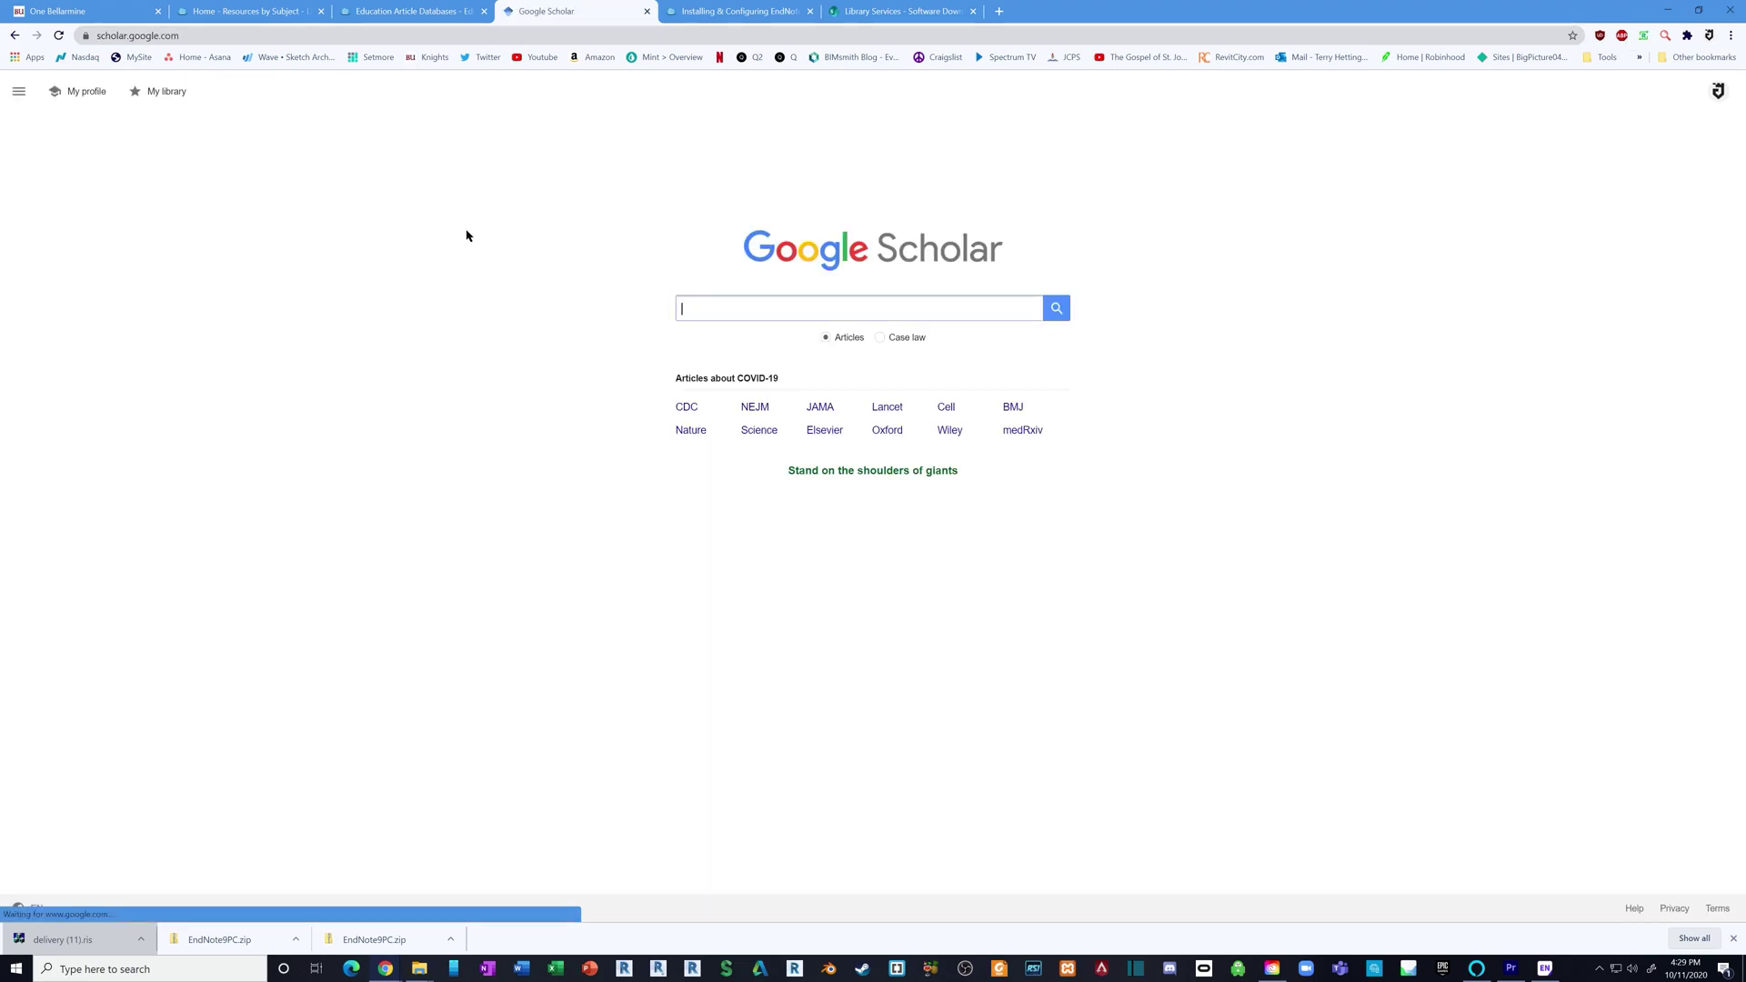
{"action": "left_click", "coordinate": [726, 314]}
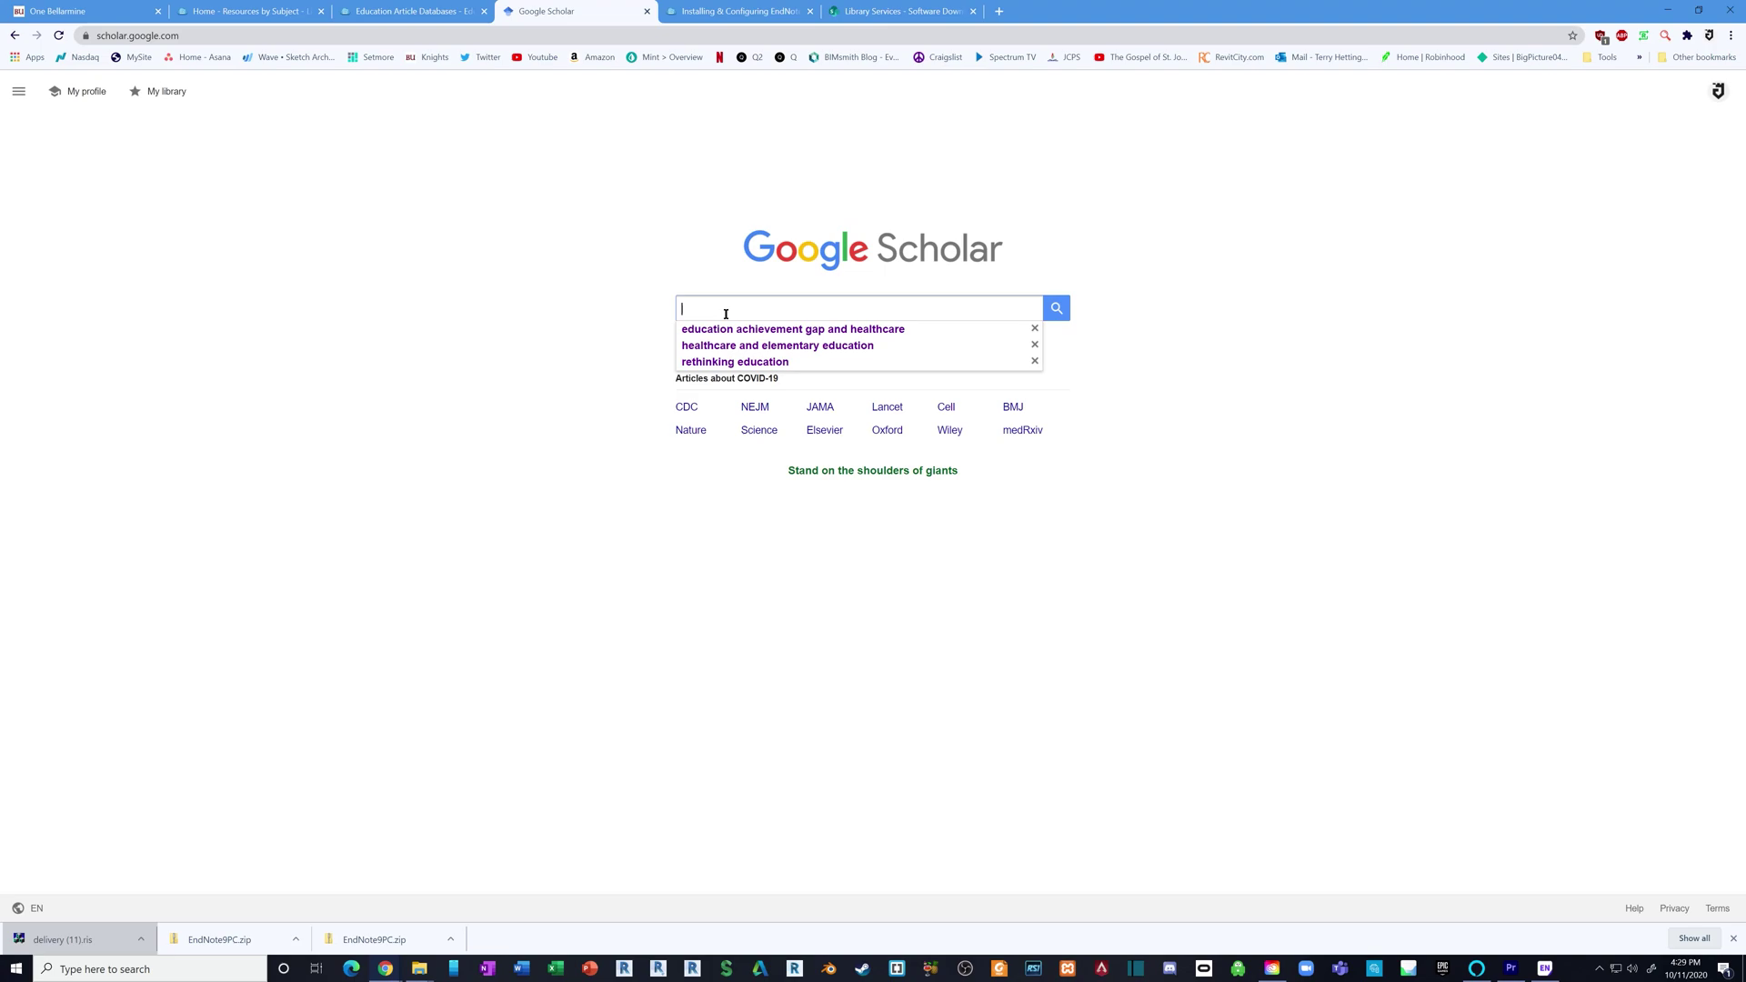
{"action": "left_click", "coordinate": [851, 332]}
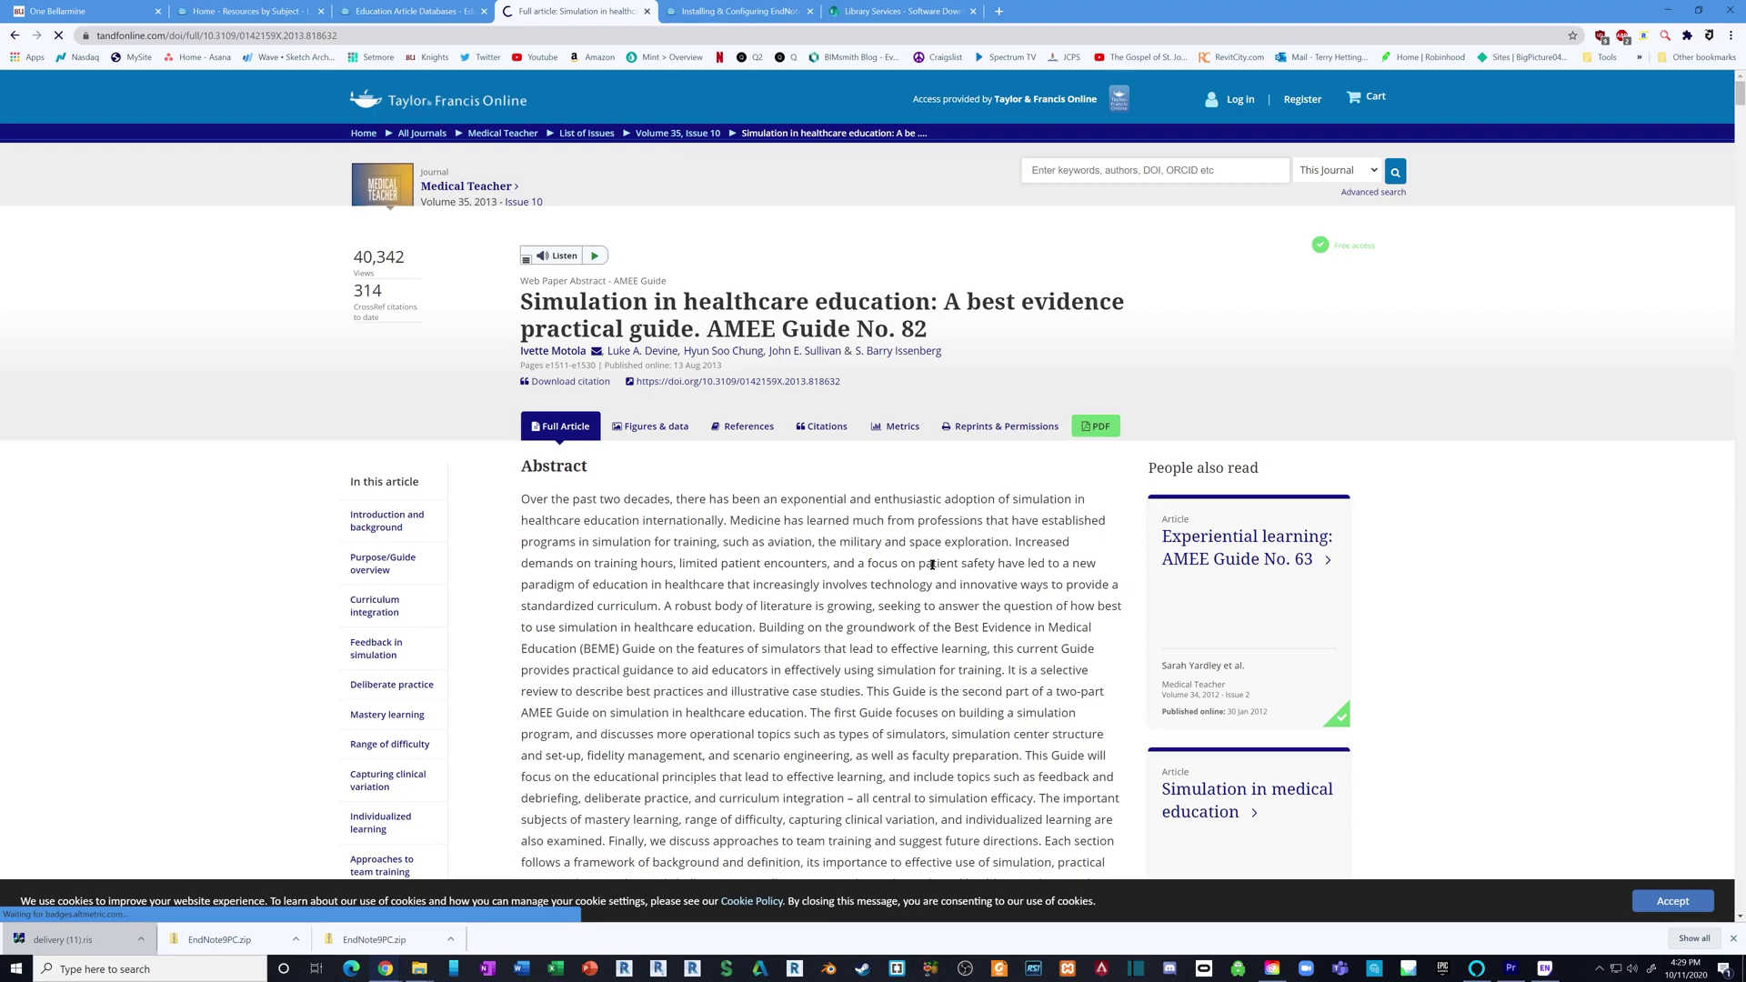
- Download the 'Simulation in healthcare education' citation from Taylor & Francis Online as an RIS file
{"action": "left_click", "coordinate": [826, 430]}
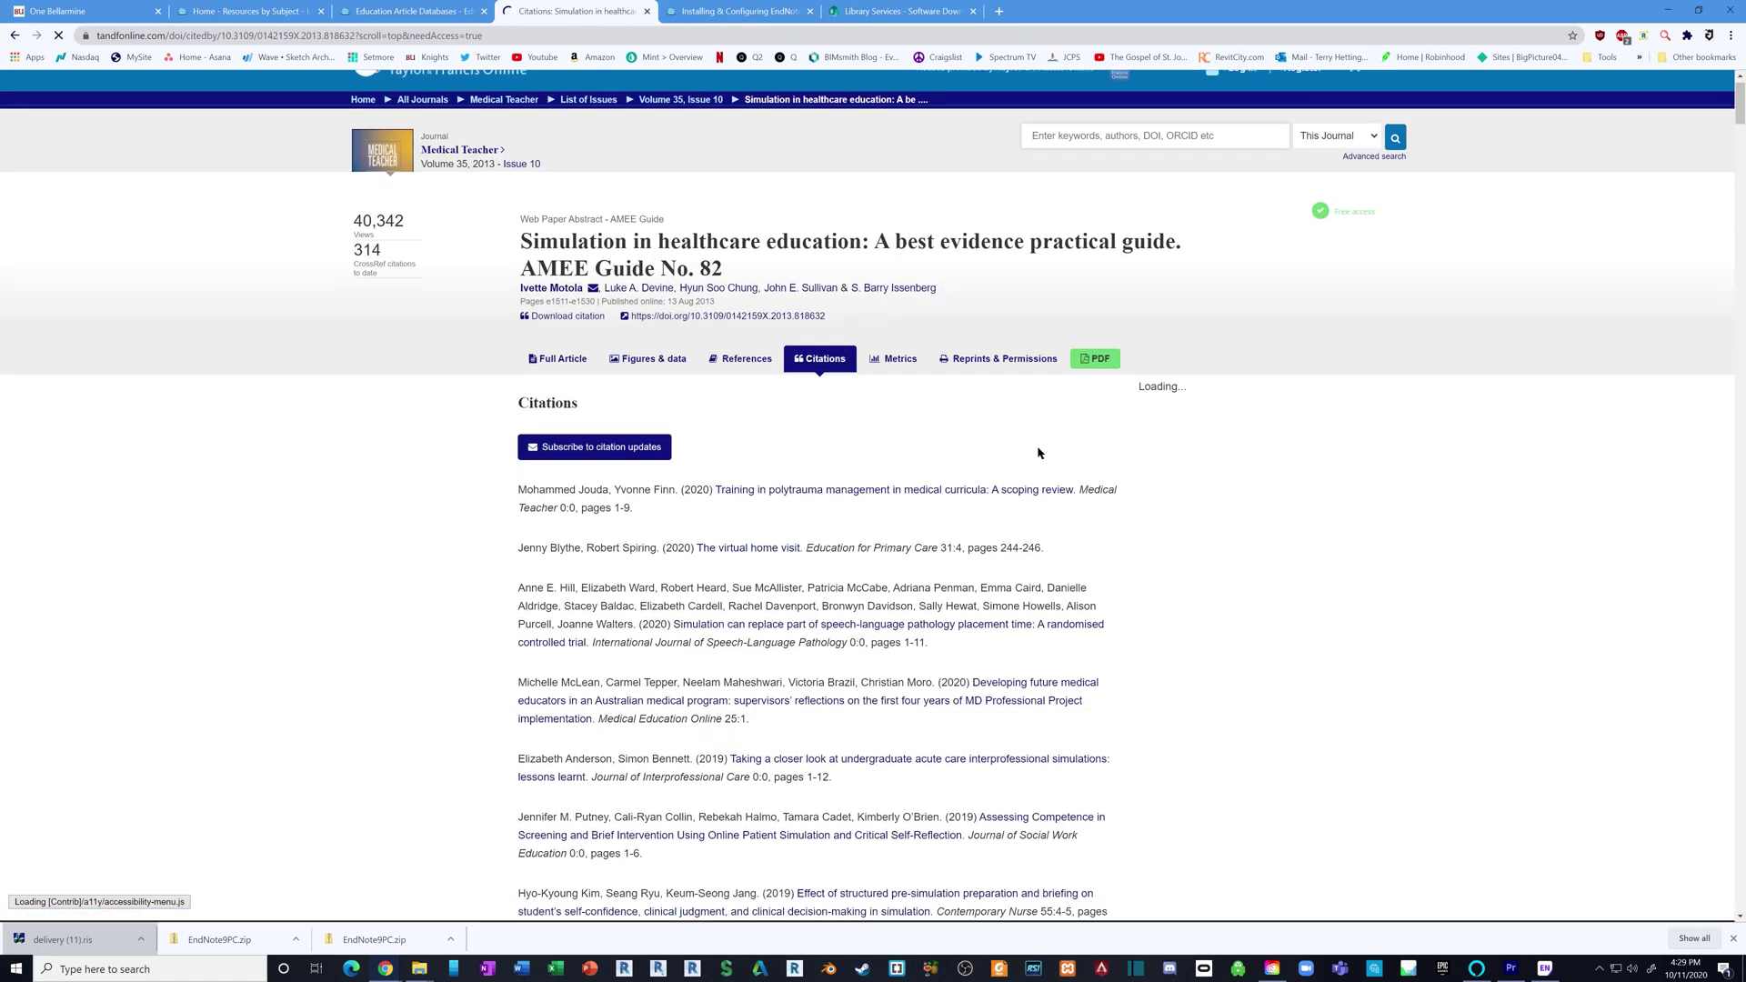
{"action": "scroll", "coordinate": [1070, 431], "scroll_direction": "up", "scroll_amount": 3}
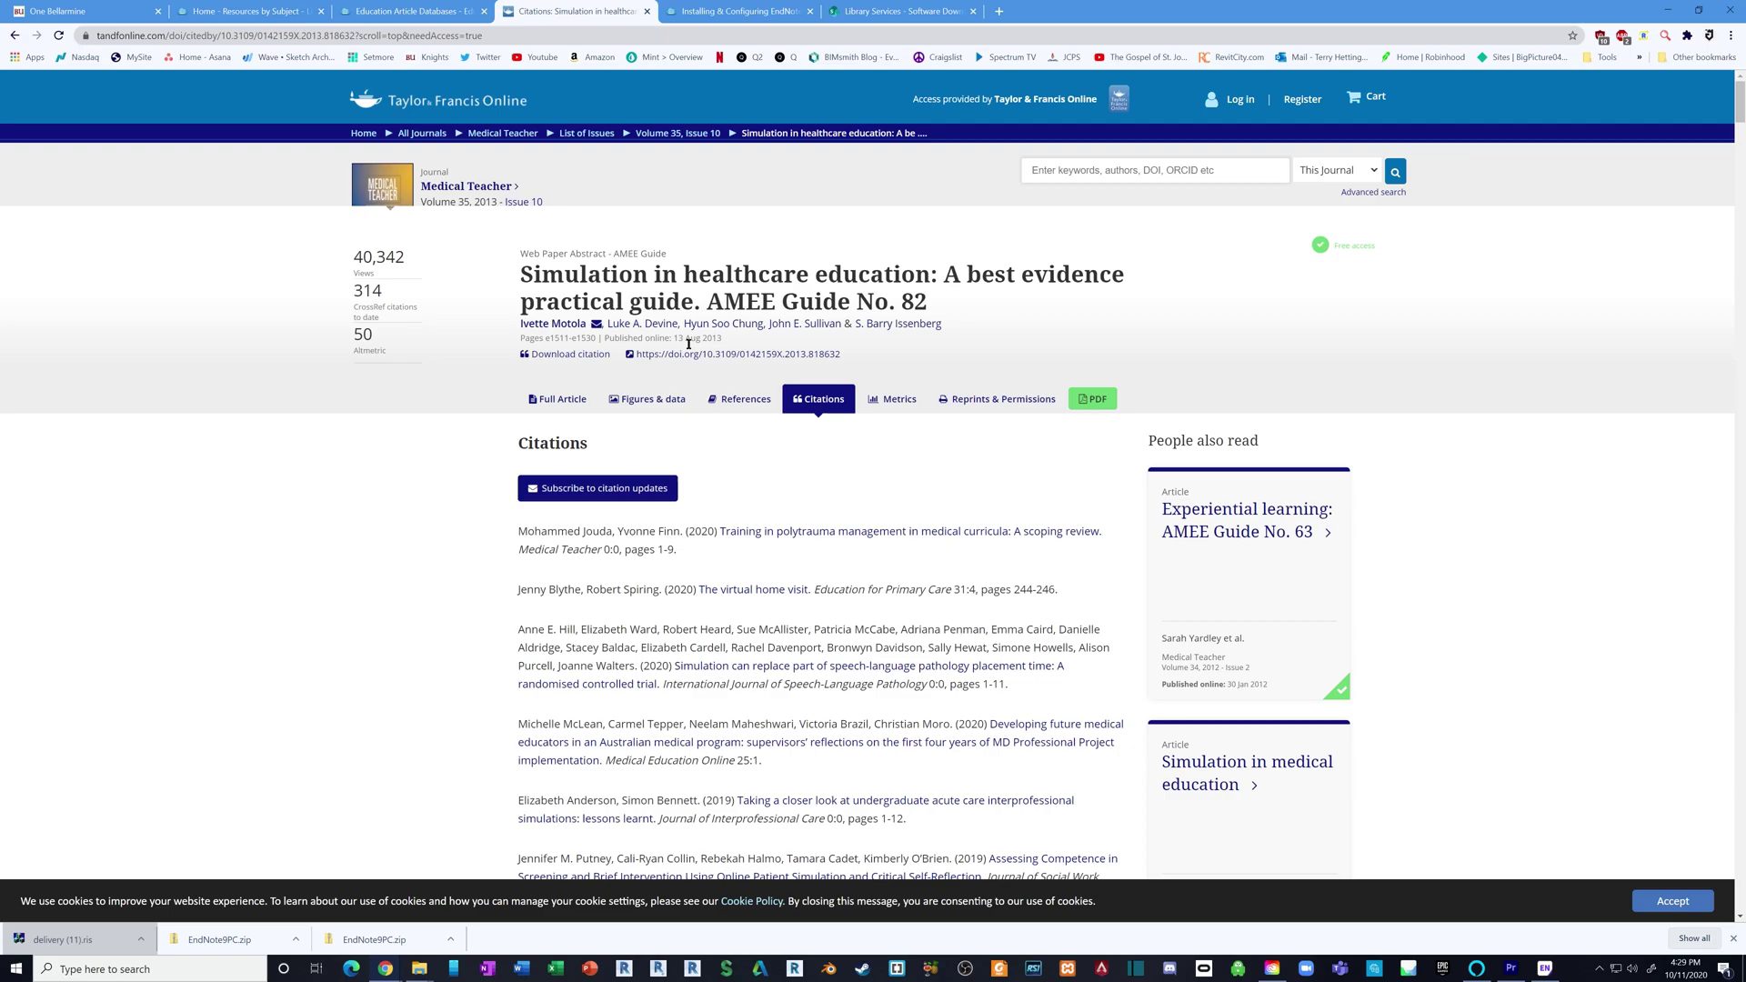
{"action": "left_click", "coordinate": [604, 356]}
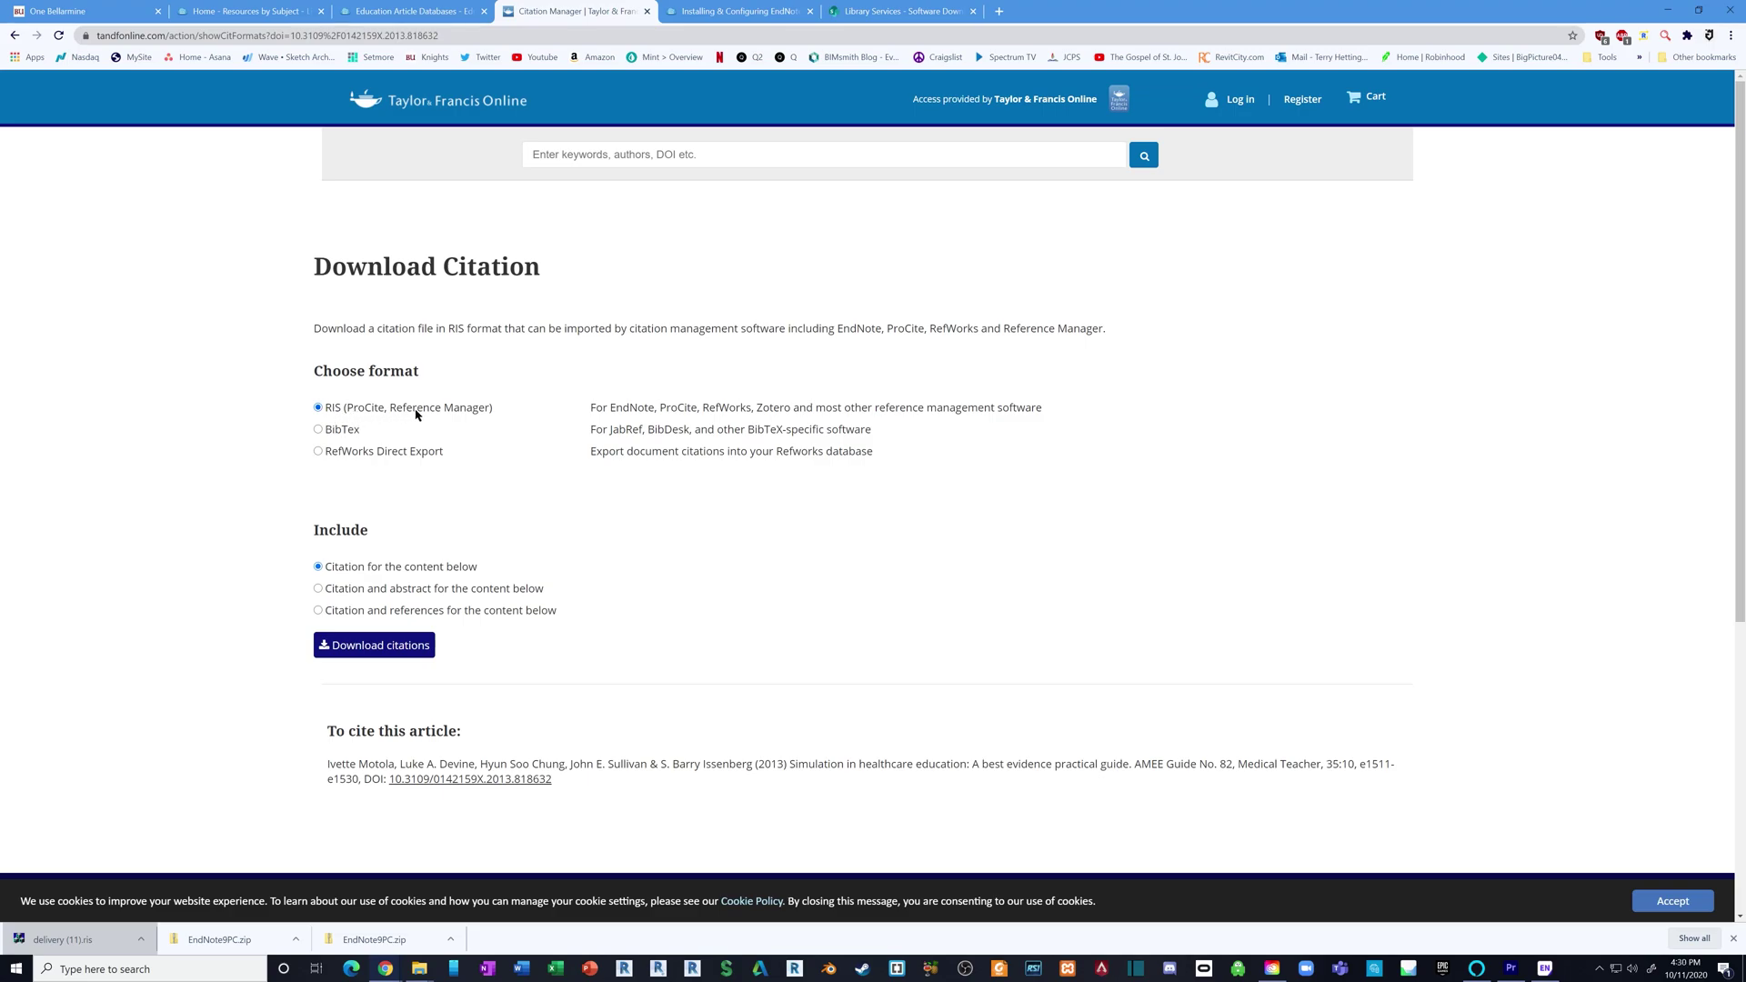
{"action": "left_click_drag", "start_coordinate": [661, 414], "coordinate": [620, 420]}
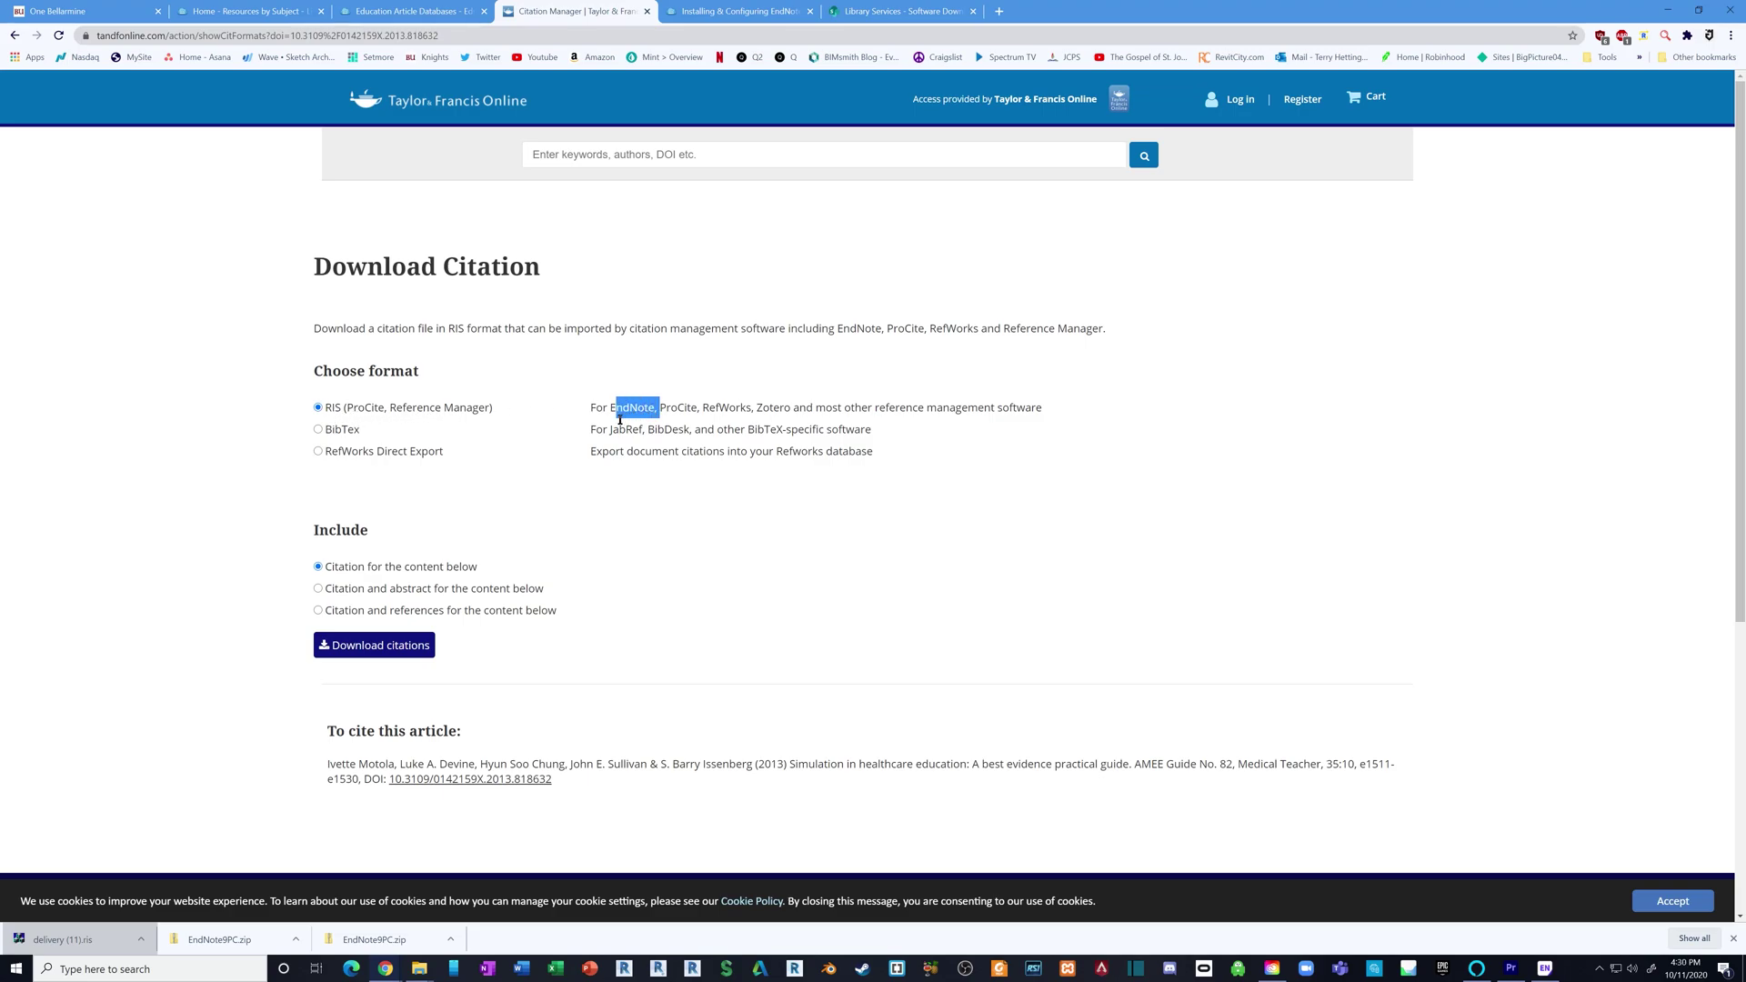
{"action": "left_click", "coordinate": [414, 427]}
{"action": "left_click", "coordinate": [412, 651]}
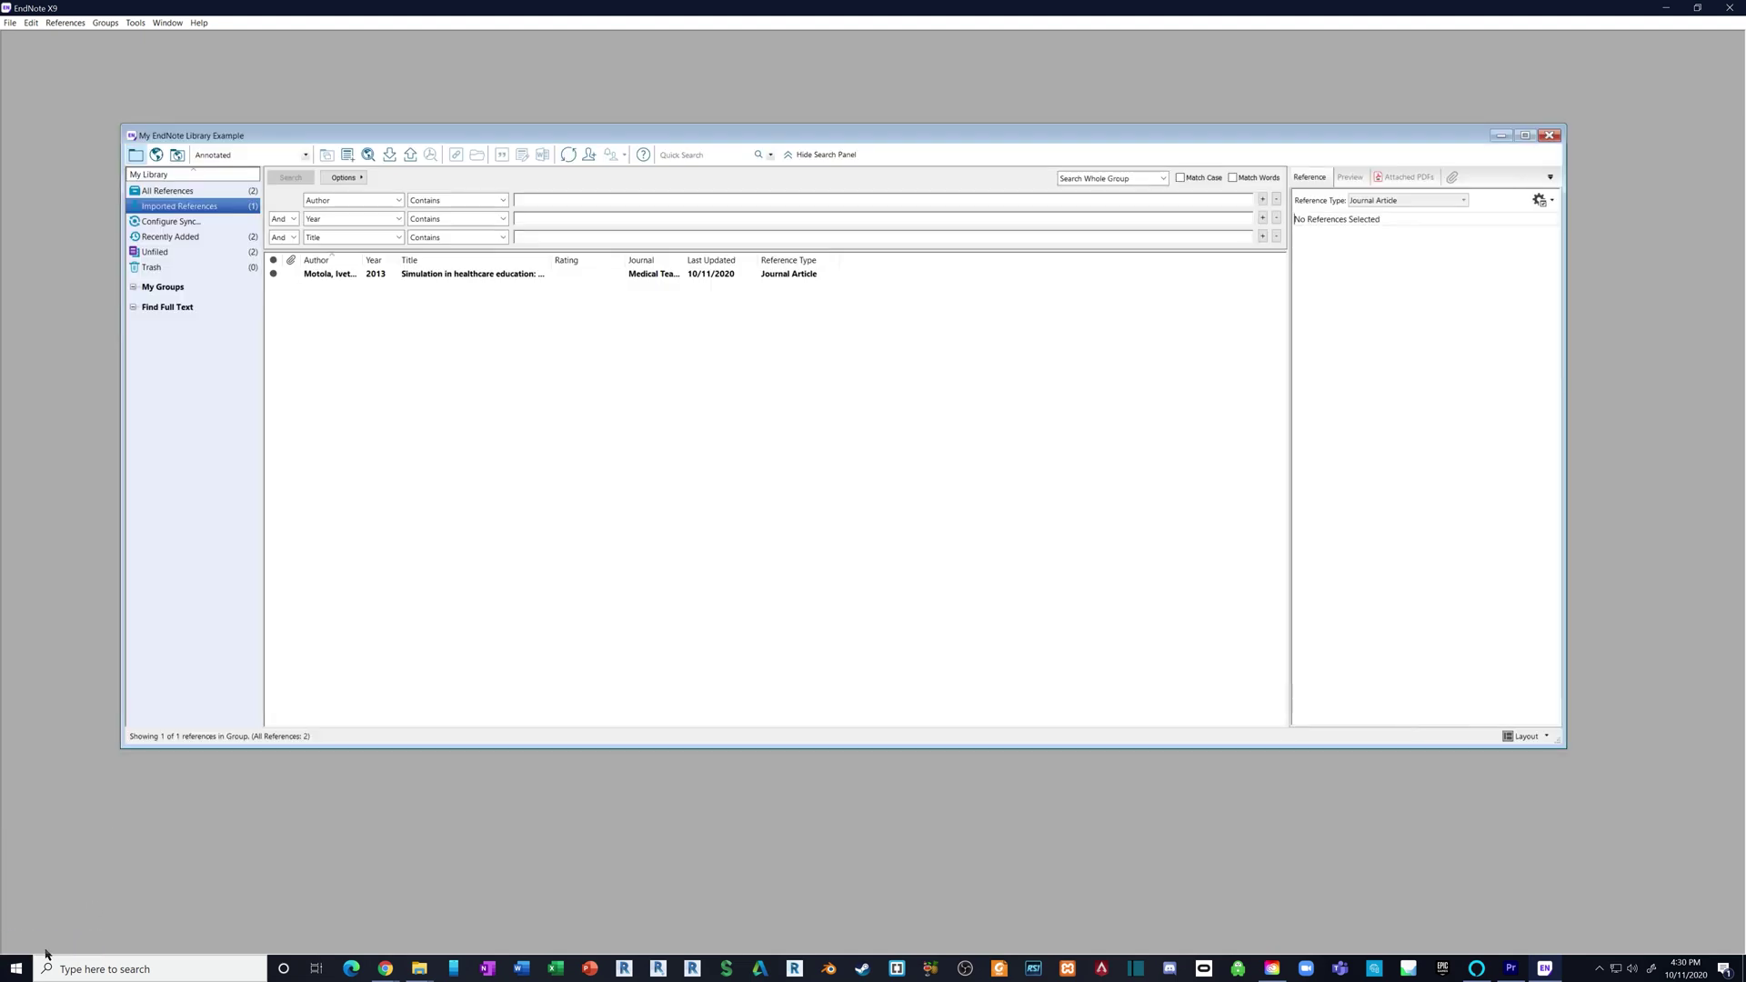
- Show All References to confirm the library holds two entries, then minimise EndNote
{"action": "left_click", "coordinate": [187, 192]}
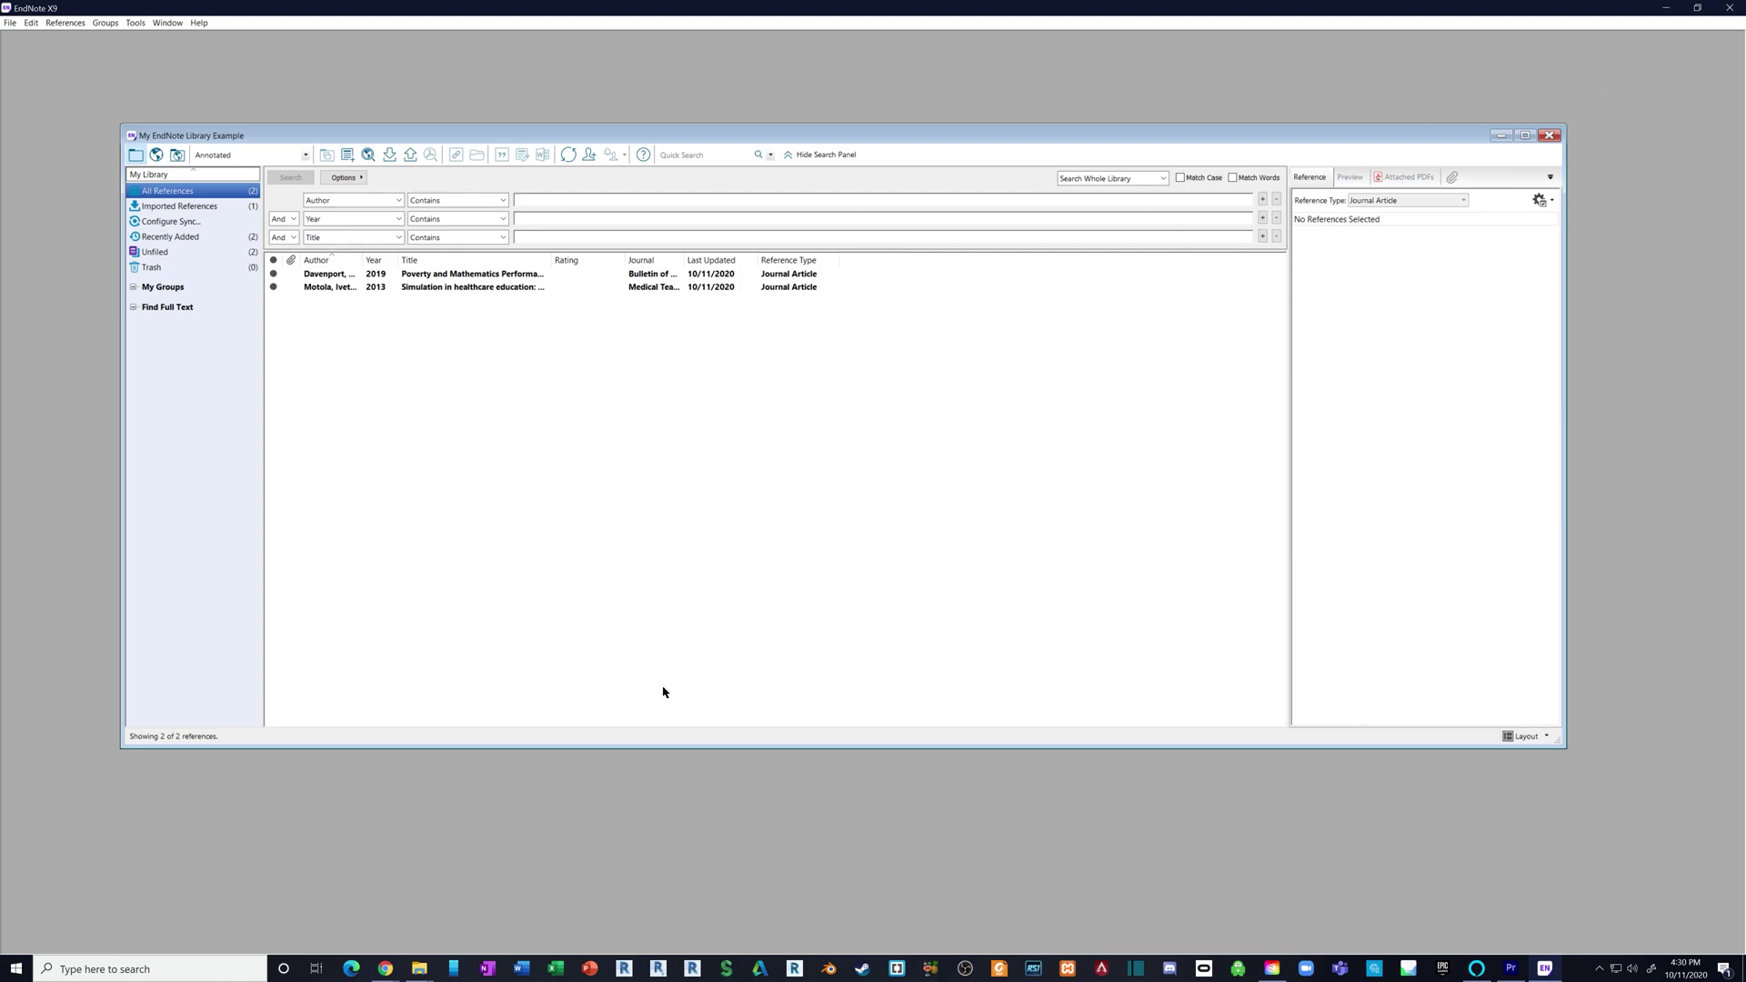
{"action": "left_click", "coordinate": [1666, 9]}
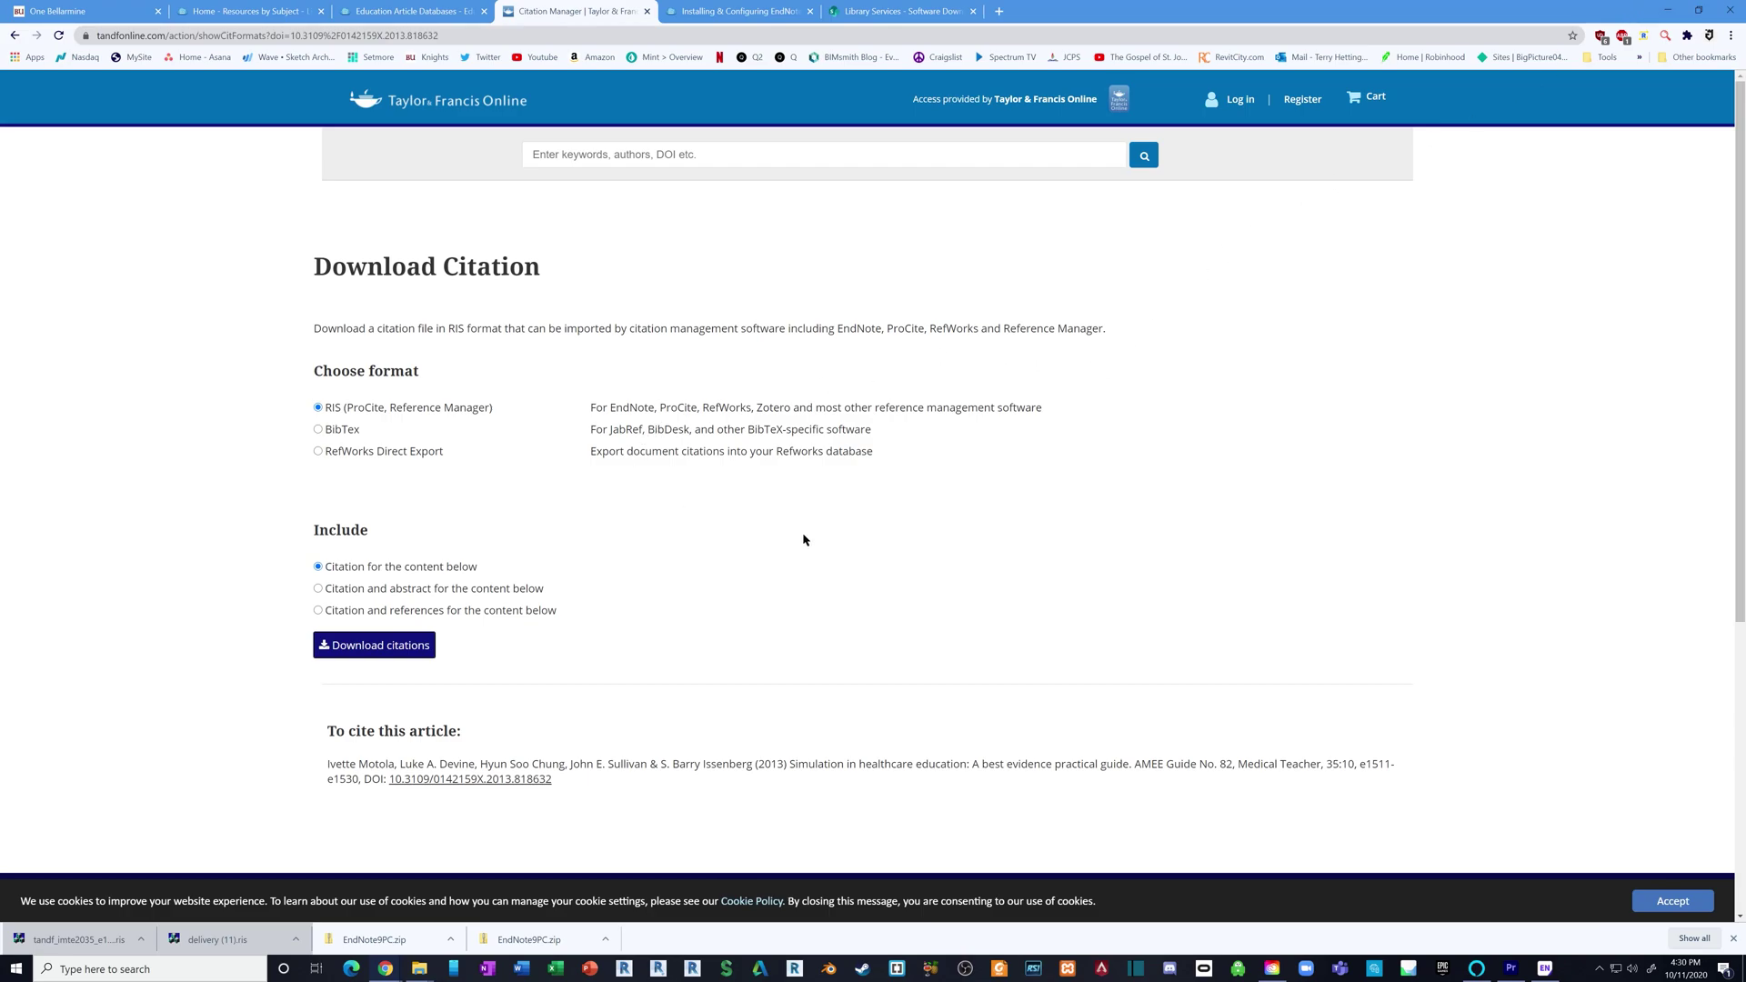
- Return to the Scholar results, import the remaining articles, and maximise the eight-reference EndNote library
{"action": "left_click", "coordinate": [15, 35]}
{"action": "key", "text": "alt+Left"}
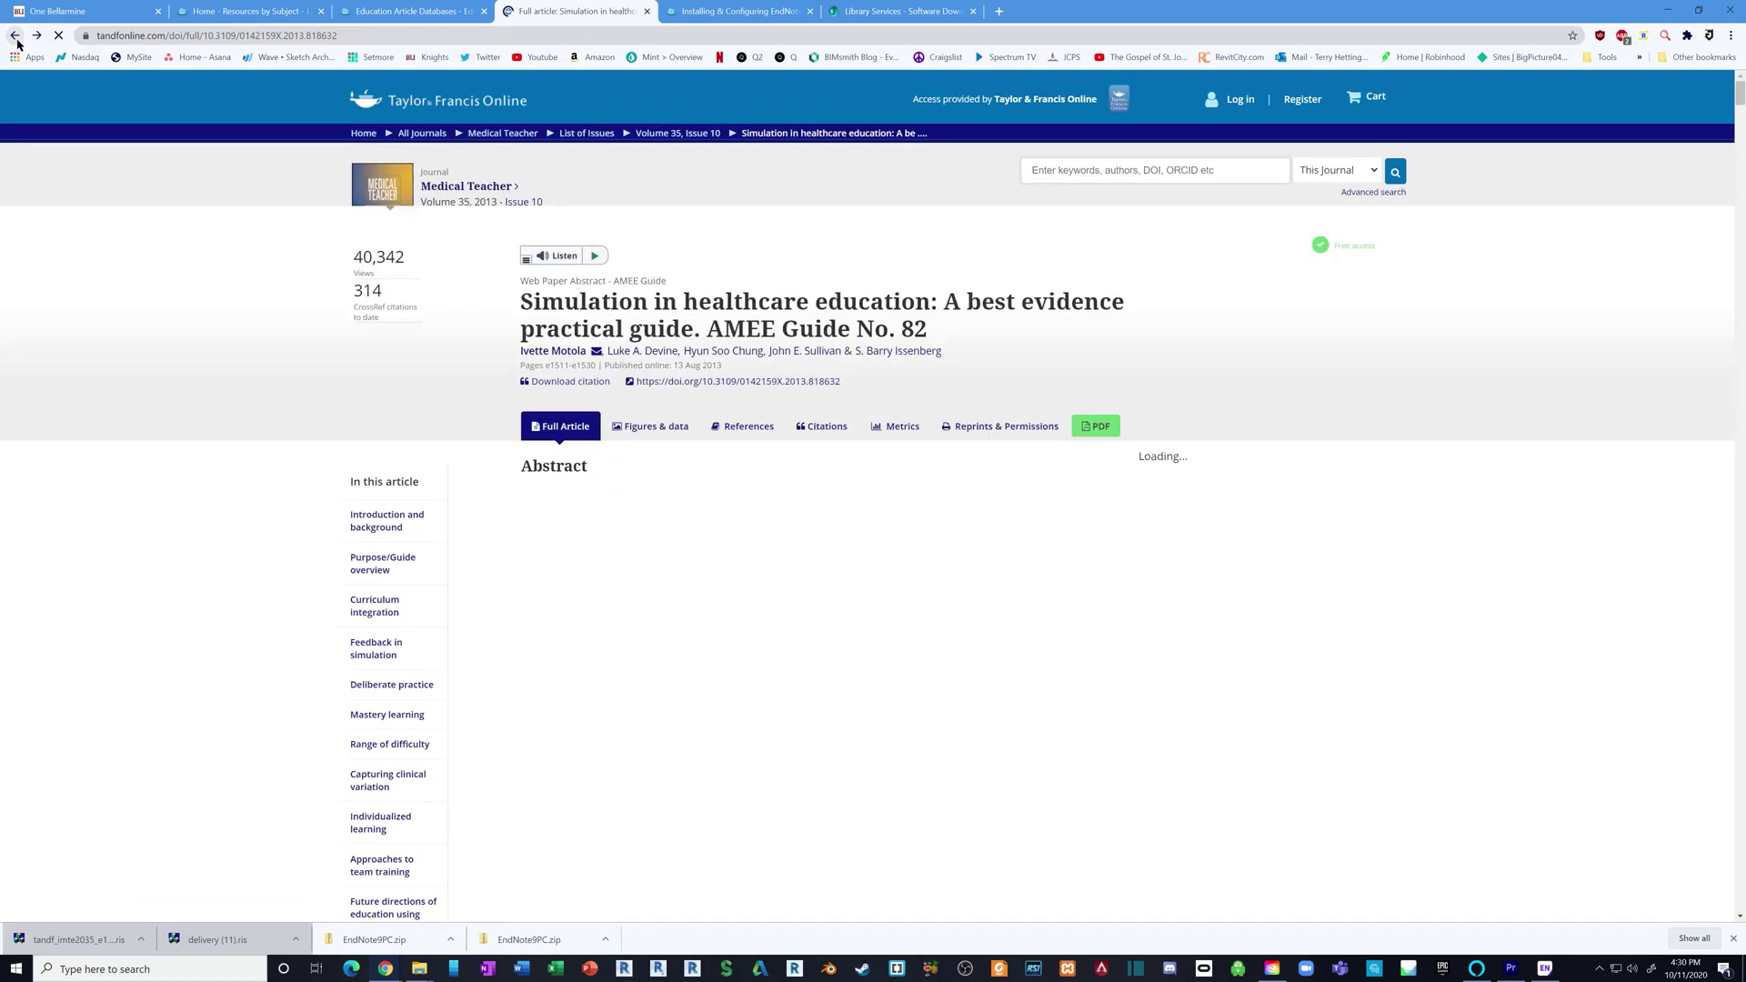
{"action": "key", "text": "alt+Left"}
{"action": "scroll", "coordinate": [651, 377], "scroll_direction": "down", "scroll_amount": 3}
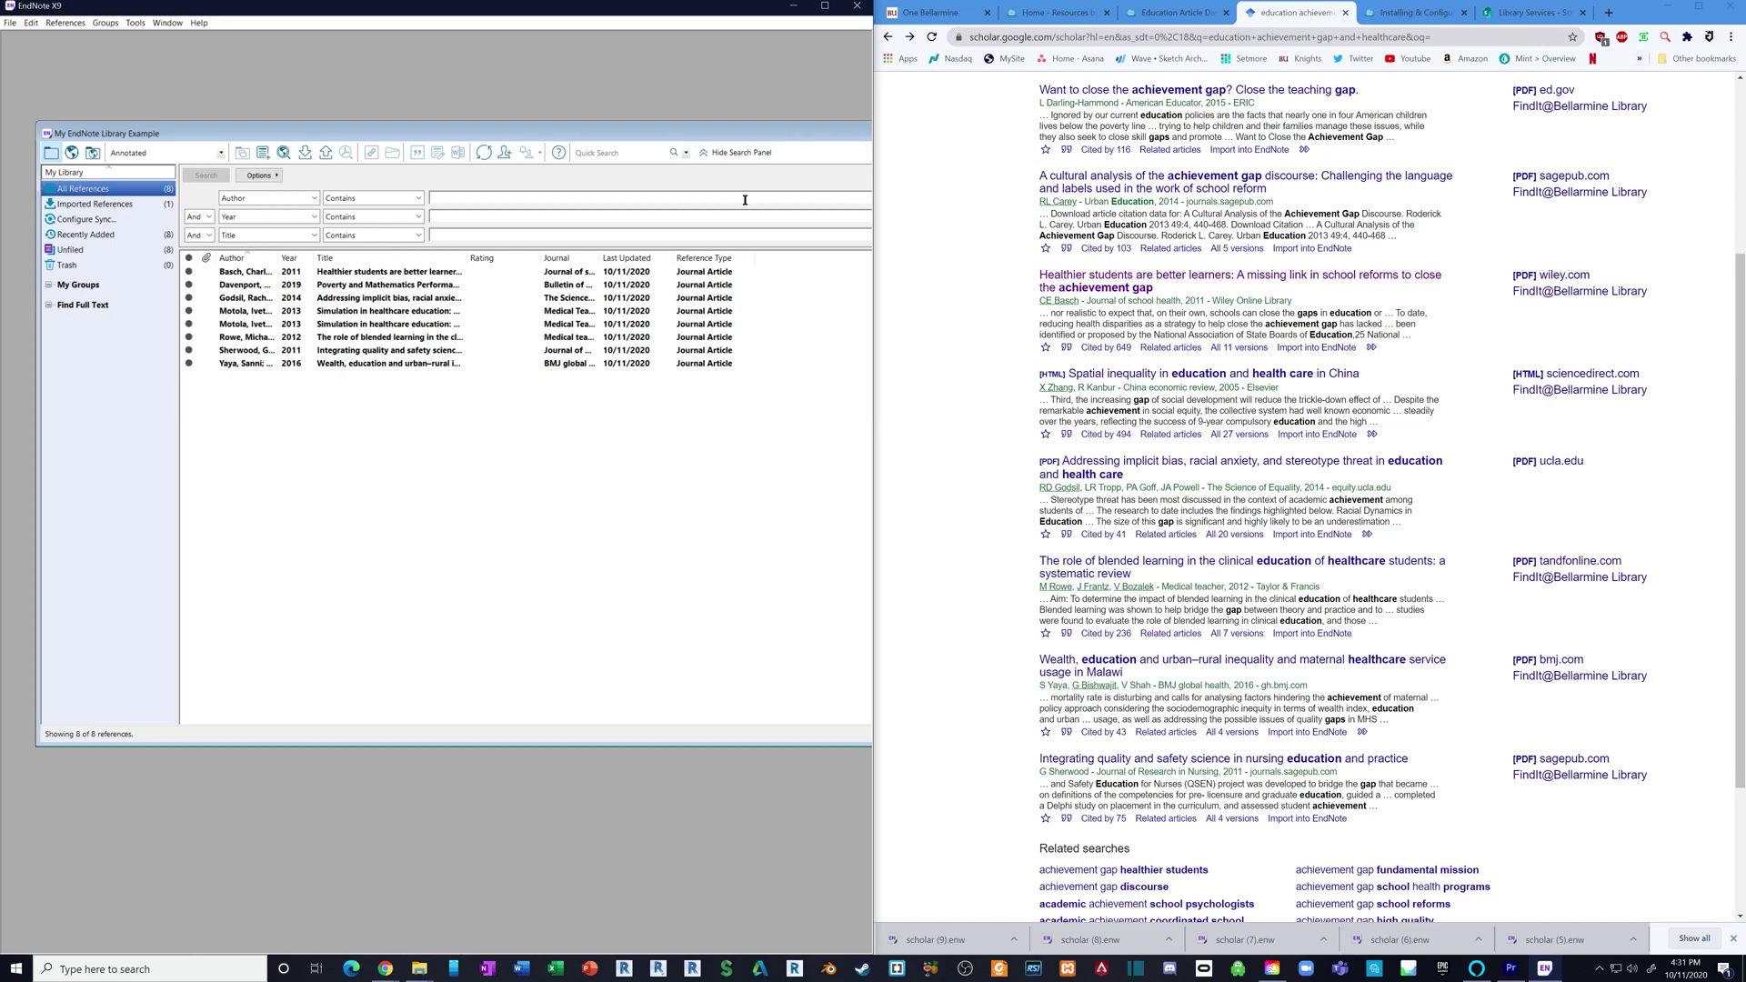
{"action": "left_click", "coordinate": [825, 6]}
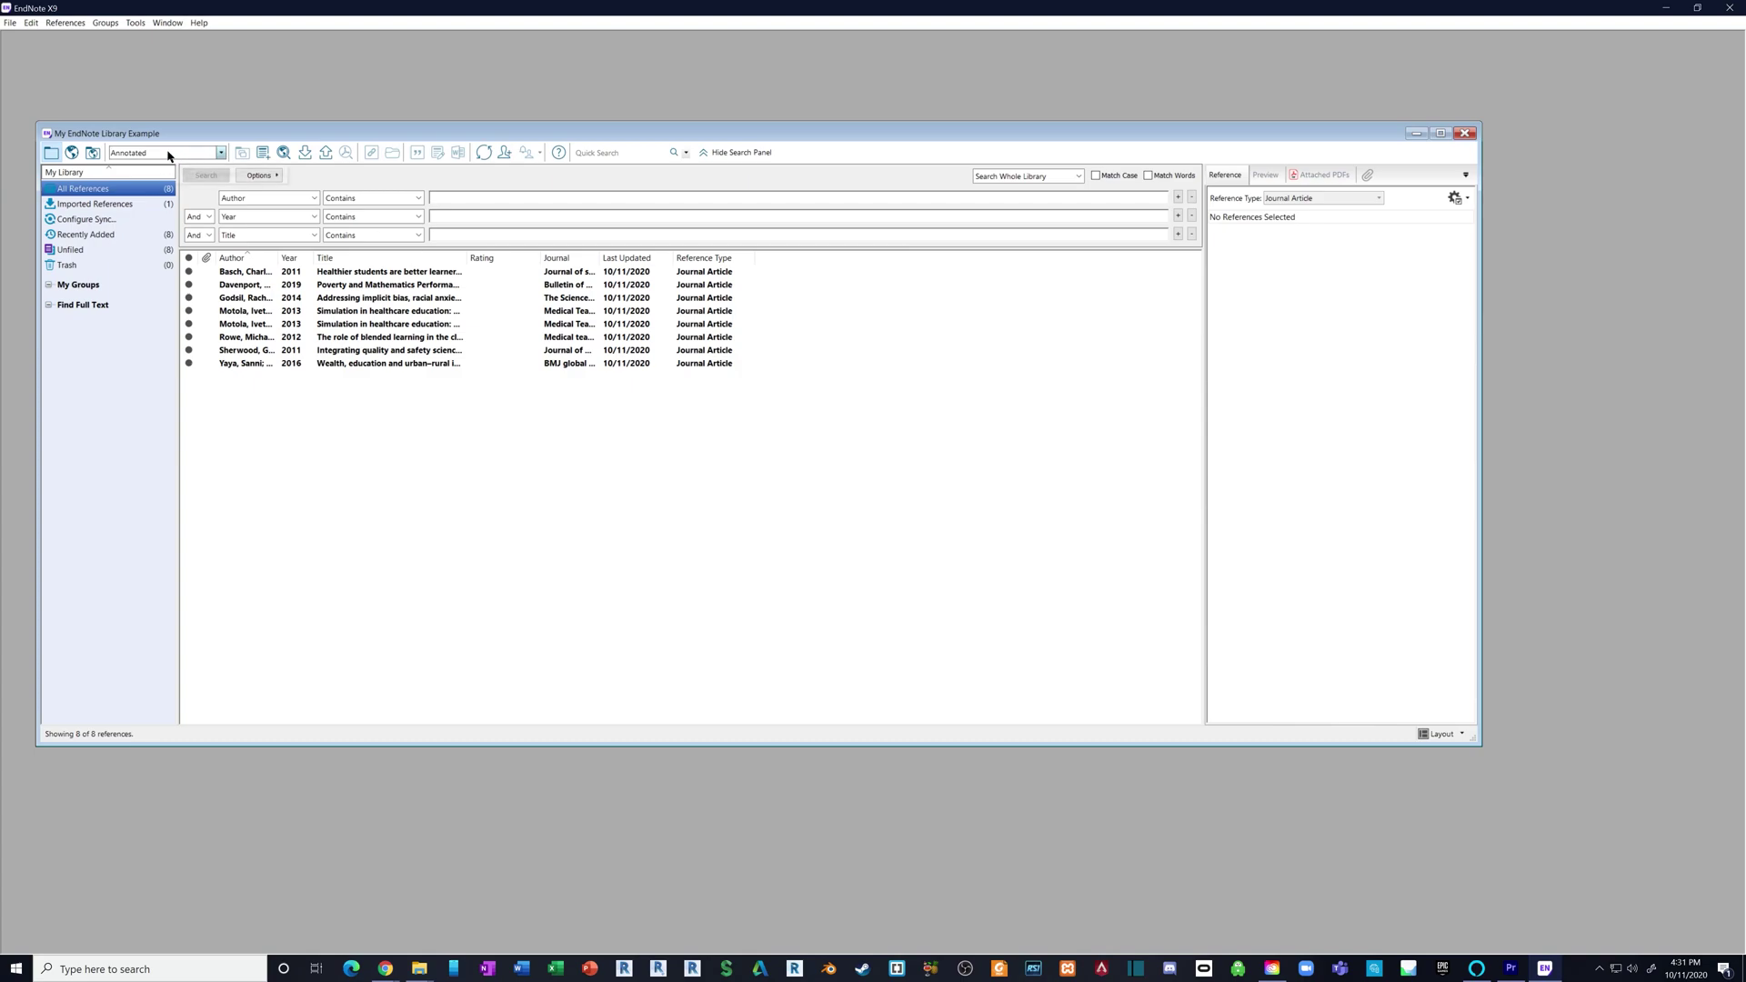
- Choose APA 6th as the library's output style after finding no APA 7th in the list
{"action": "left_click", "coordinate": [220, 155]}
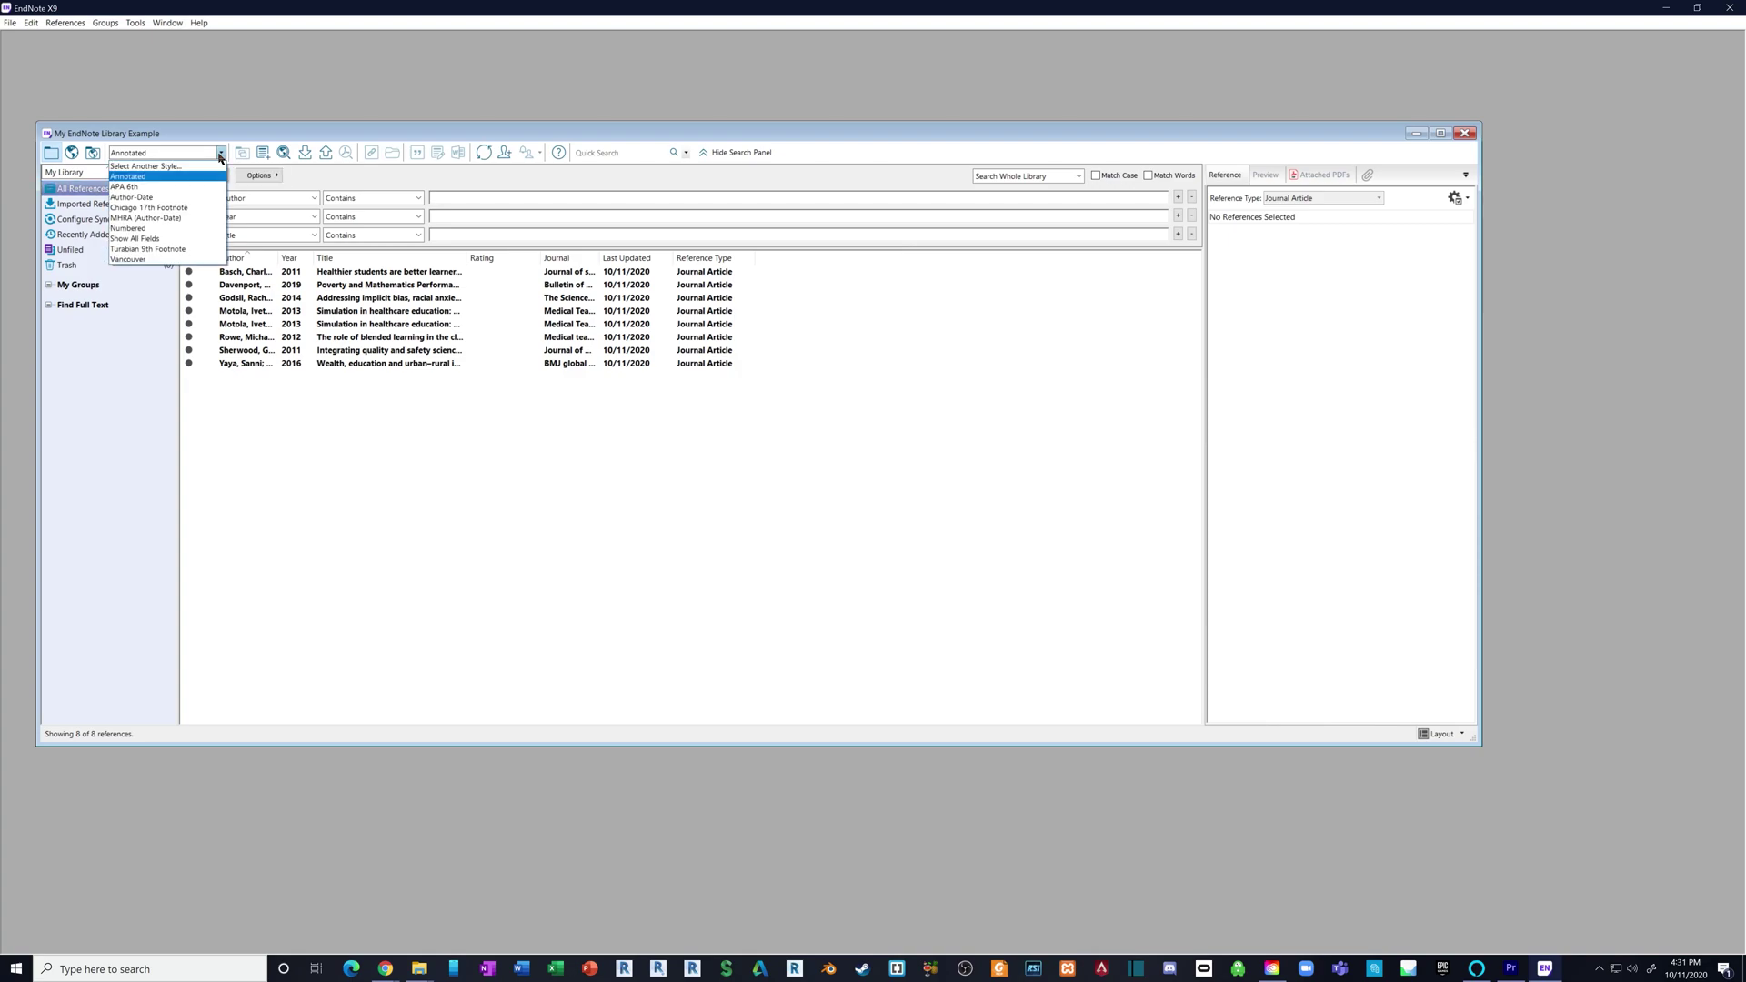
{"action": "left_click", "coordinate": [127, 187]}
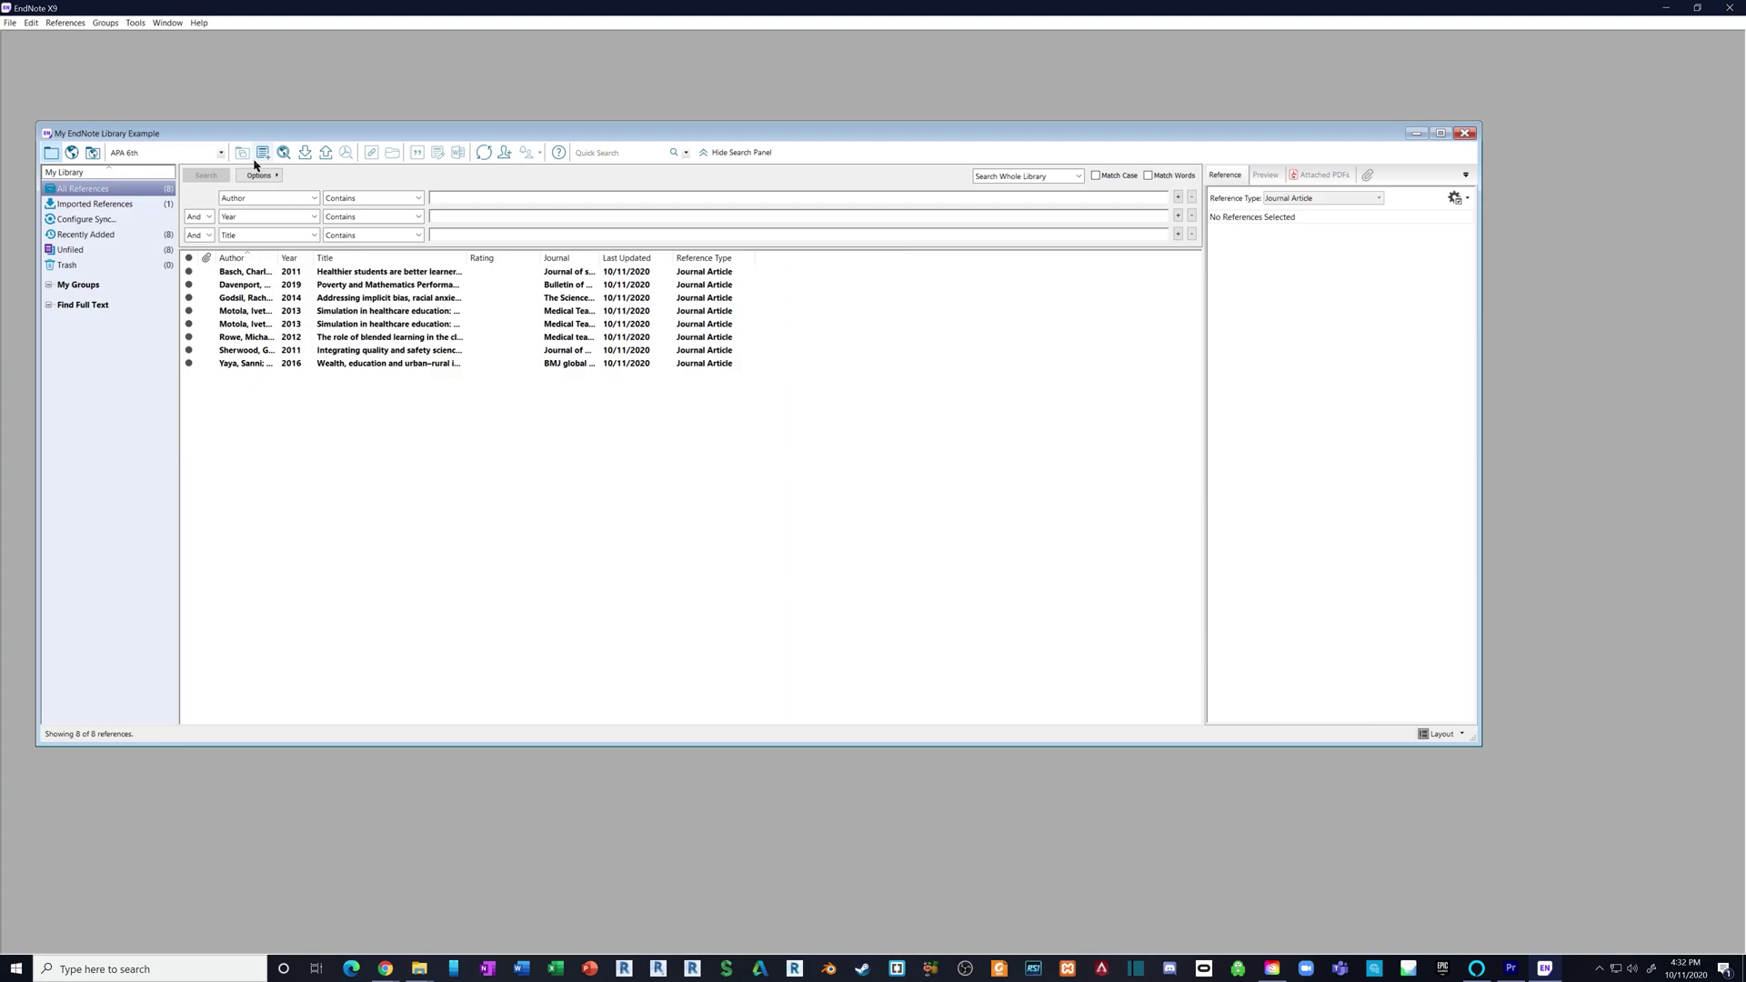
{"action": "left_click", "coordinate": [220, 152]}
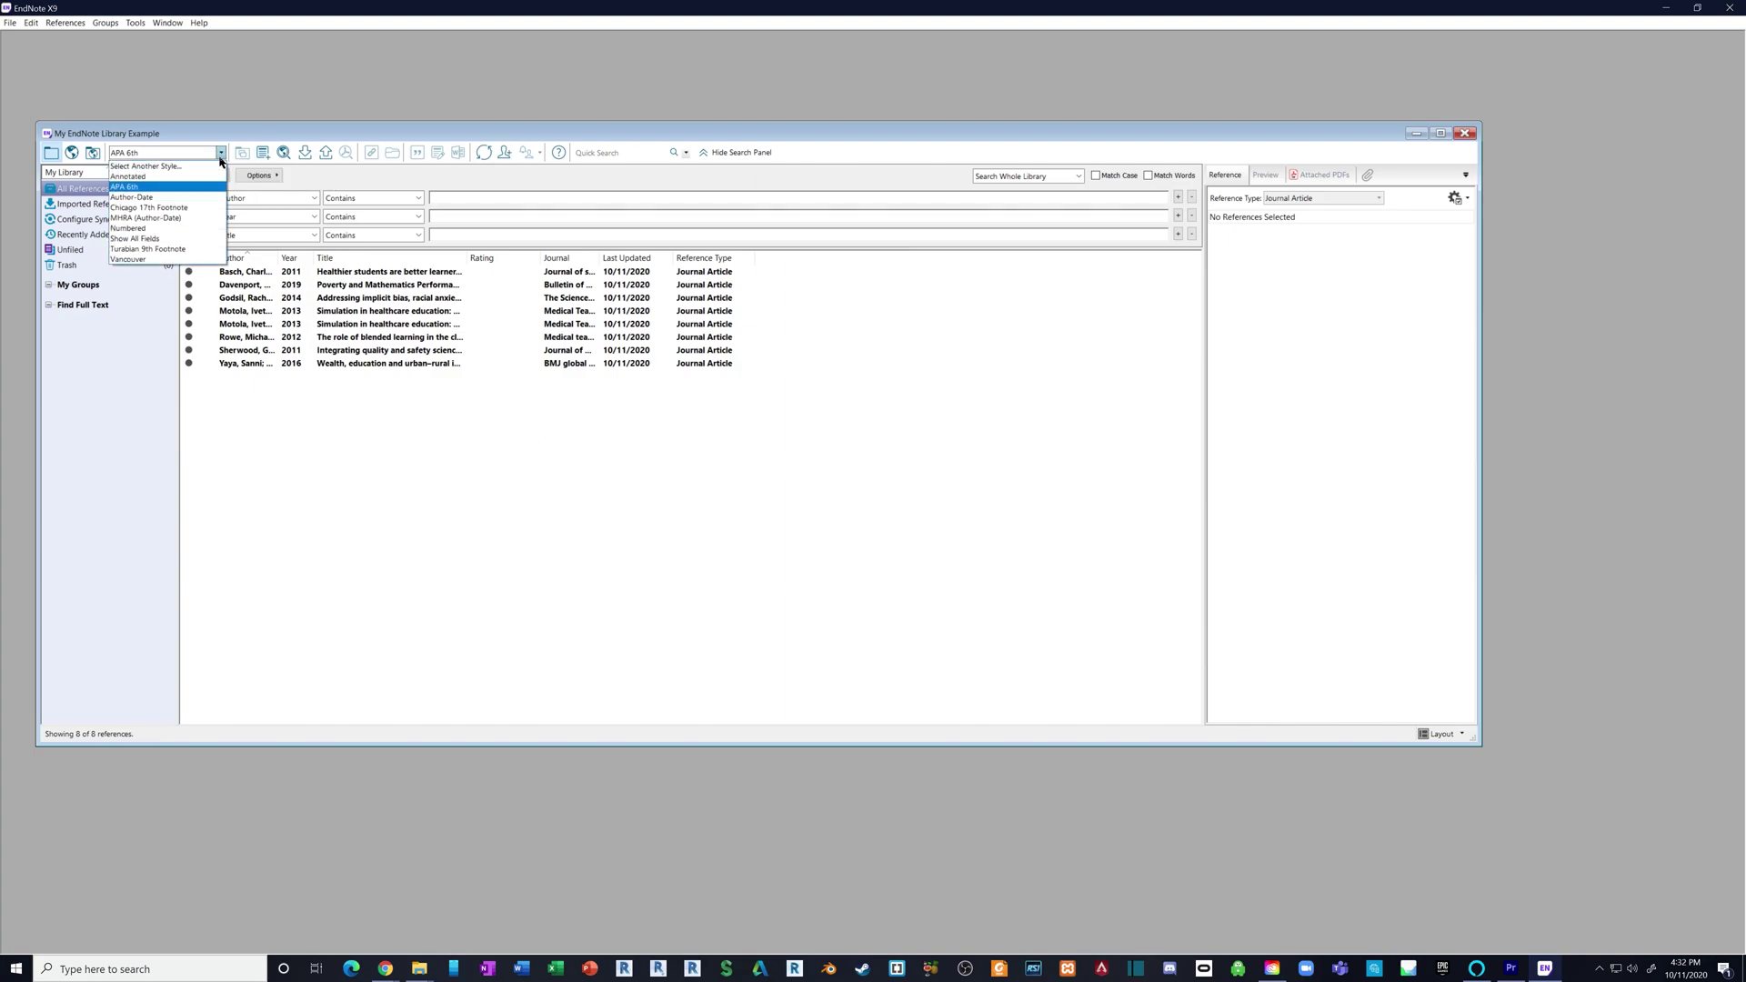
{"action": "left_click", "coordinate": [465, 525]}
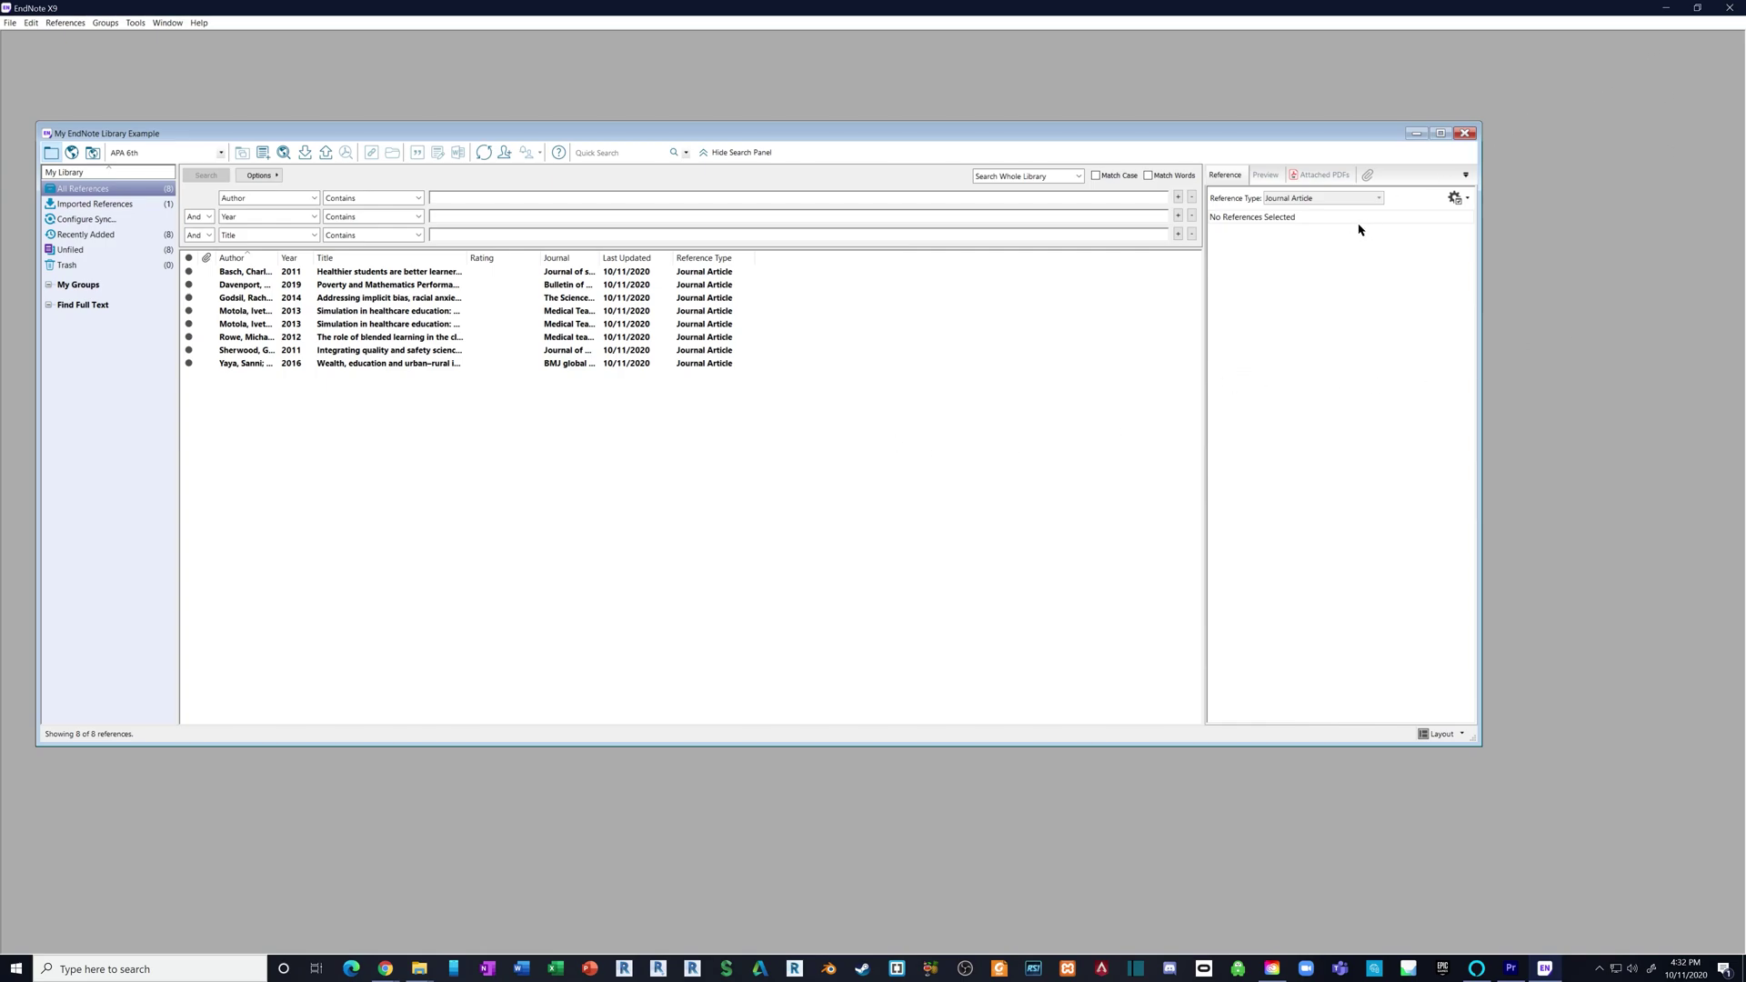
- Search Google for 'endnote apa 7 download'
{"action": "left_click", "coordinate": [1665, 8]}
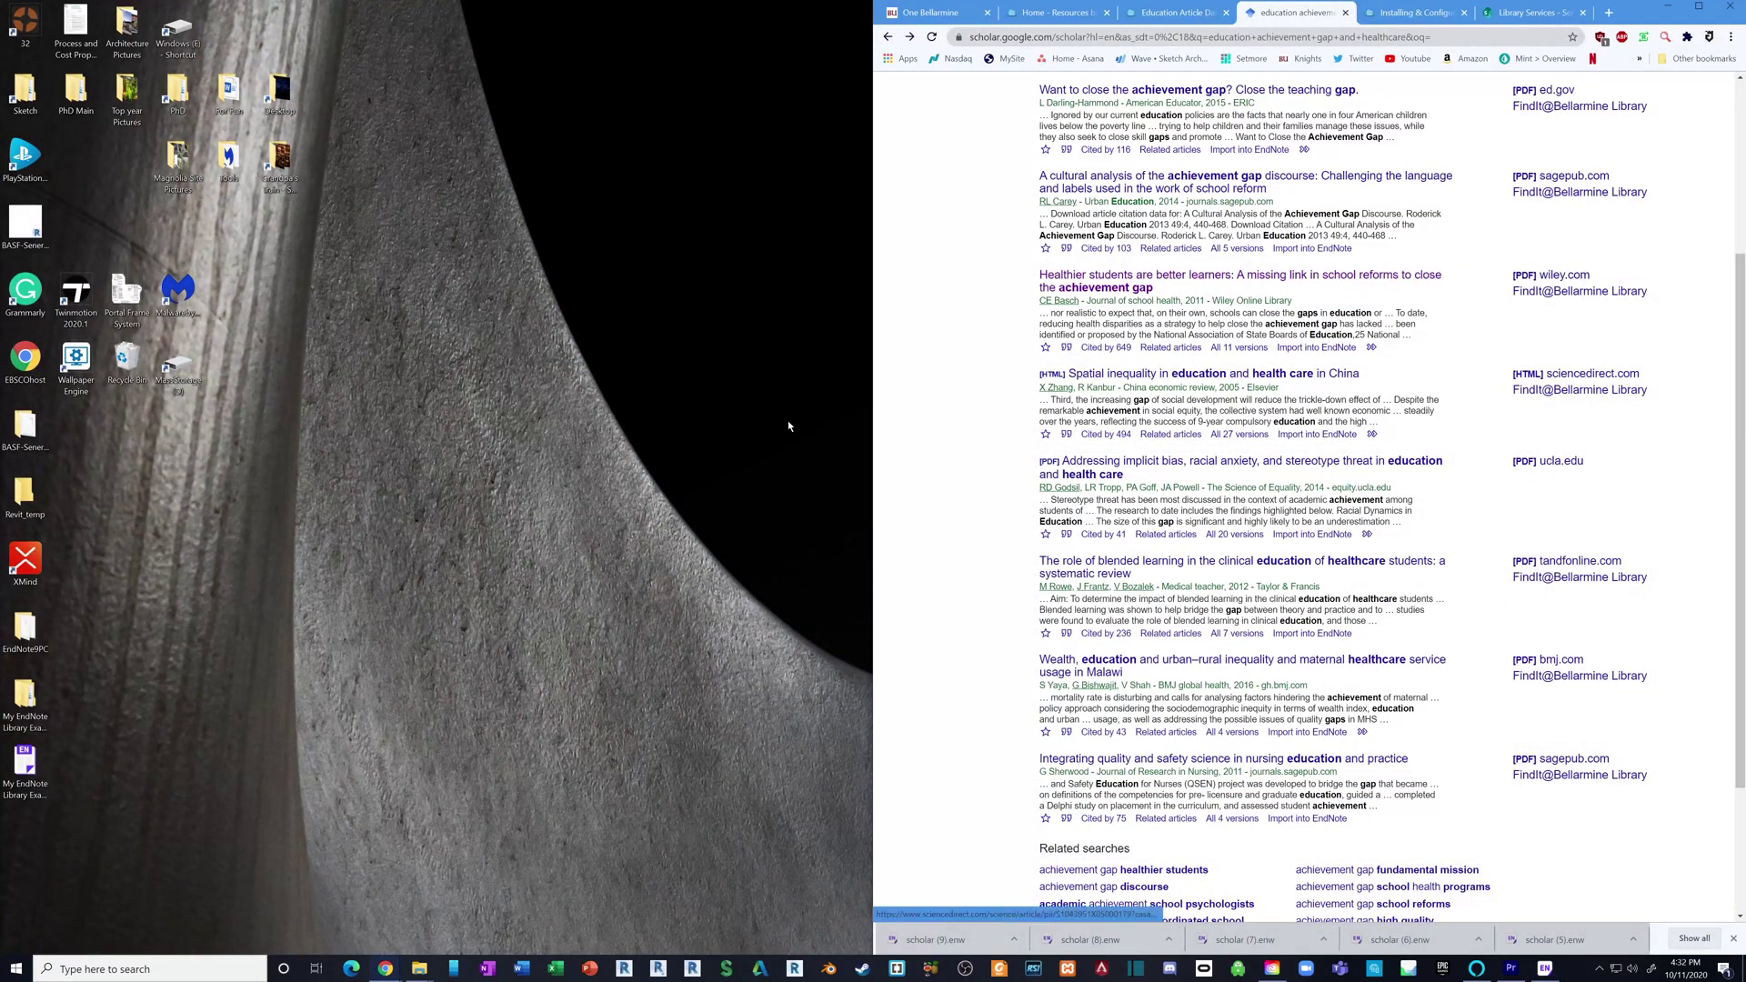
{"action": "key", "text": "alt+Left"}
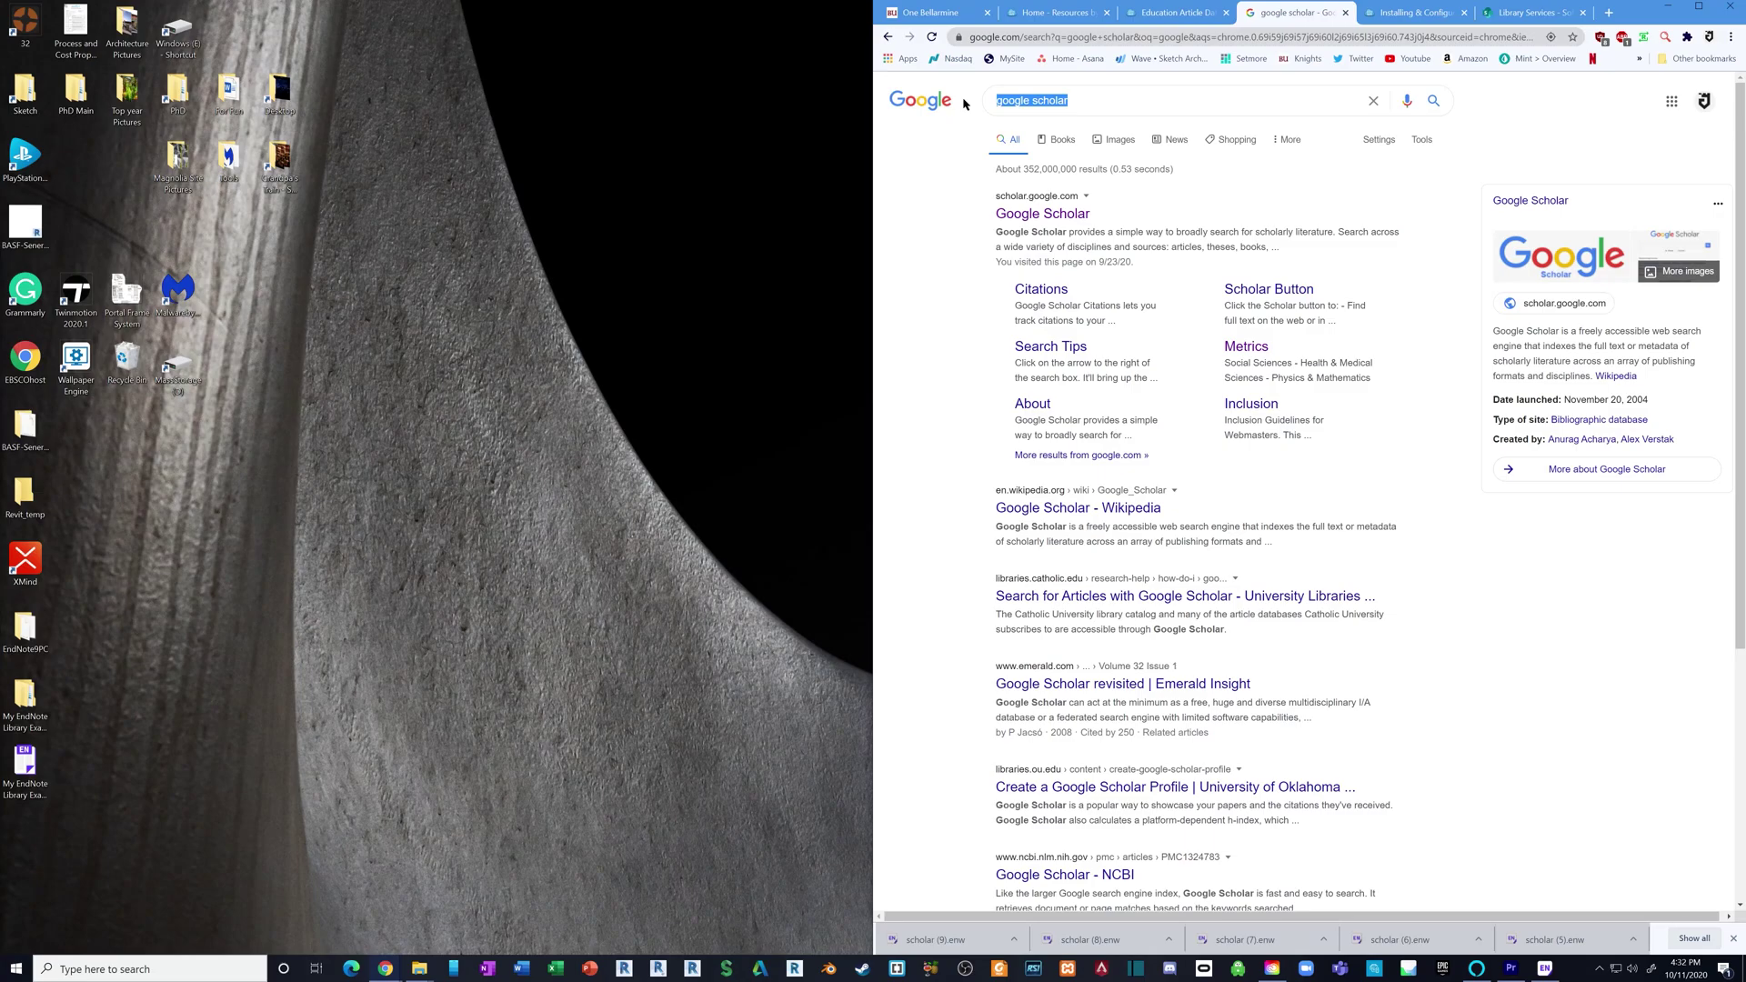
{"action": "type", "text": "endnote "}
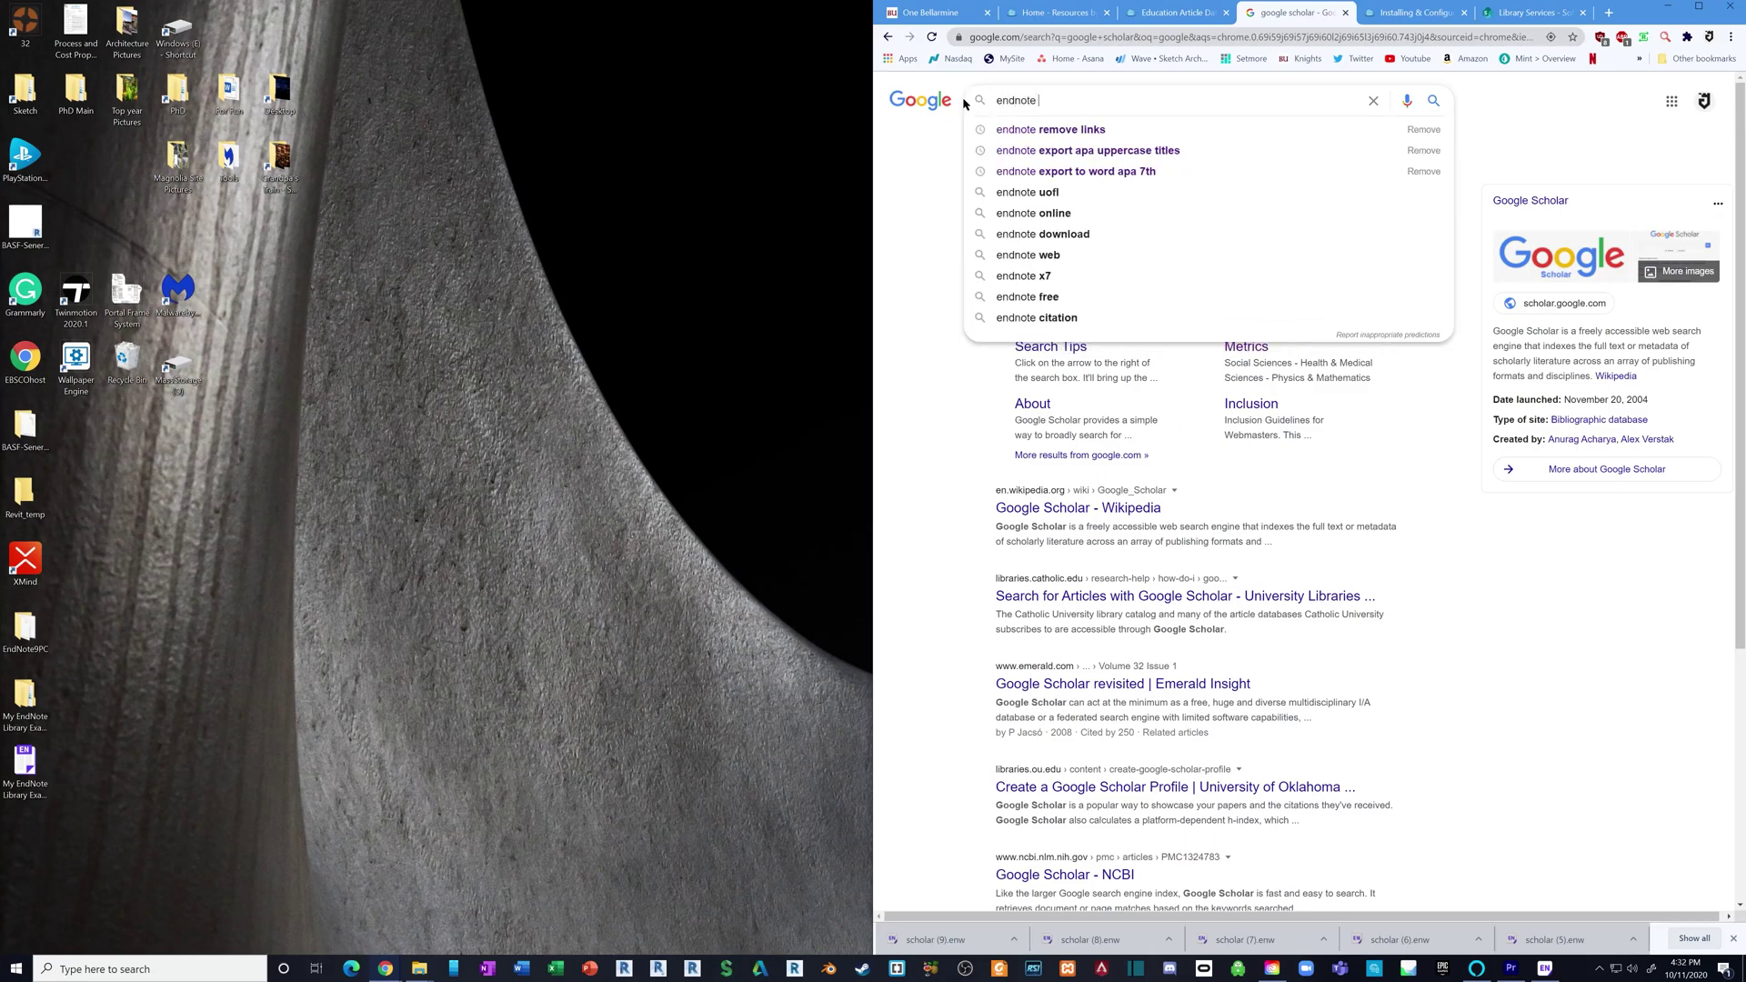
{"action": "type", "text": "7th"}
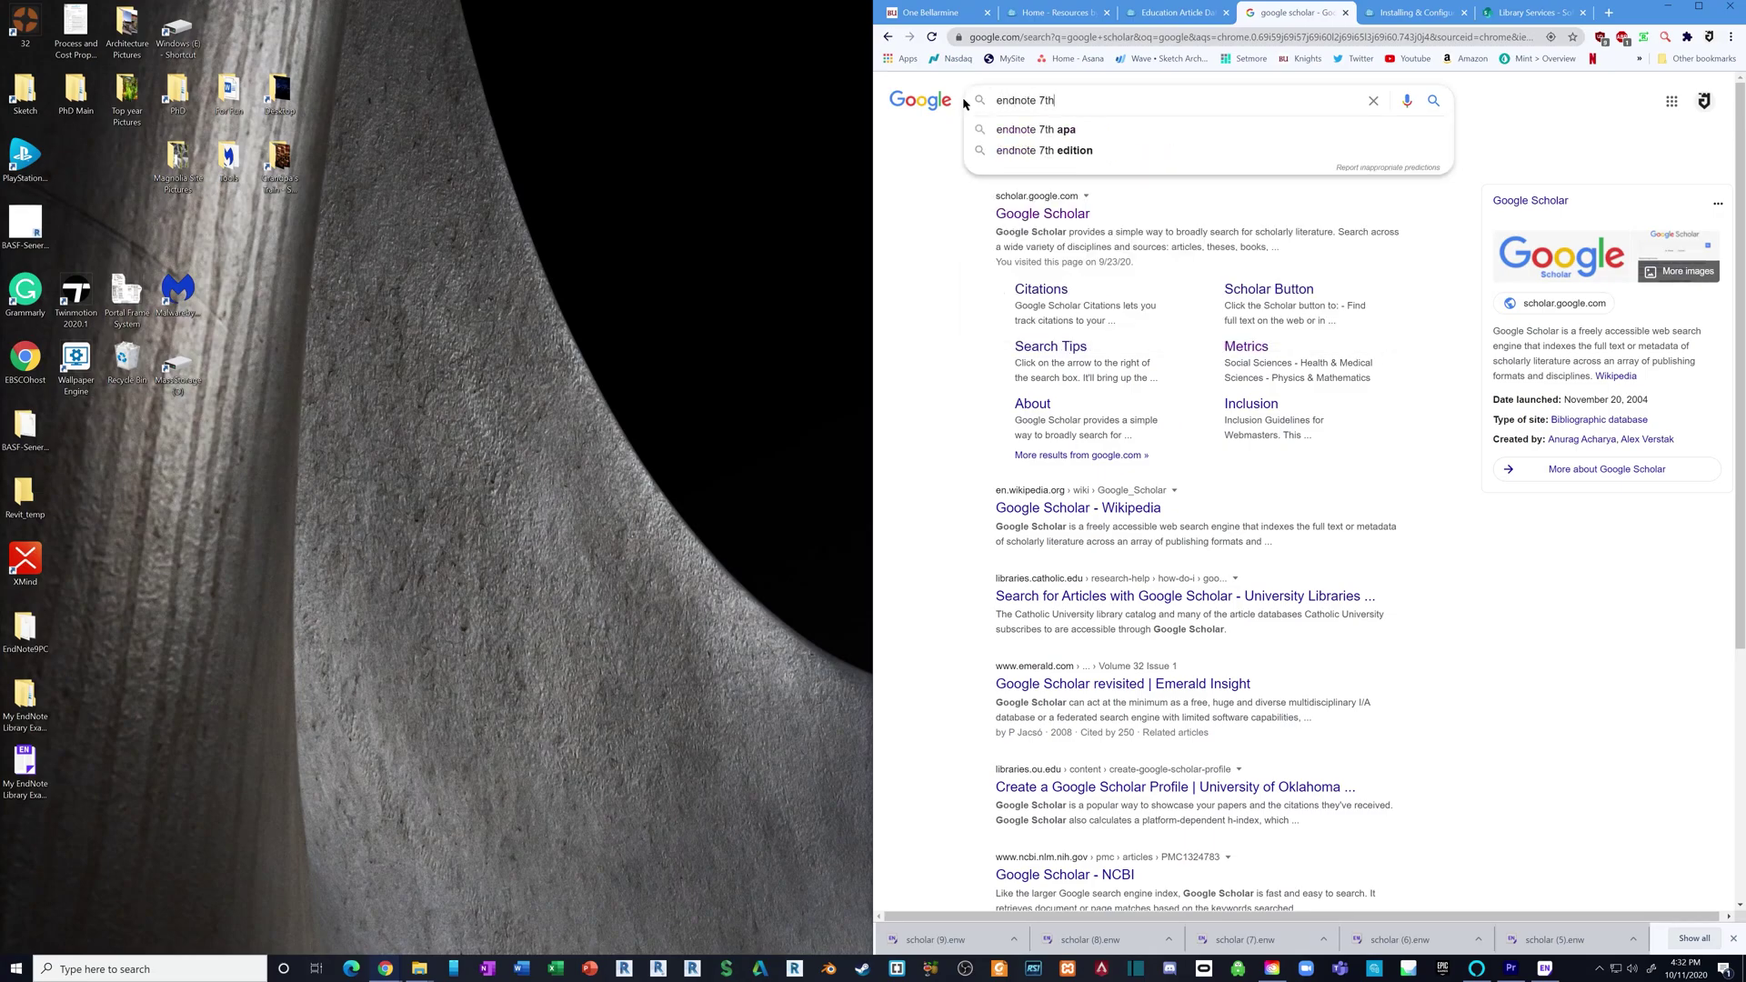
{"action": "key", "text": "BackSpace"}
{"action": "key", "text": "BackSpace"}
{"action": "key", "text": "BackSpace"}
{"action": "type", "text": "apa"}
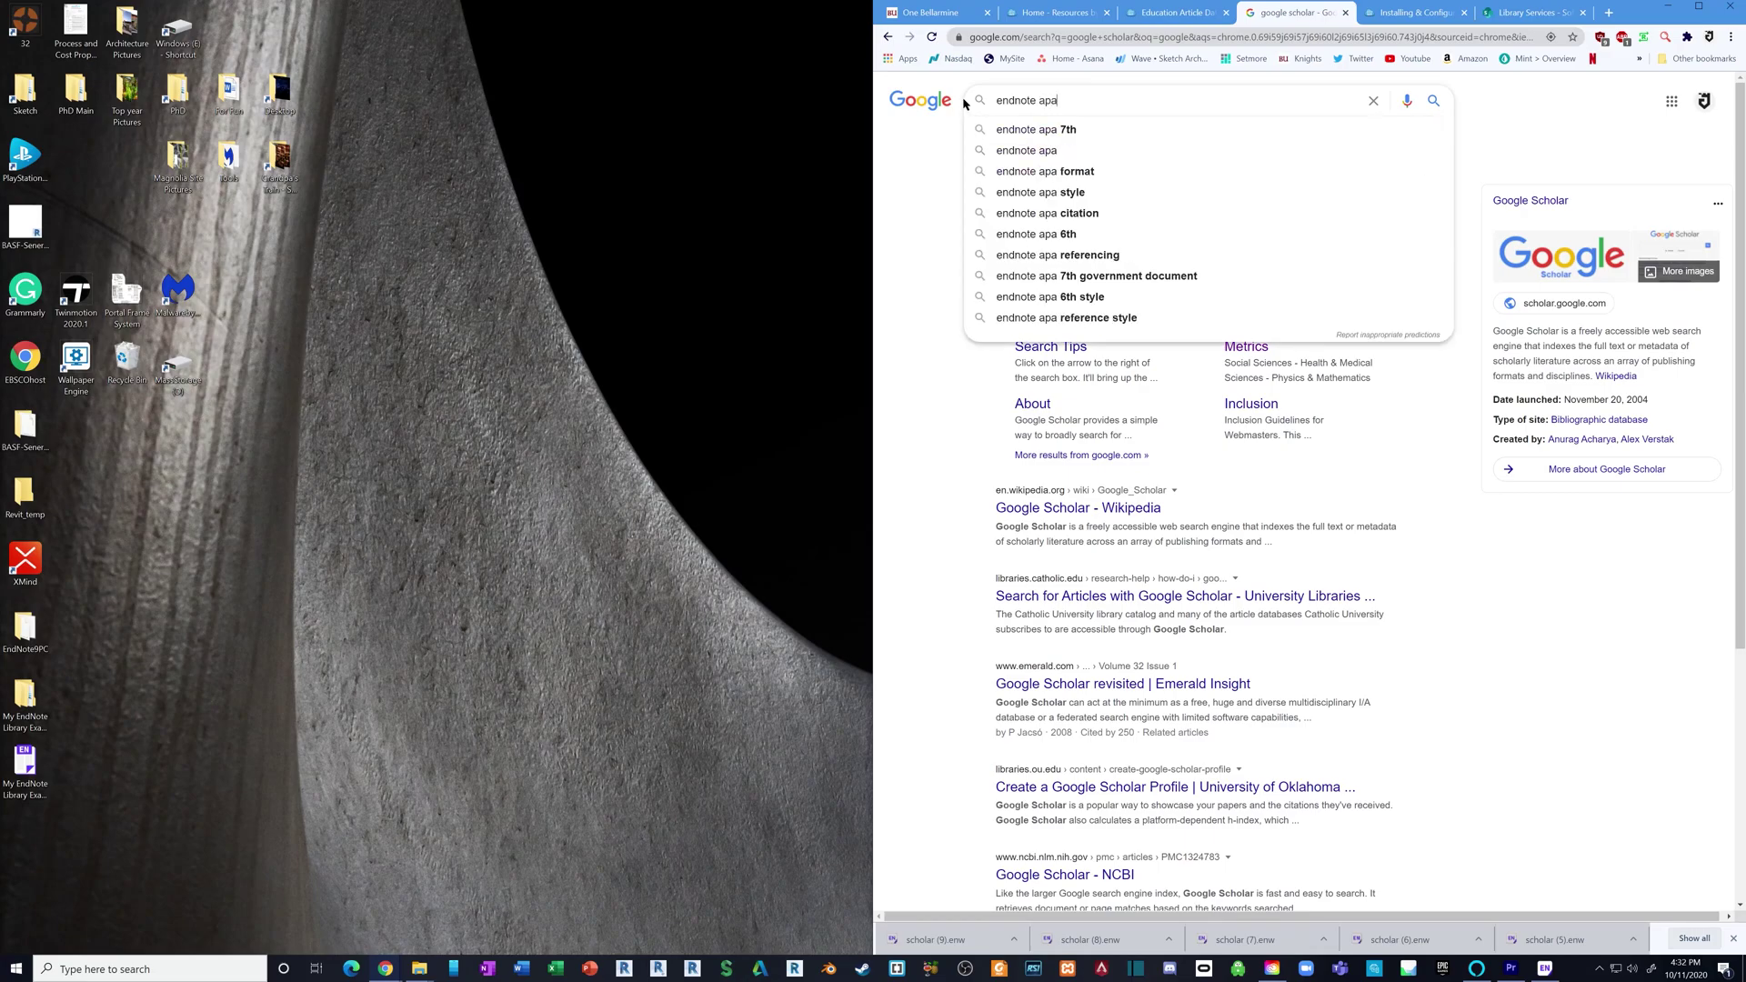
{"action": "type", "text": " 7 download"}
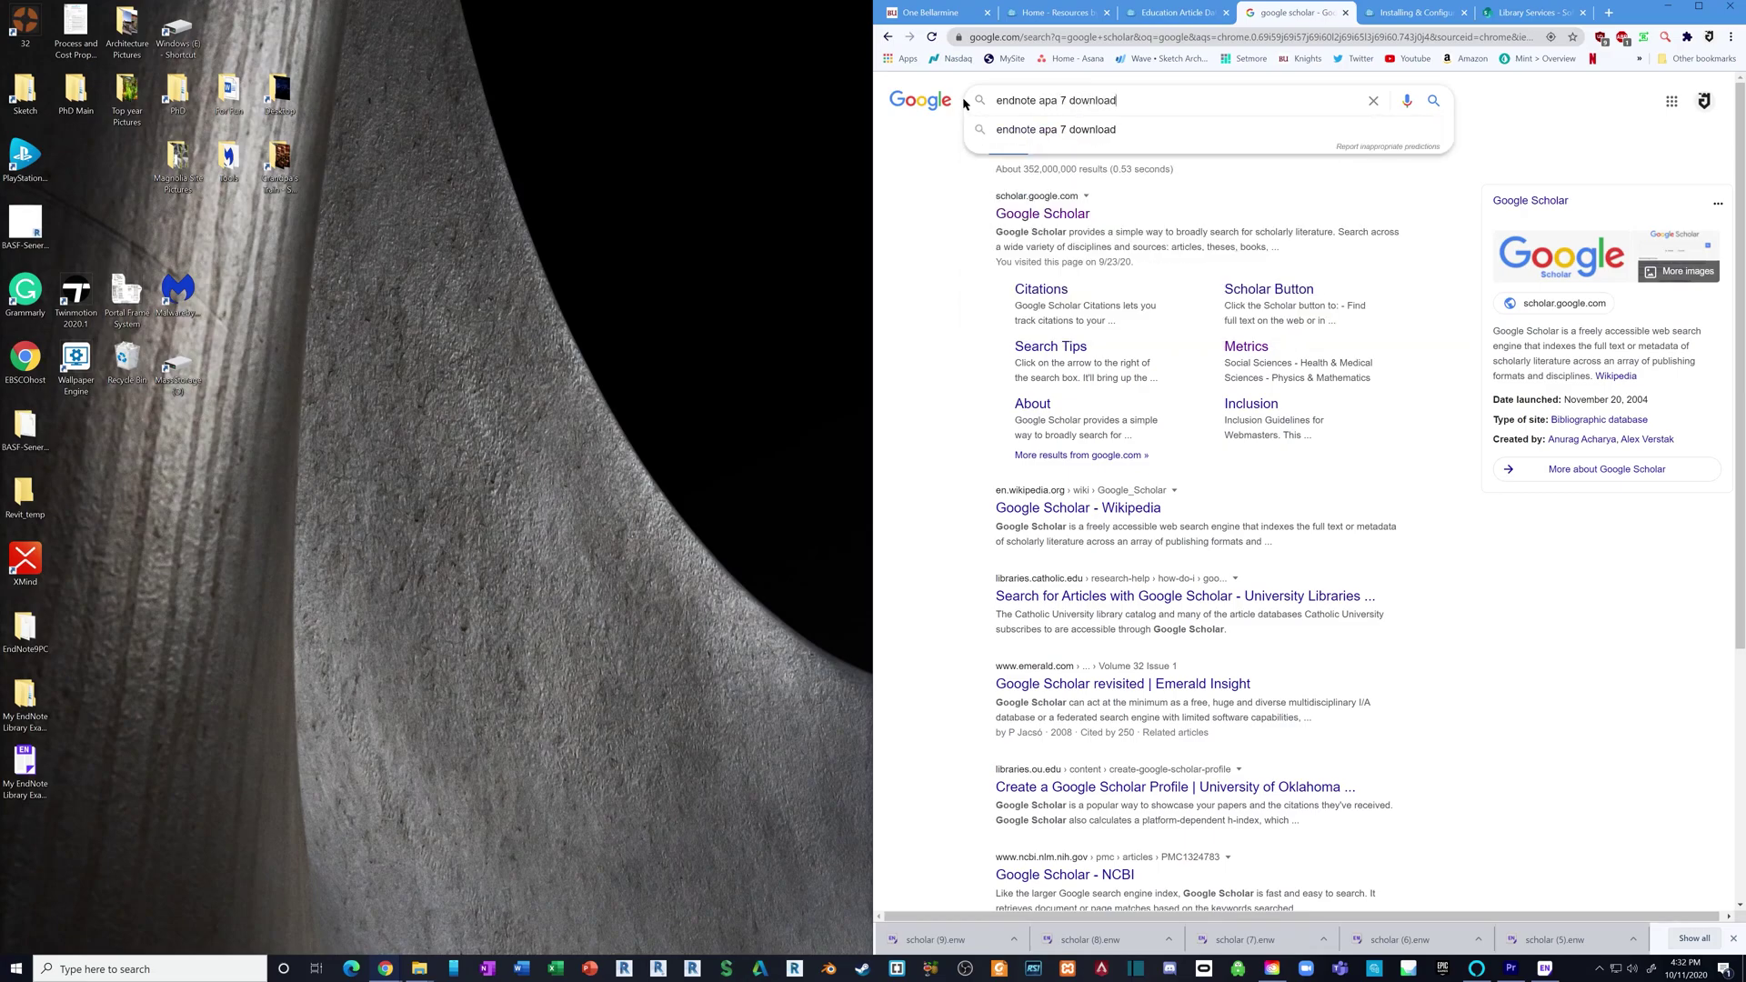
{"action": "key", "text": "Return"}
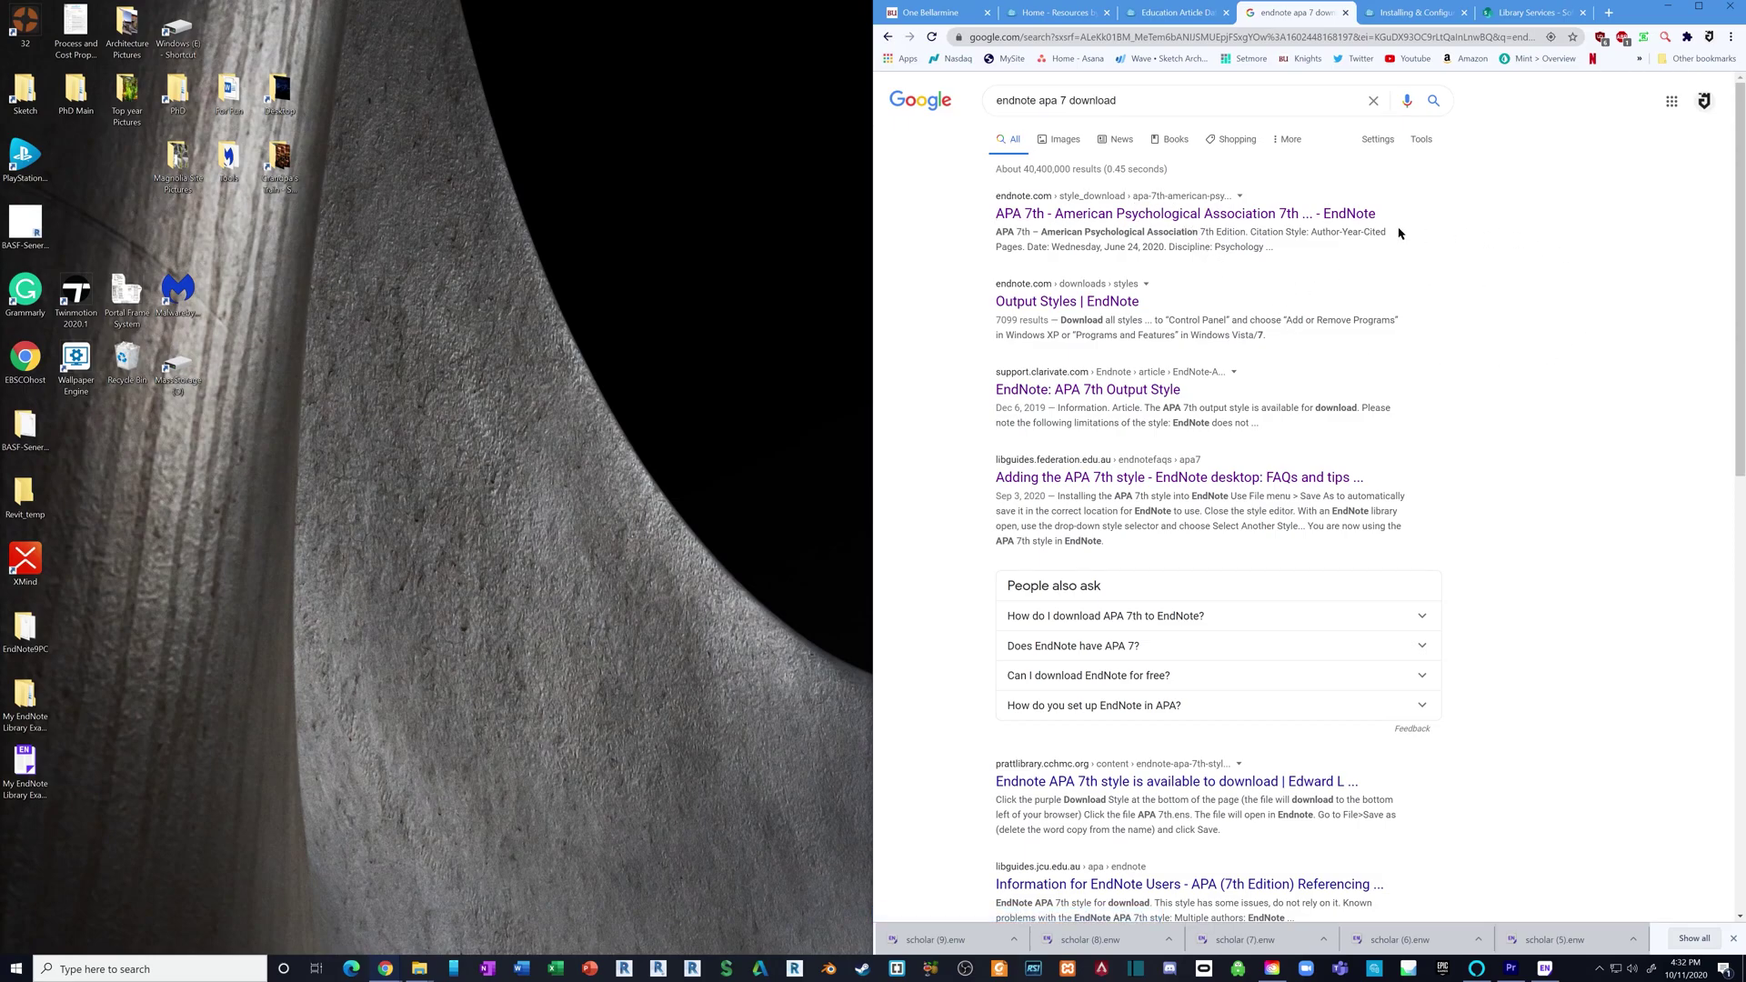
- Download the APA 7th style from EndNote's website and open the file in EndNote
{"action": "left_click", "coordinate": [1349, 216]}
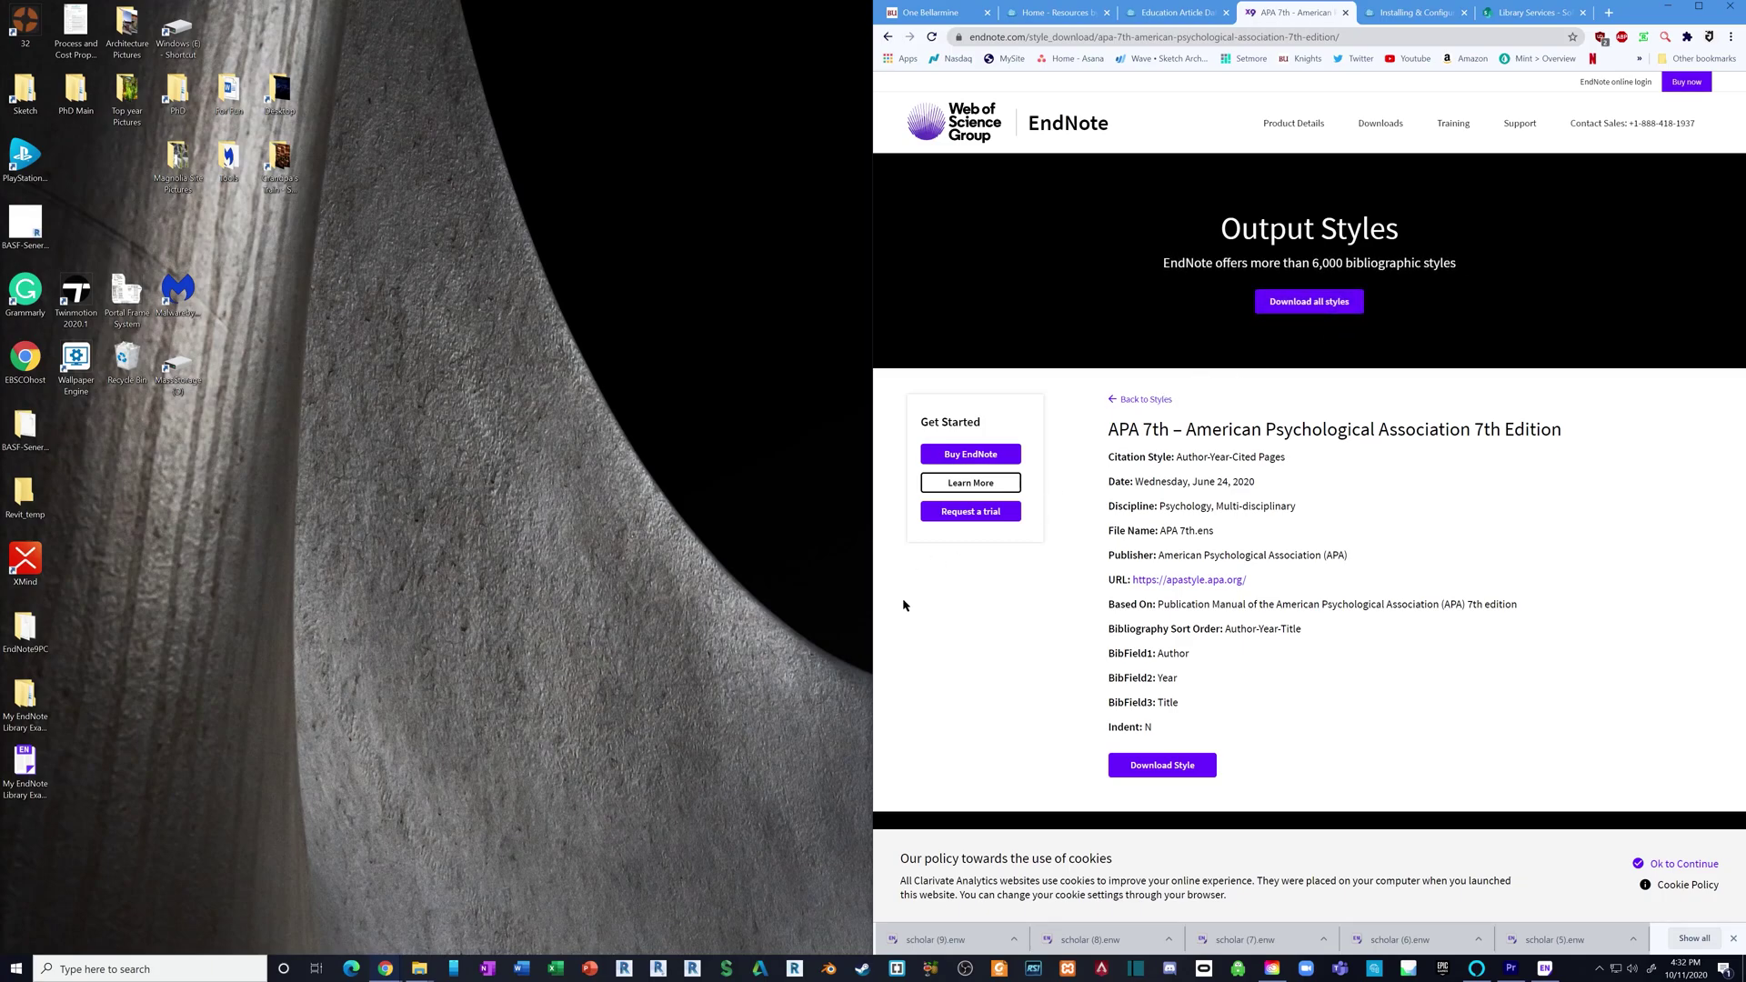
{"action": "left_click", "coordinate": [1195, 770]}
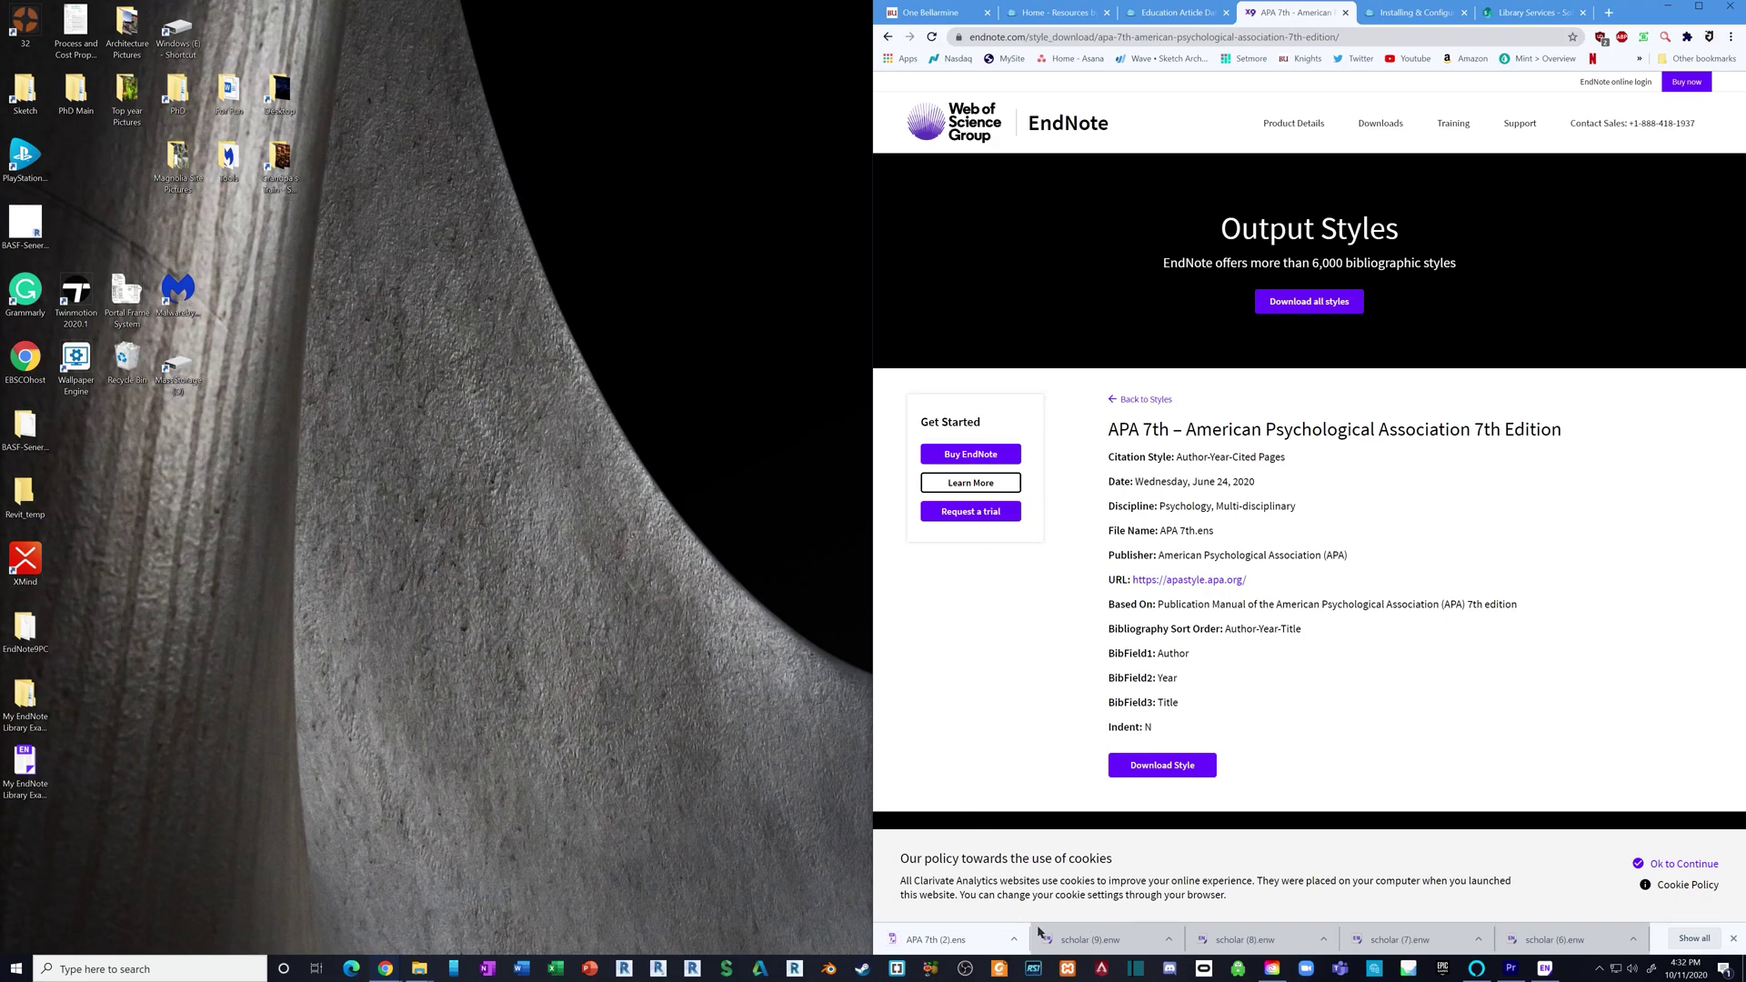
{"action": "left_click", "coordinate": [964, 940]}
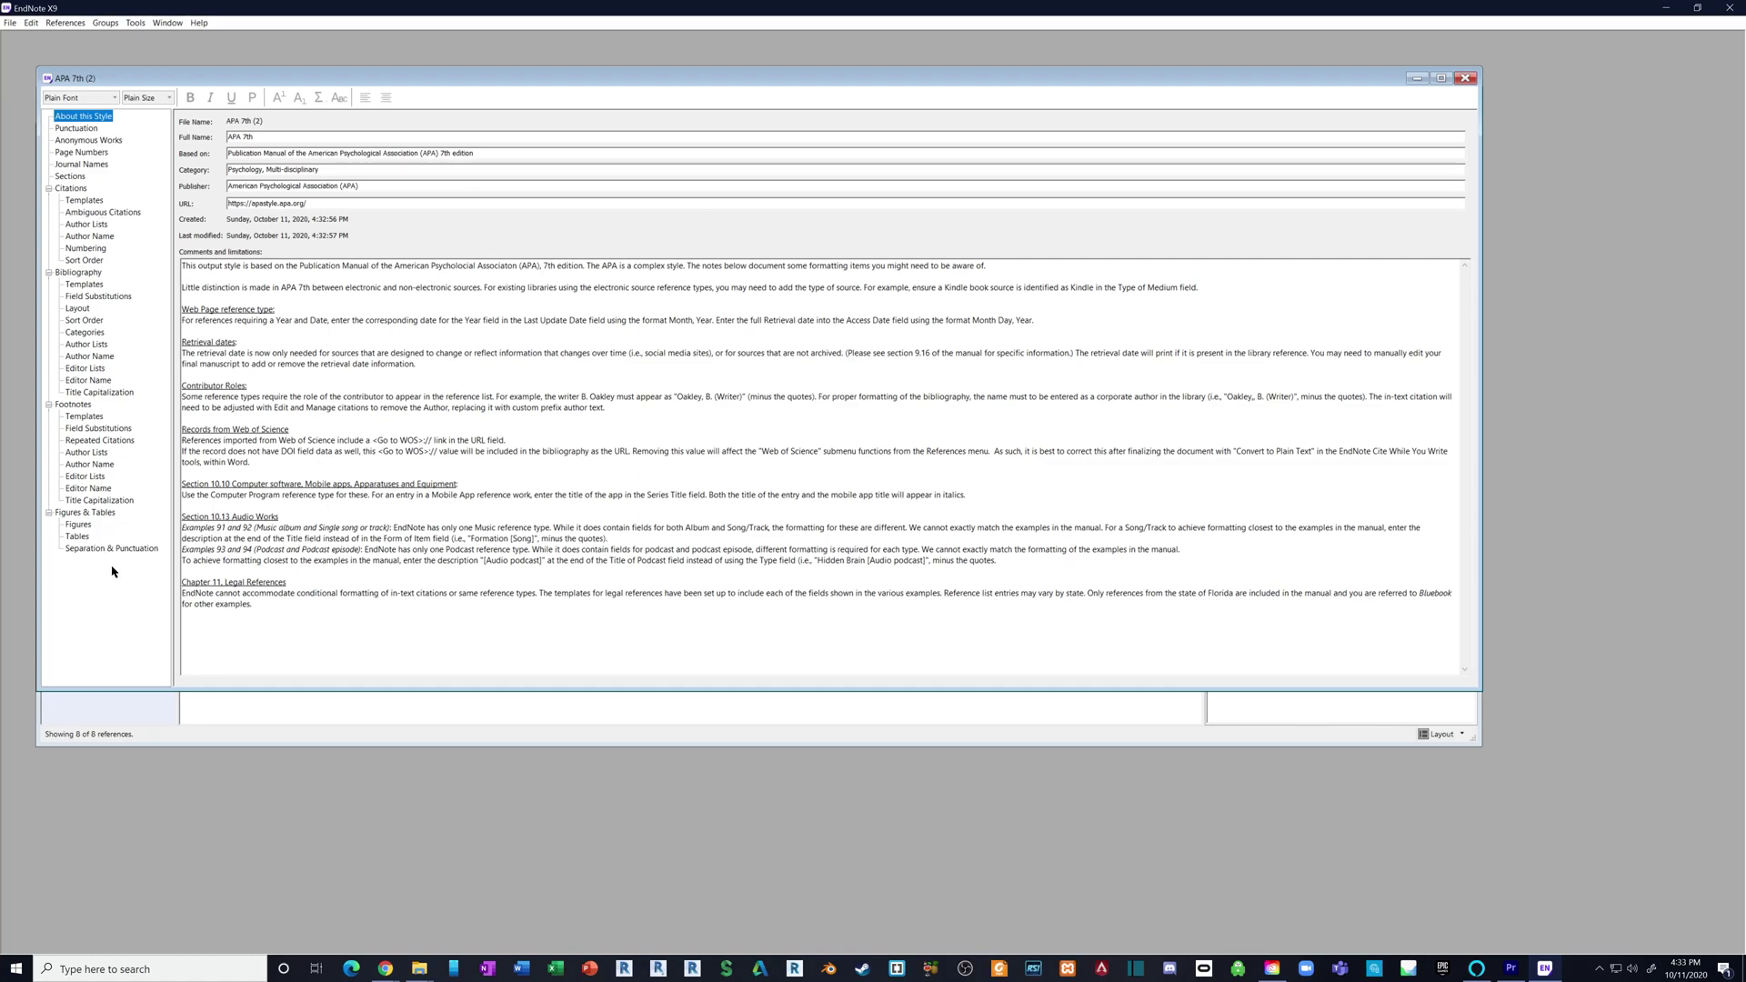
- Save the downloaded style under the new name 'APA 7th edition'
{"action": "left_click", "coordinate": [10, 23]}
{"action": "left_click", "coordinate": [52, 125]}
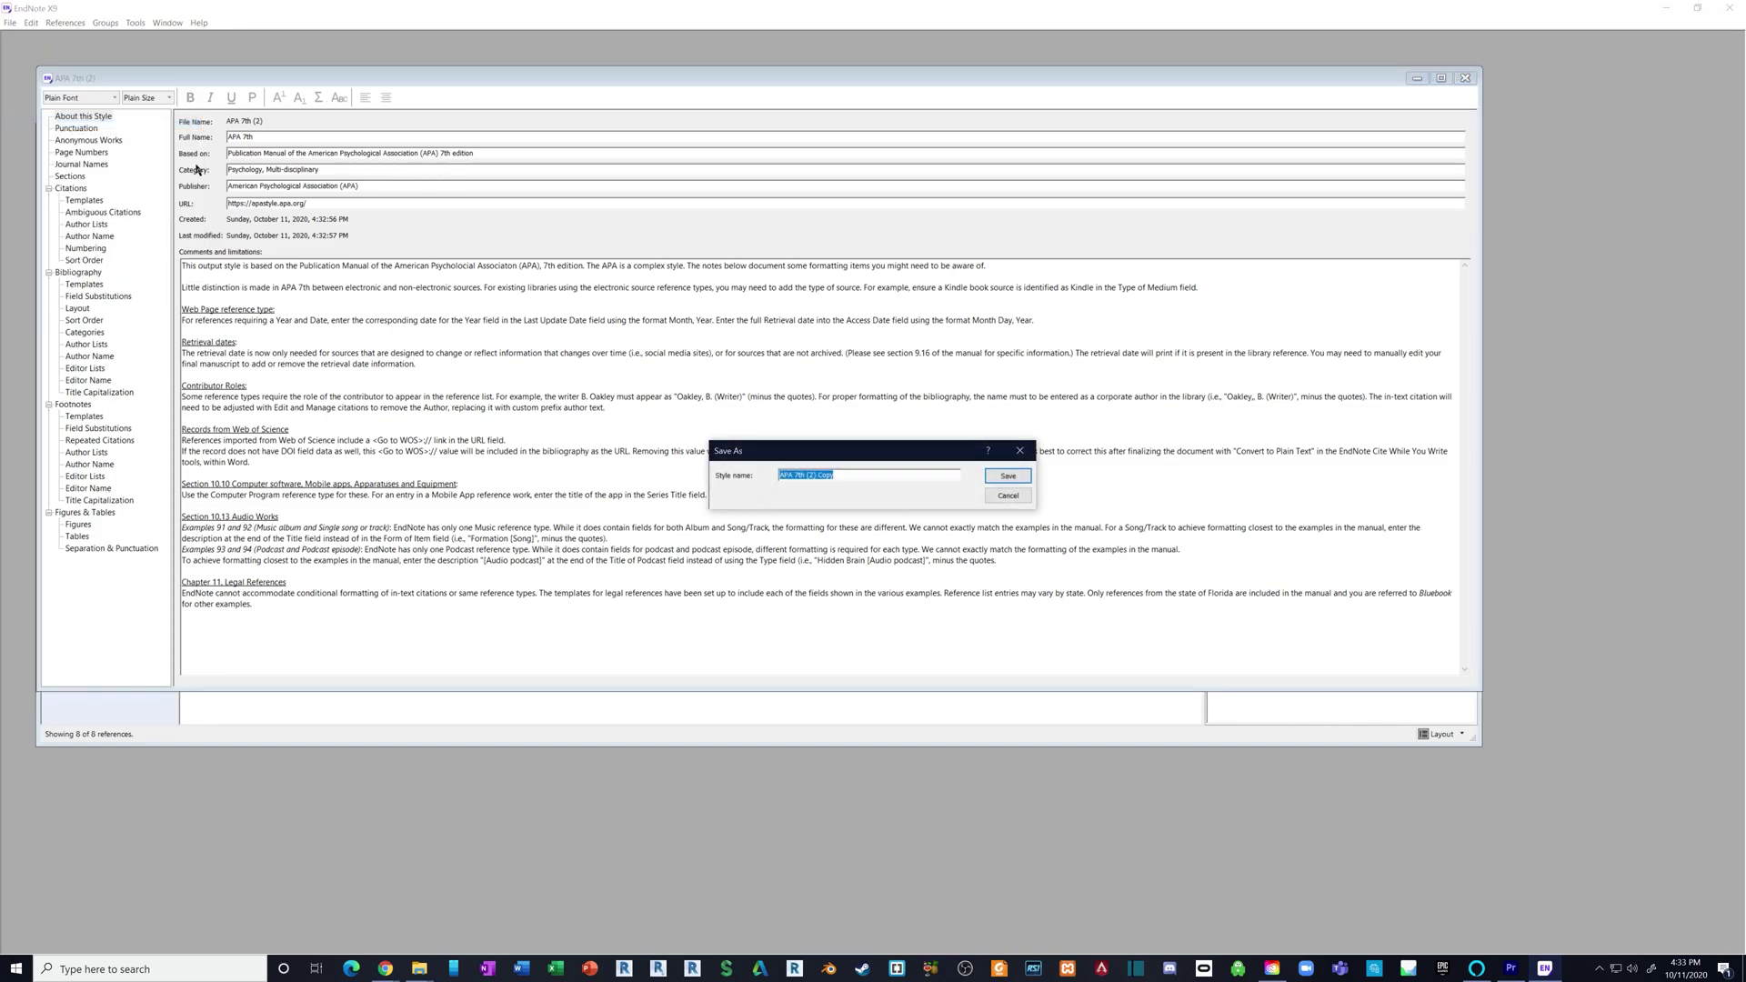
{"action": "left_click", "coordinate": [860, 484]}
{"action": "left_click", "coordinate": [1007, 482]}
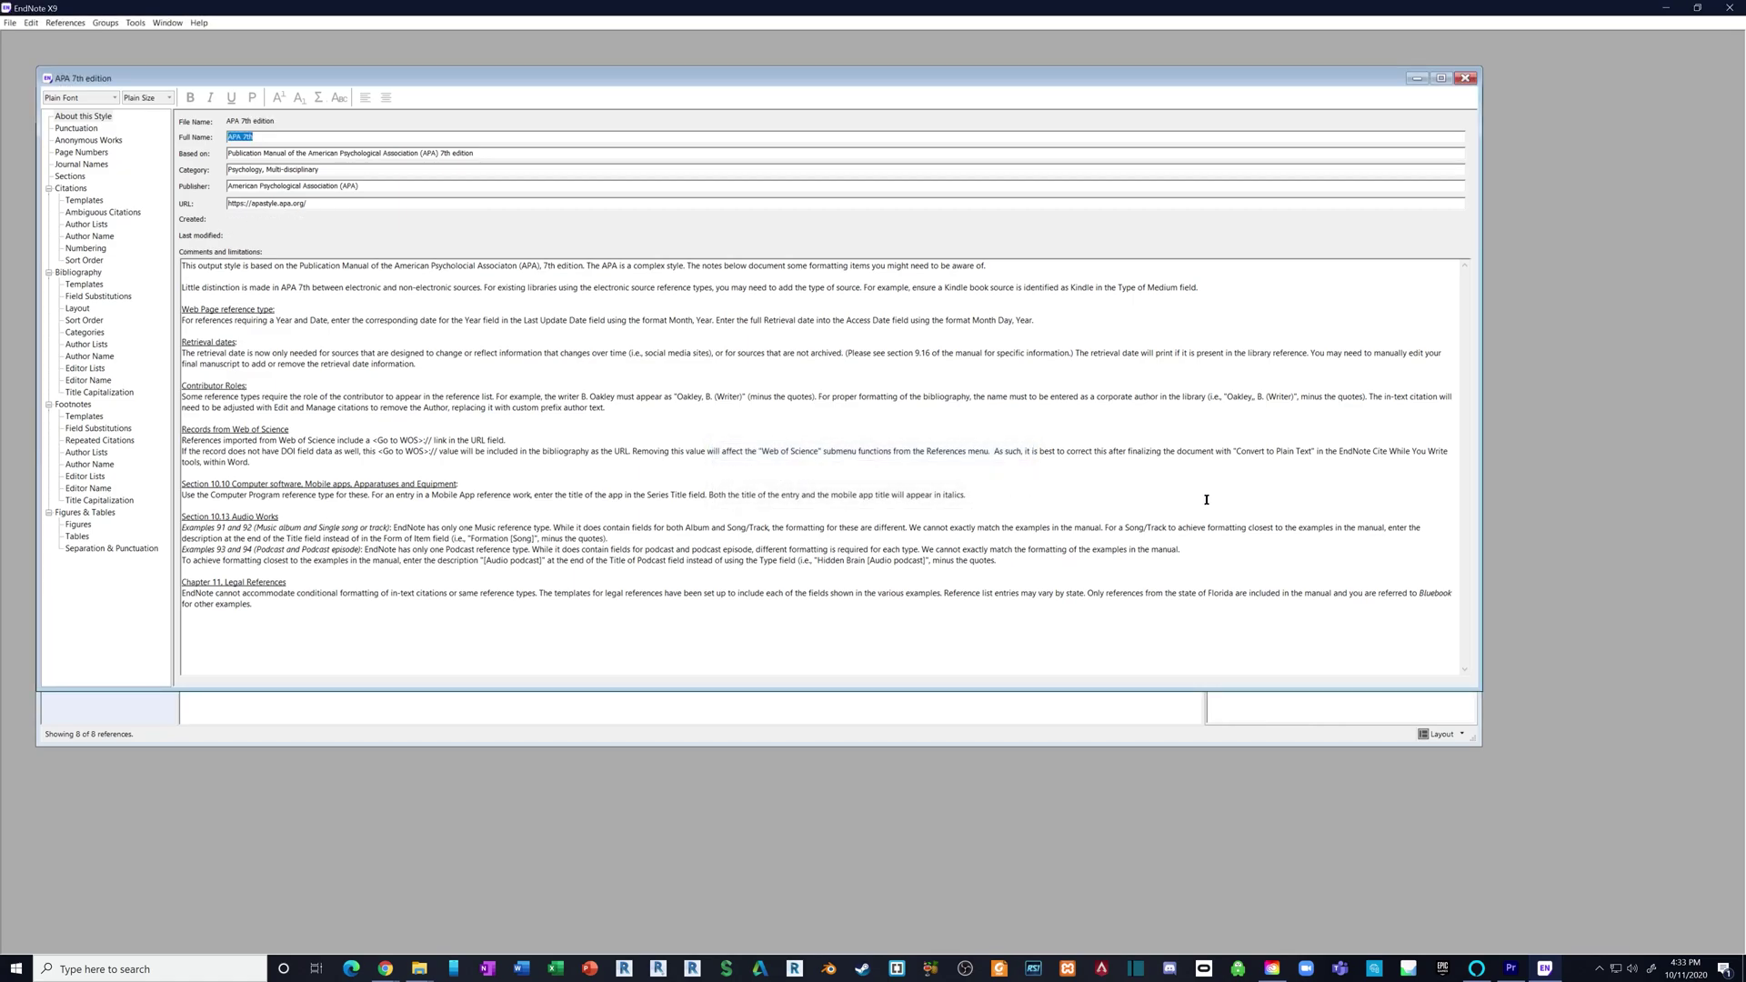
- Pick APA 7th edition from the full Choose A Style list as the library's output style
{"action": "left_click", "coordinate": [1465, 78]}
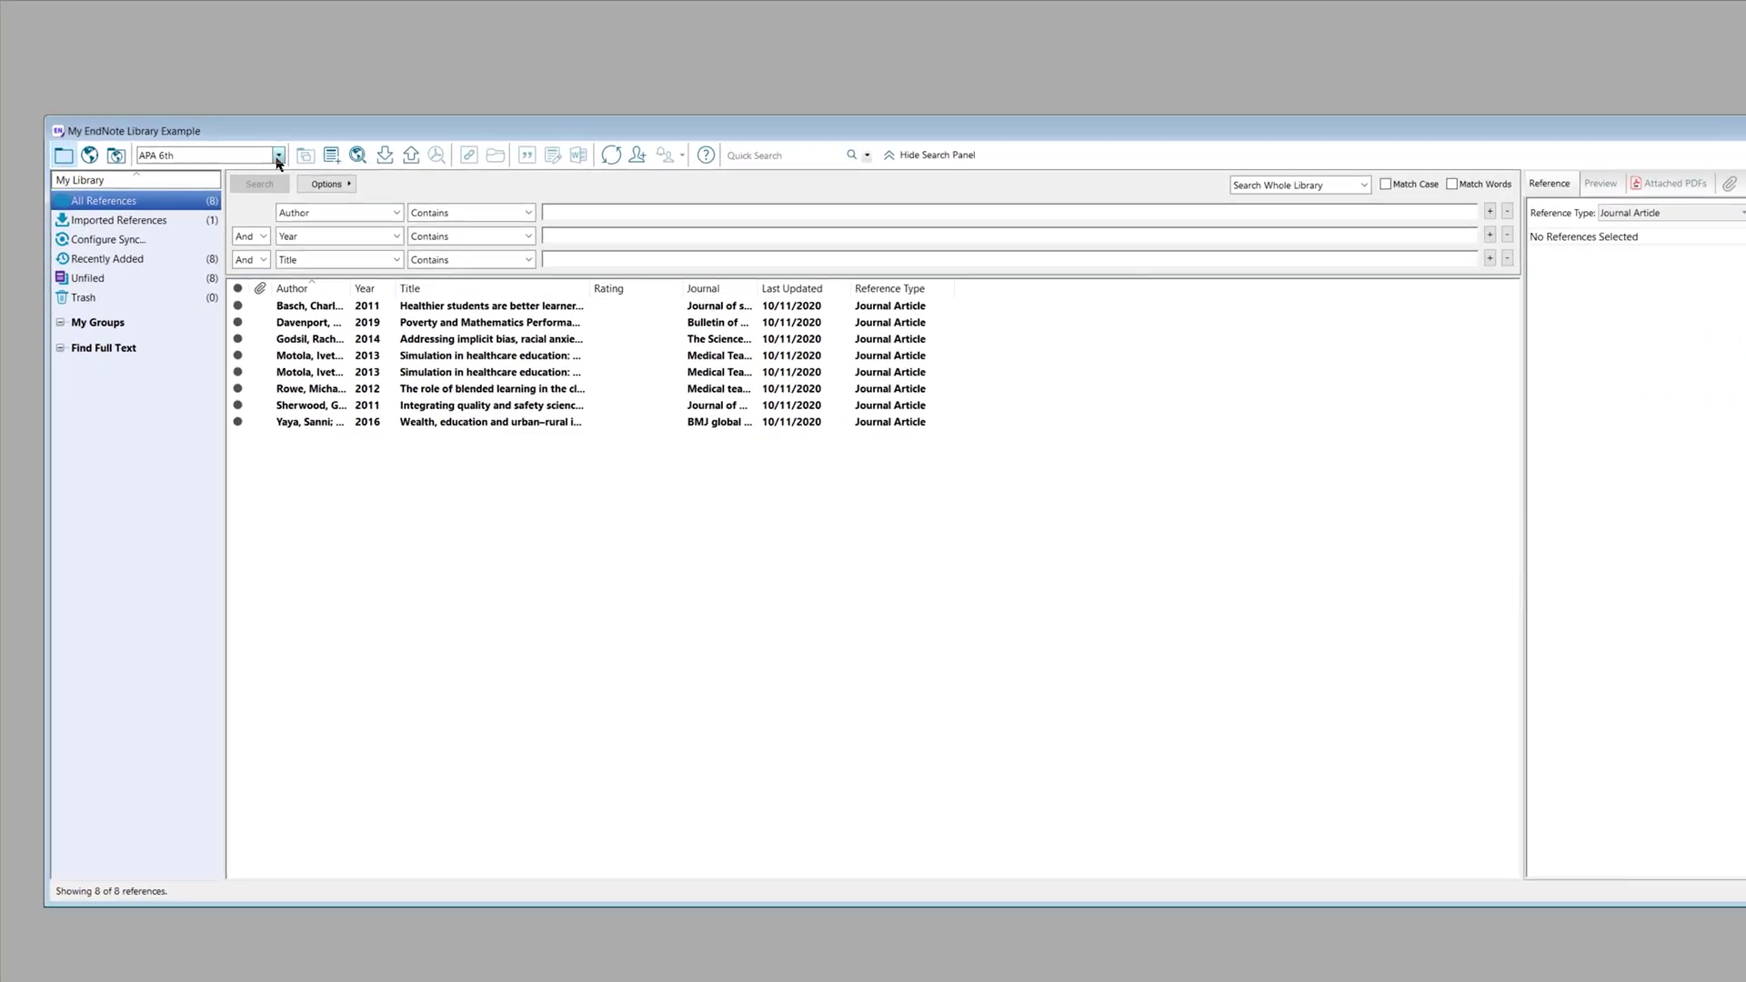
{"action": "left_click", "coordinate": [221, 153]}
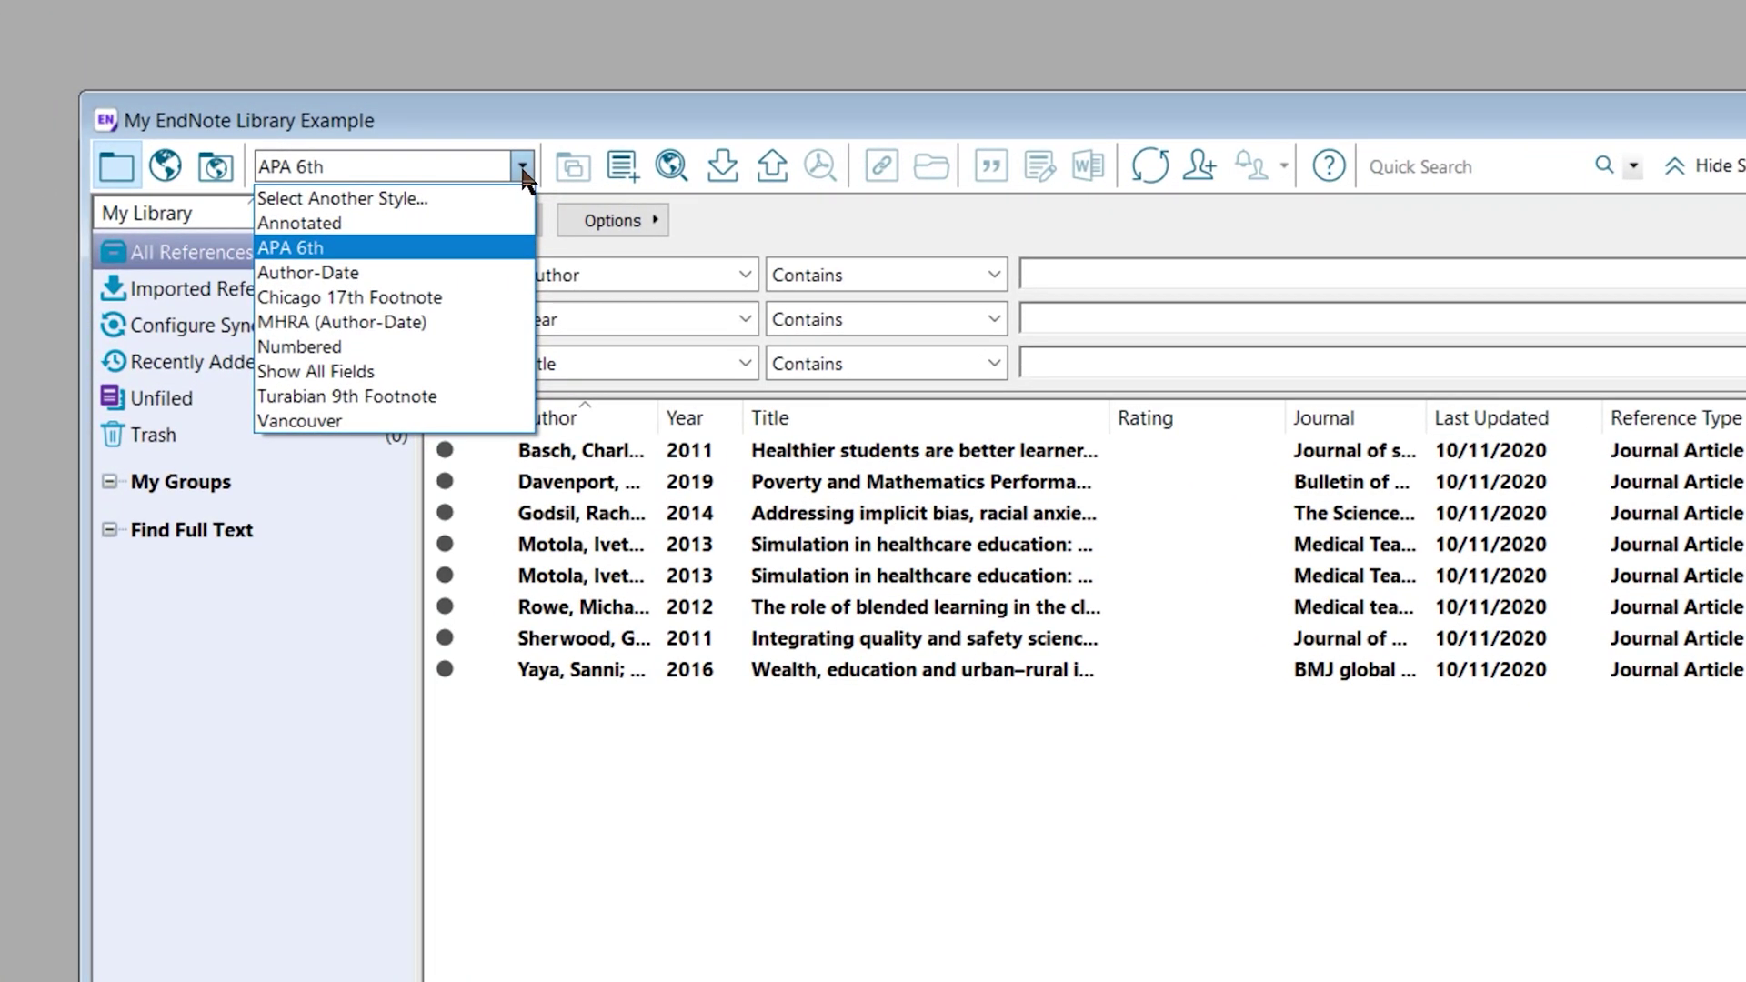
{"action": "left_click", "coordinate": [524, 173]}
{"action": "left_click", "coordinate": [523, 172]}
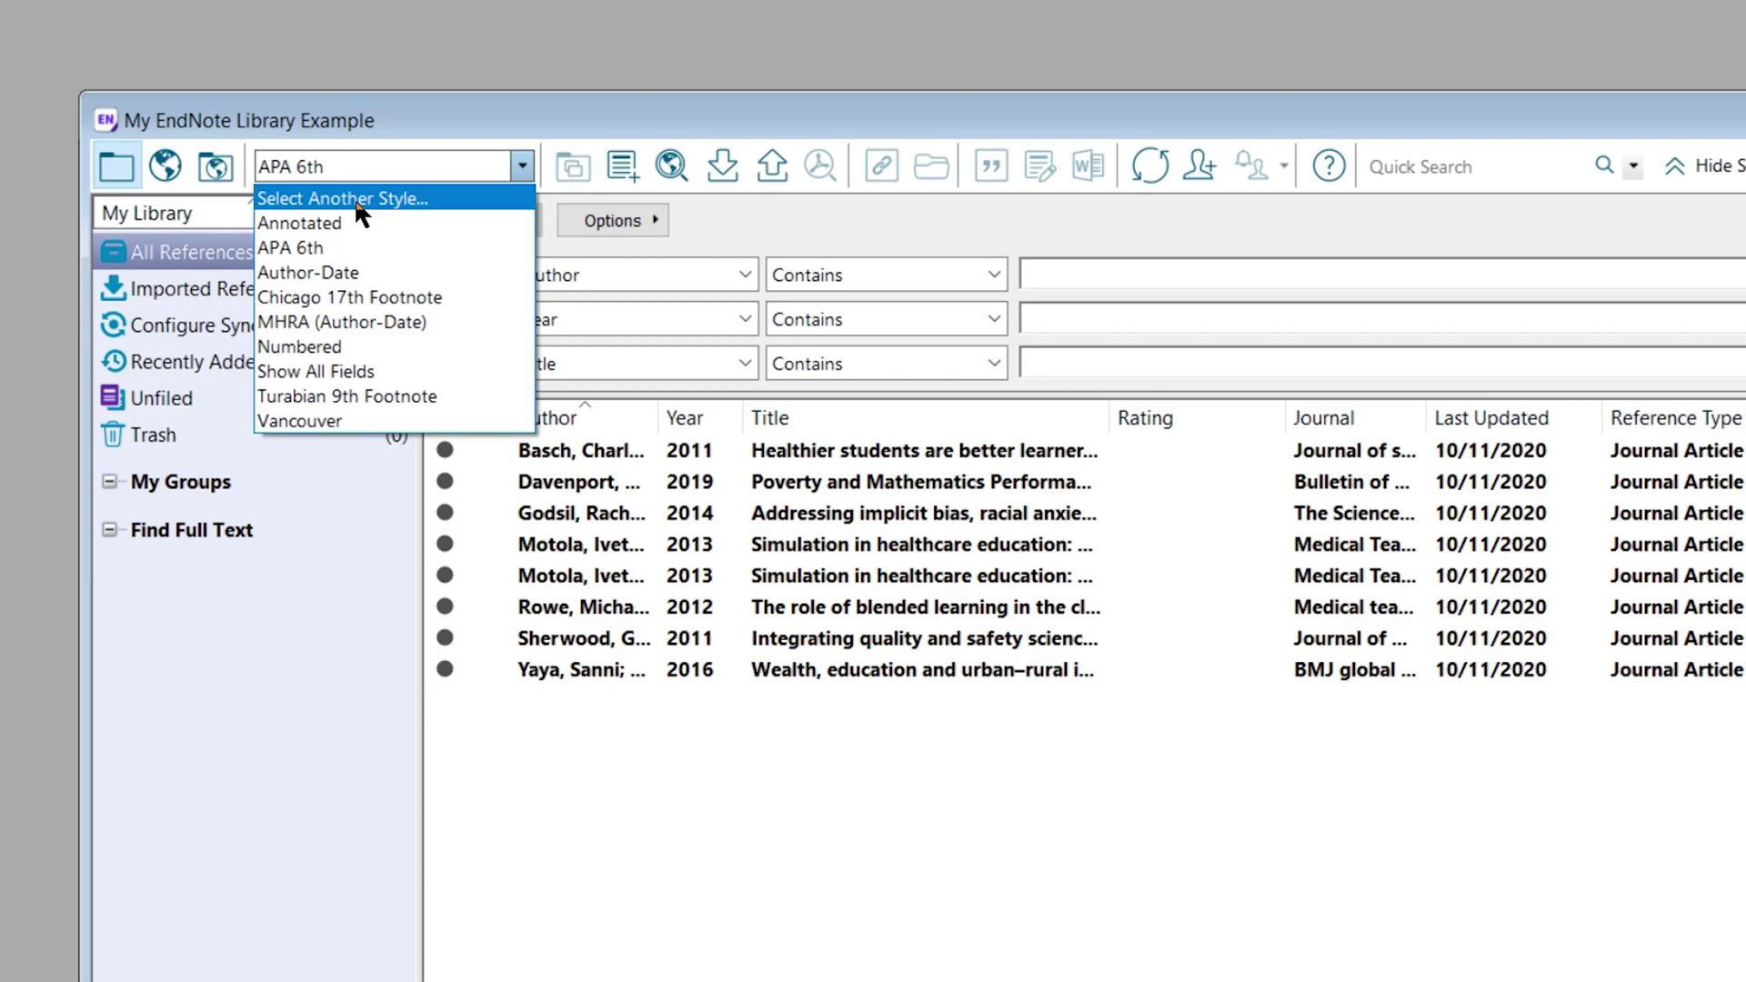
{"action": "left_click", "coordinate": [387, 202]}
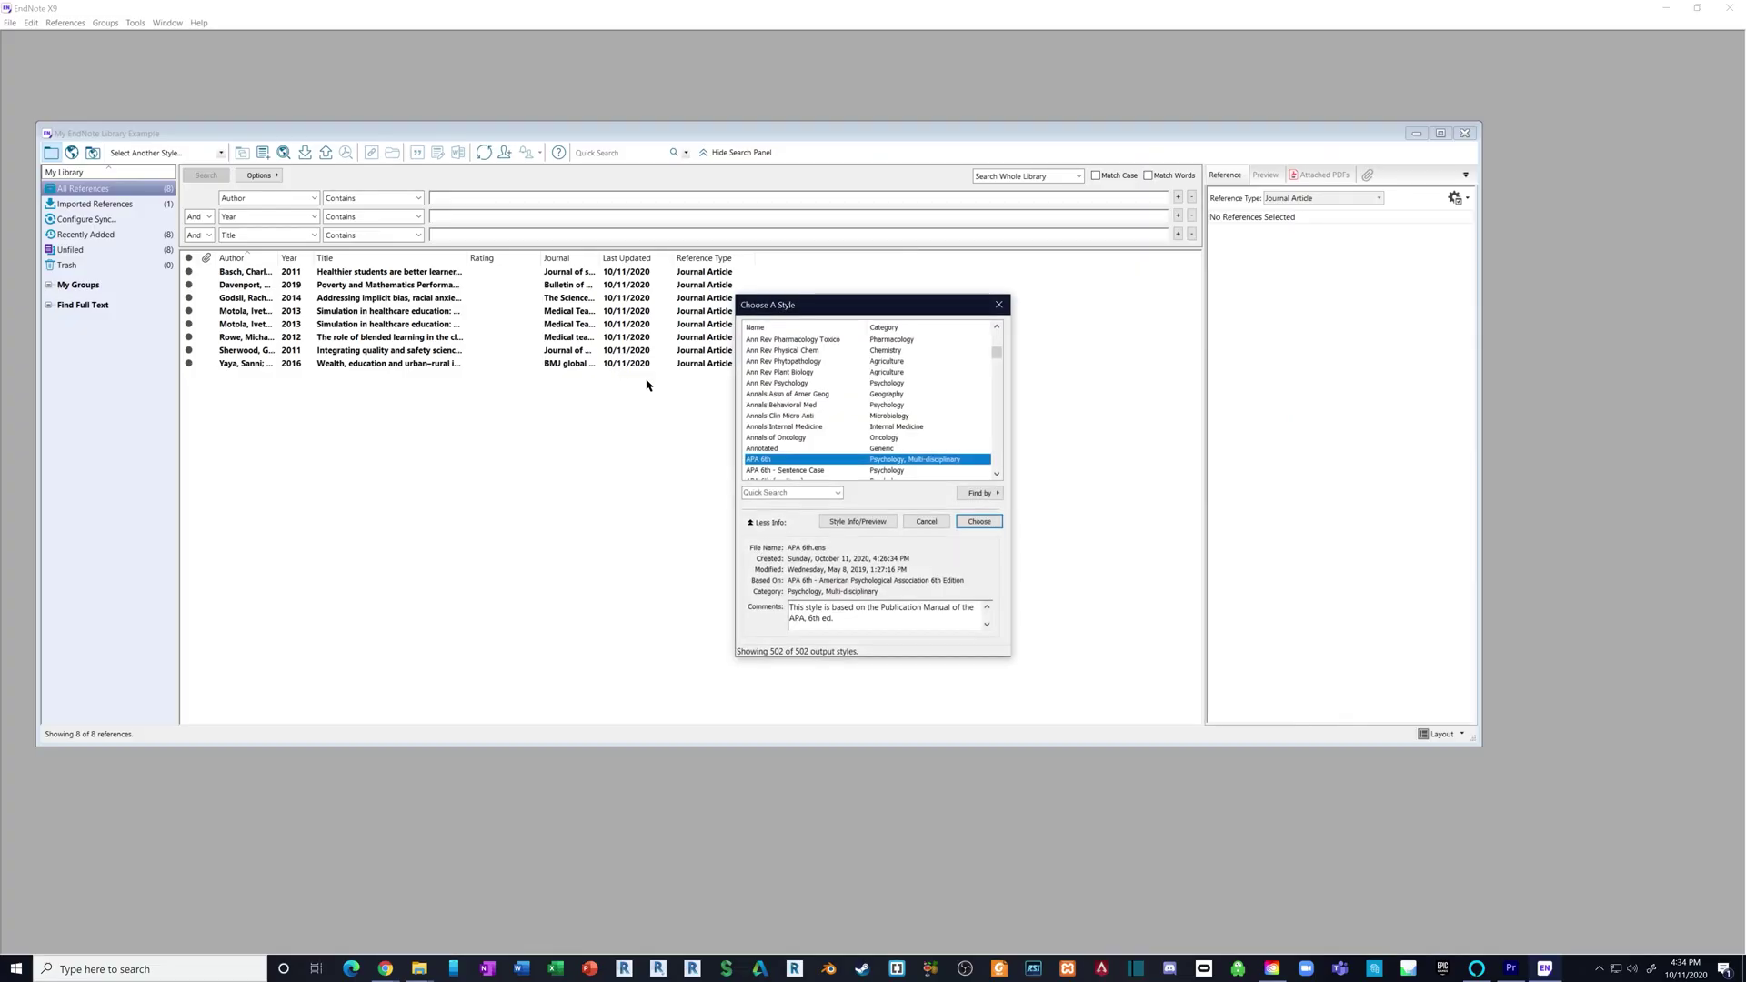
{"action": "scroll", "coordinate": [888, 413], "scroll_direction": "down", "scroll_amount": 1}
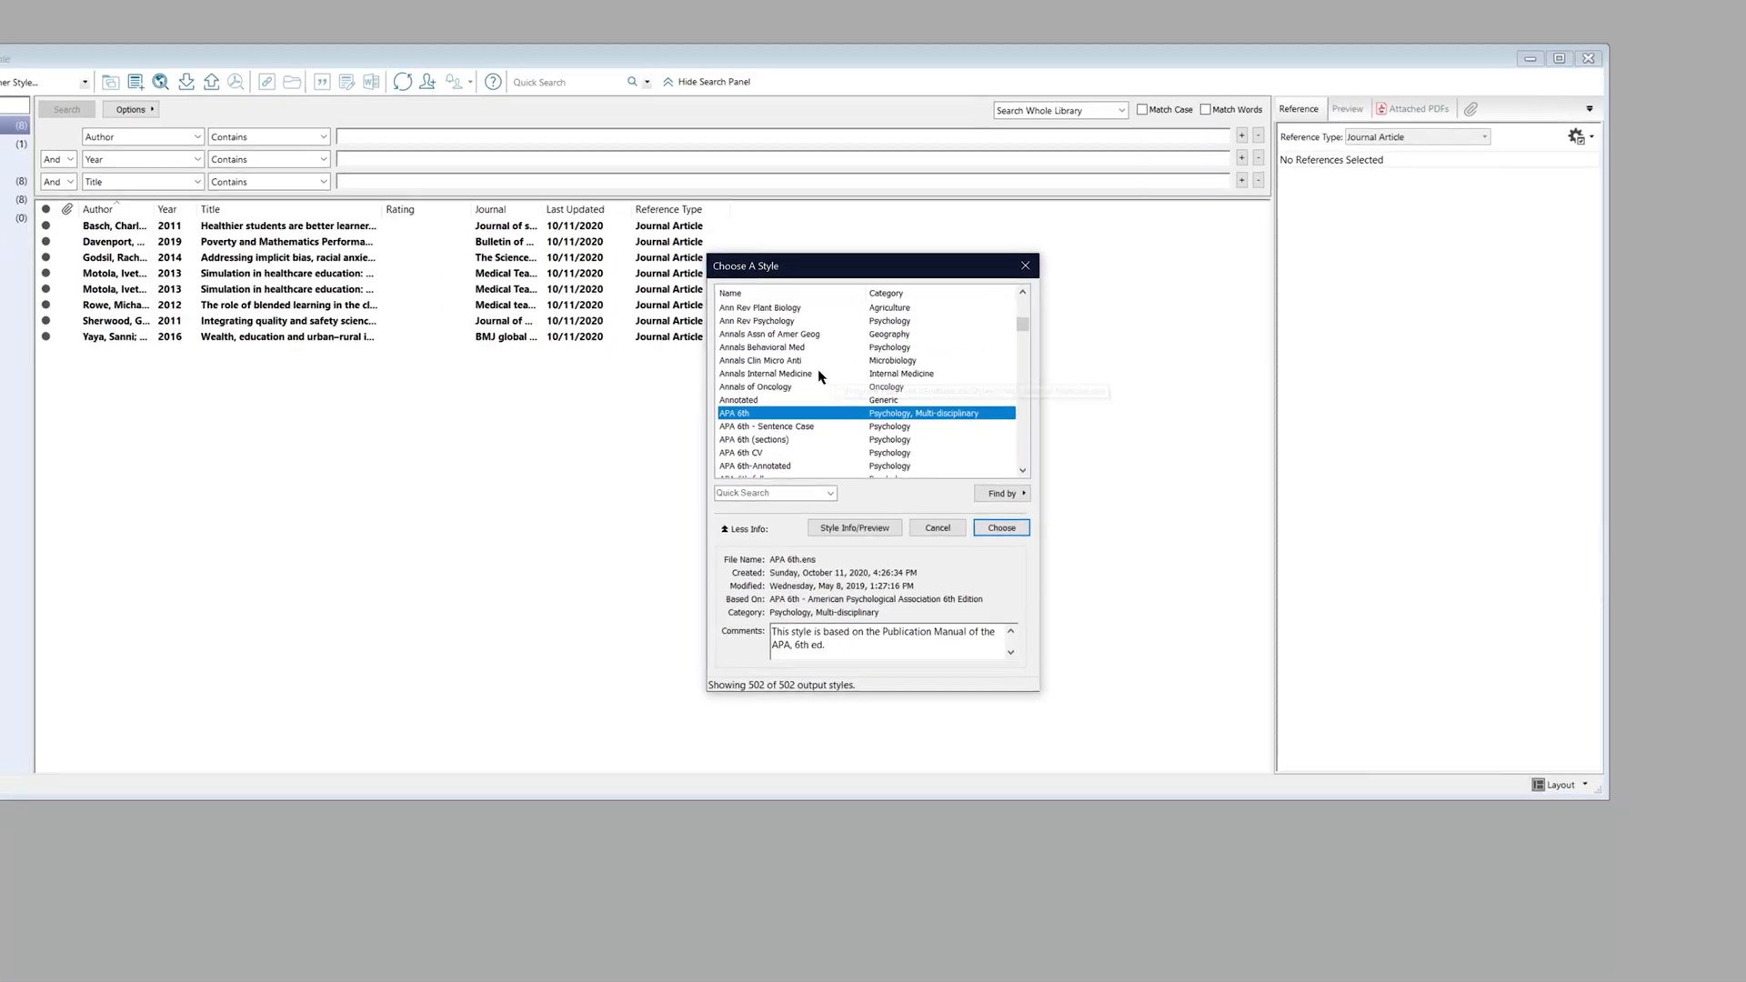
{"action": "scroll", "coordinate": [864, 393], "scroll_direction": "down", "scroll_amount": 1}
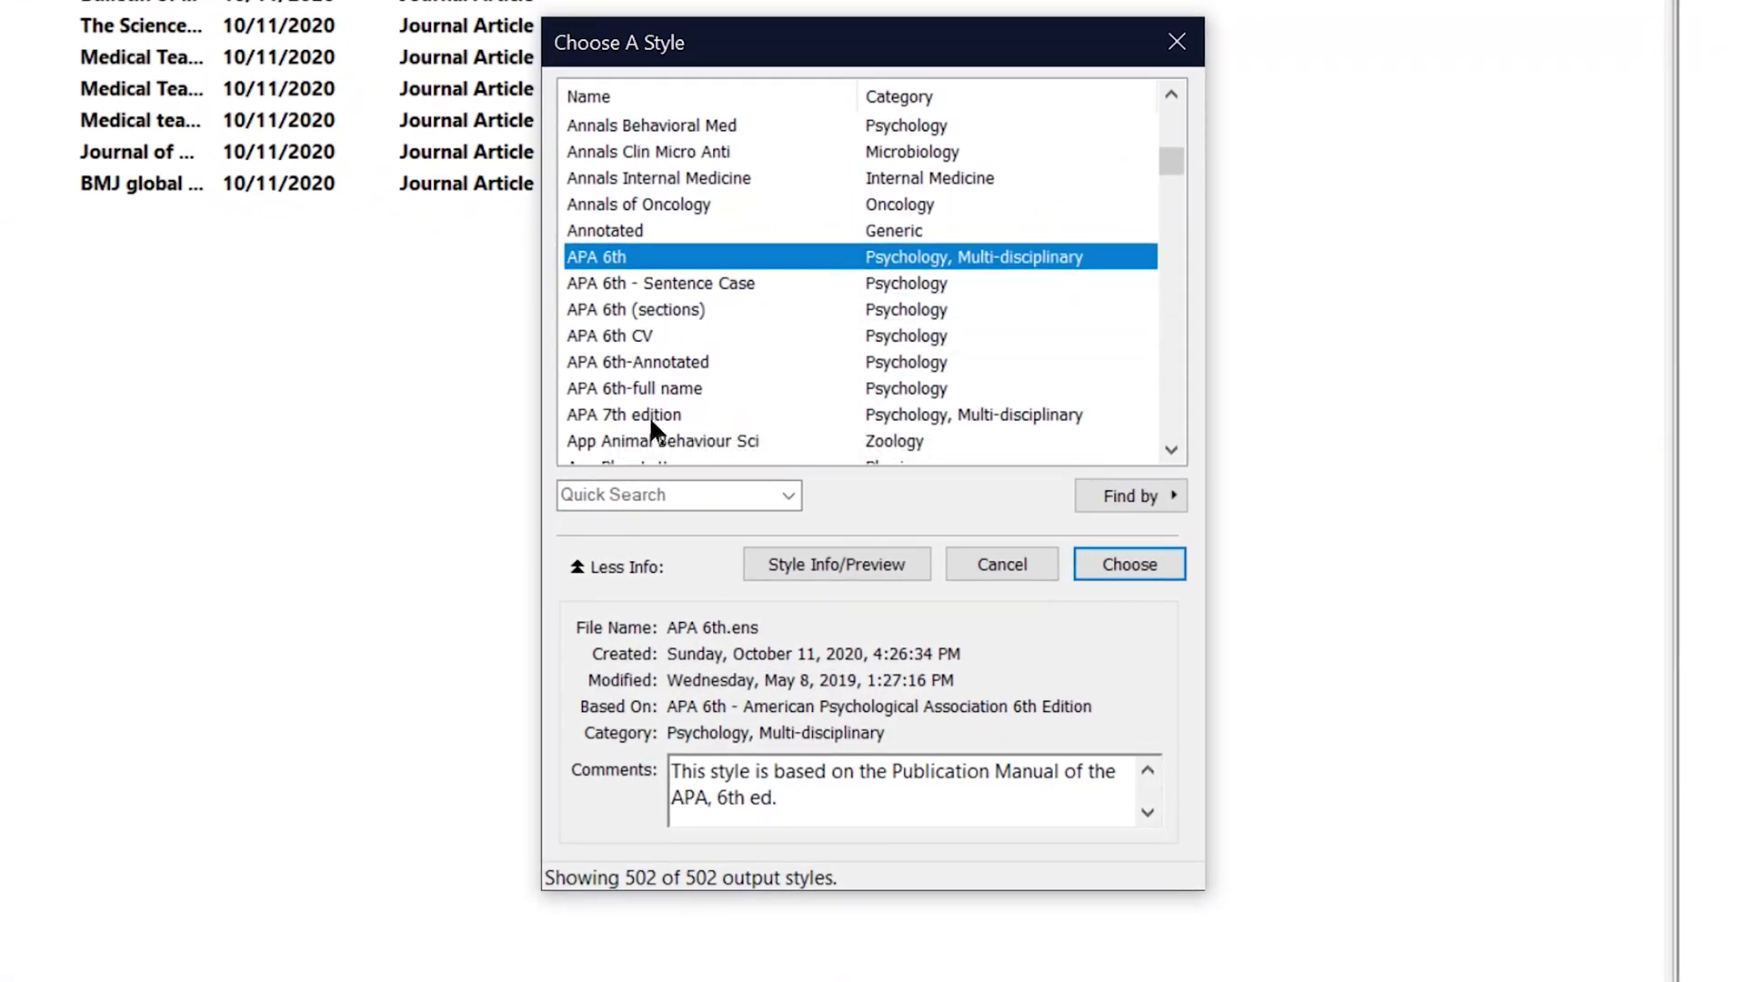
{"action": "left_click", "coordinate": [618, 414]}
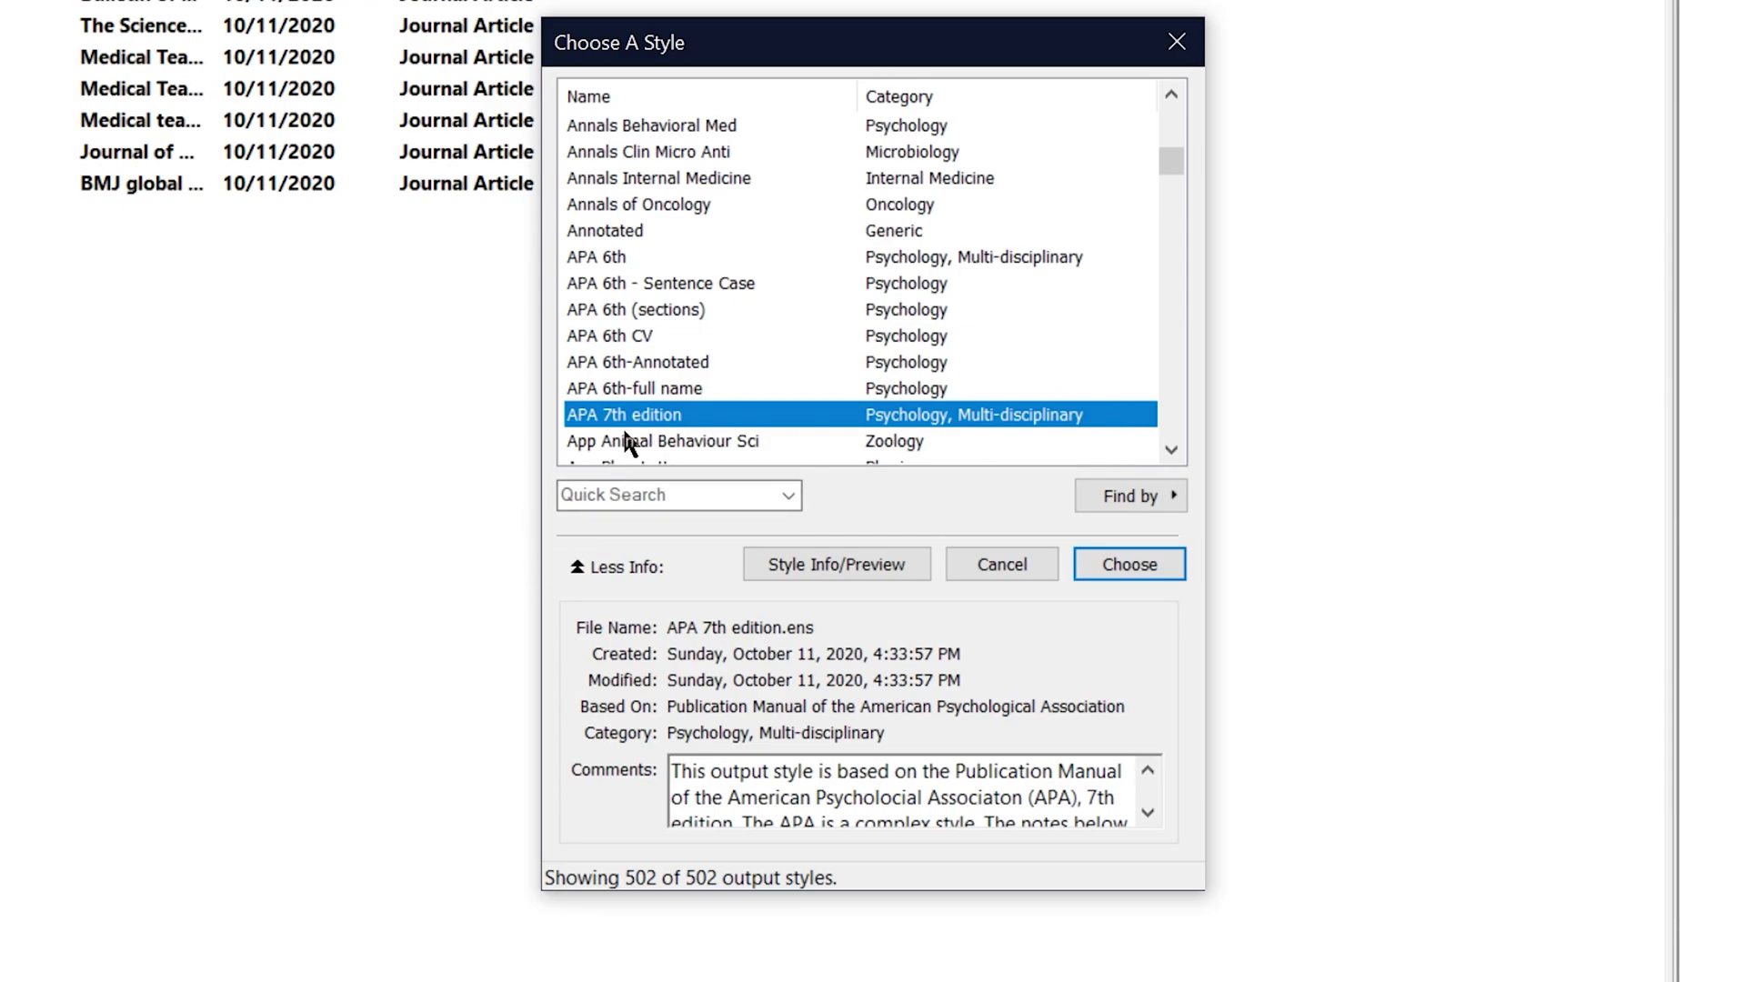
{"action": "left_click", "coordinate": [1129, 564]}
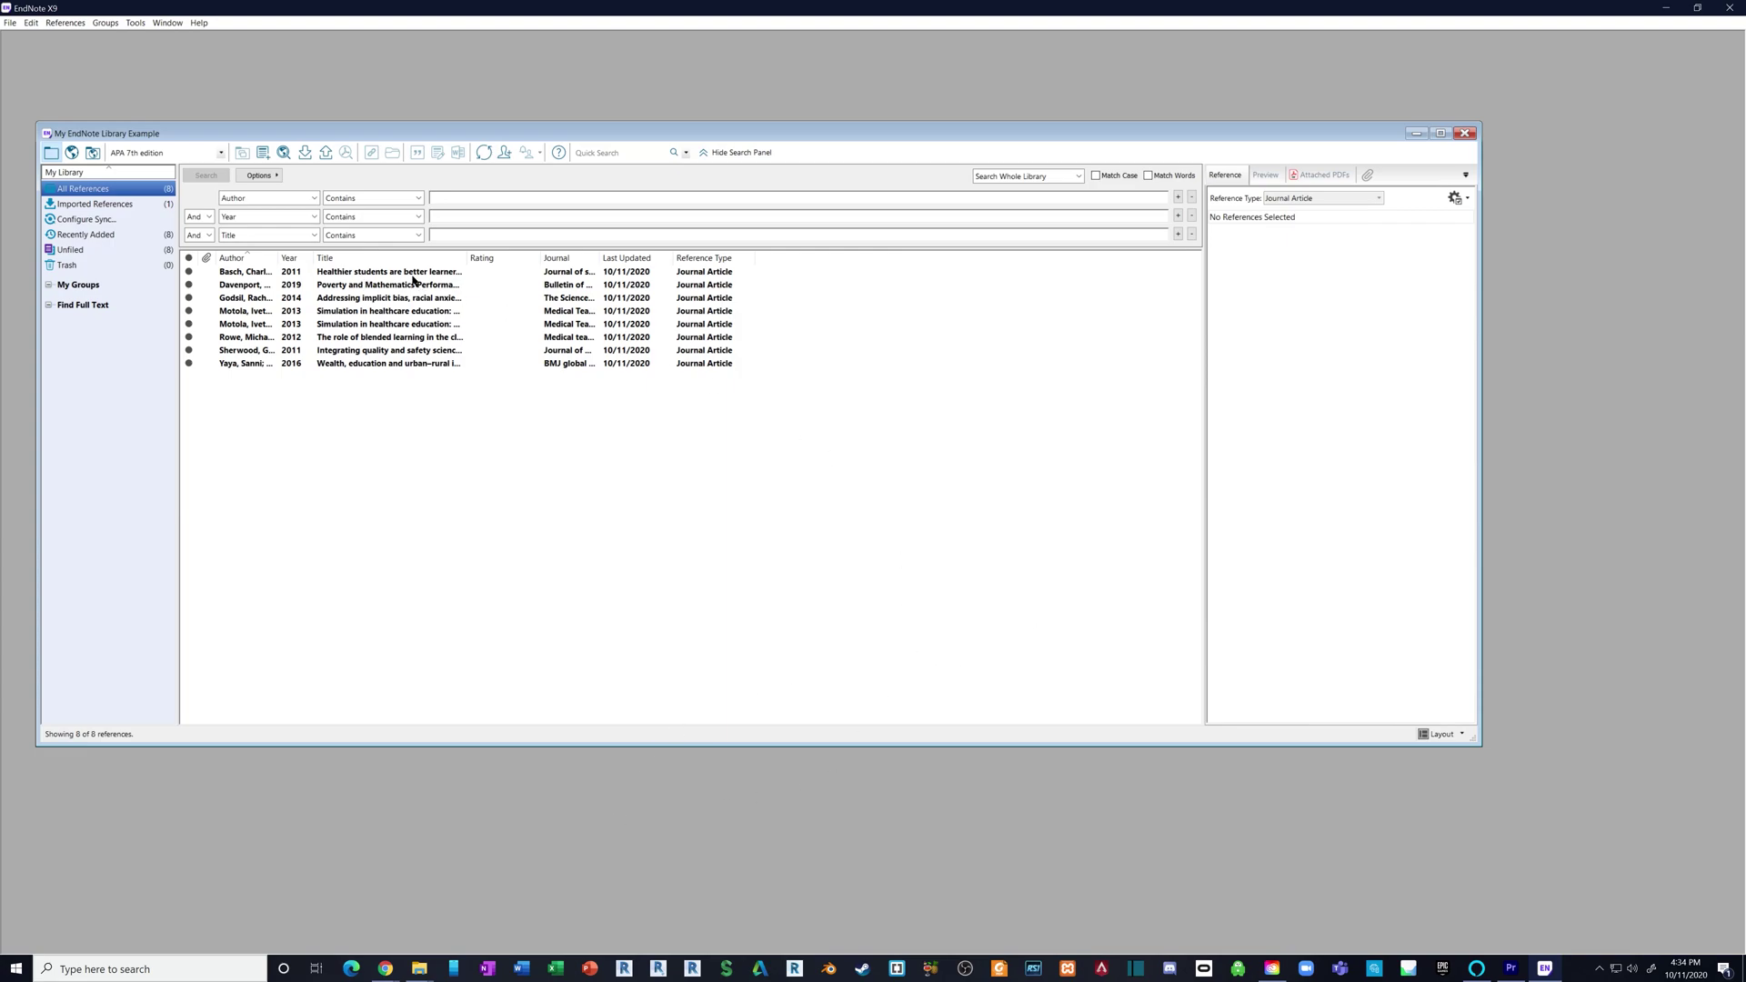
- Create a blank Word document with a centred 'References' heading
{"action": "left_click", "coordinate": [521, 968]}
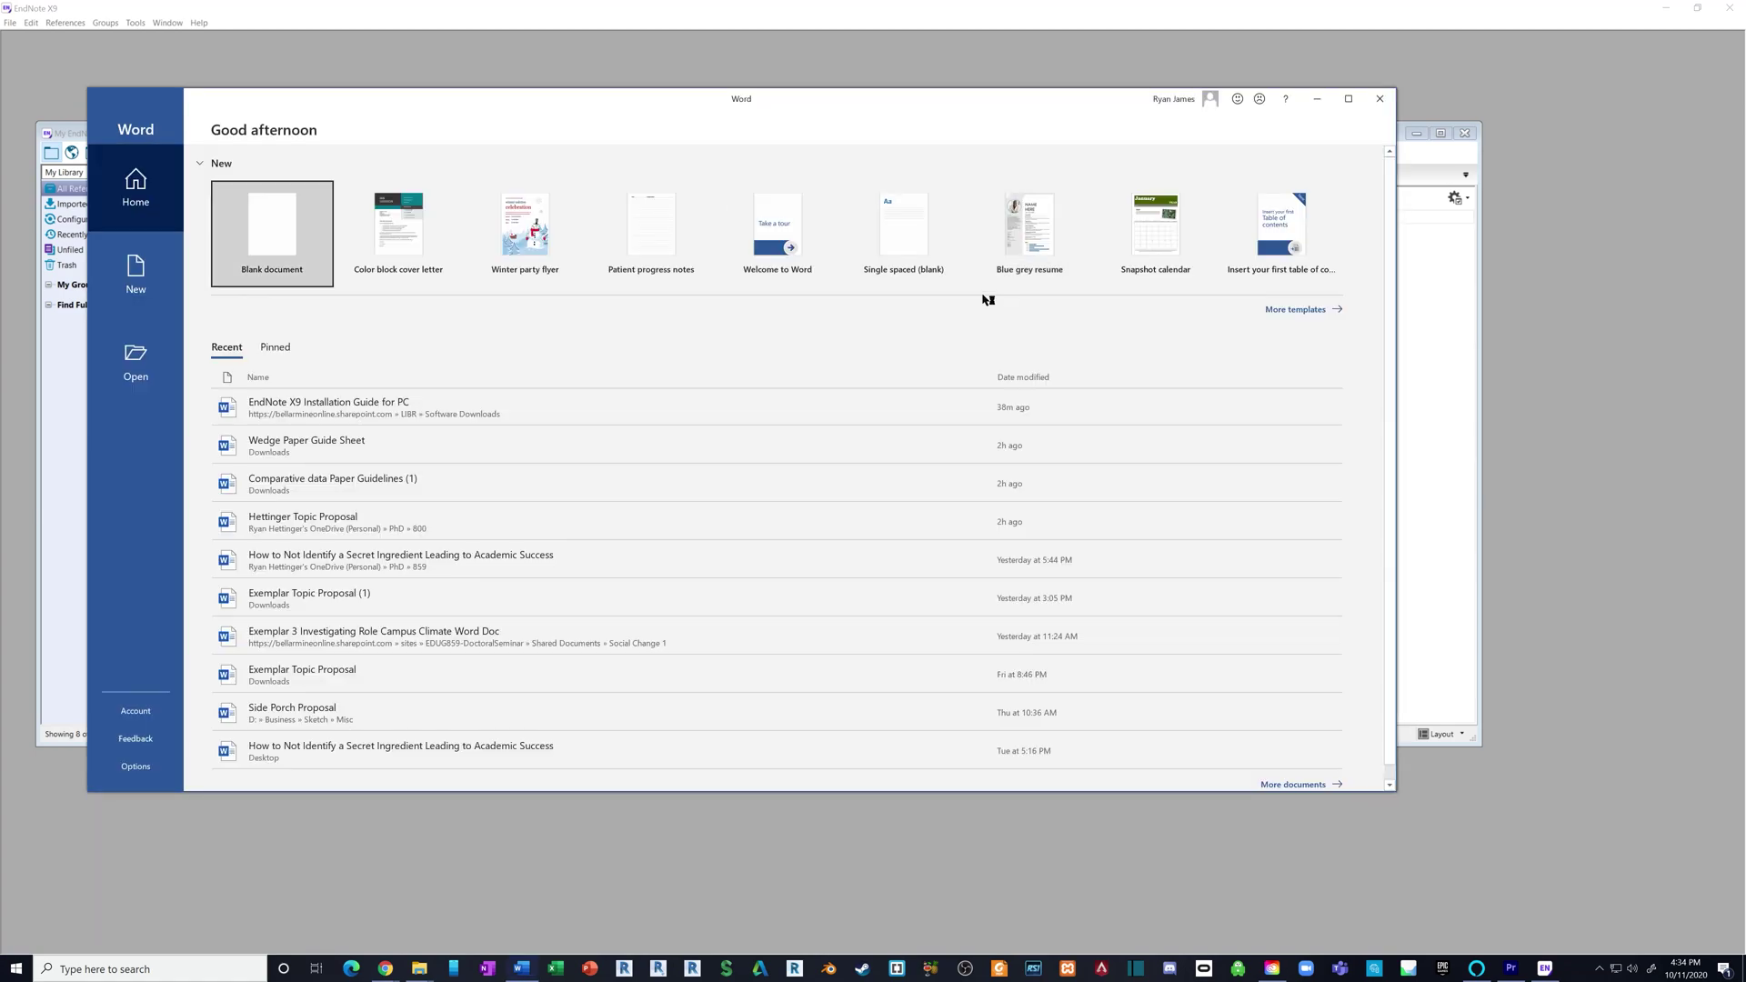
{"action": "left_click", "coordinate": [298, 263]}
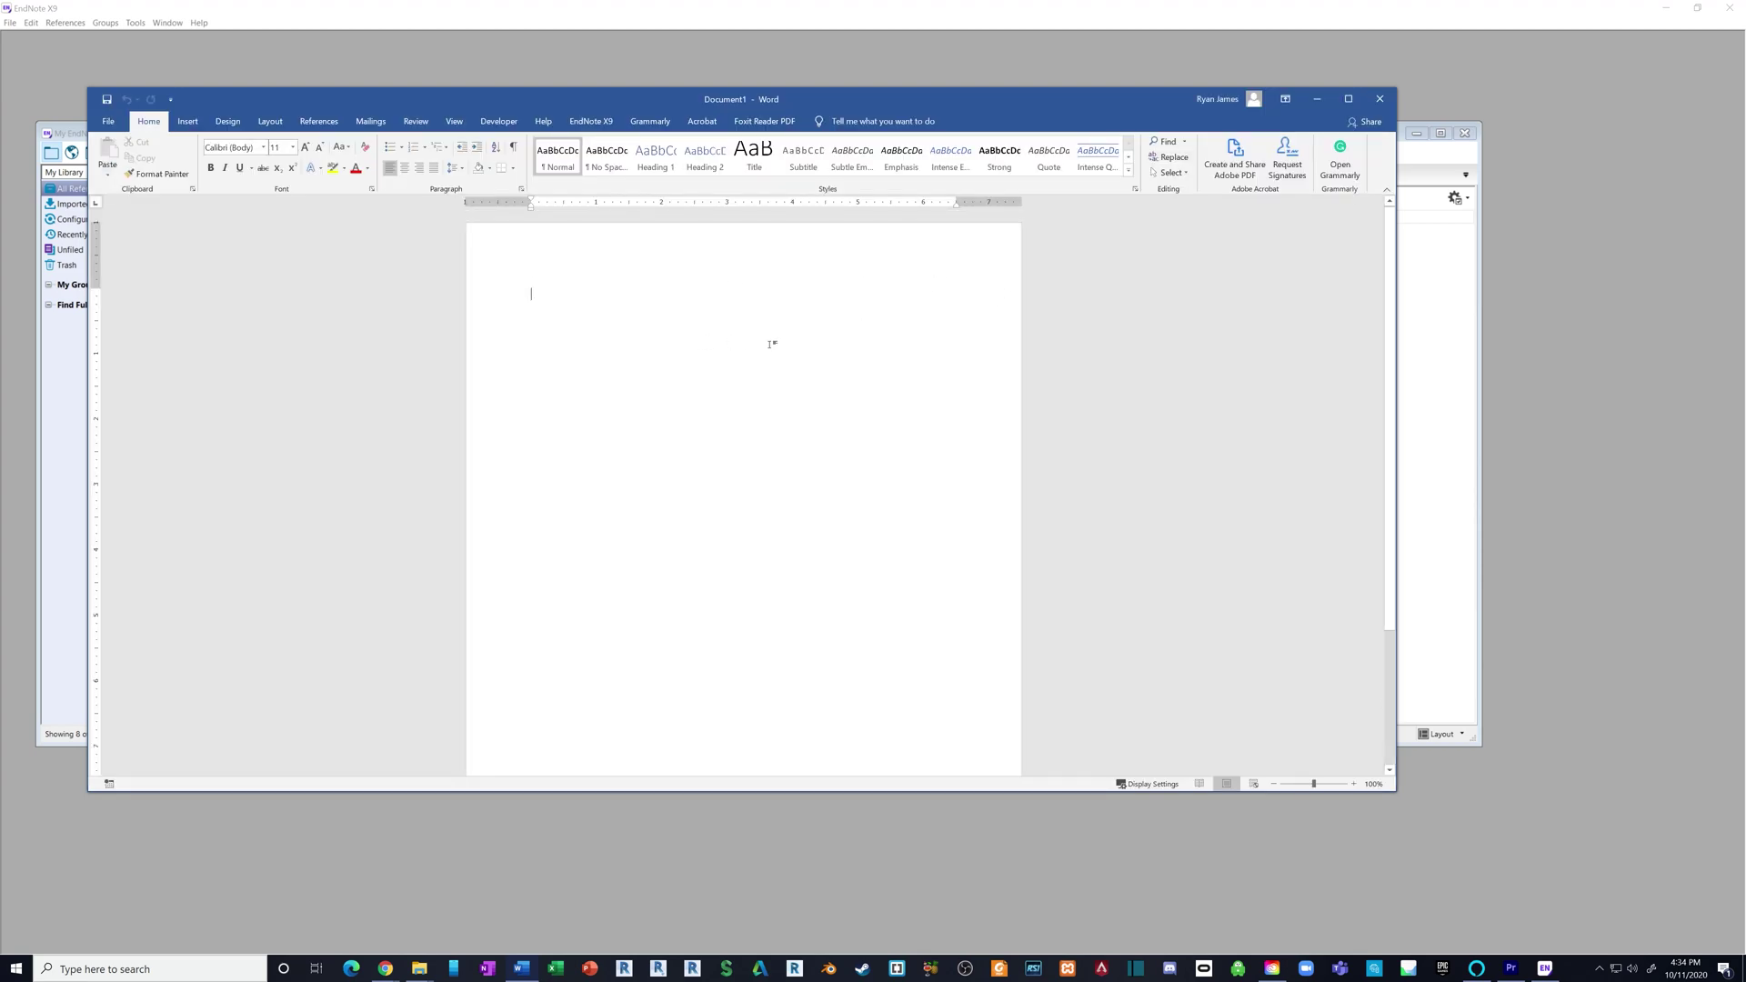
{"action": "type", "text": "References"}
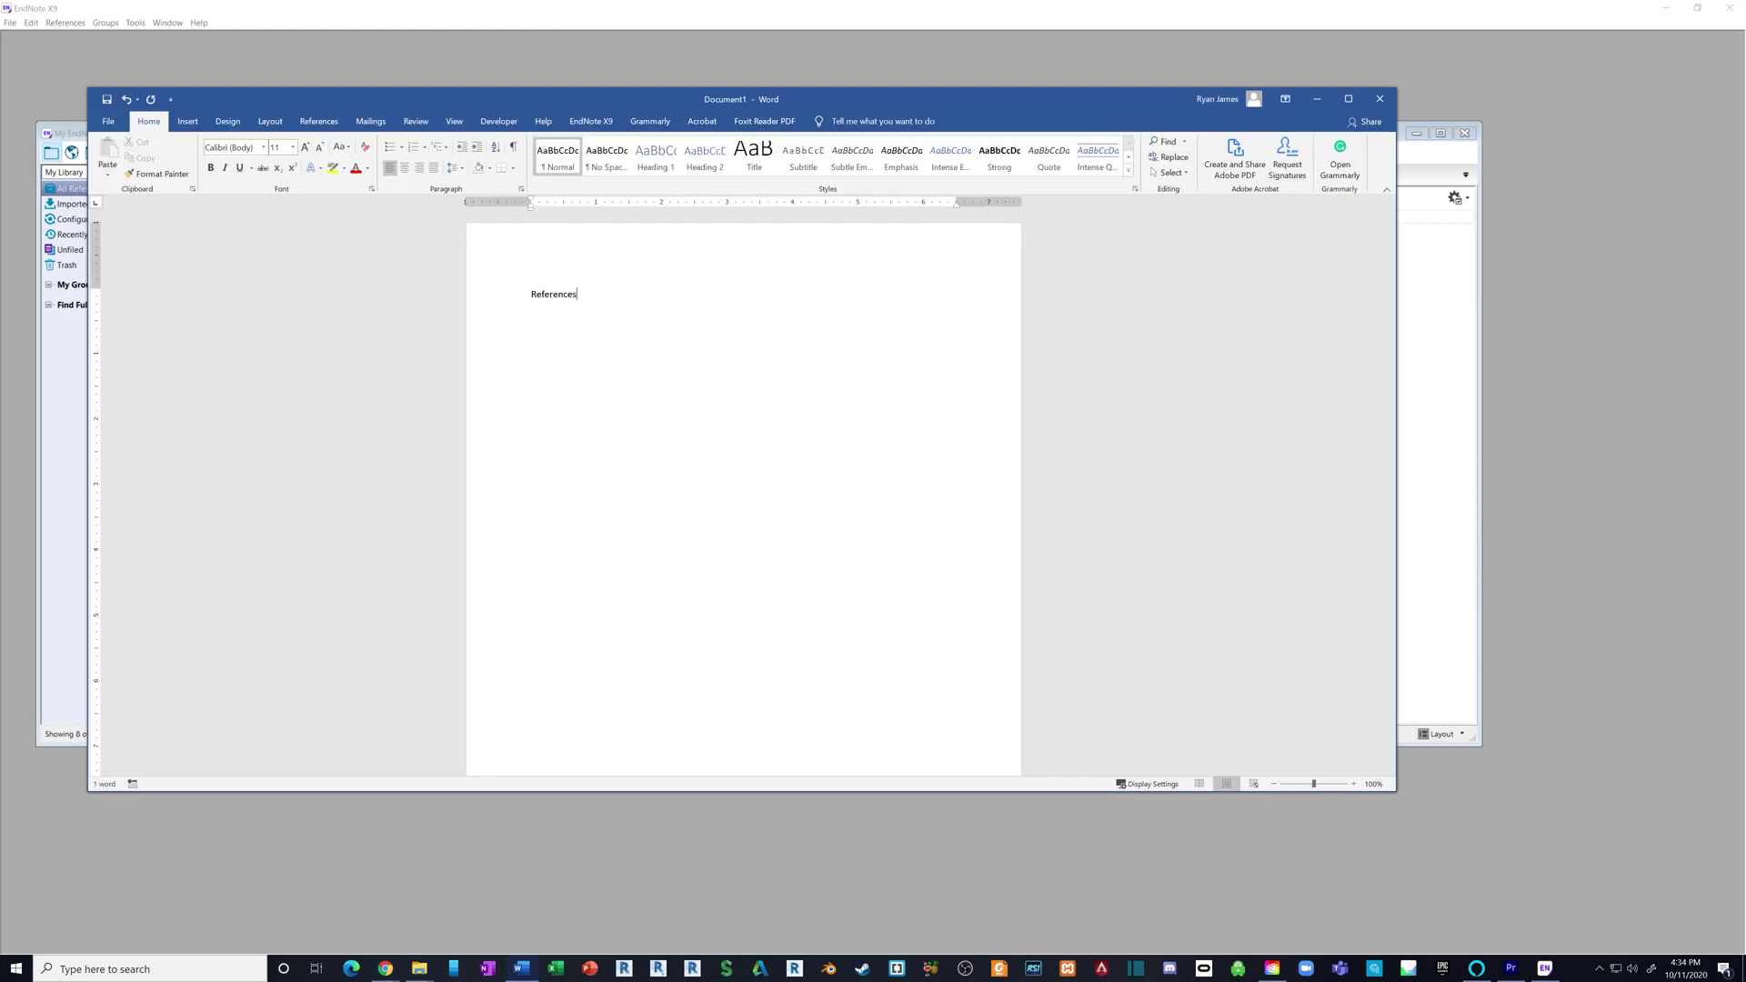
{"action": "double_click", "coordinate": [535, 300]}
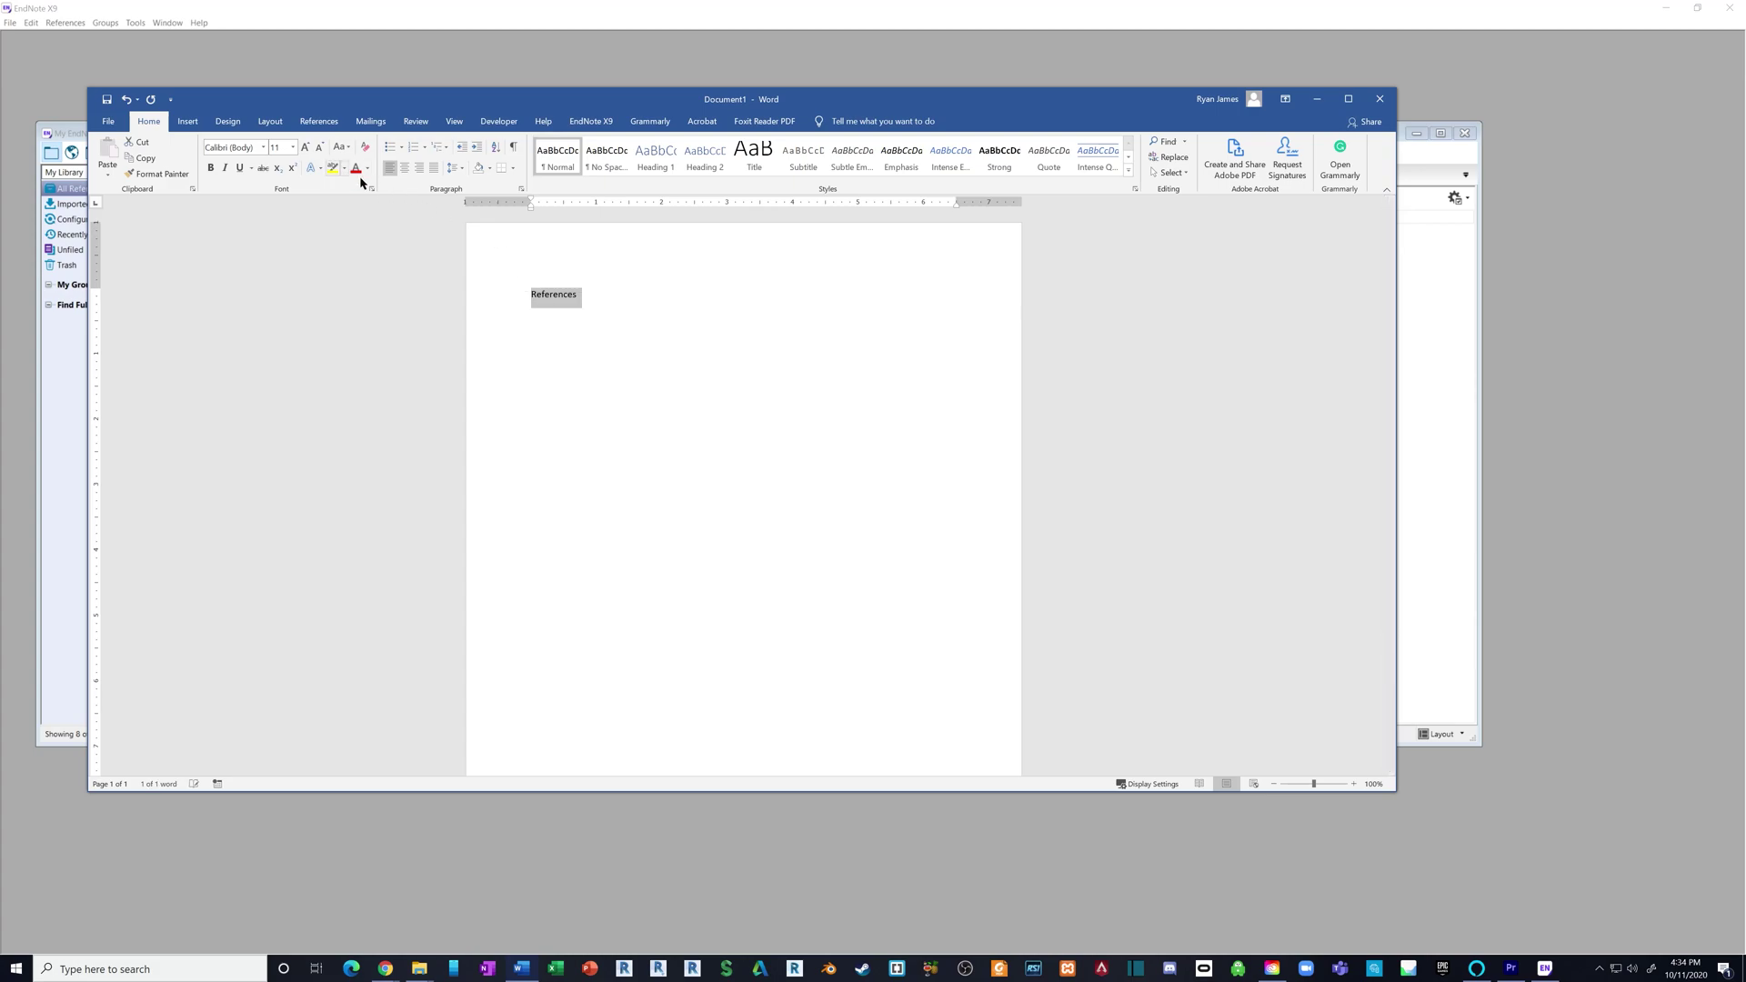
{"action": "left_click", "coordinate": [404, 171]}
- Add a left-aligned empty line below the heading and move Word aside to reveal EndNote
{"action": "left_click", "coordinate": [780, 298]}
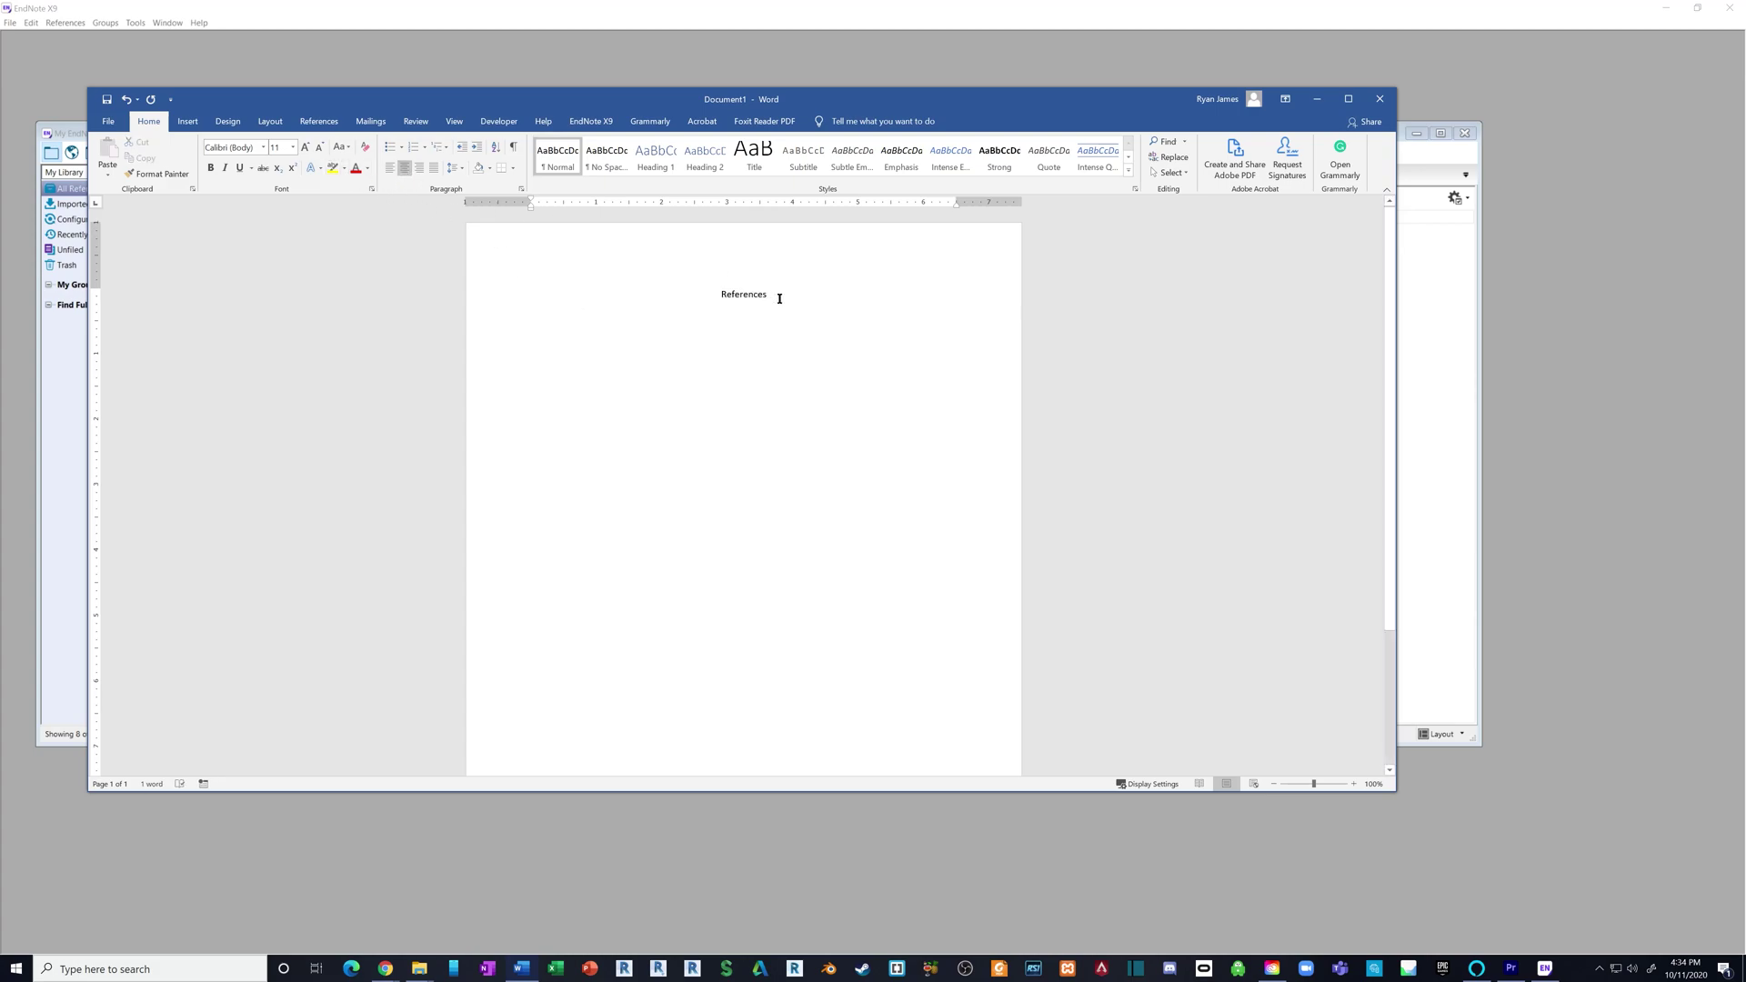
{"action": "key", "text": "Return"}
{"action": "left_click", "coordinate": [390, 167]}
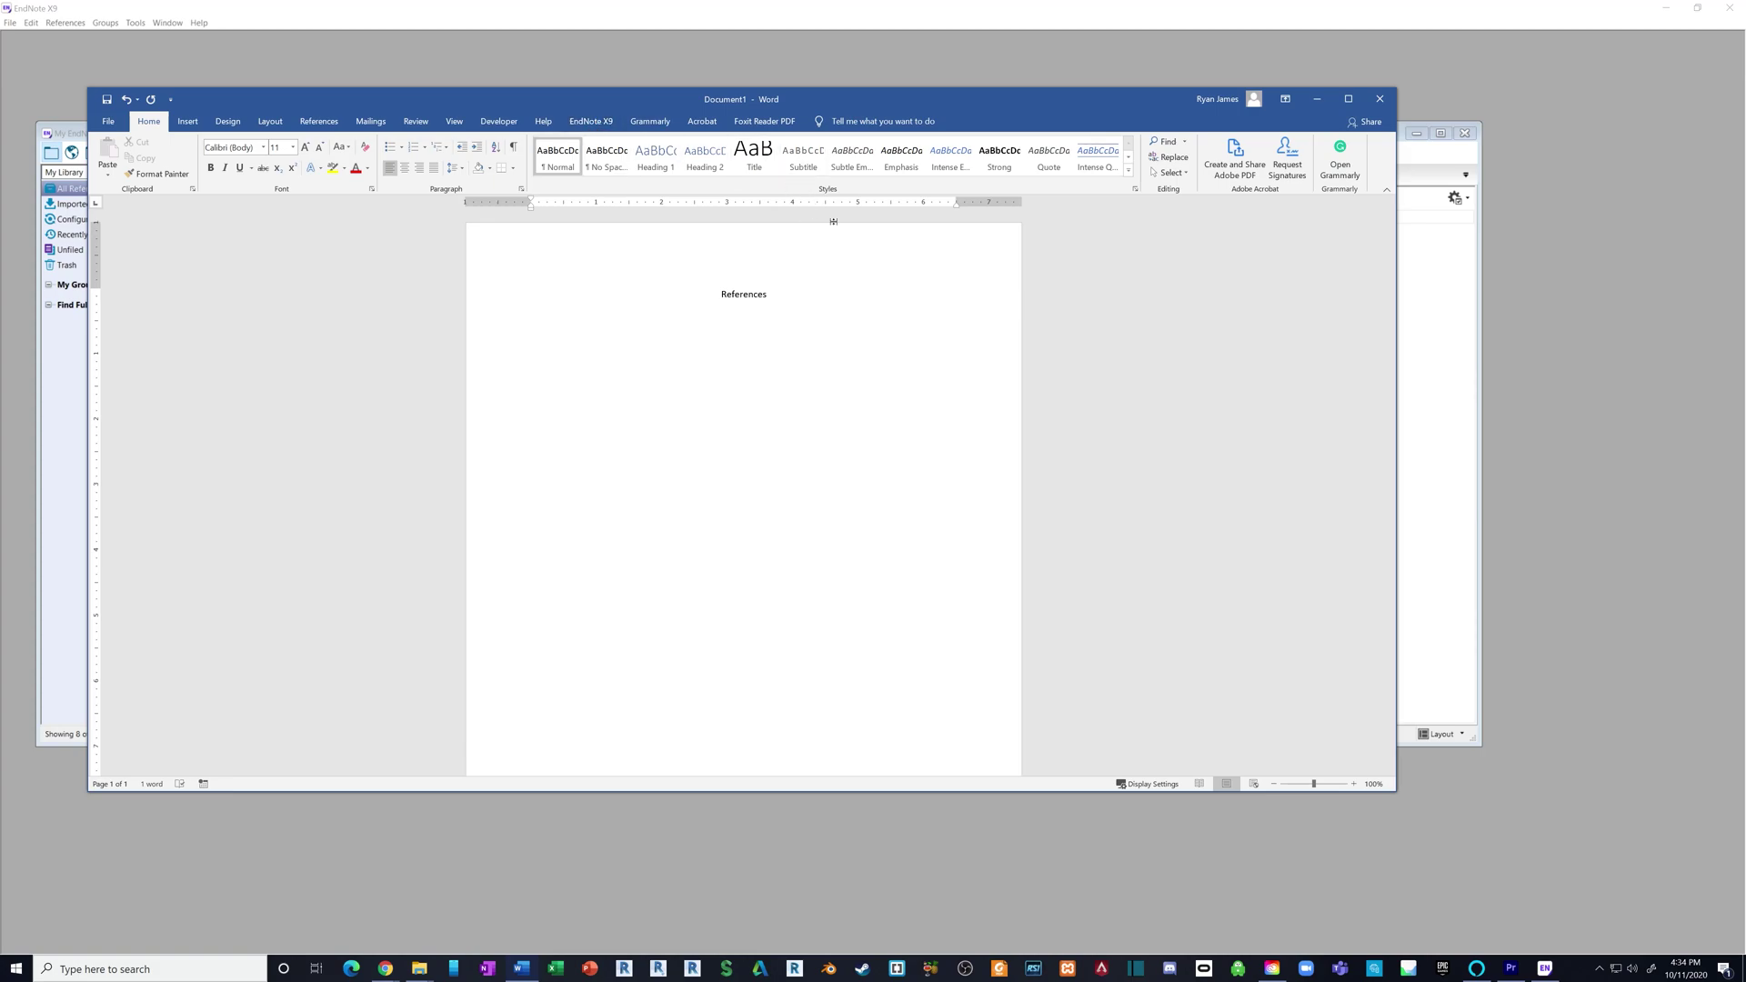
{"action": "left_click_drag", "start_coordinate": [1041, 114], "coordinate": [1188, 88]}
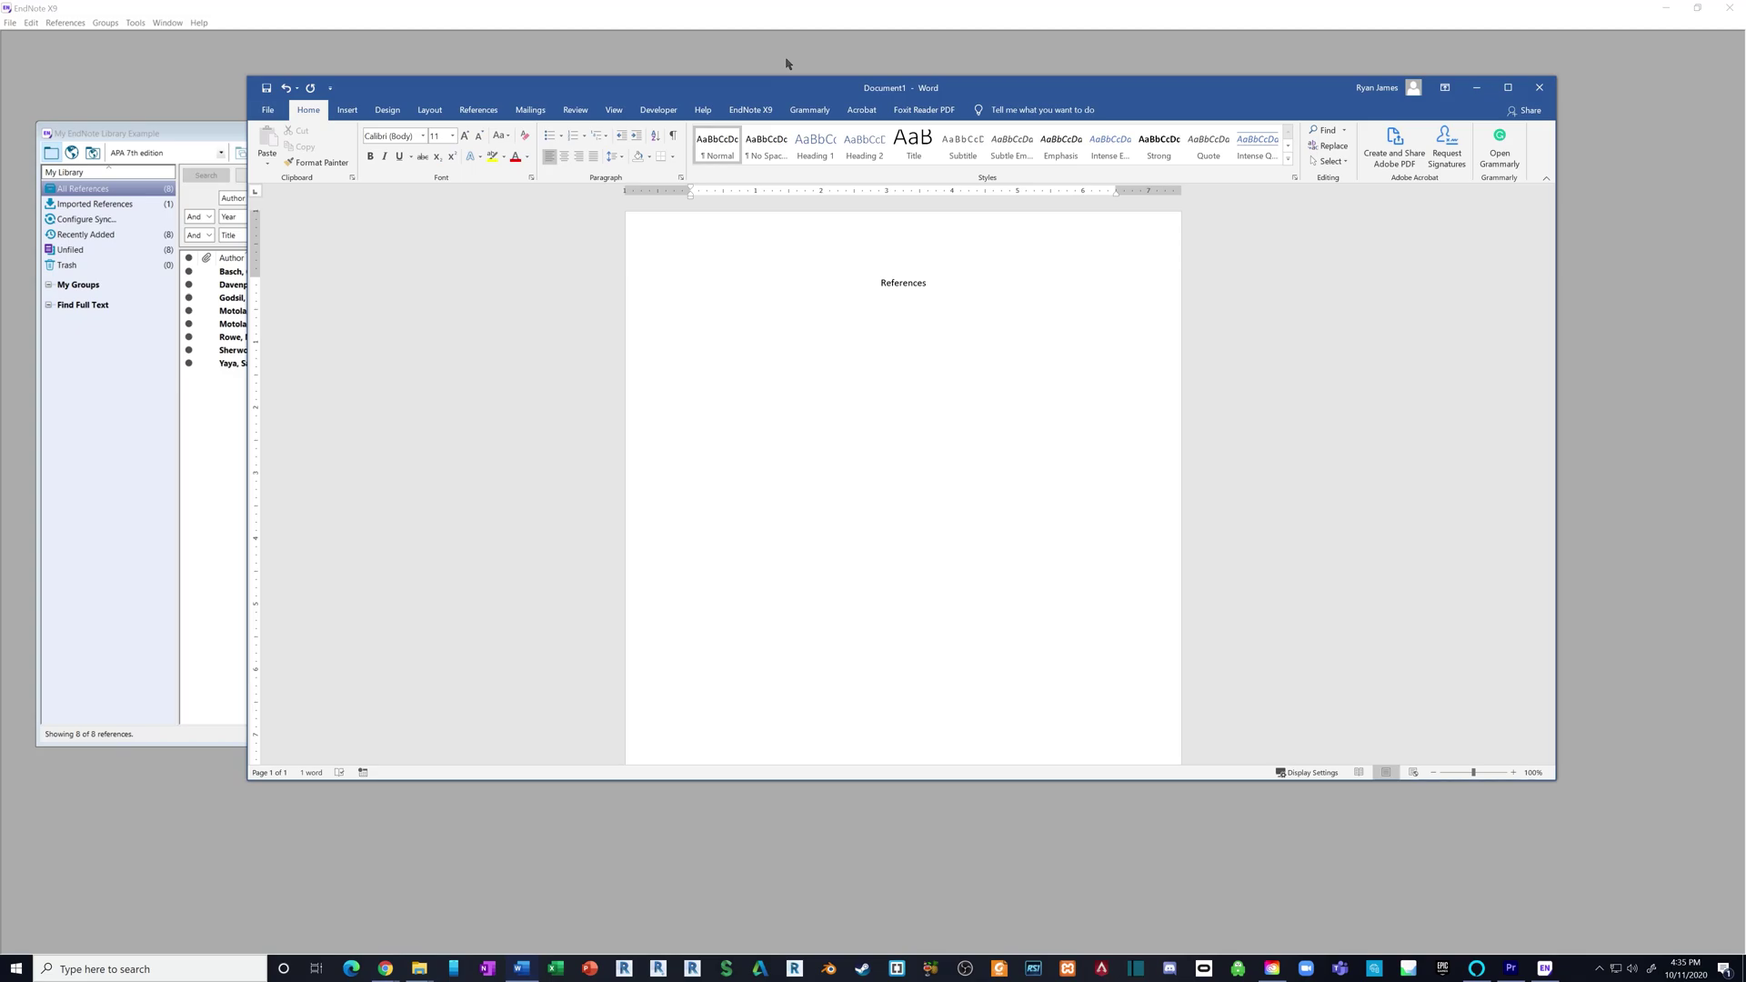
- Snap Word and EndNote side by side and insert citations for all eight references
{"action": "key", "text": "super+Right"}
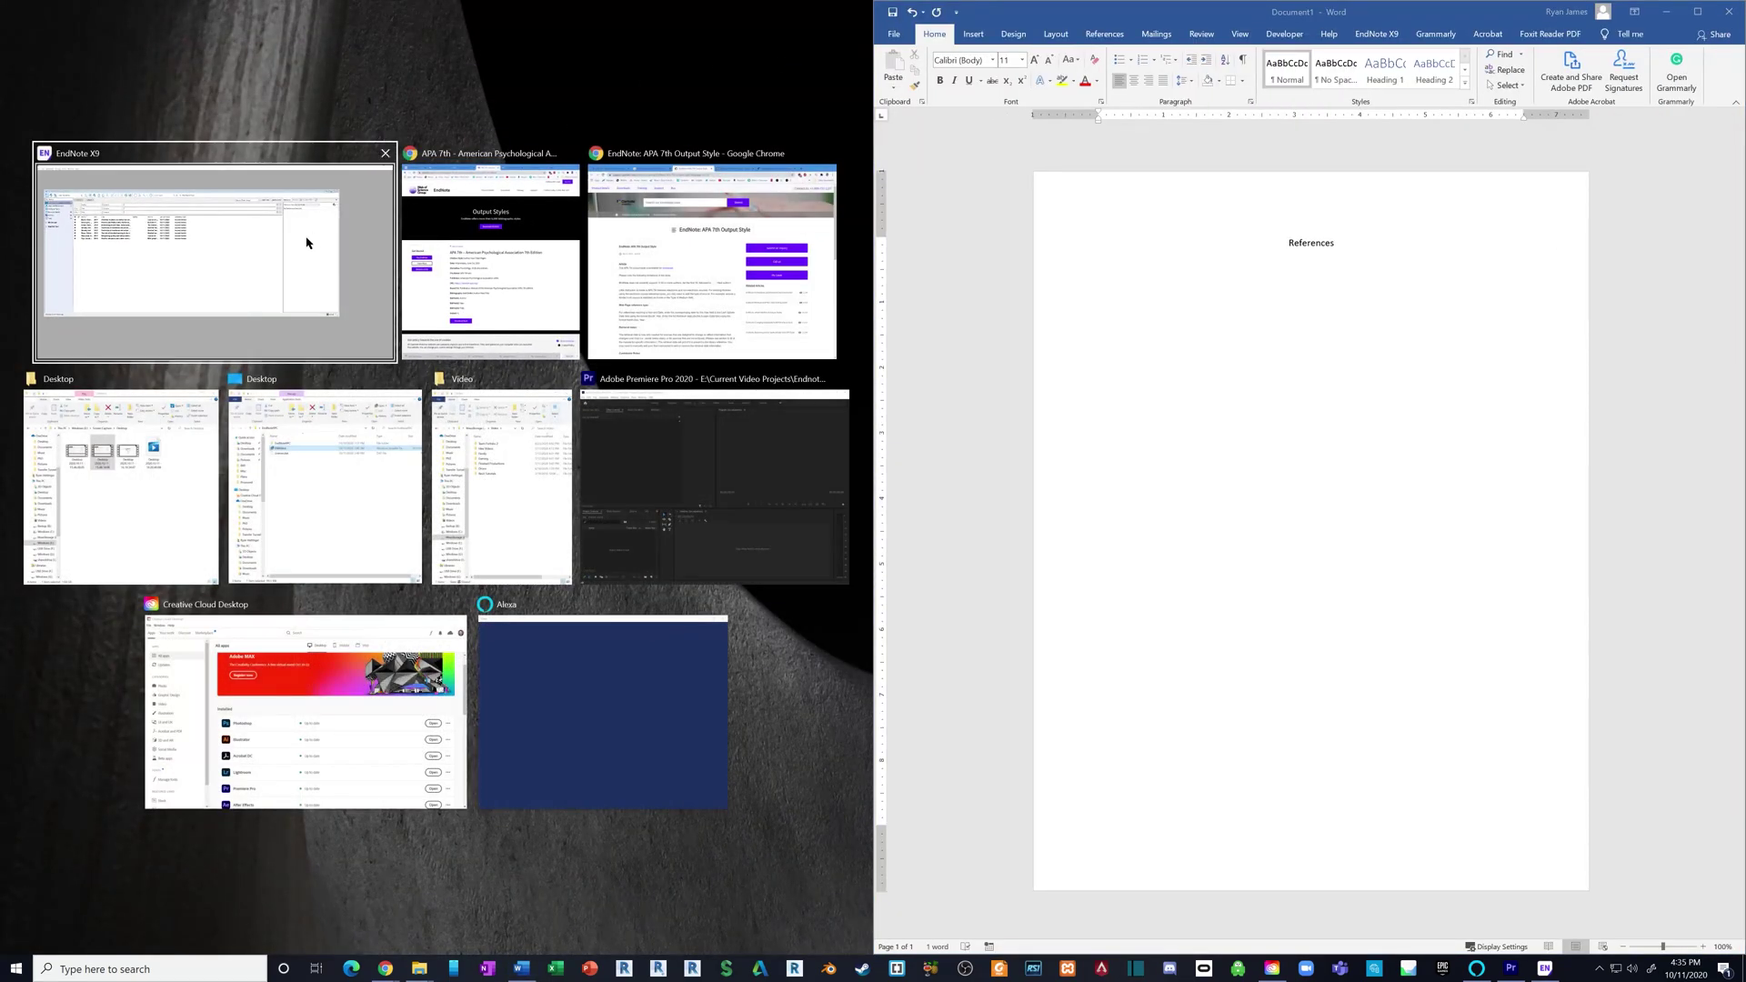
{"action": "left_click", "coordinate": [305, 238]}
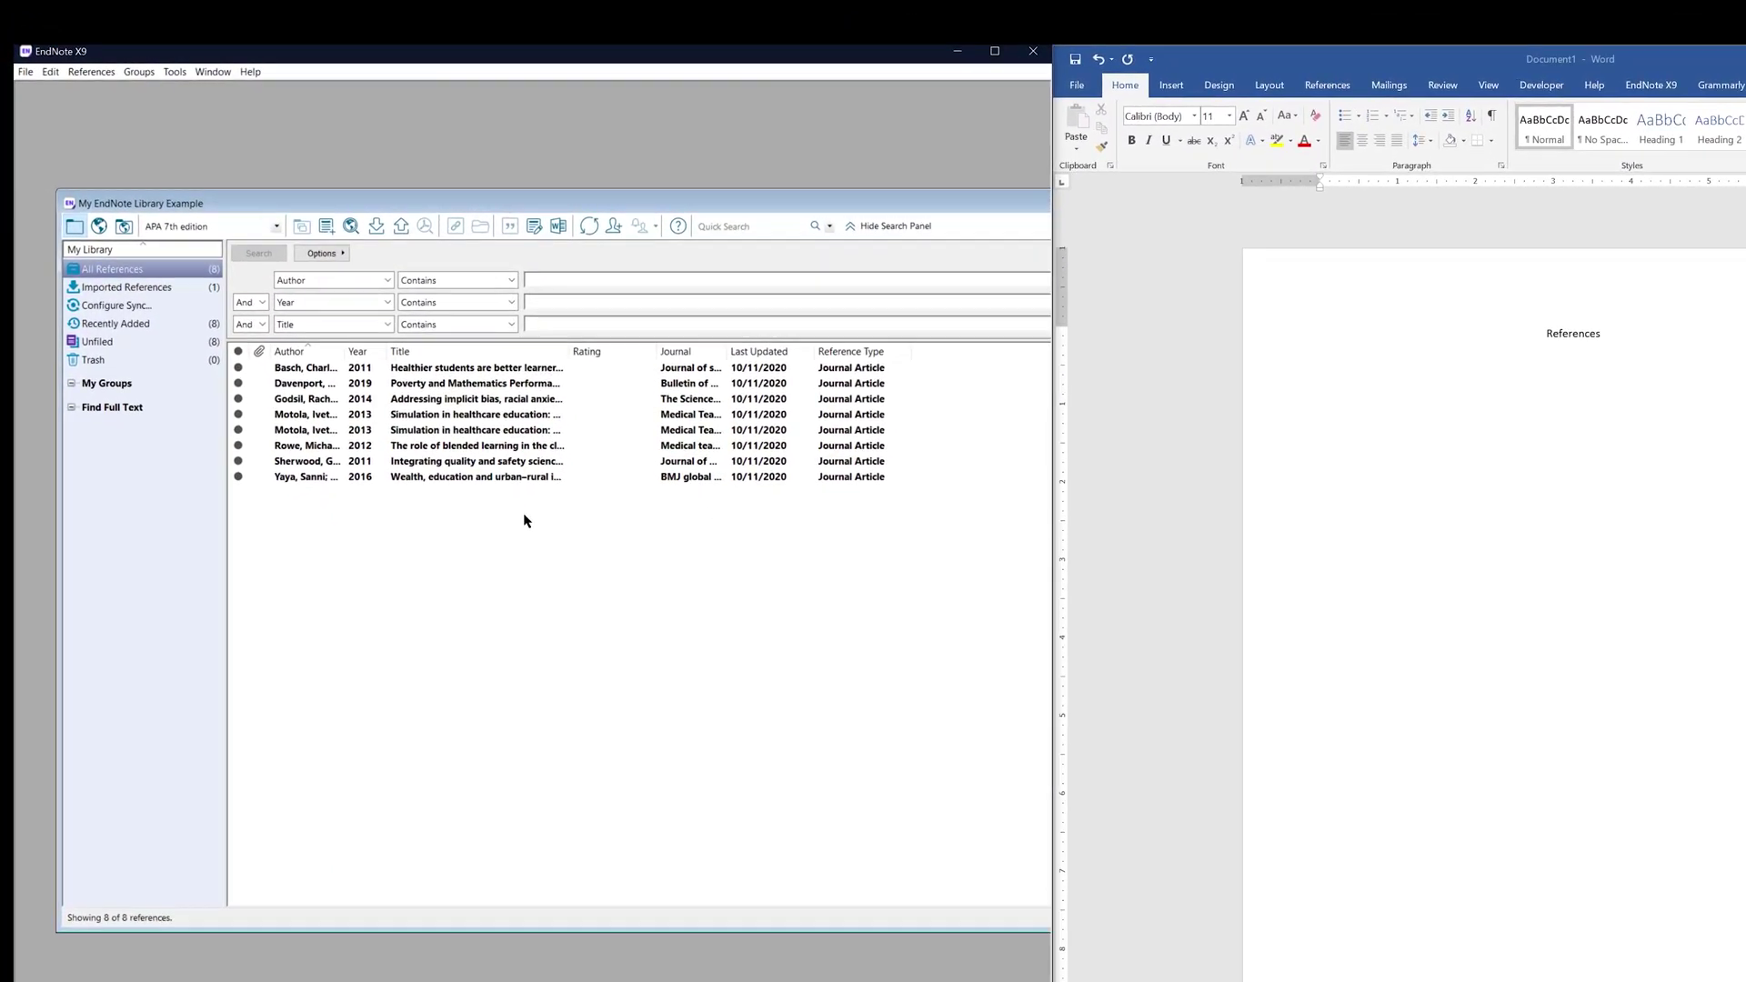
{"action": "left_click", "coordinate": [510, 380]}
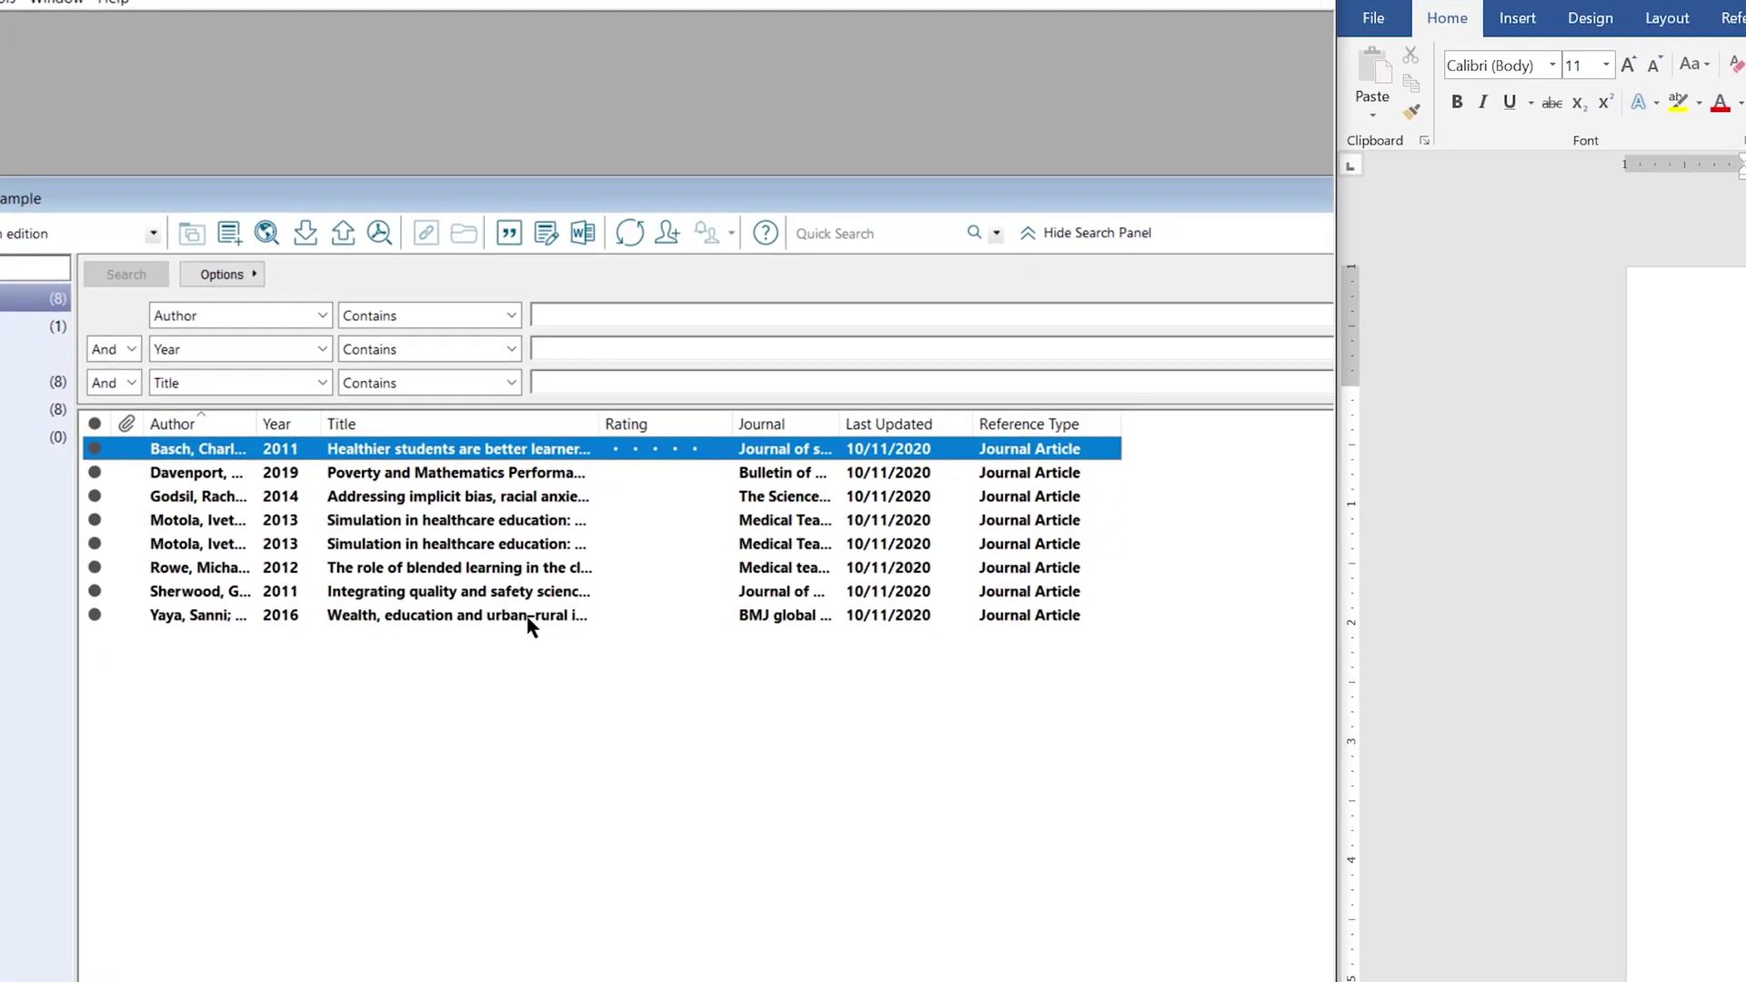
{"action": "key", "text": "ctrl+a"}
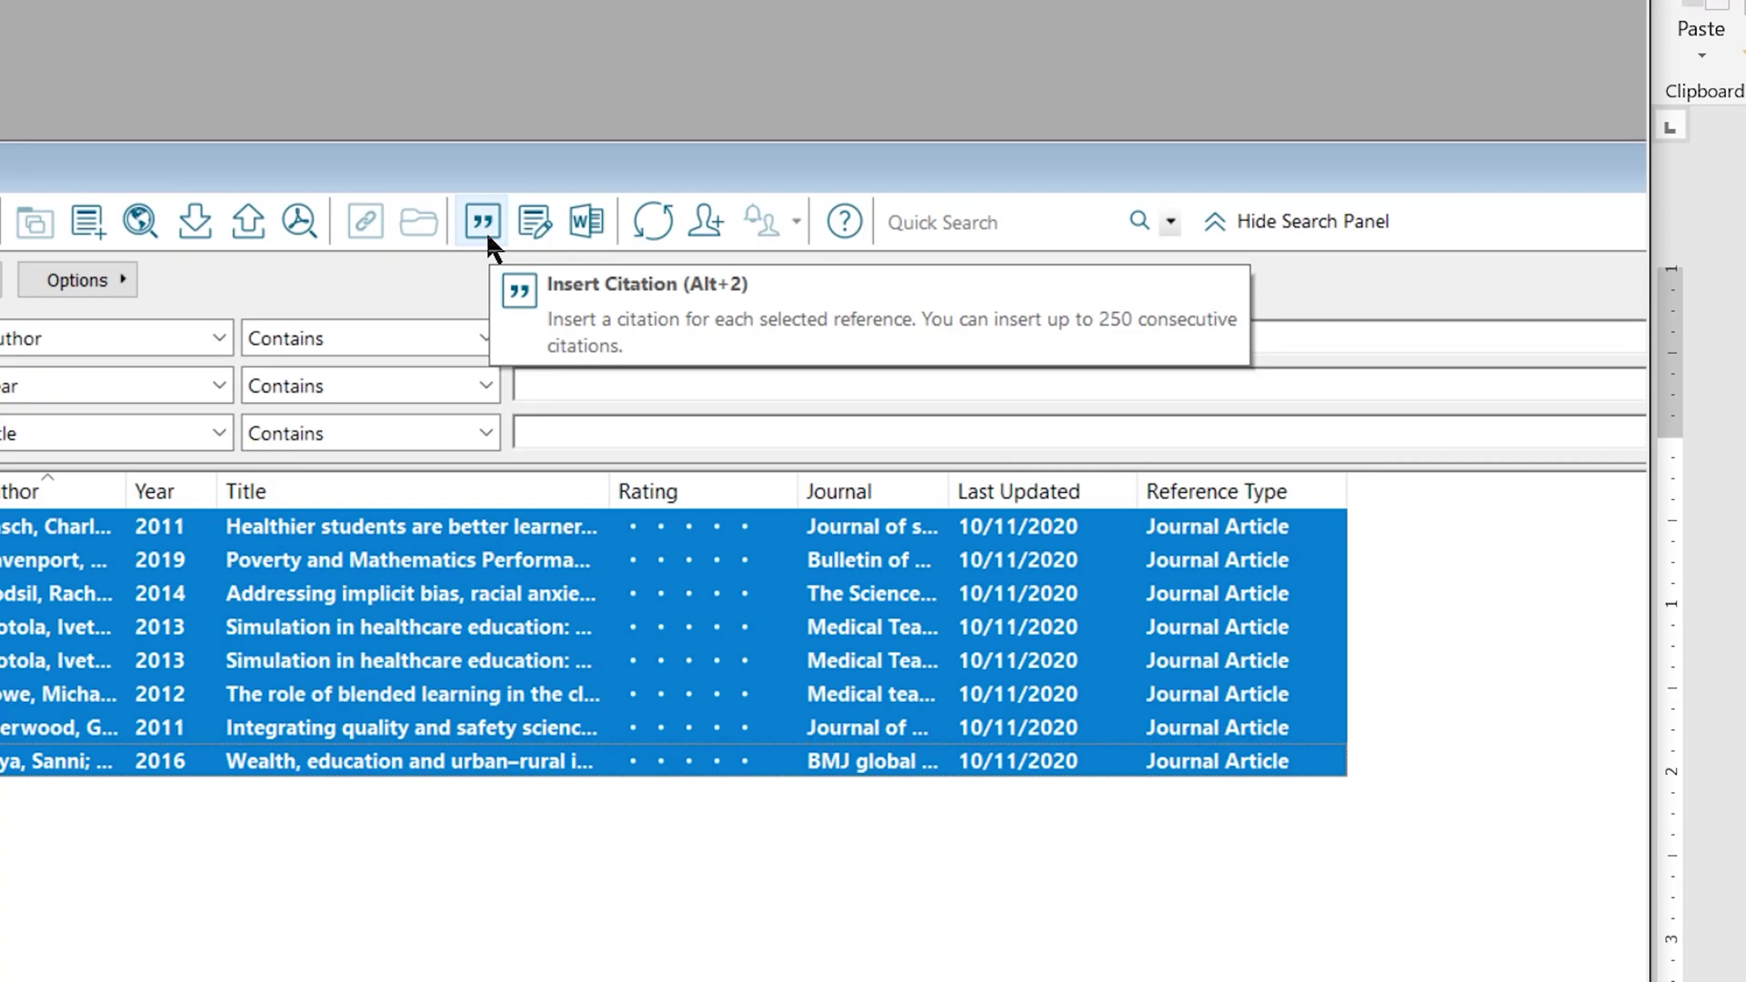
{"action": "left_click", "coordinate": [486, 231]}
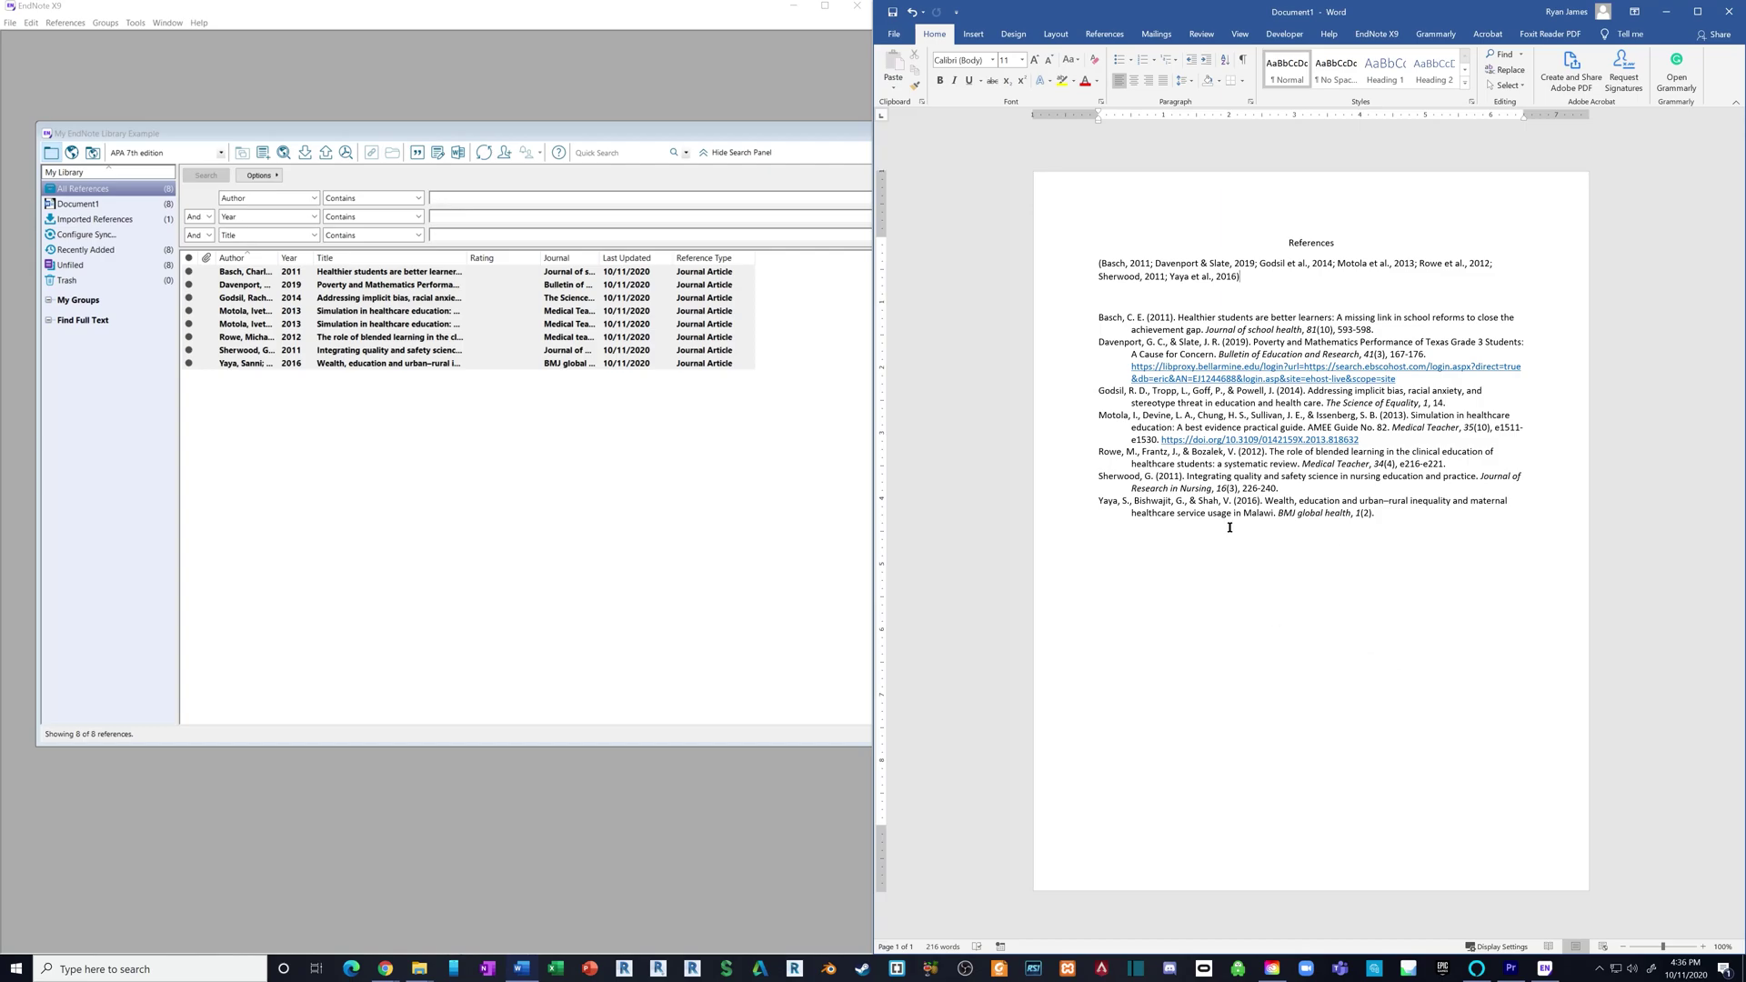
- Show the EndNote X9 ribbon tab in Word and review the eight-entry reference list
{"action": "left_click", "coordinate": [1278, 516]}
{"action": "left_click", "coordinate": [1377, 34]}
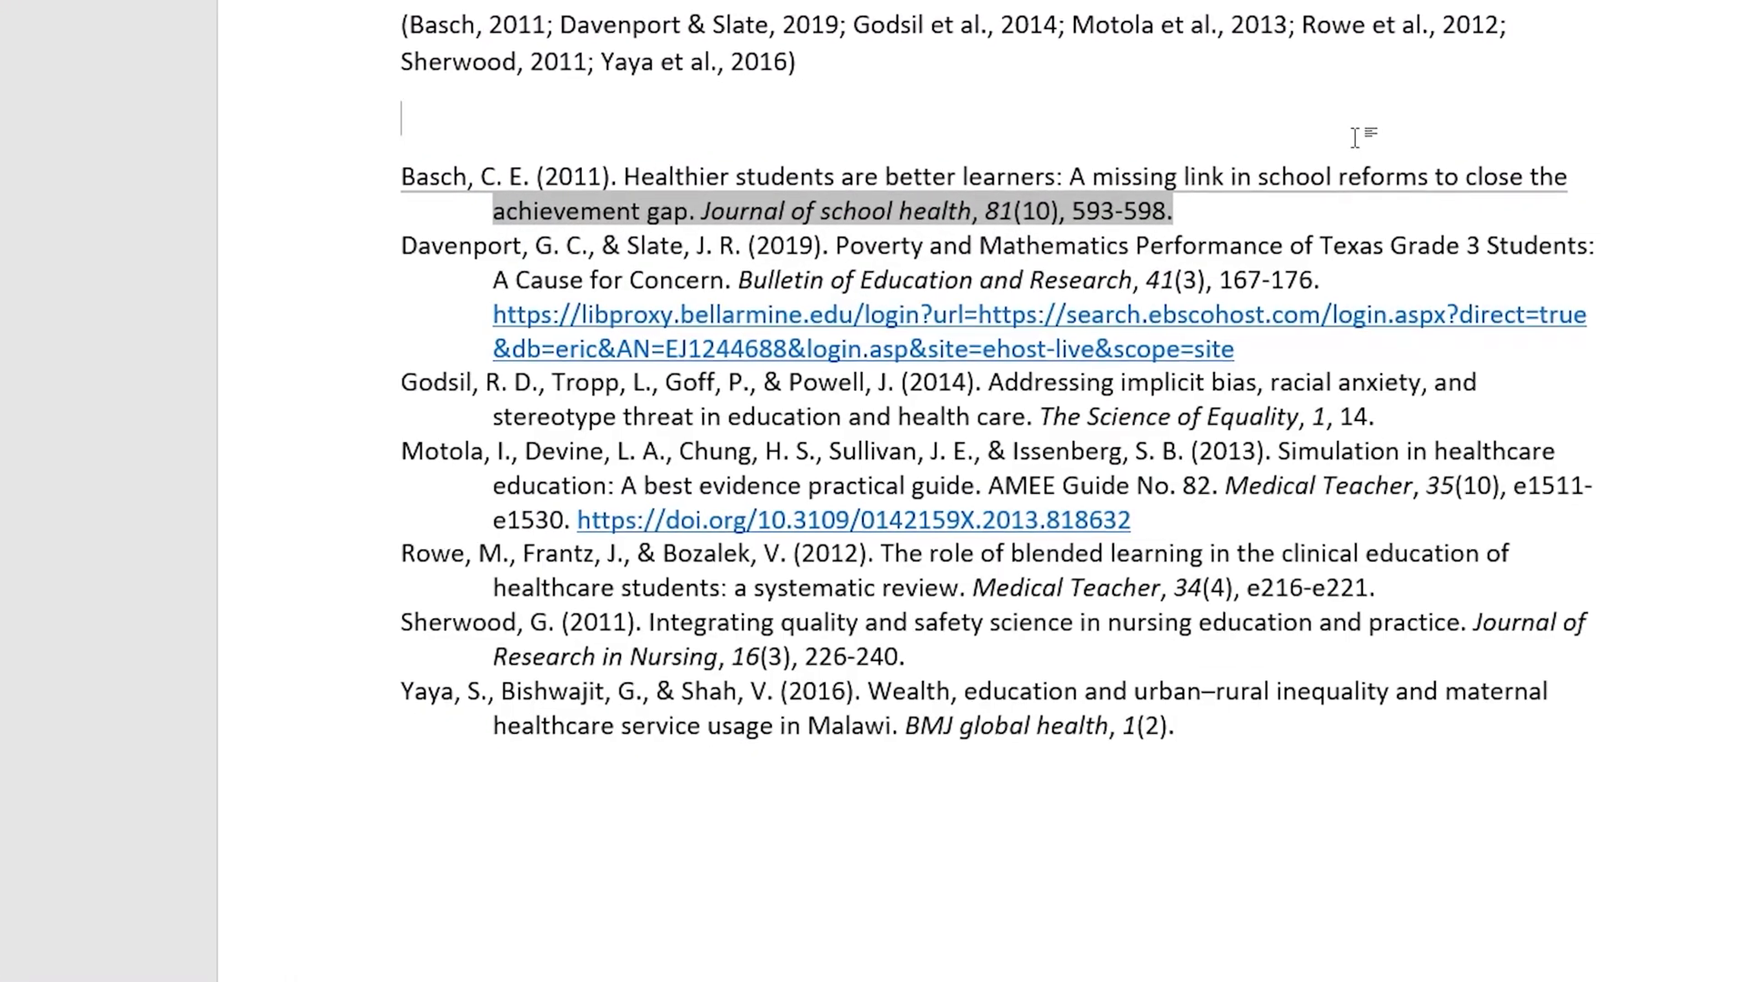
{"action": "left_click_drag", "start_coordinate": [999, 261], "coordinate": [964, 259]}
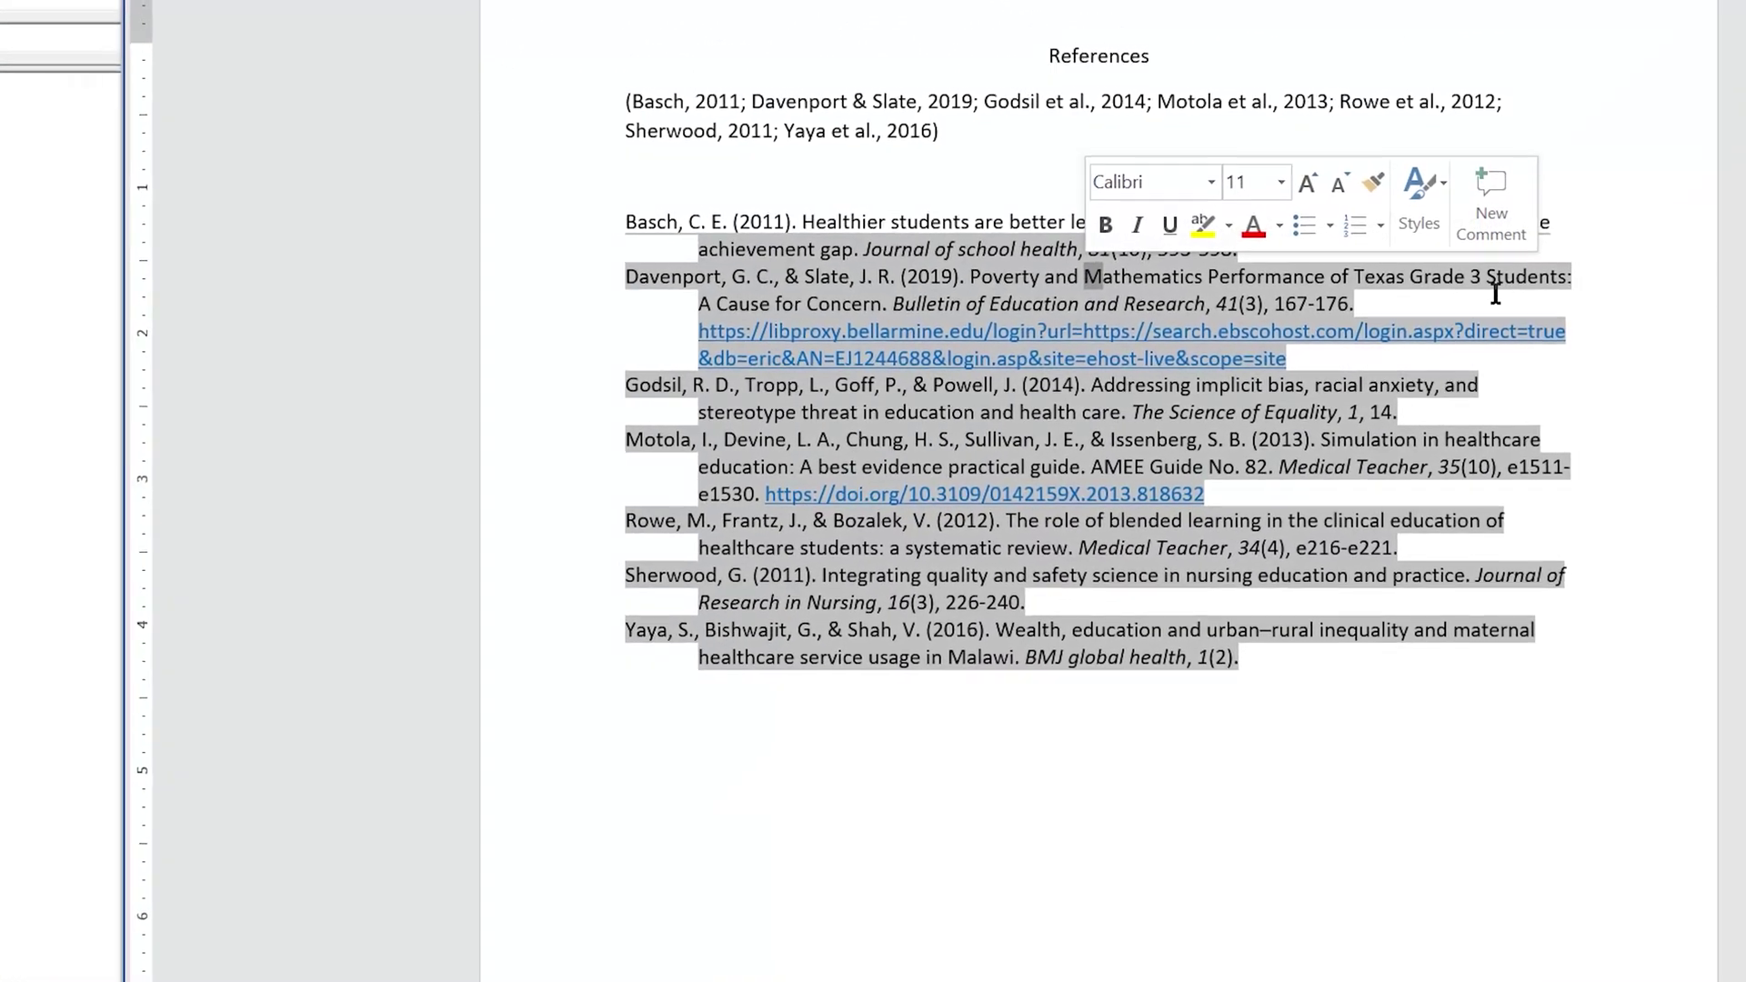
{"action": "left_click", "coordinate": [1337, 773]}
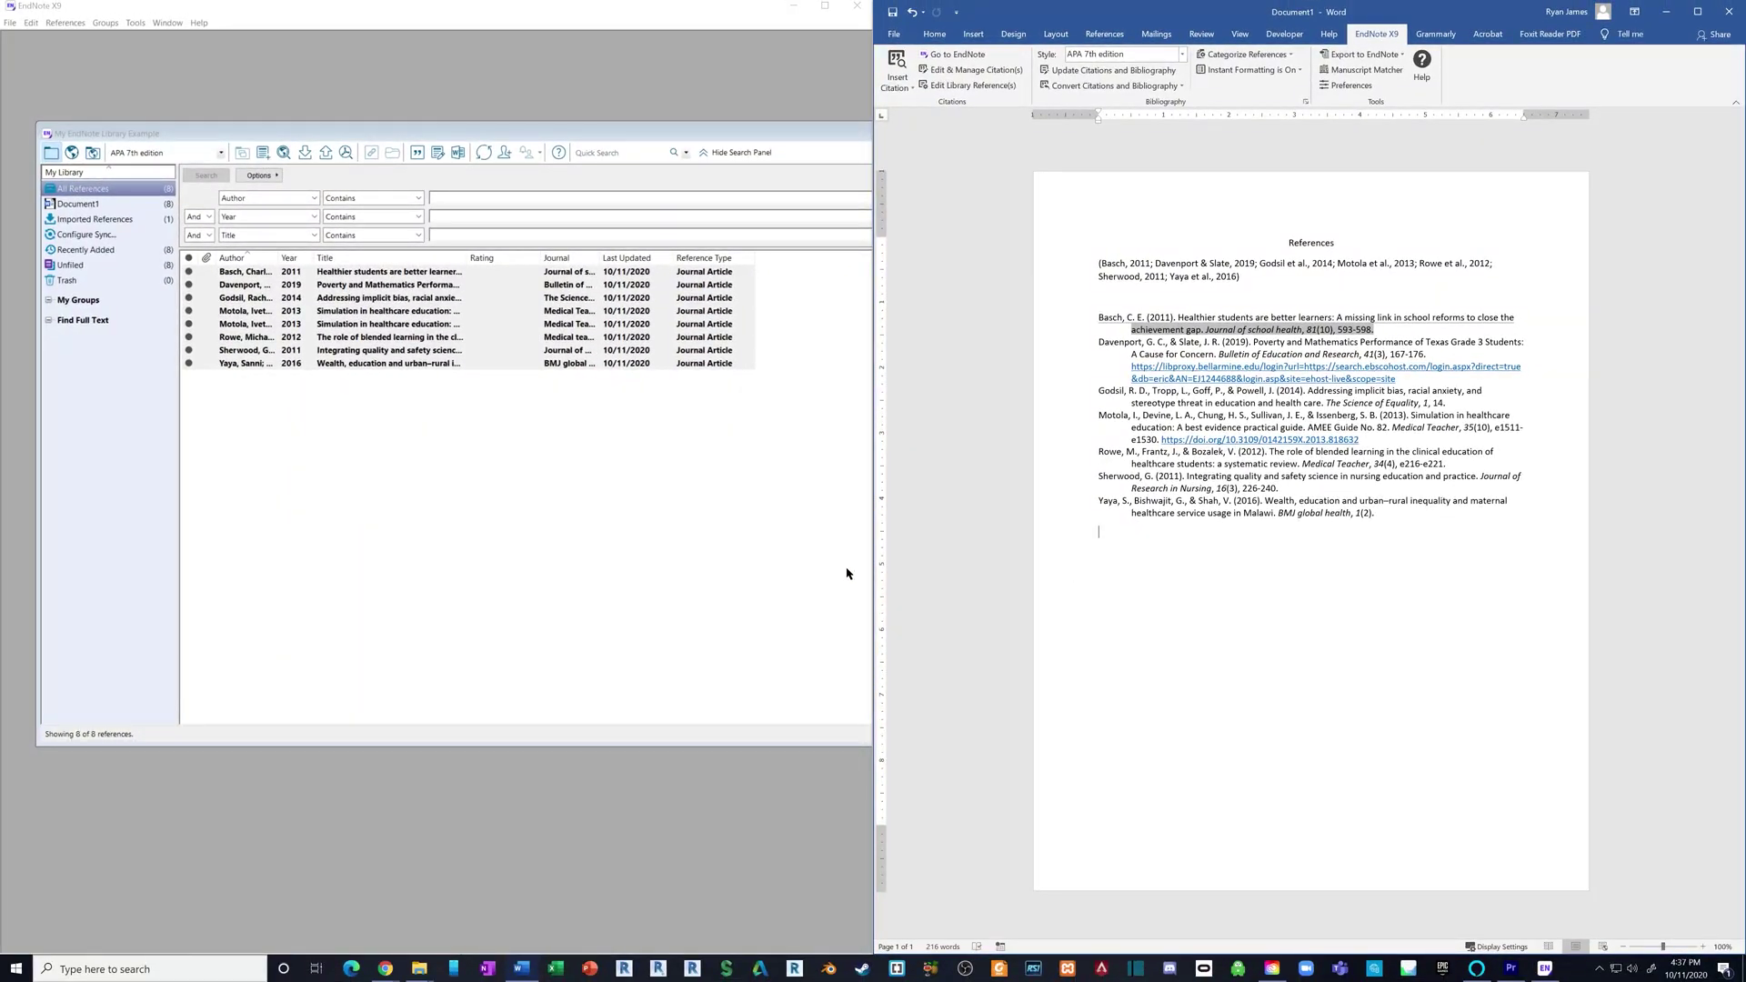
- Bring the EndNote library forward, clear its reference selection and maximize the window
{"action": "left_click", "coordinate": [622, 142]}
{"action": "key", "text": "ctrl+a"}
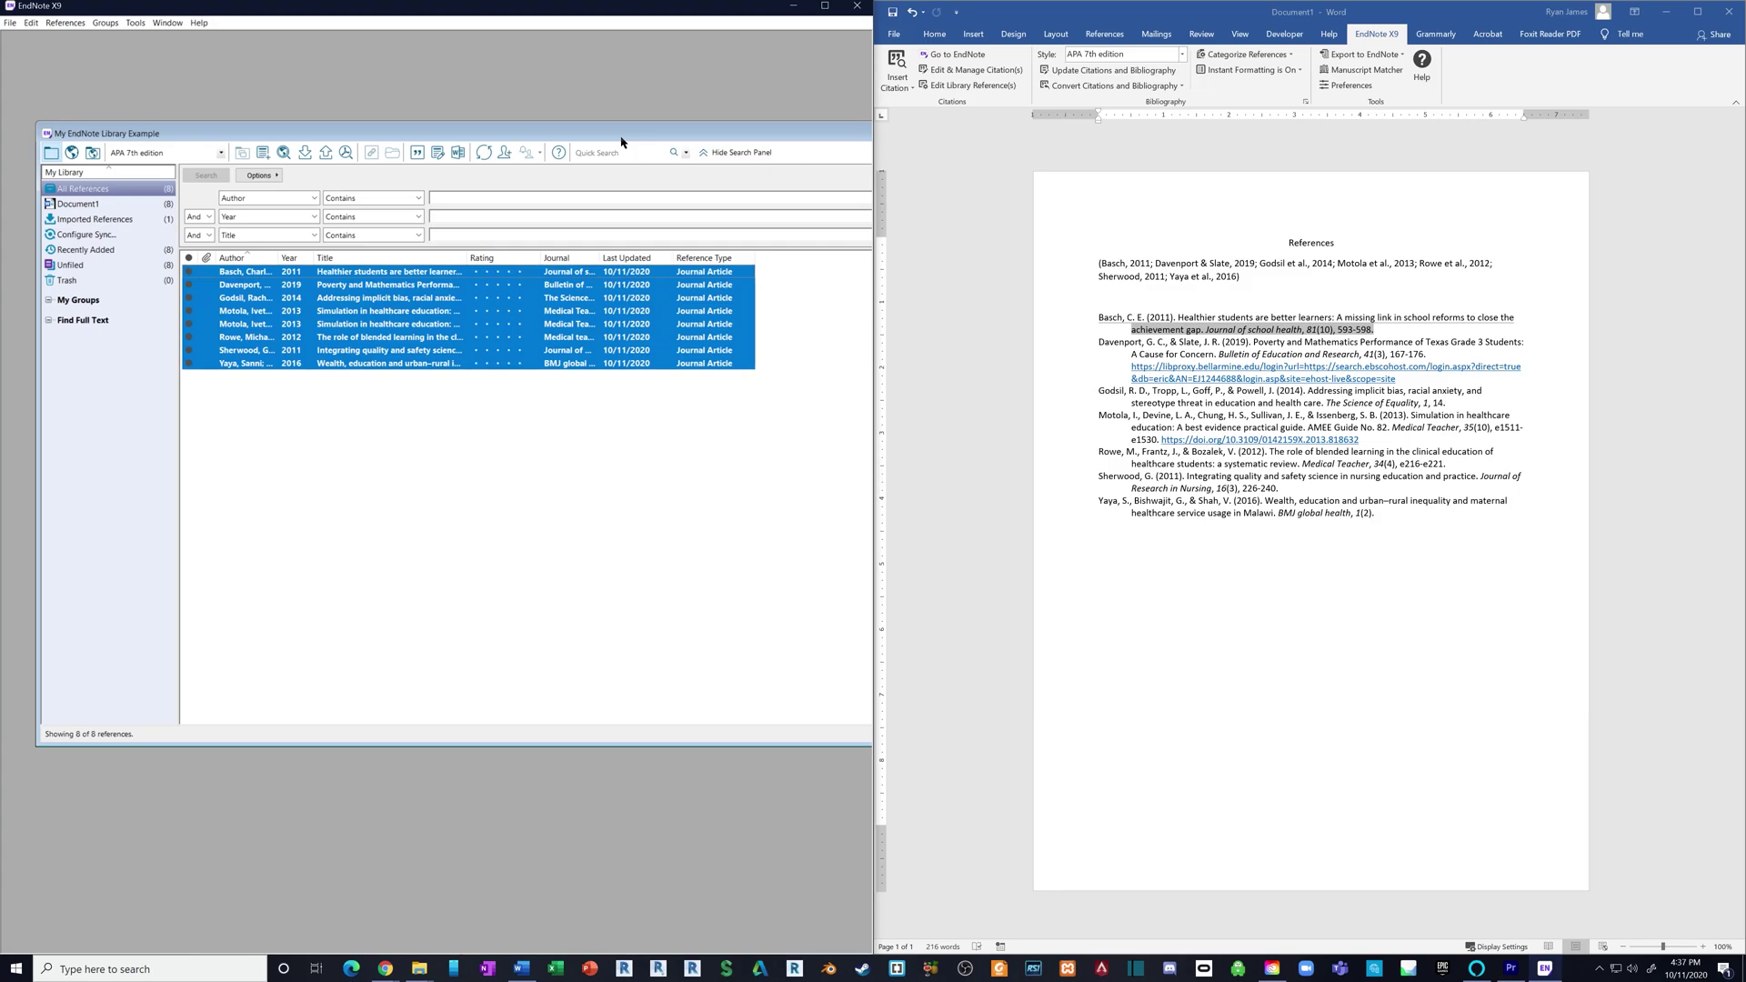
{"action": "left_click", "coordinate": [603, 487]}
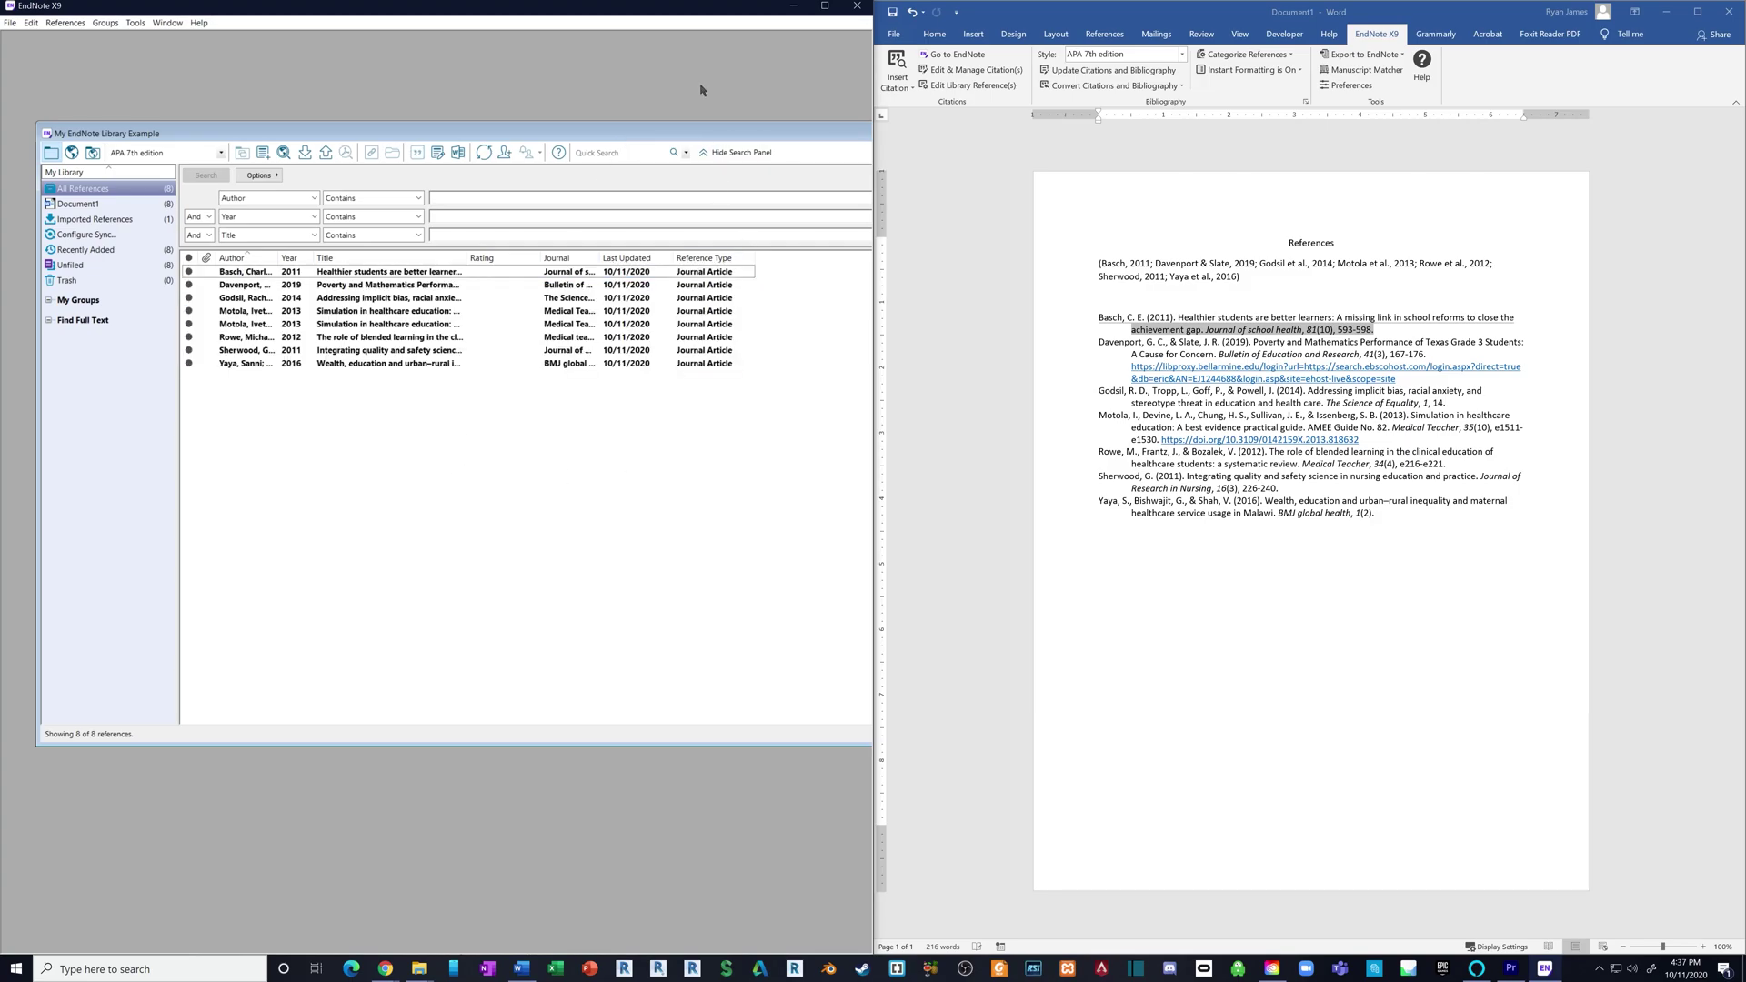
{"action": "left_click", "coordinate": [828, 9]}
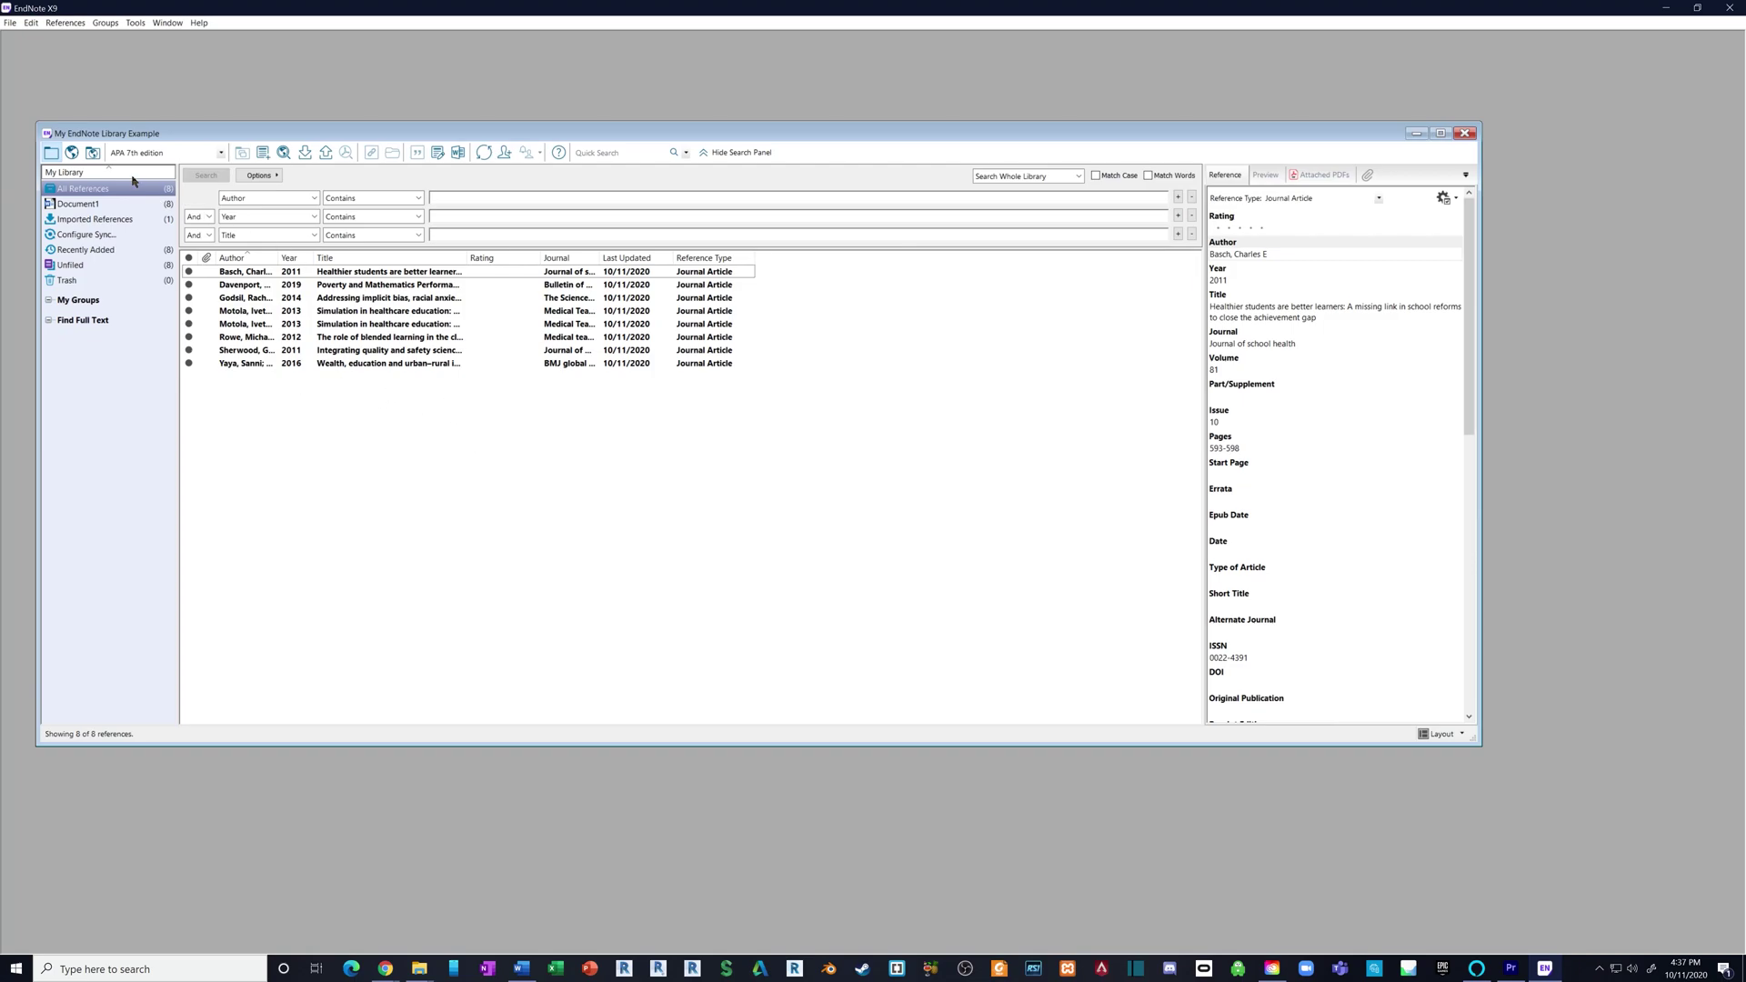
- Set APA 7th edition's Bibliography Title Capitalization to Sentence style and save the style
{"action": "left_click", "coordinate": [31, 23]}
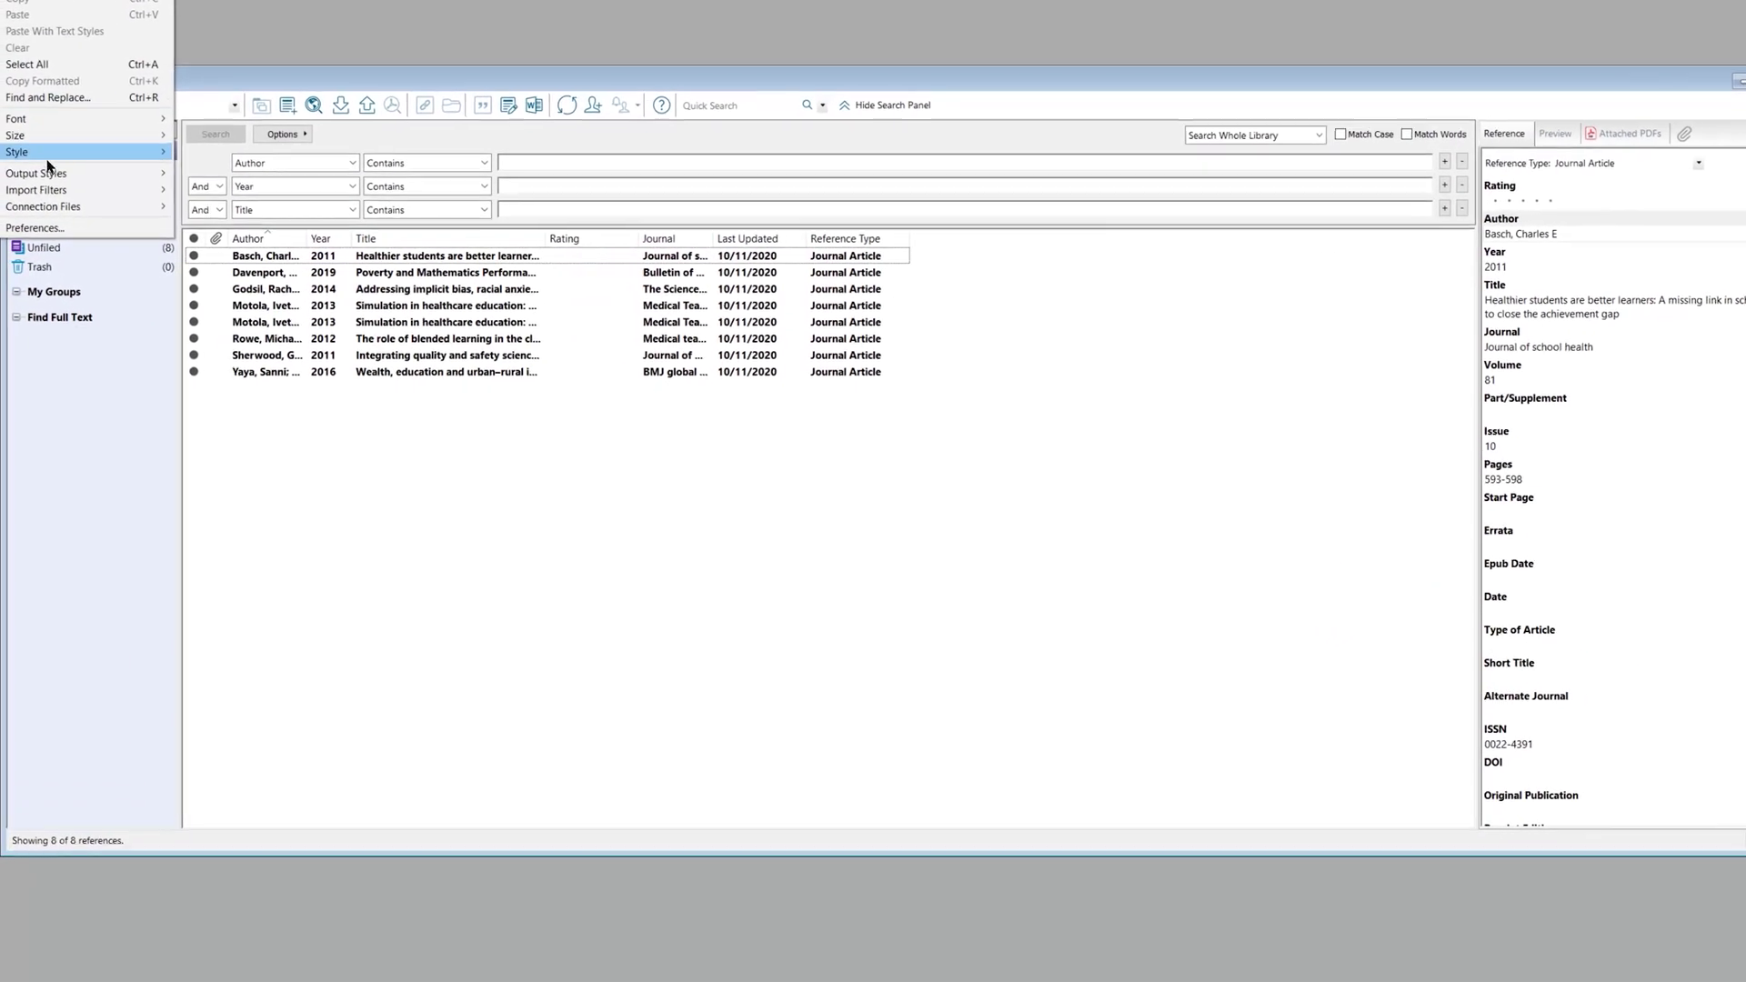
{"action": "mouse_move", "coordinate": [126, 178]}
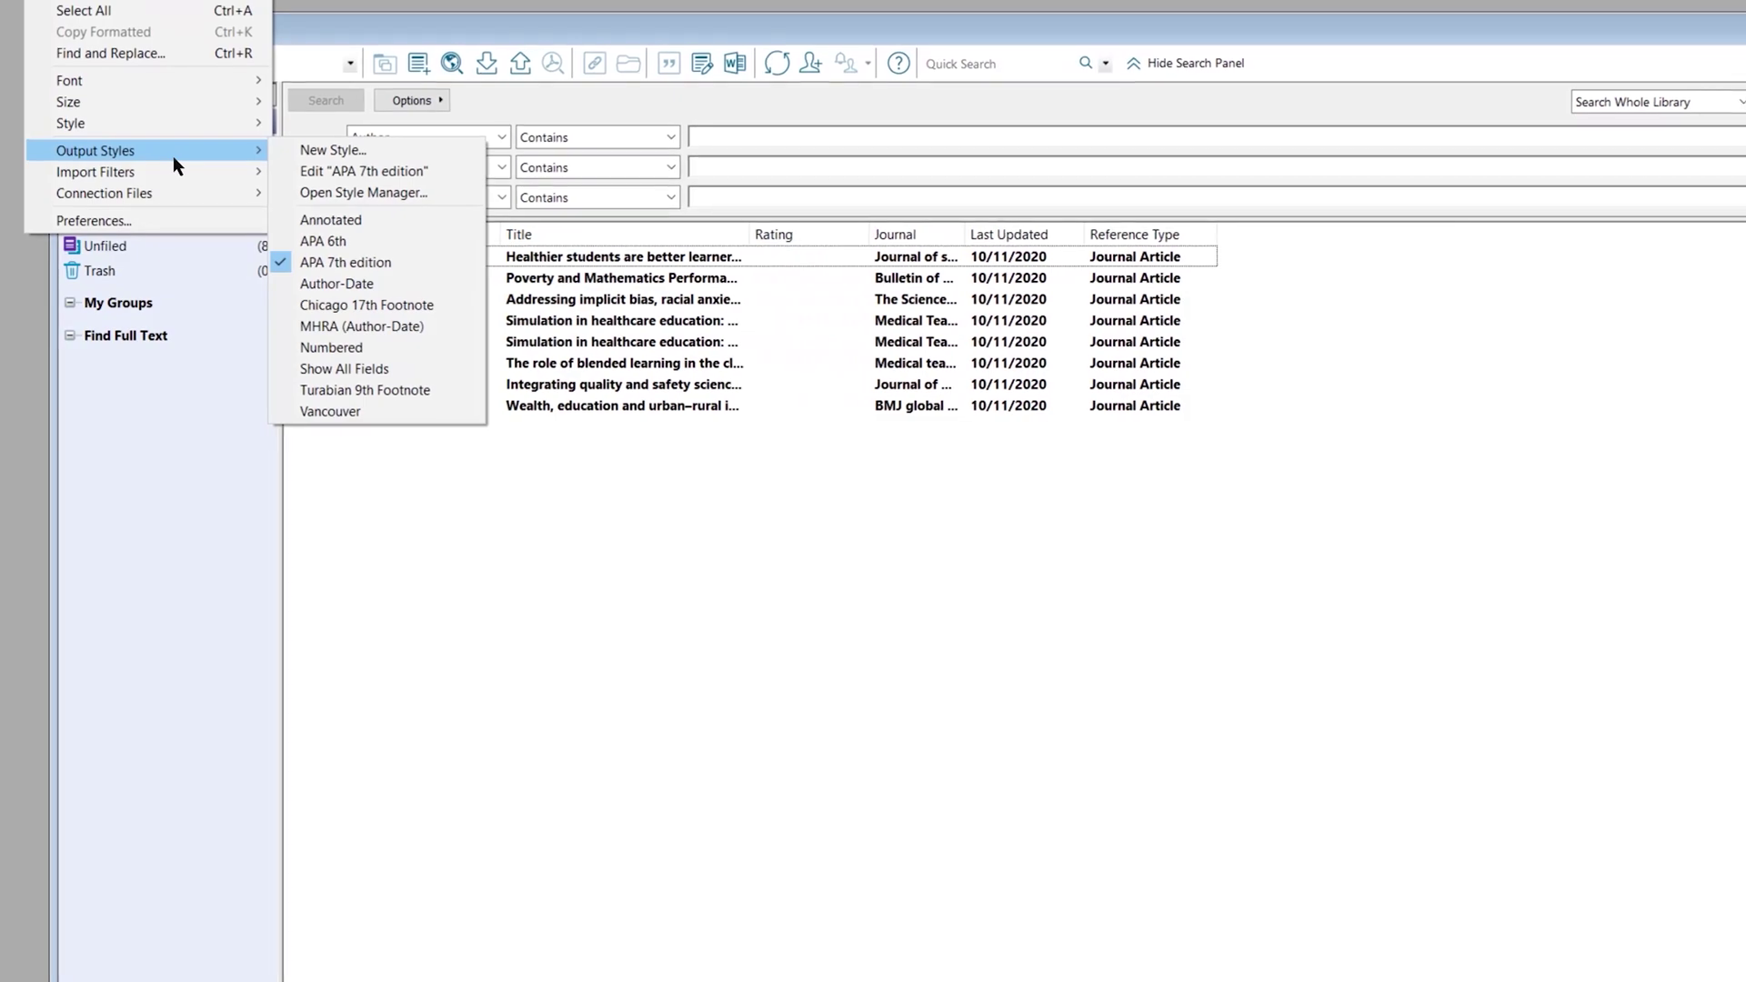
{"action": "left_click", "coordinate": [395, 185]}
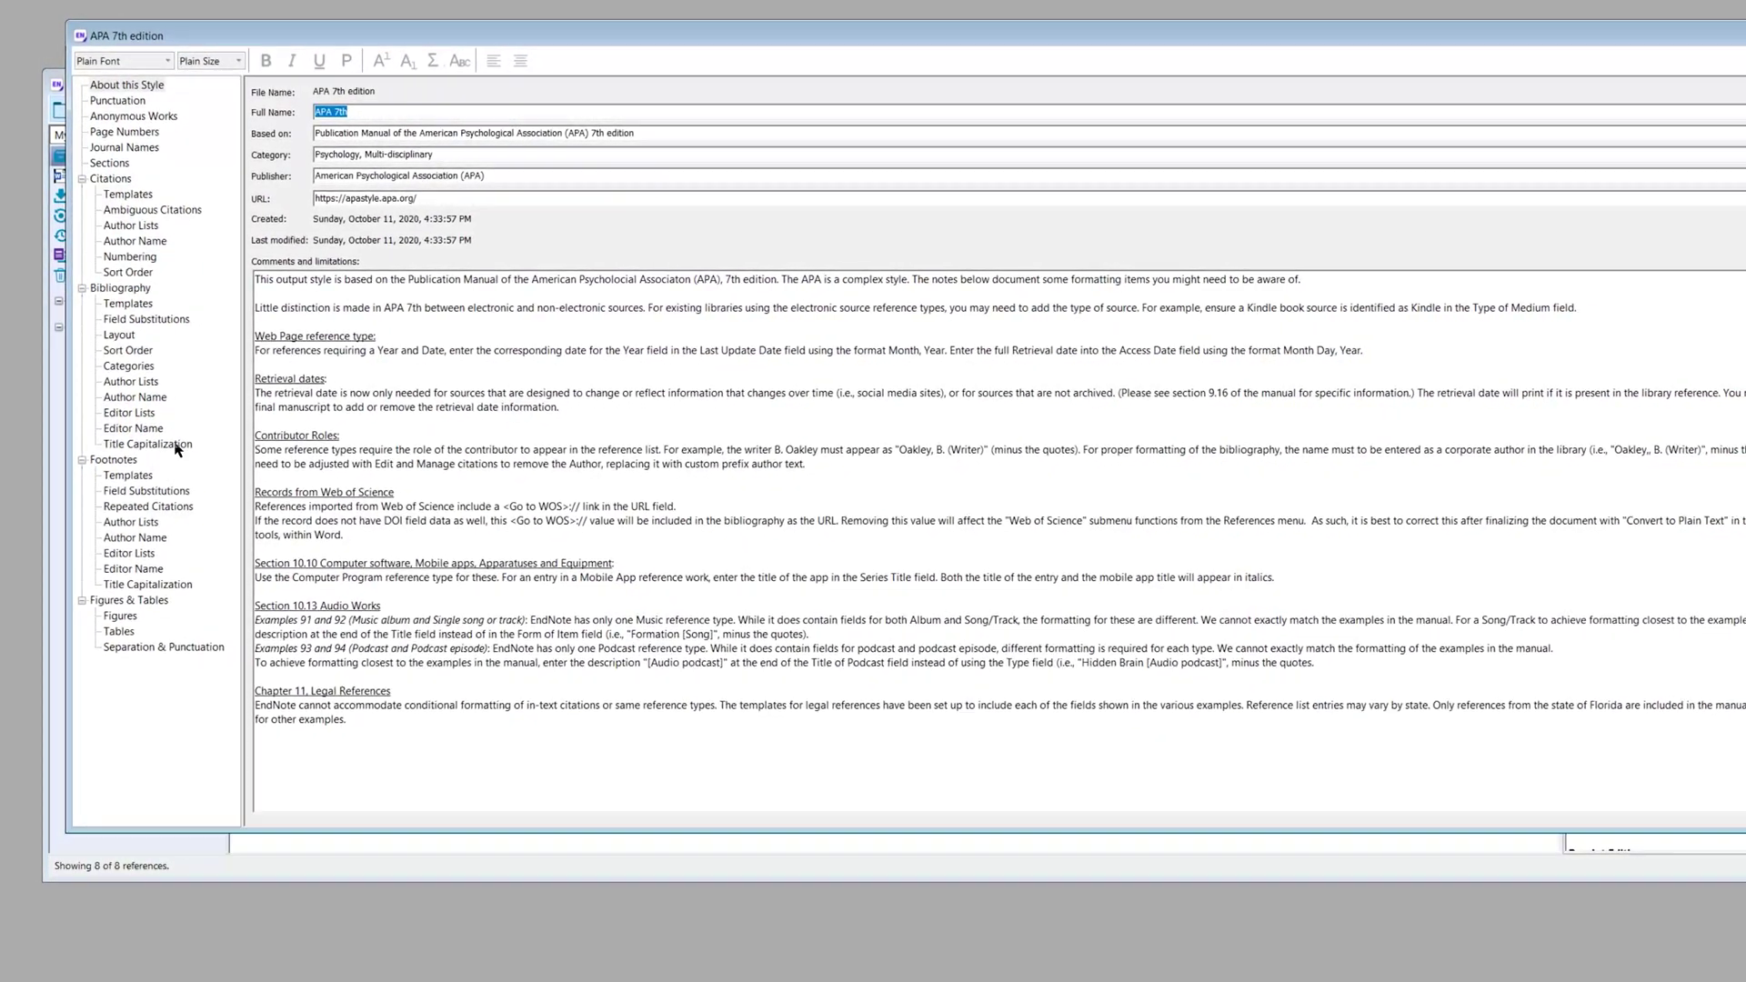
{"action": "left_click", "coordinate": [178, 446]}
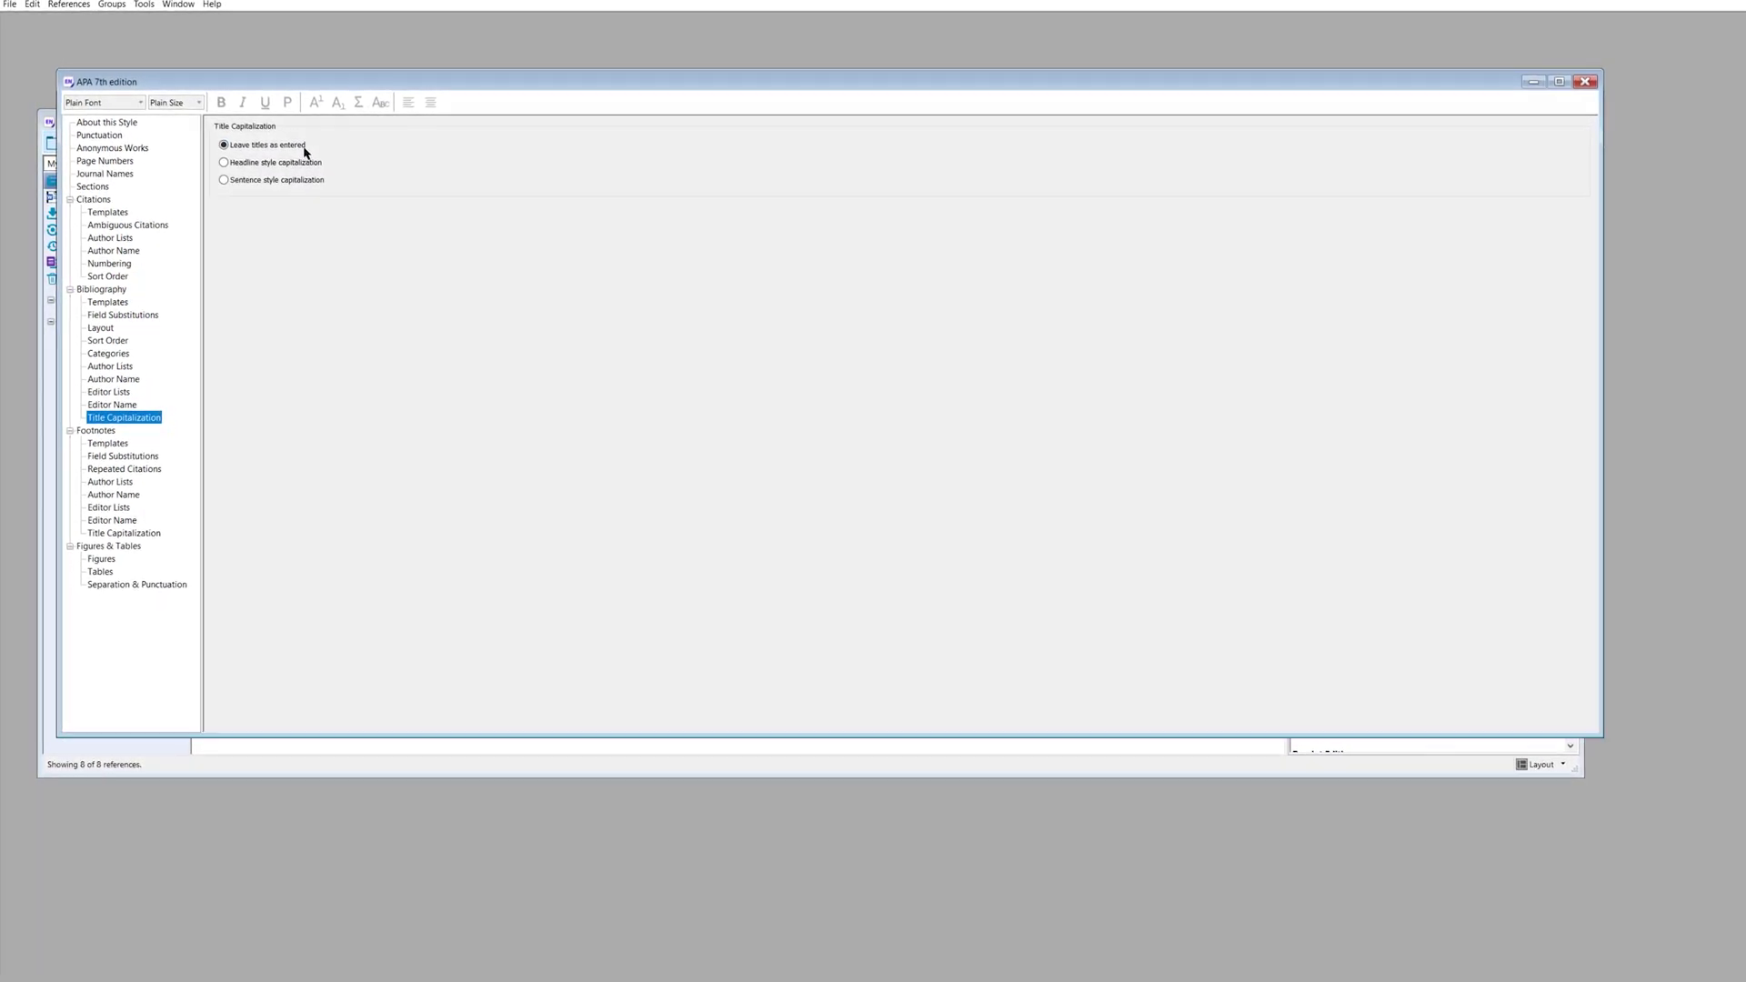
{"action": "left_click", "coordinate": [216, 186]}
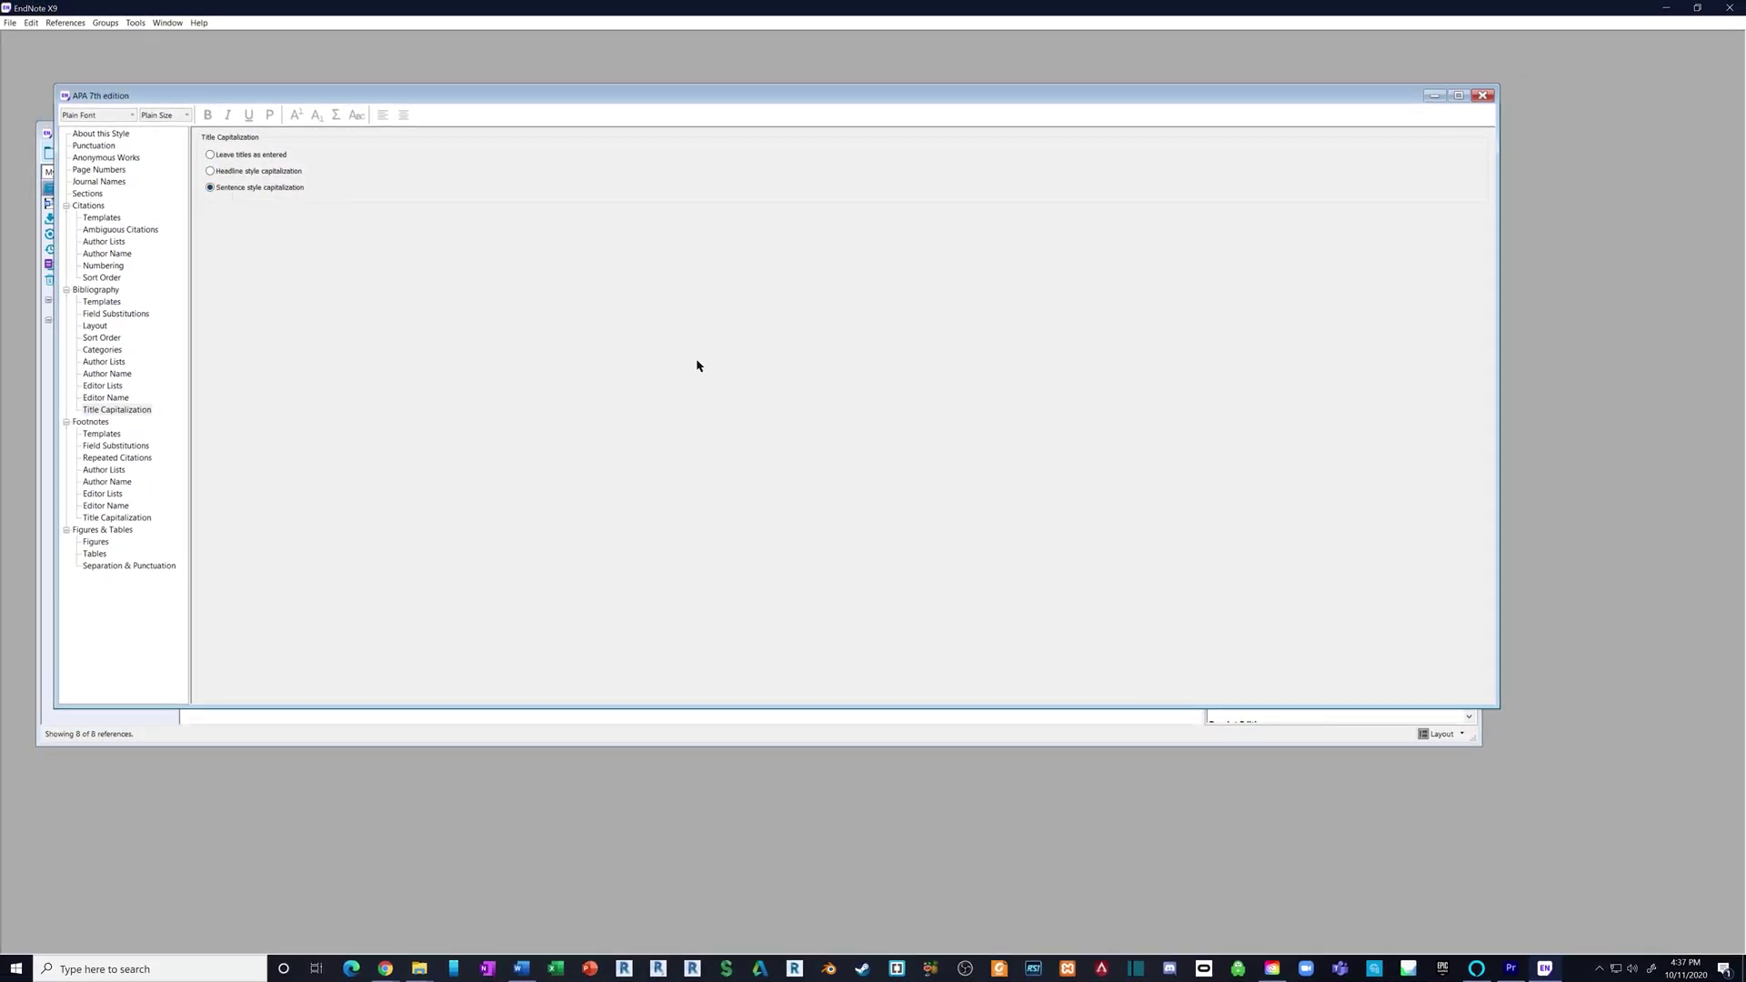
{"action": "left_click", "coordinate": [1484, 96]}
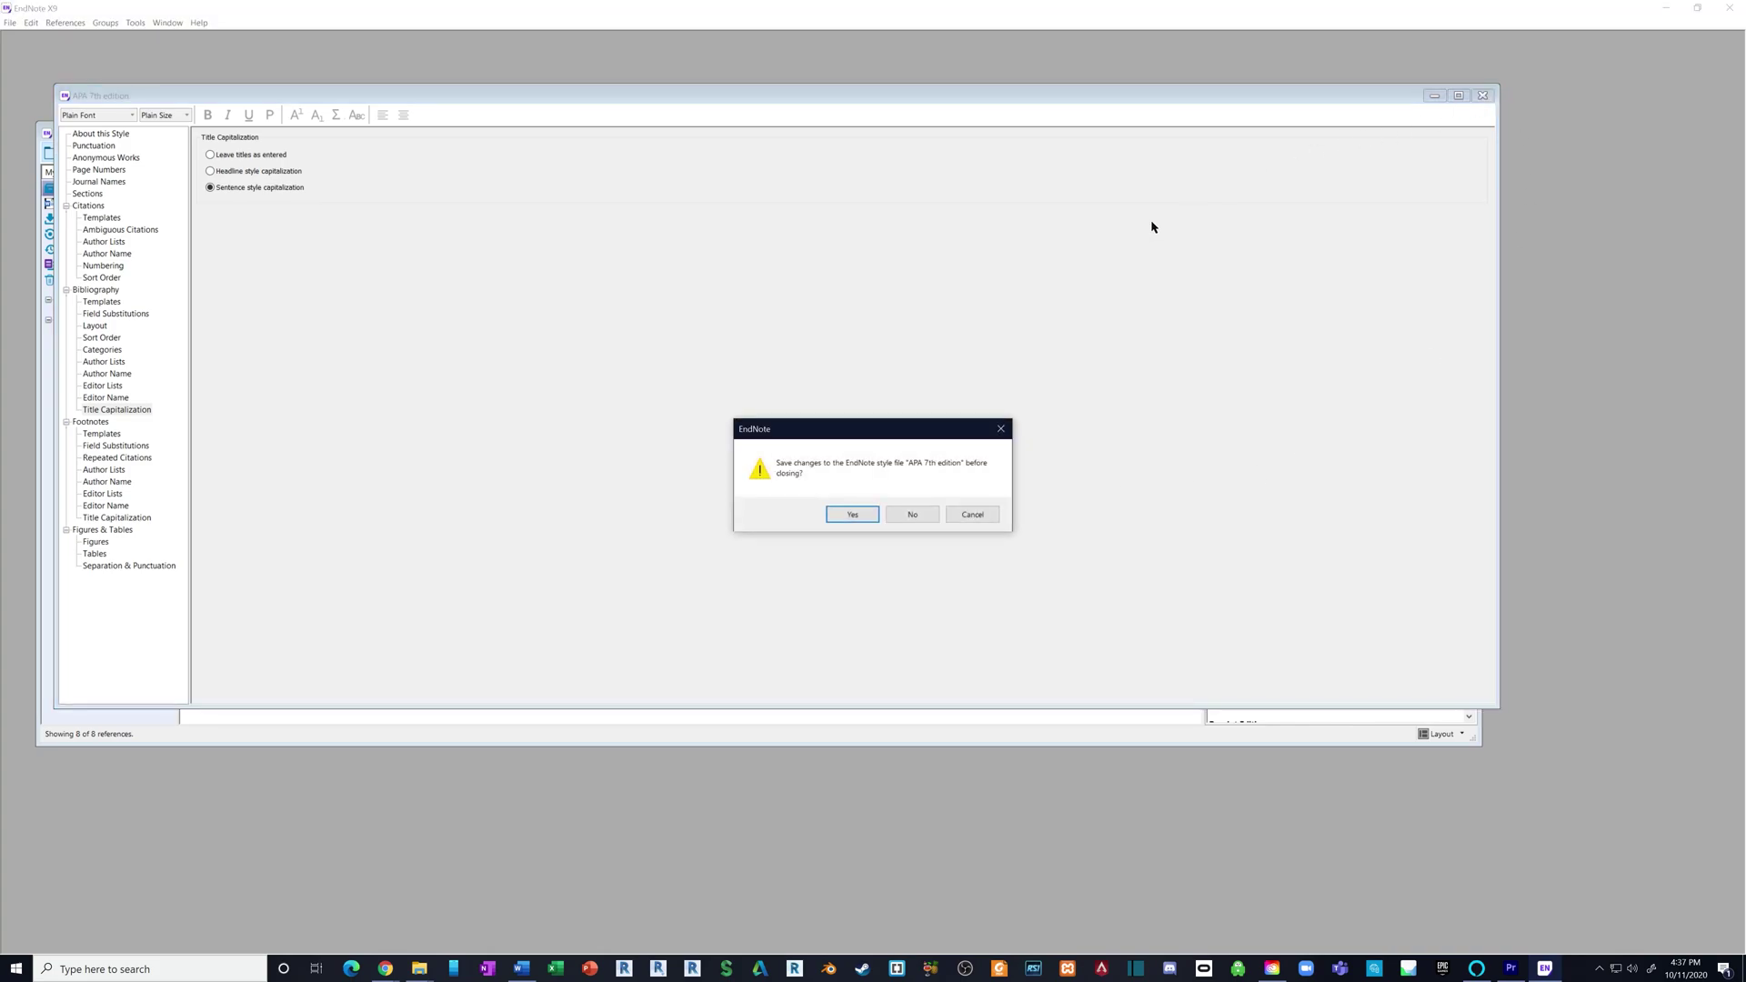
{"action": "left_click", "coordinate": [855, 516]}
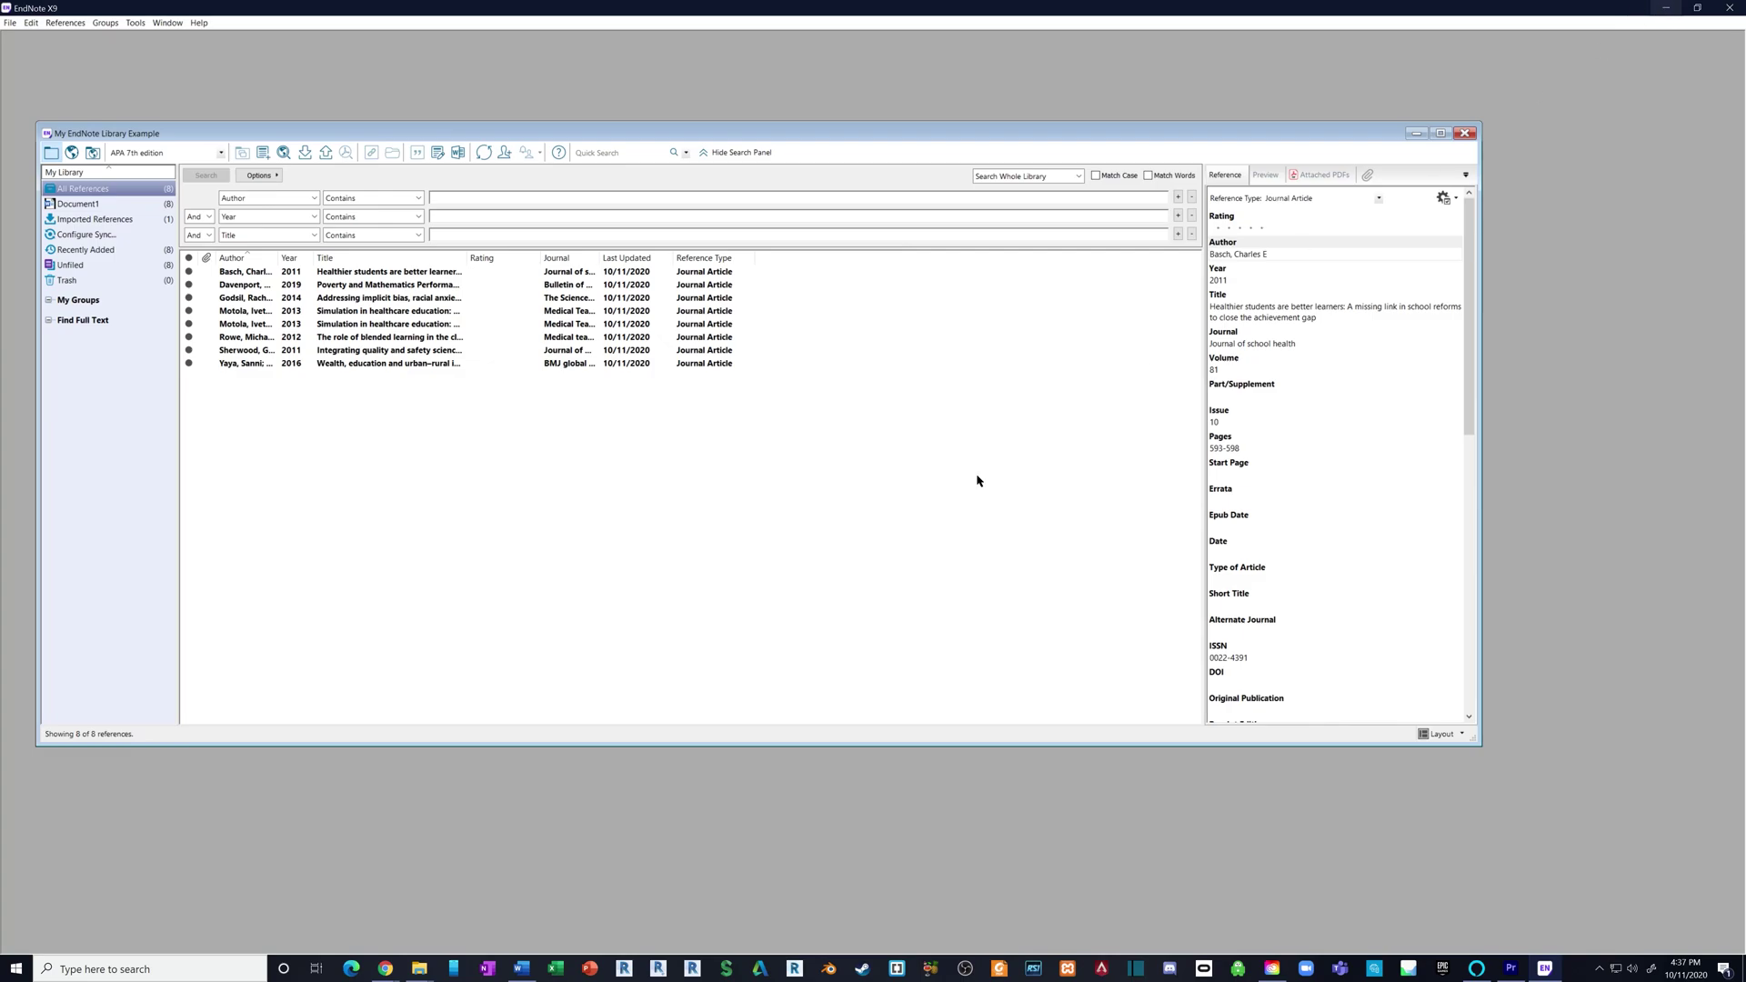
- Update the Word bibliography with the revised style and restore the capital T in 'Texas'
{"action": "left_click", "coordinate": [521, 968]}
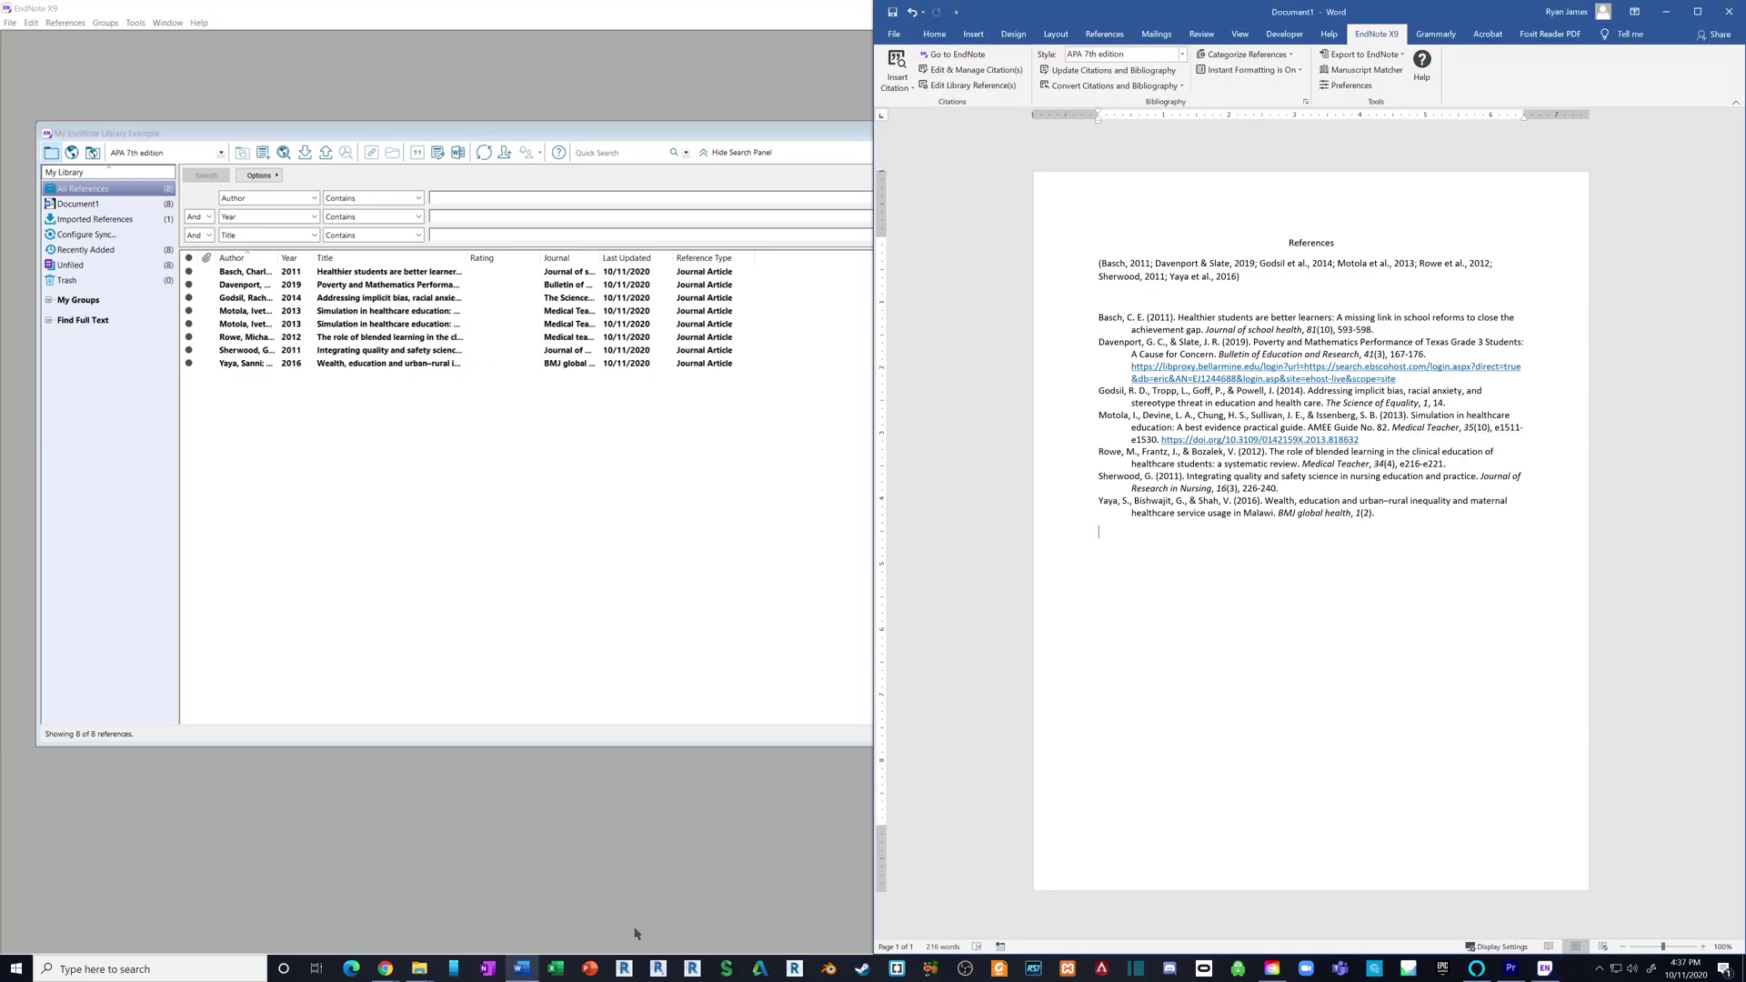
{"action": "left_click", "coordinate": [1697, 10]}
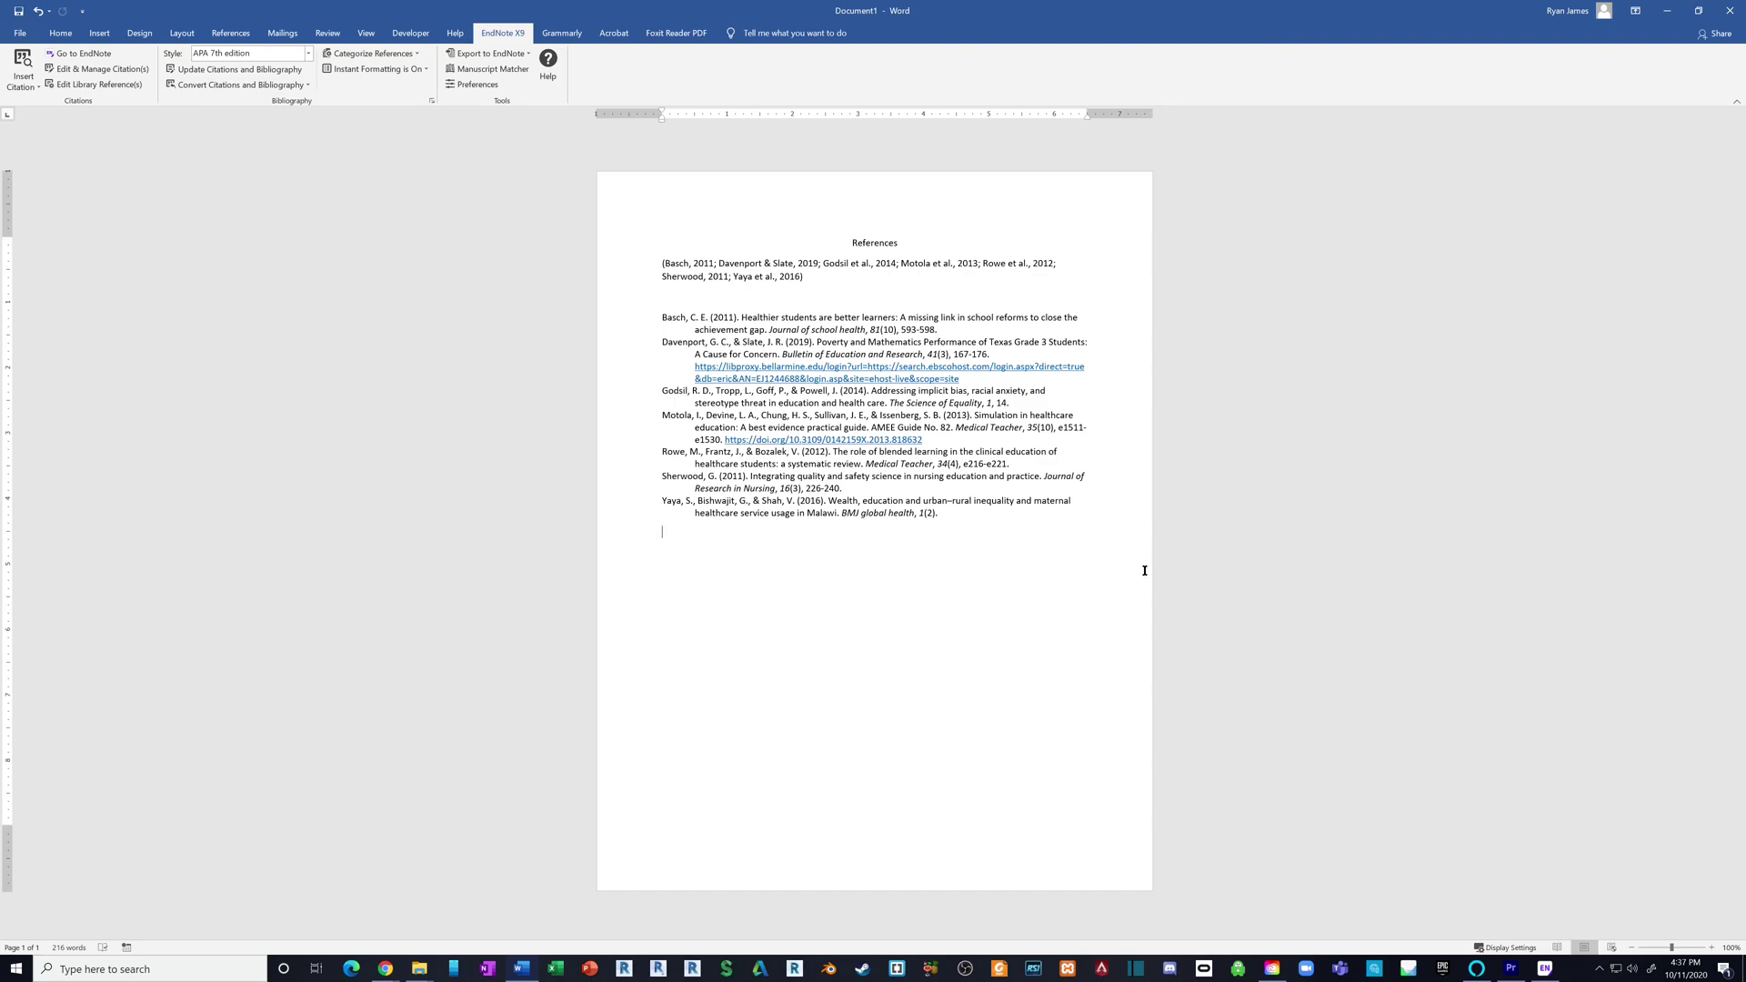
{"action": "left_click", "coordinate": [242, 72]}
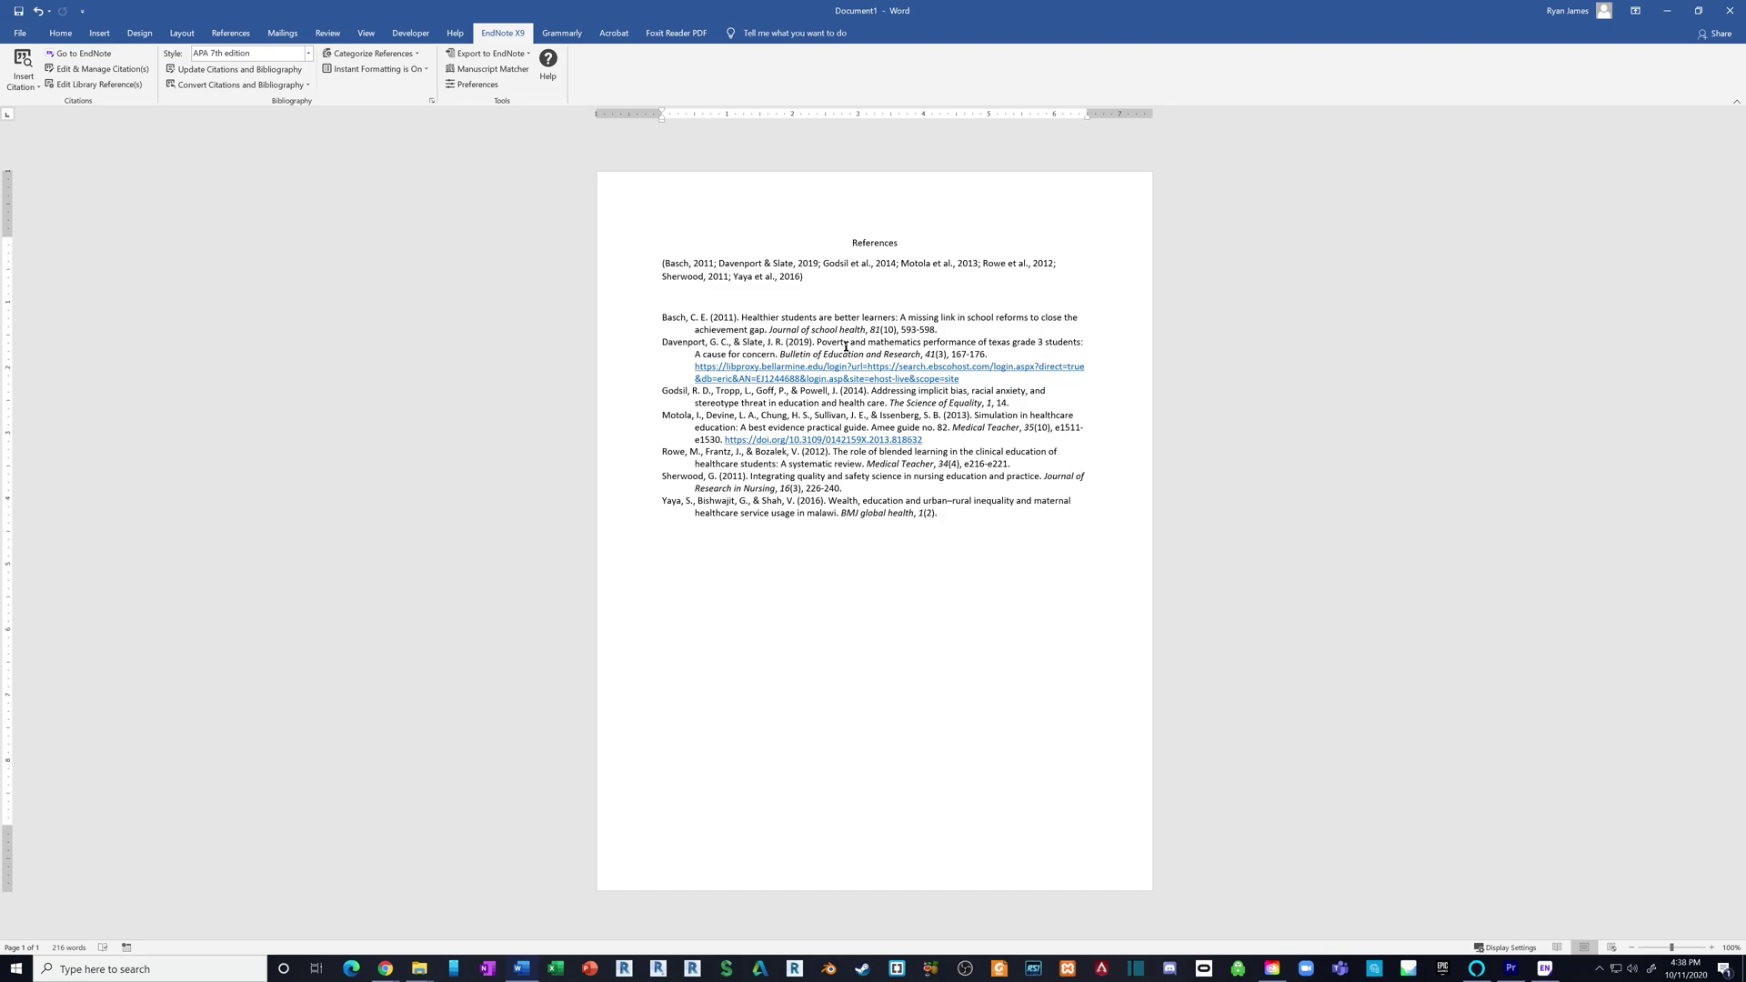
{"action": "key", "text": "ctrl+shift+Up"}
{"action": "key", "text": "ctrl+shift+Up"}
{"action": "key", "text": "ctrl+shift+Up"}
{"action": "key", "text": "ctrl+shift+Up"}
{"action": "key", "text": "ctrl+shift+Up"}
{"action": "key", "text": "ctrl+shift+Up"}
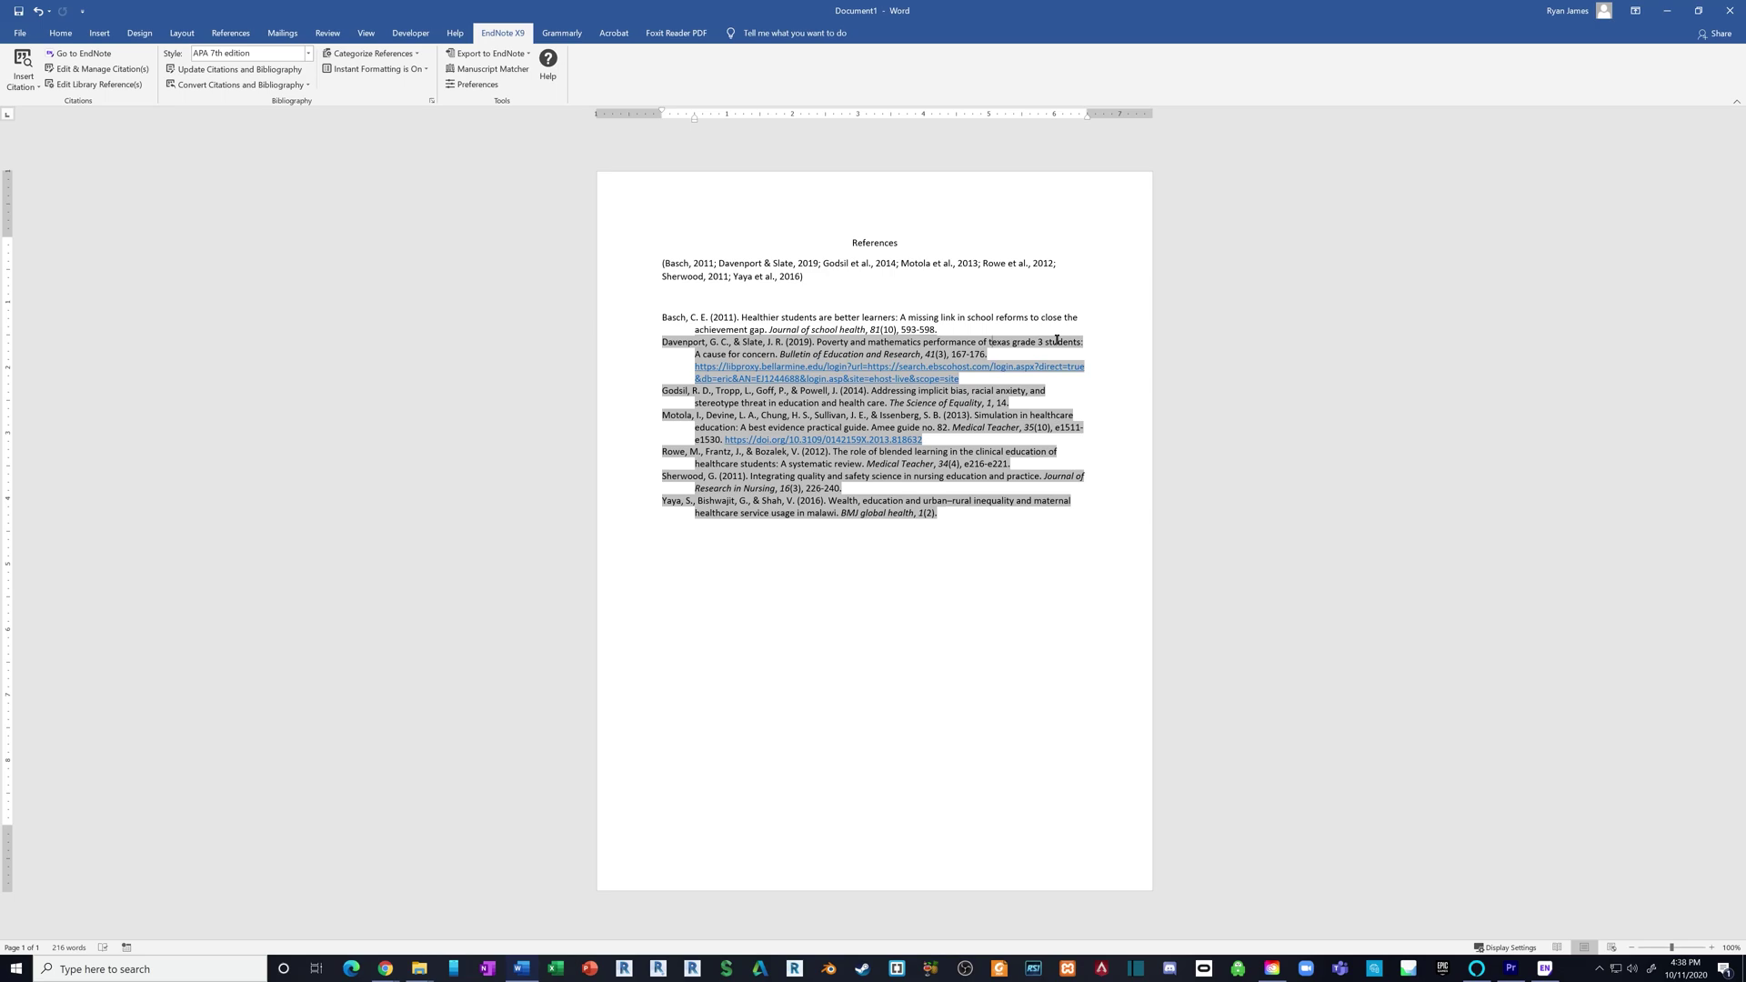
{"action": "key", "text": "ctrl+z"}
{"action": "type", "text": "T"}
- Try deleting the Davenport URL, undo it, and leave the caret on the last line
{"action": "left_click", "coordinate": [1052, 554]}
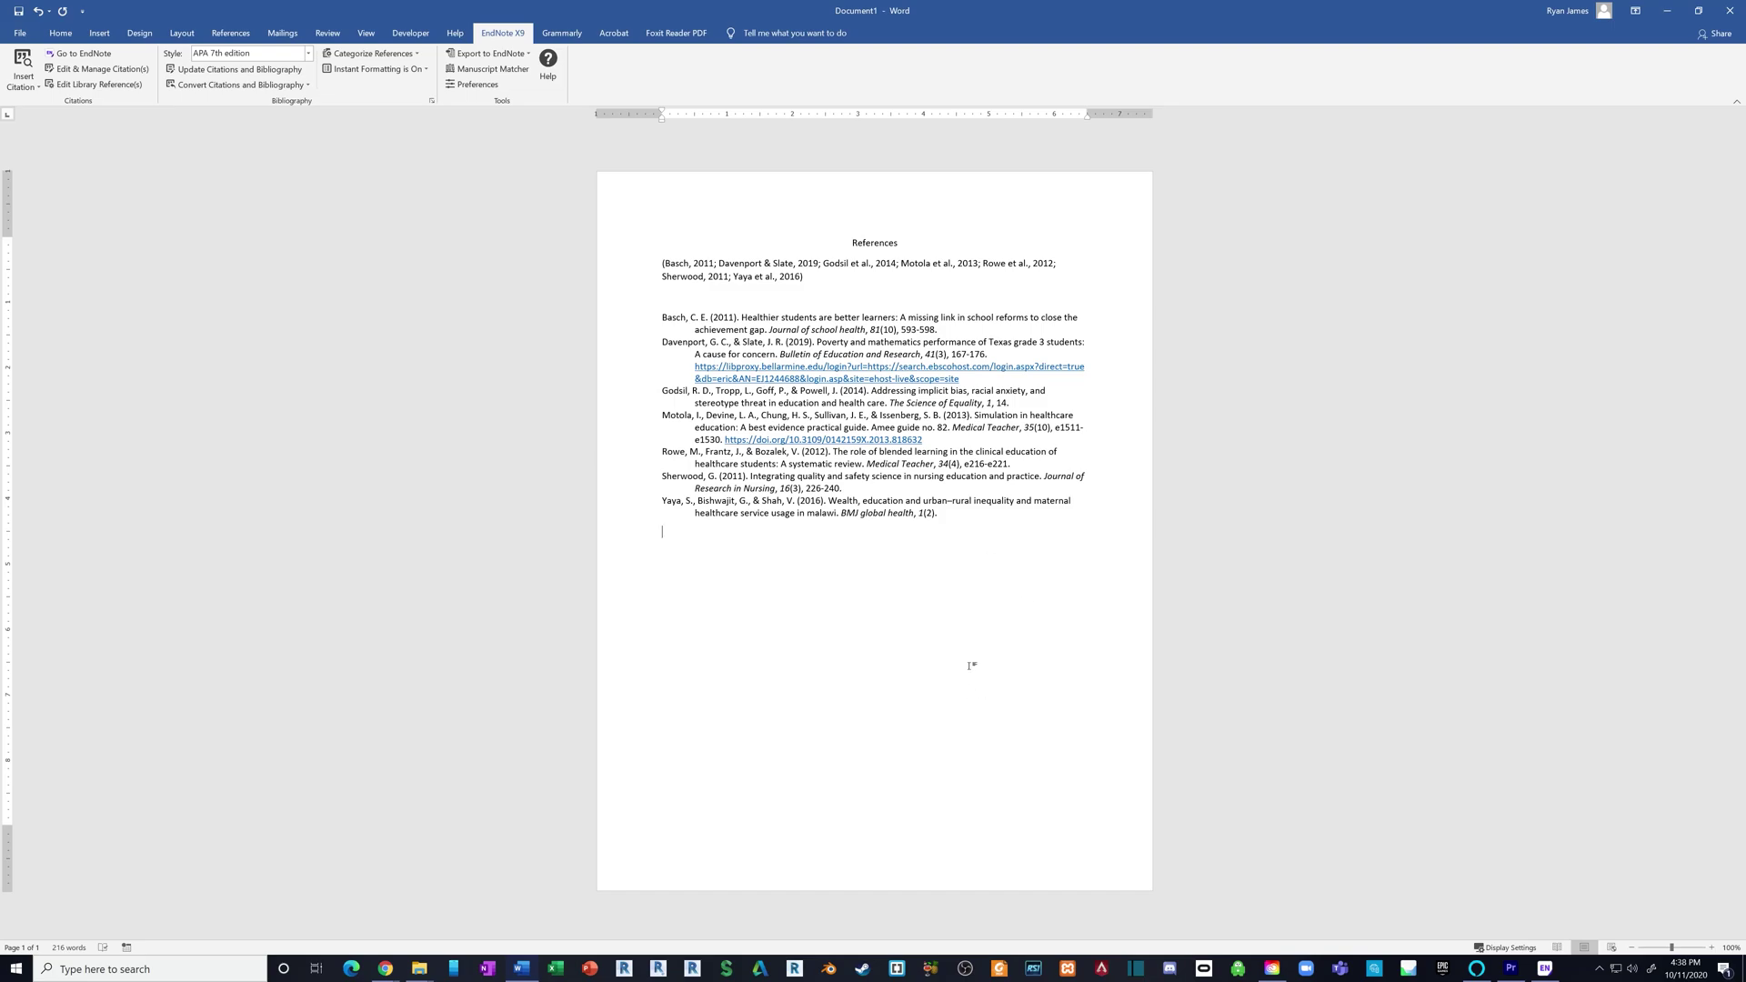
{"action": "left_click", "coordinate": [961, 447]}
{"action": "left_click", "coordinate": [695, 354], "text": "shift"}
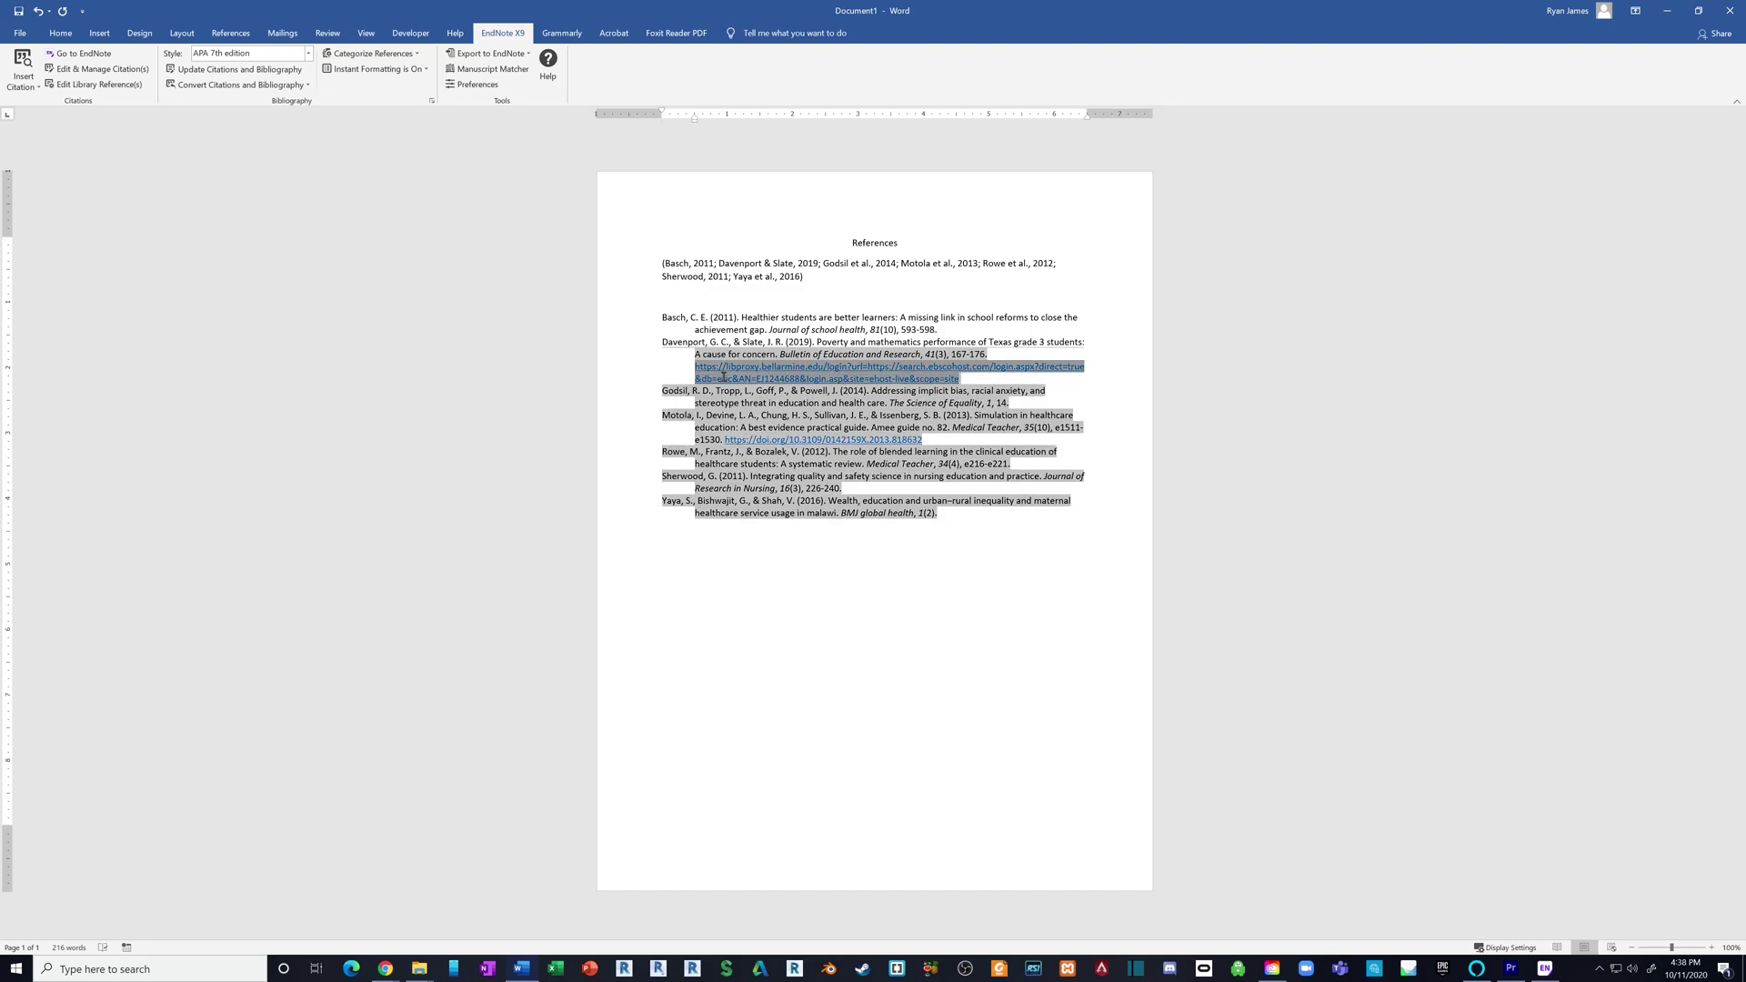
{"action": "left_click", "coordinate": [957, 667]}
{"action": "left_click_drag", "start_coordinate": [696, 367], "coordinate": [959, 378]}
{"action": "key", "text": "Delete"}
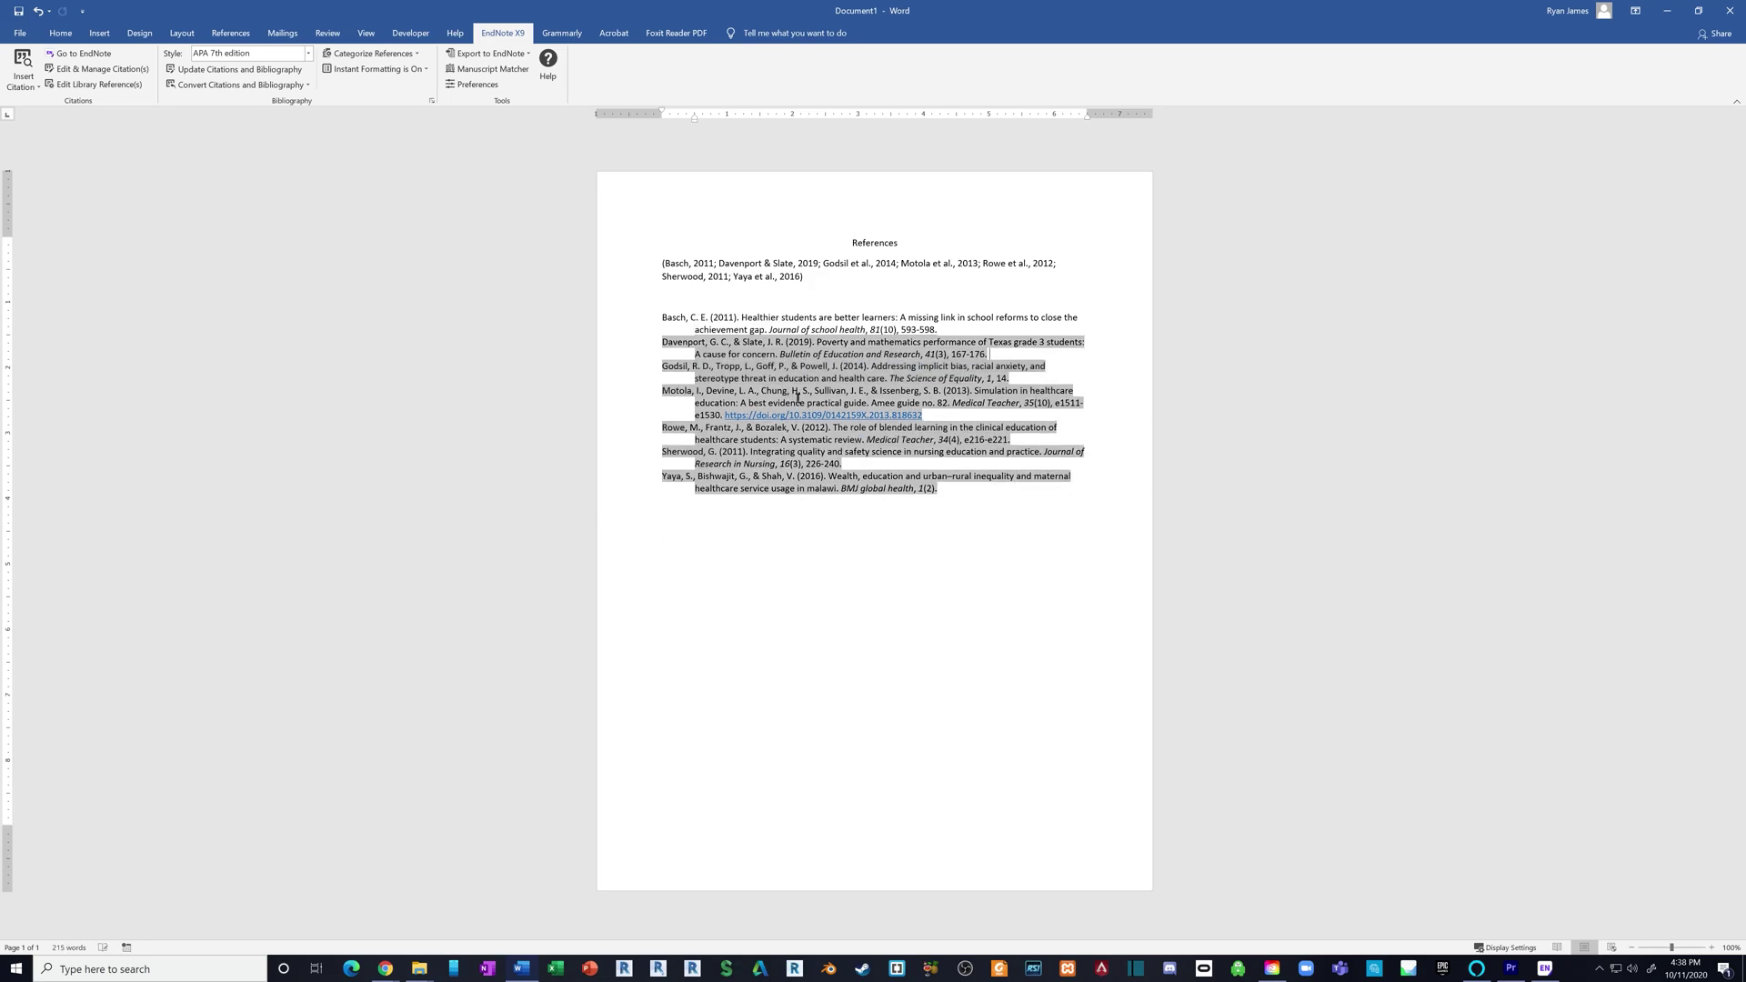
{"action": "key", "text": "ctrl+z"}
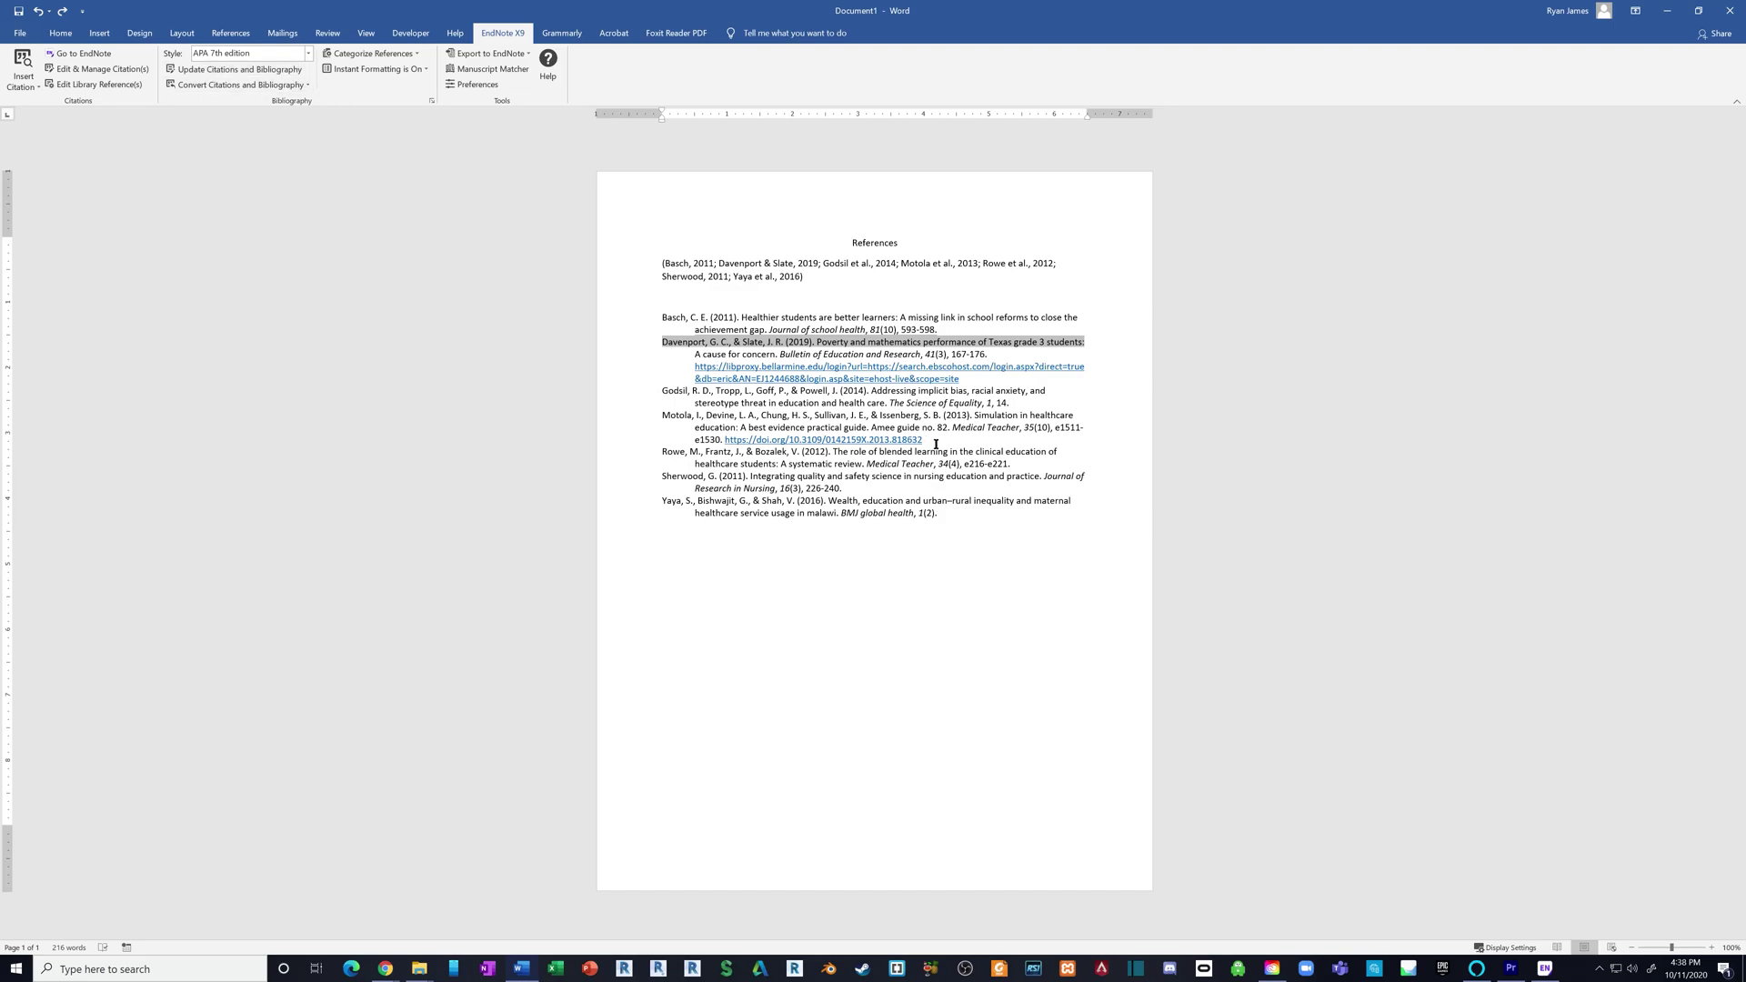
{"action": "left_click_drag", "start_coordinate": [945, 535], "coordinate": [1000, 546]}
{"action": "left_click", "coordinate": [984, 295]}
{"action": "left_click", "coordinate": [998, 544]}
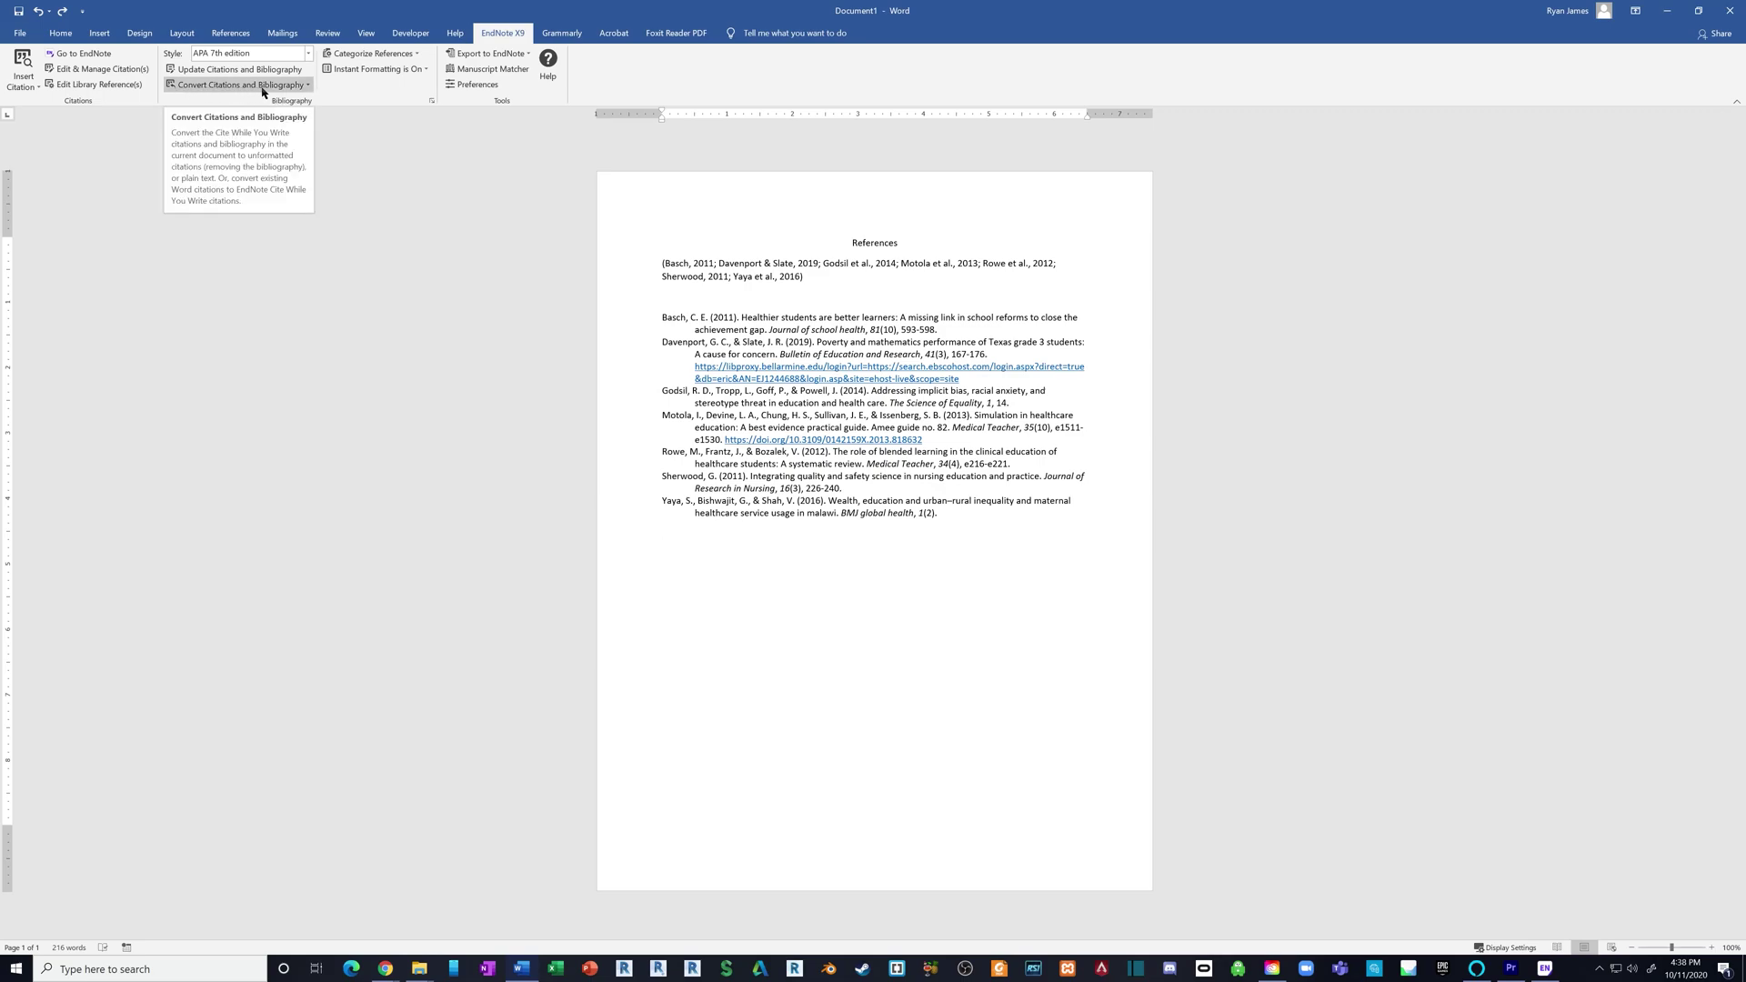
- Convert the citations and bibliography to plain text, continuing without saving
{"action": "left_click", "coordinate": [307, 84]}
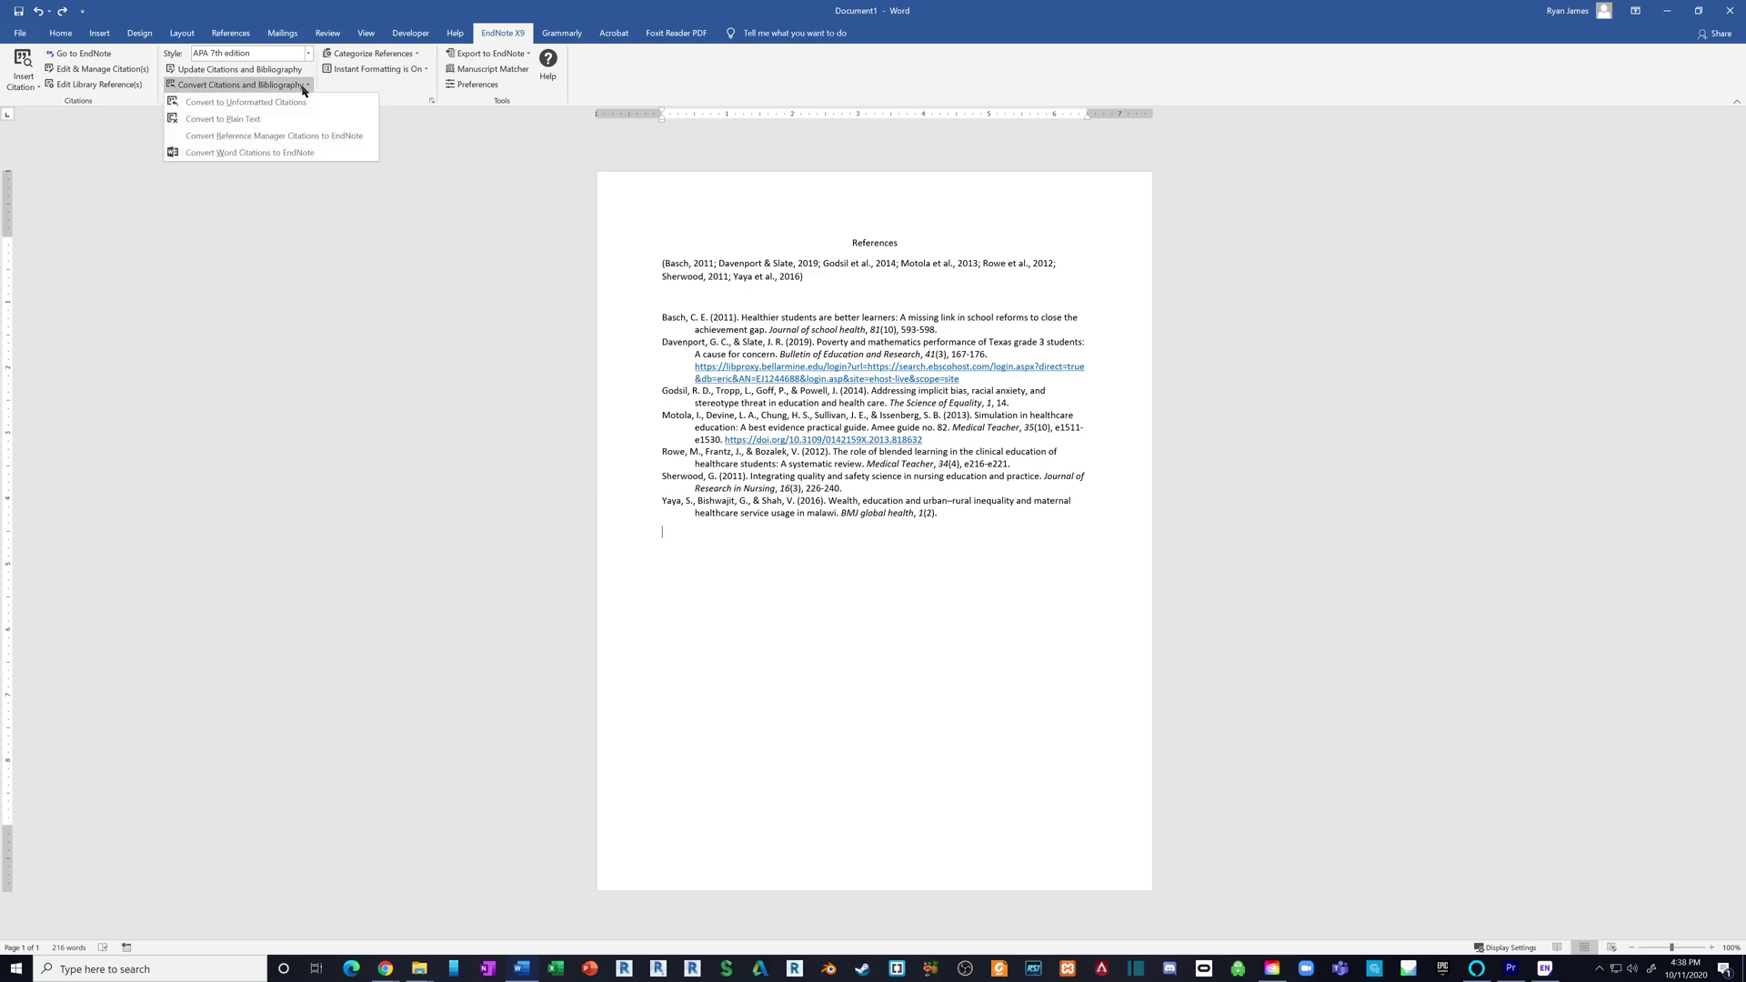
{"action": "left_click", "coordinate": [229, 124]}
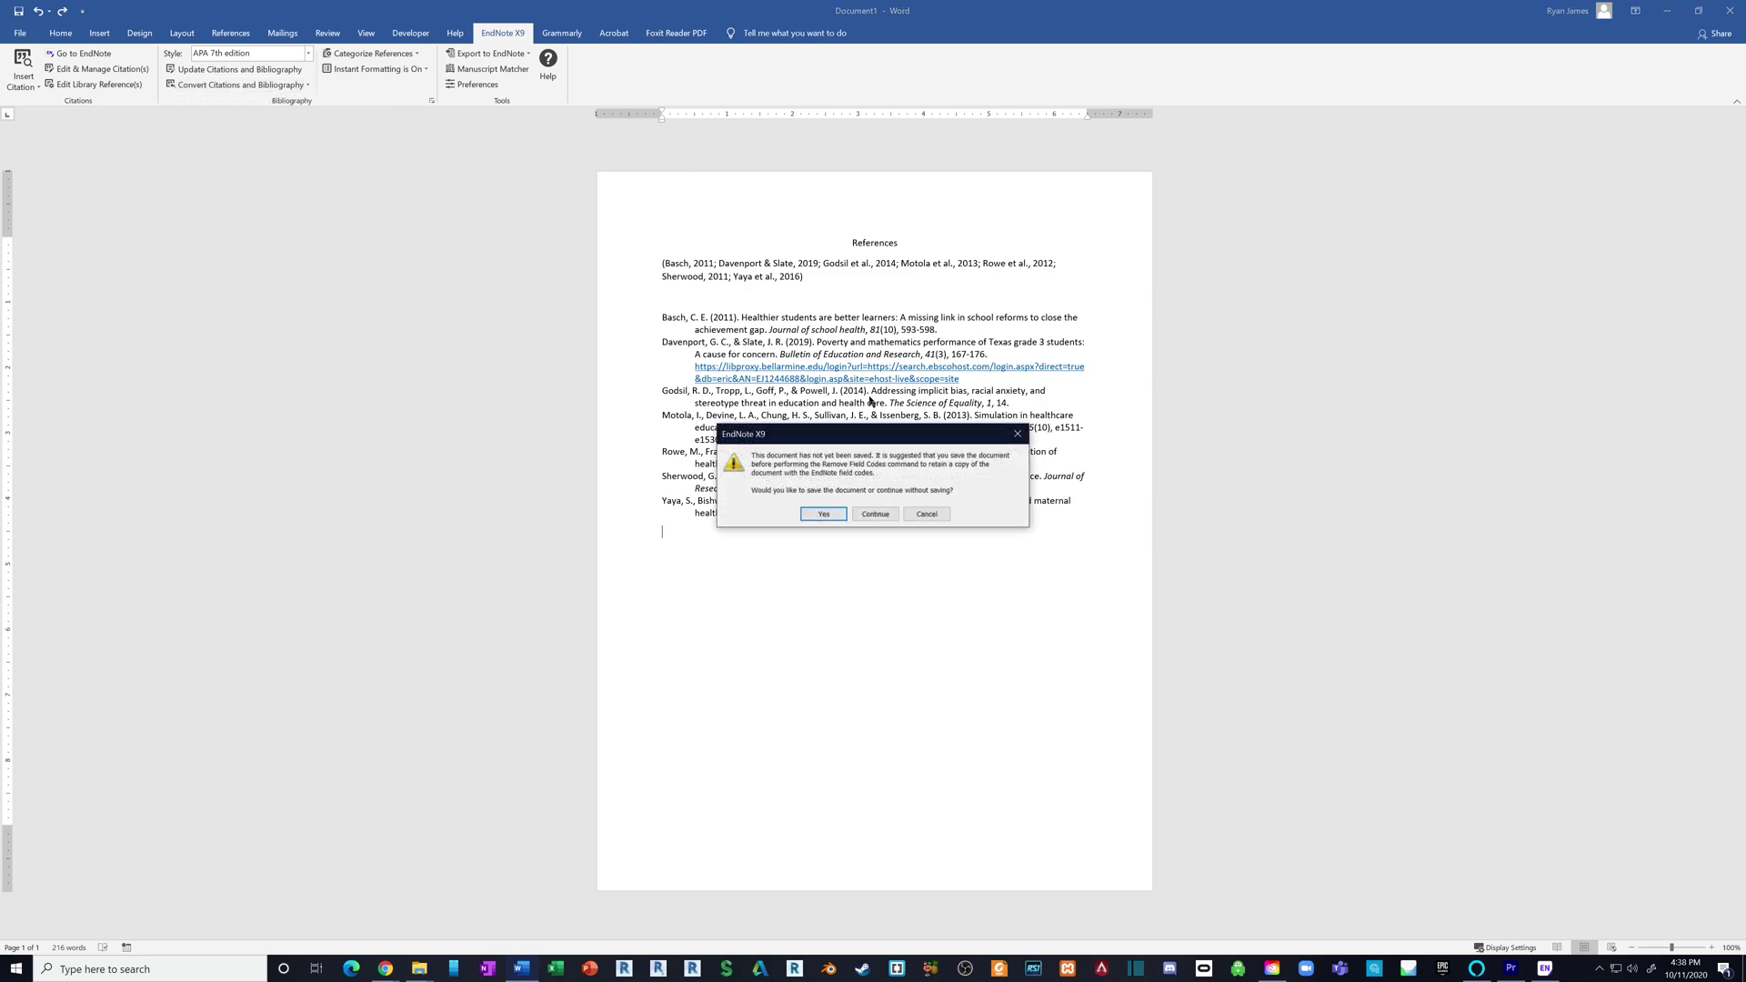
{"action": "left_click", "coordinate": [887, 515]}
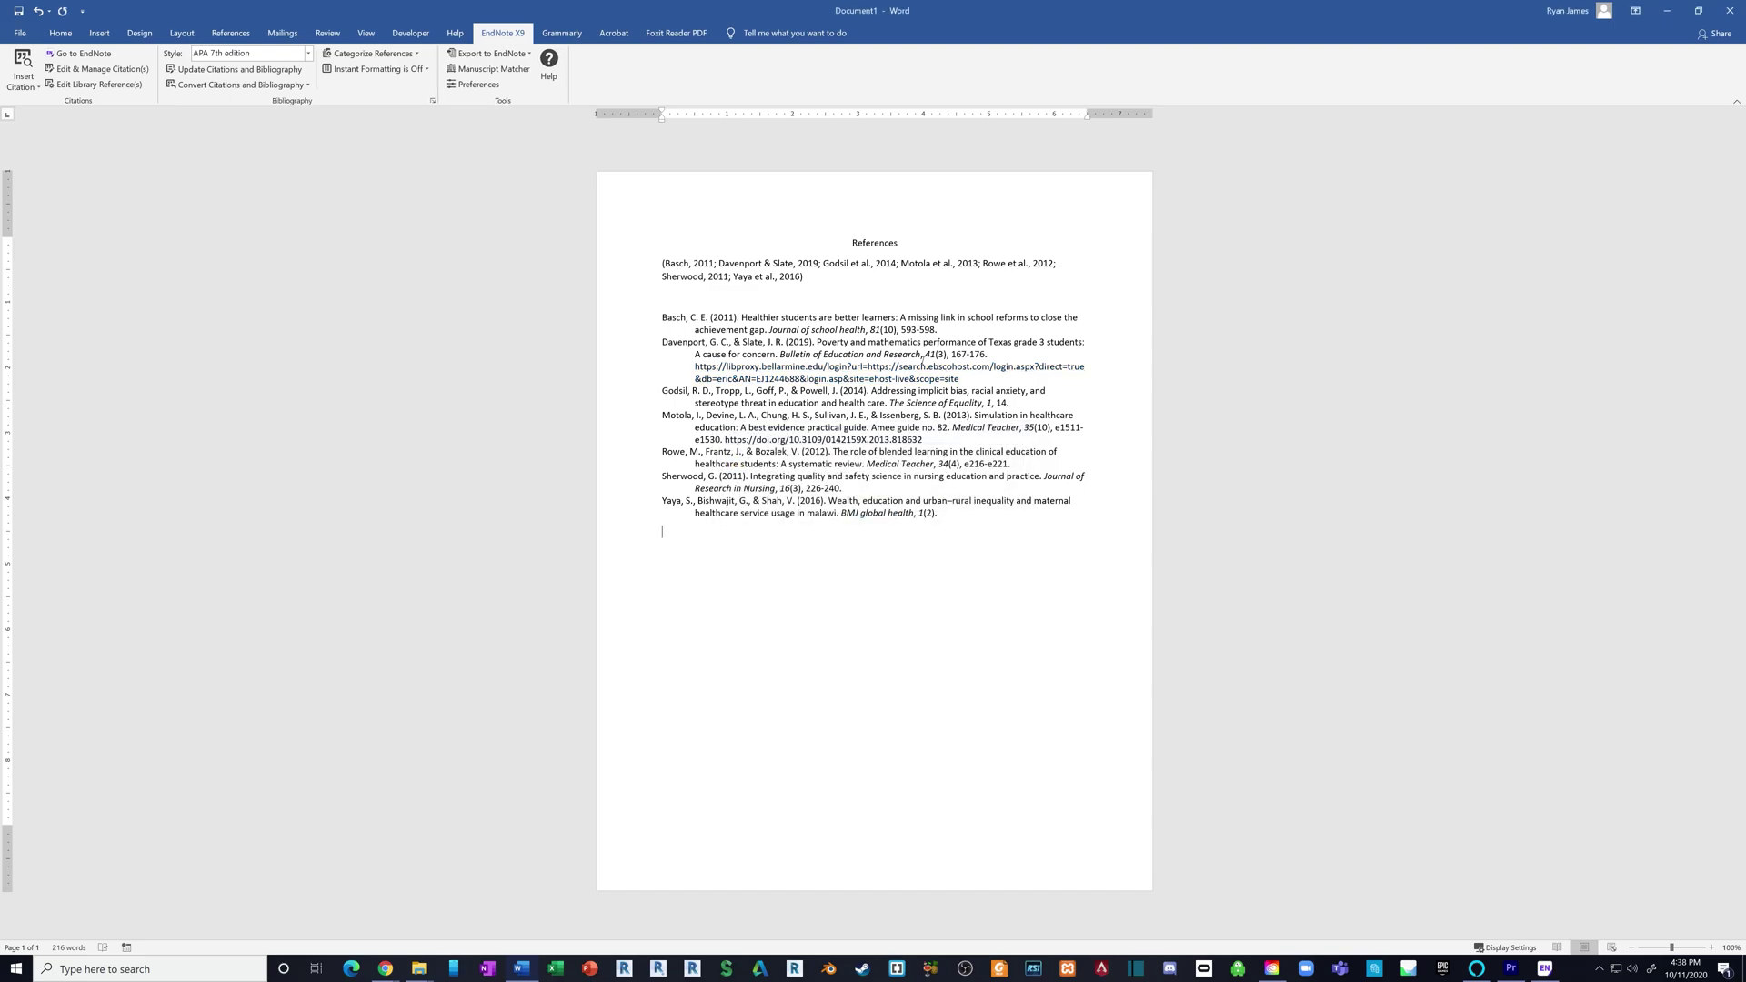
- Delete the Davenport reference's URL and select the in-text citation paragraph
{"action": "left_click", "coordinate": [941, 367]}
{"action": "left_click_drag", "start_coordinate": [898, 546], "coordinate": [694, 366]}
{"action": "left_click", "coordinate": [842, 500]}
{"action": "double_click", "coordinate": [714, 371]}
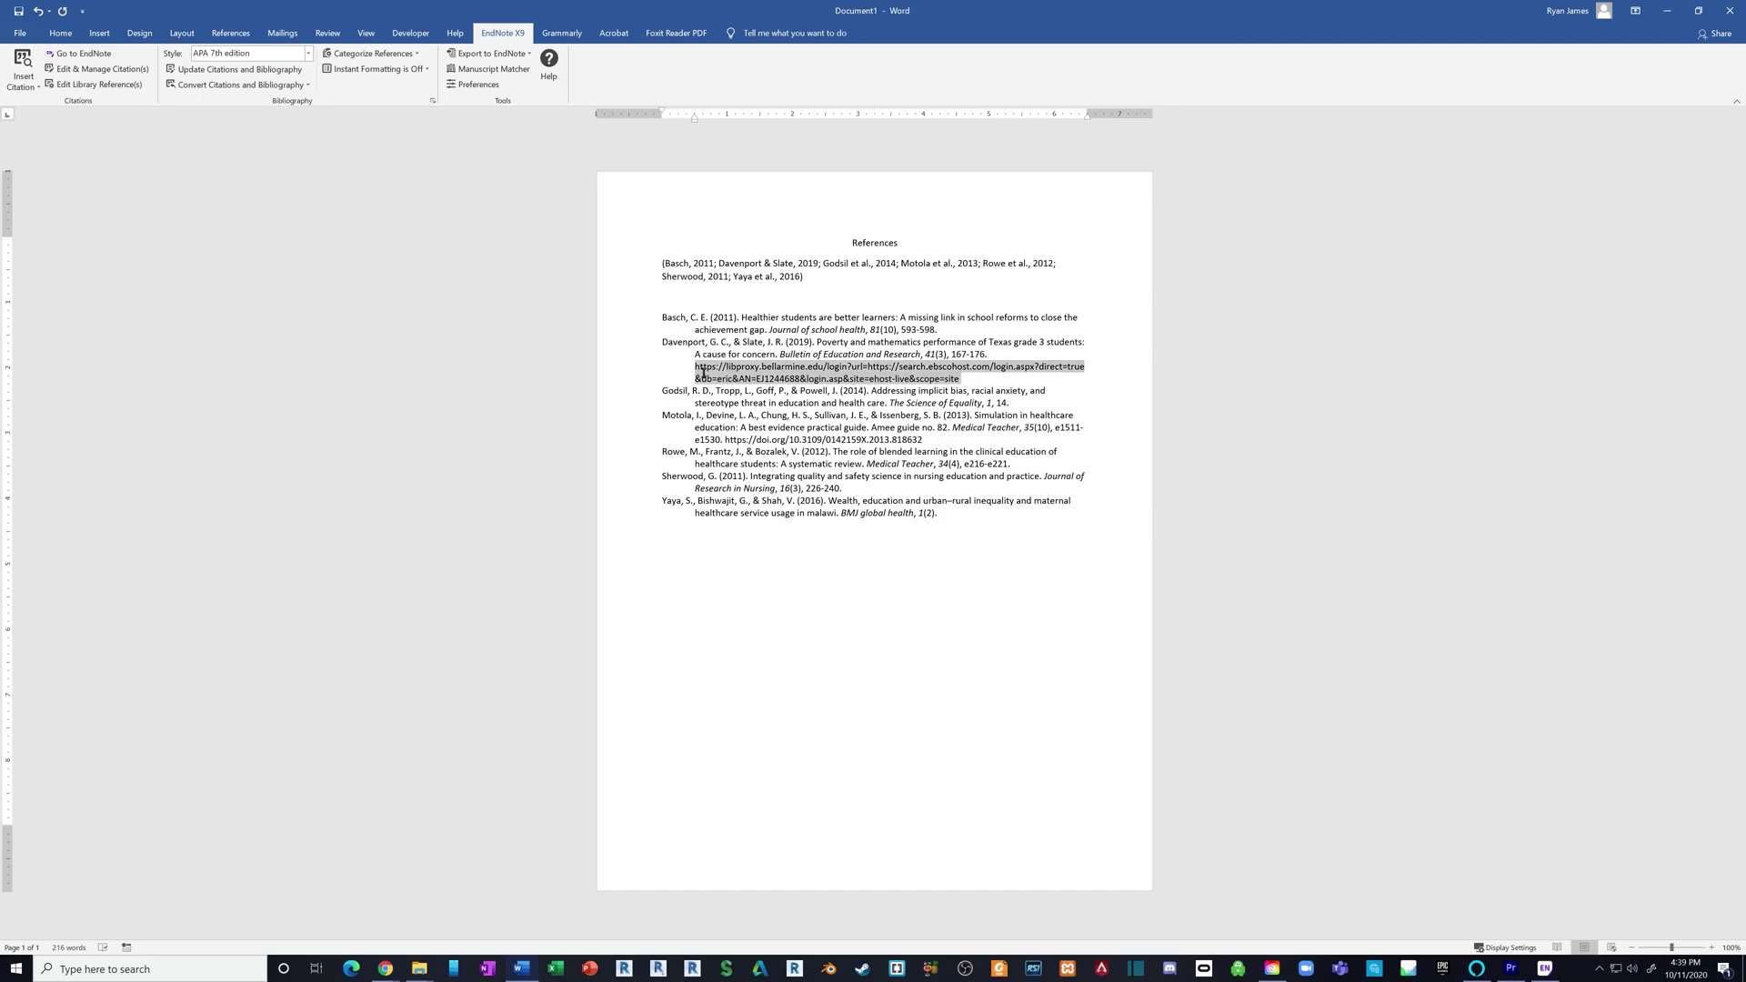
{"action": "key", "text": "BackSpace"}
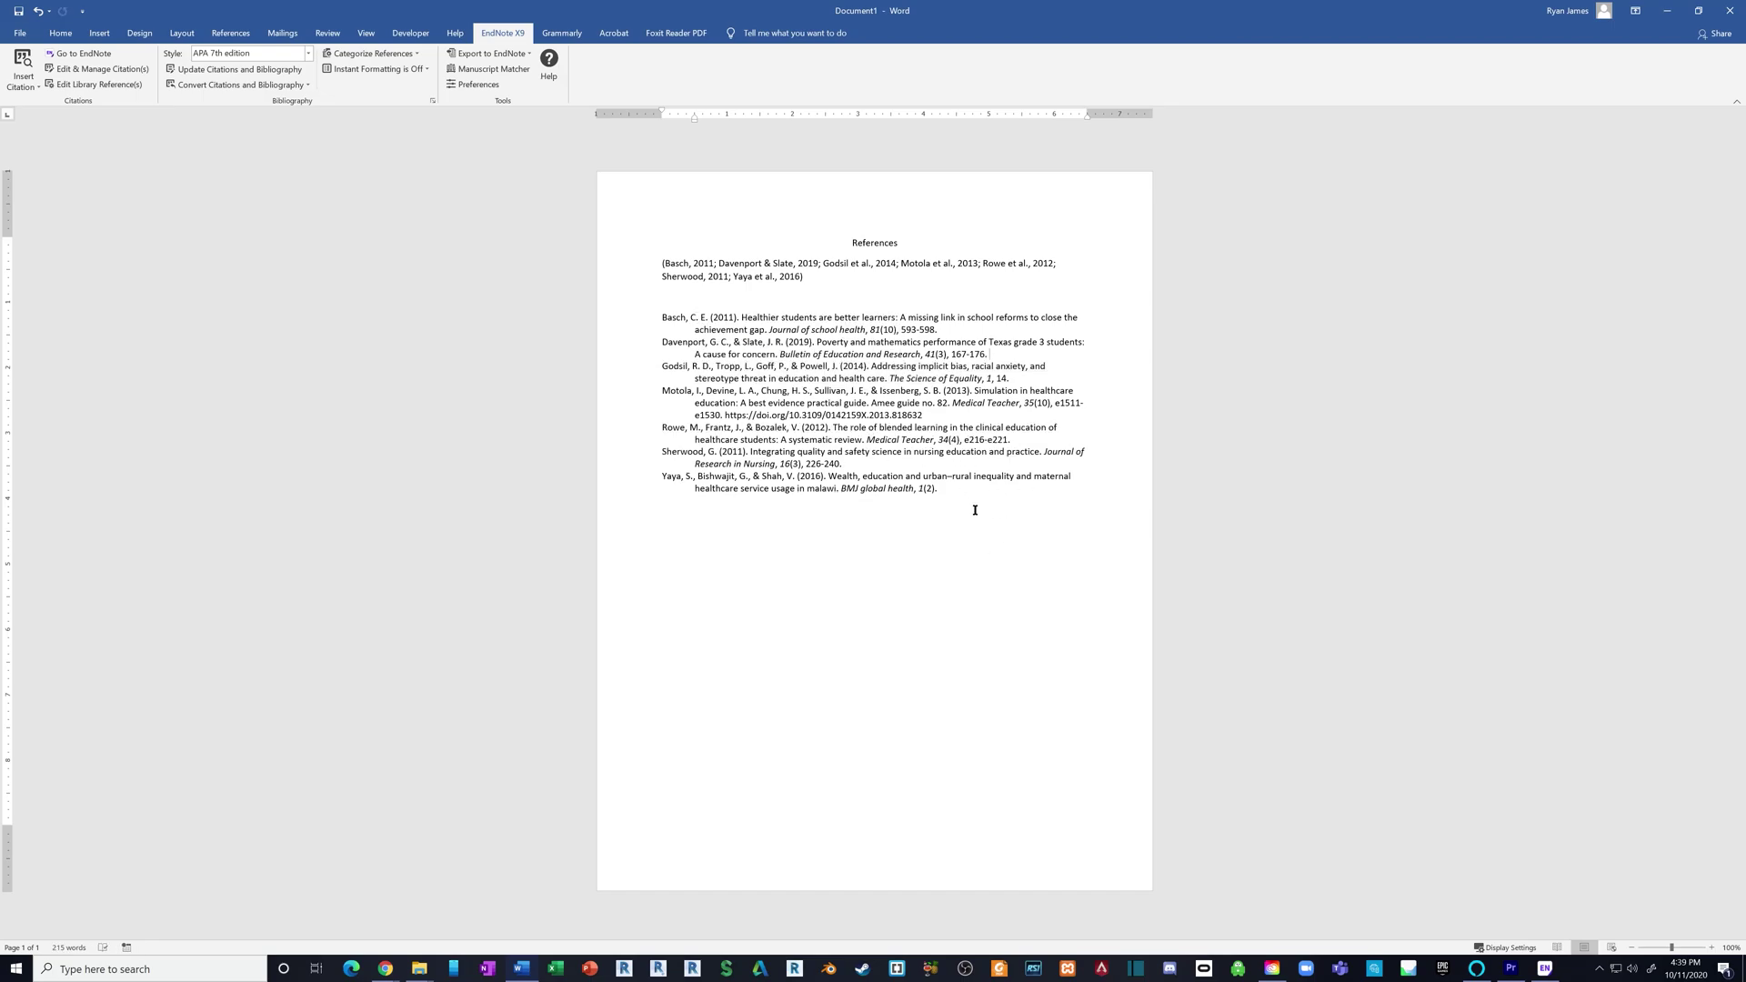
{"action": "left_click_drag", "start_coordinate": [648, 277], "coordinate": [648, 264]}
- Remove the citation paragraph and blank lines, then give the seven references 2.0 line spacing
{"action": "key", "text": "BackSpace"}
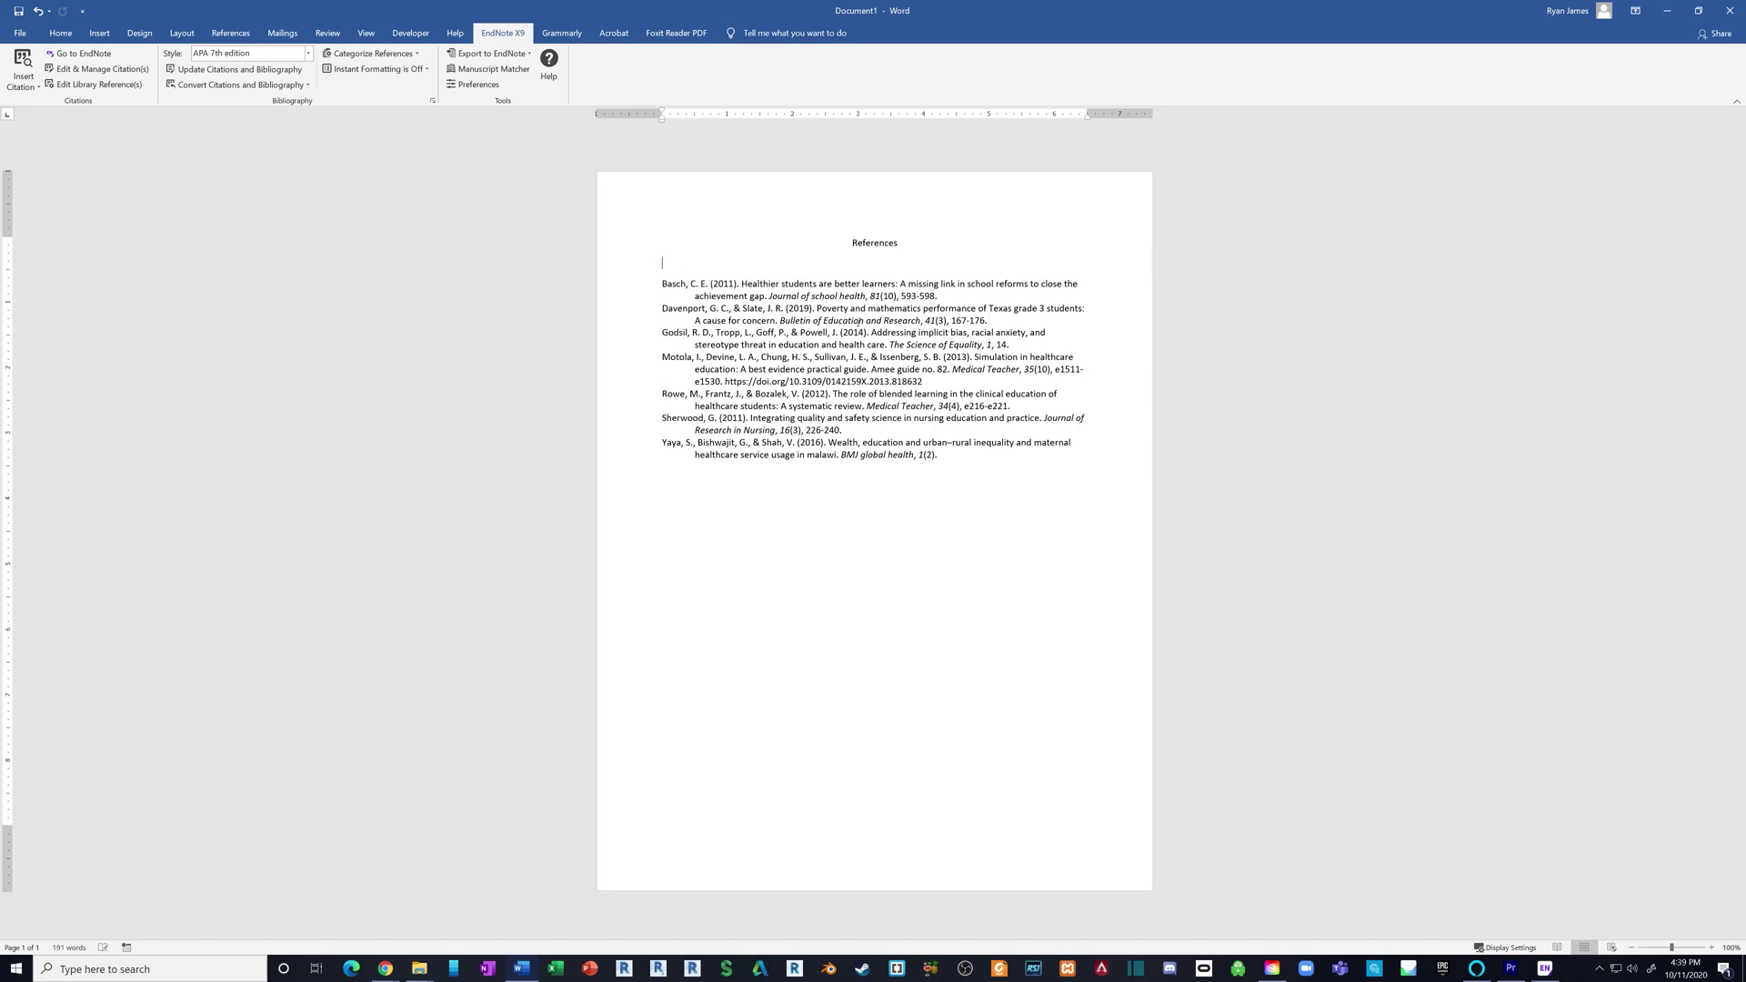
{"action": "key", "text": "Delete"}
{"action": "key", "text": "Delete"}
{"action": "left_click_drag", "start_coordinate": [962, 445], "coordinate": [616, 273]}
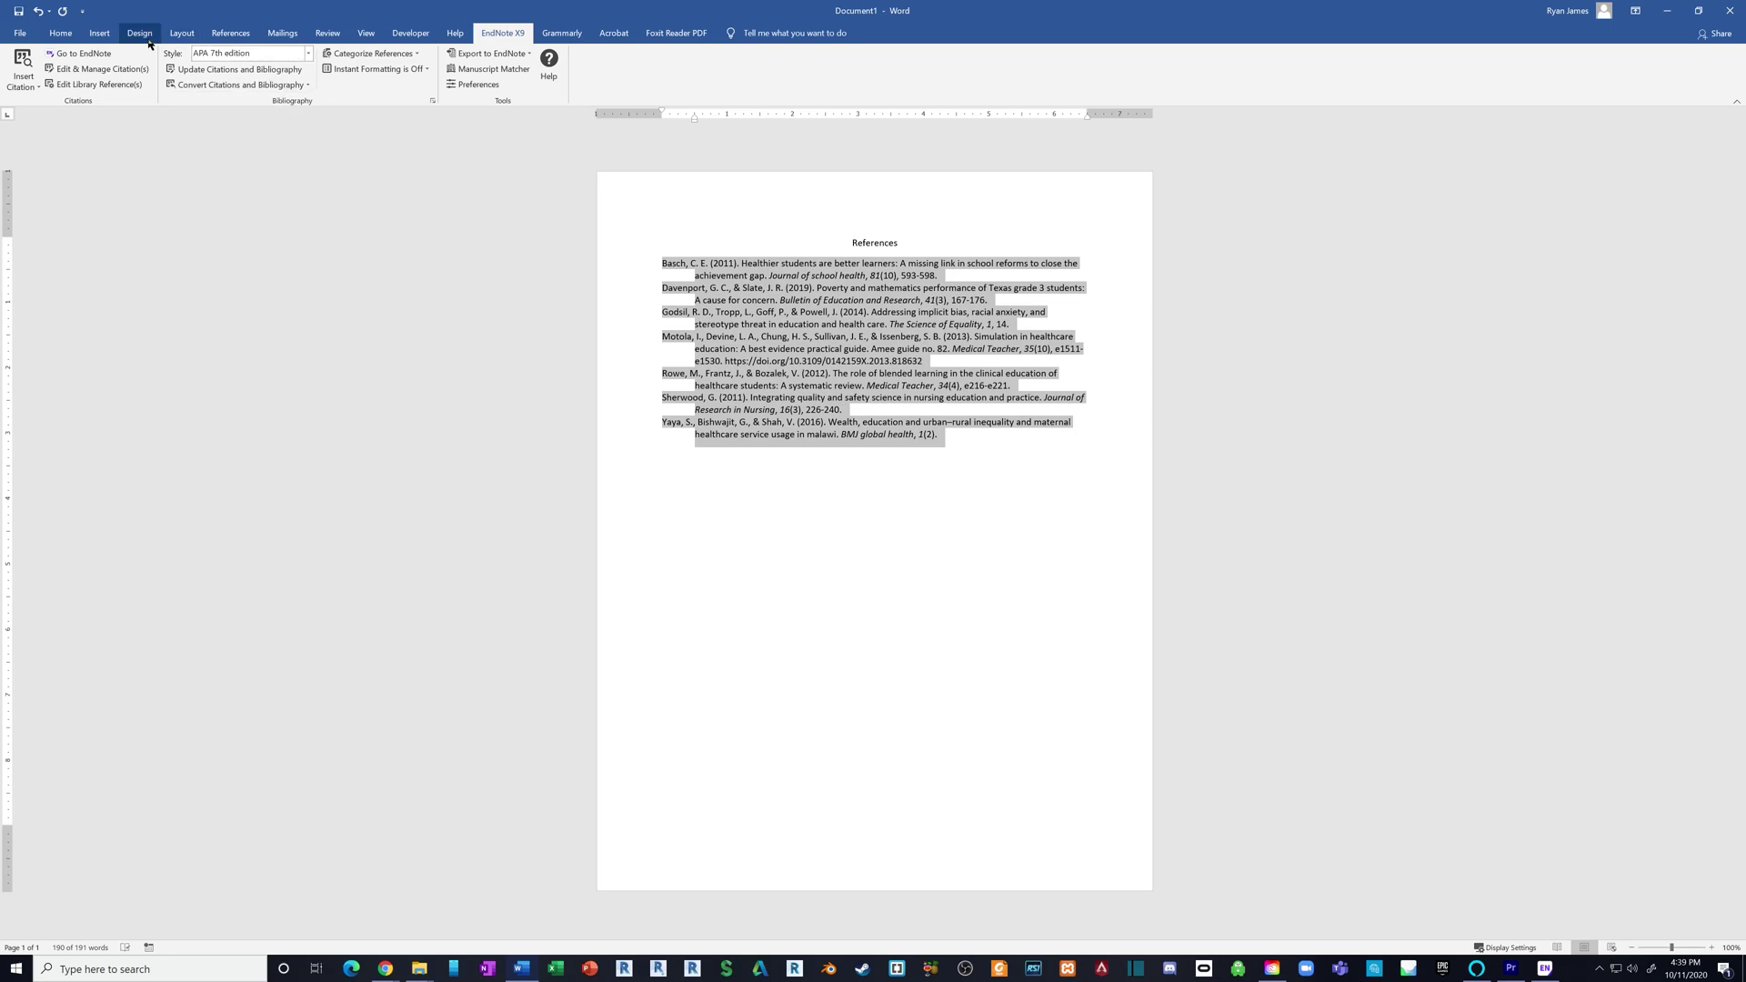
{"action": "left_click", "coordinate": [60, 33]}
{"action": "left_click", "coordinate": [360, 84]}
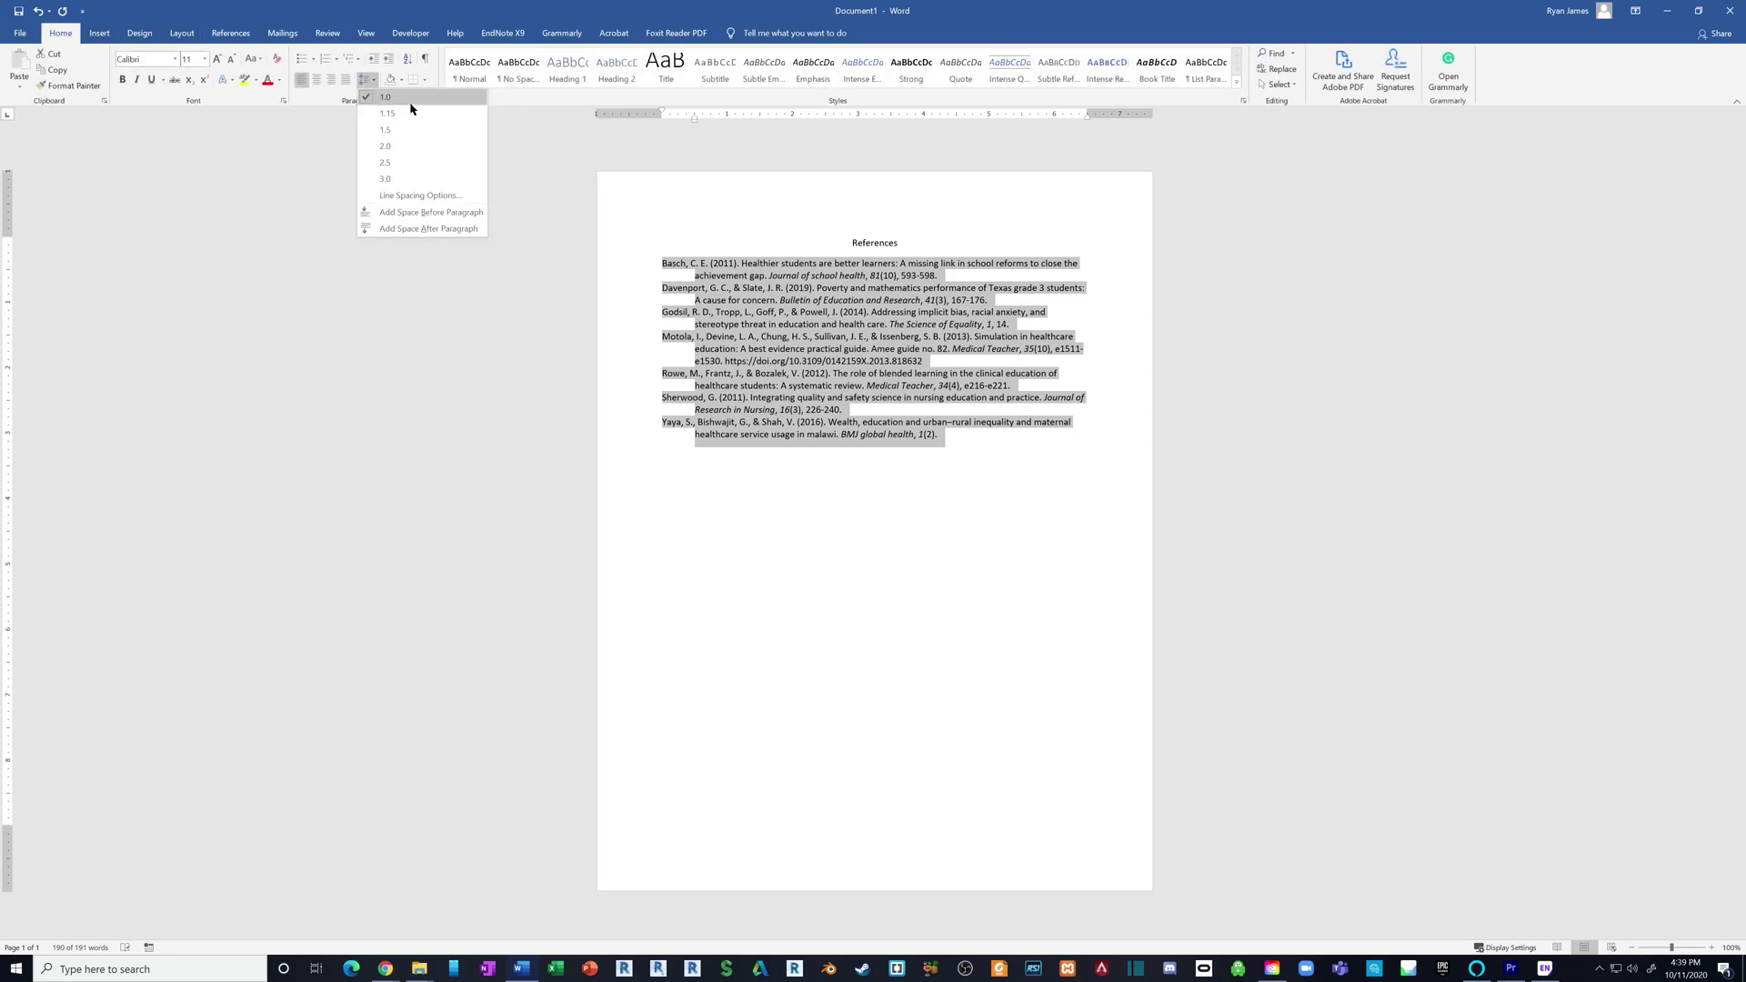
{"action": "left_click", "coordinate": [382, 156]}
{"action": "left_click", "coordinate": [1049, 587]}
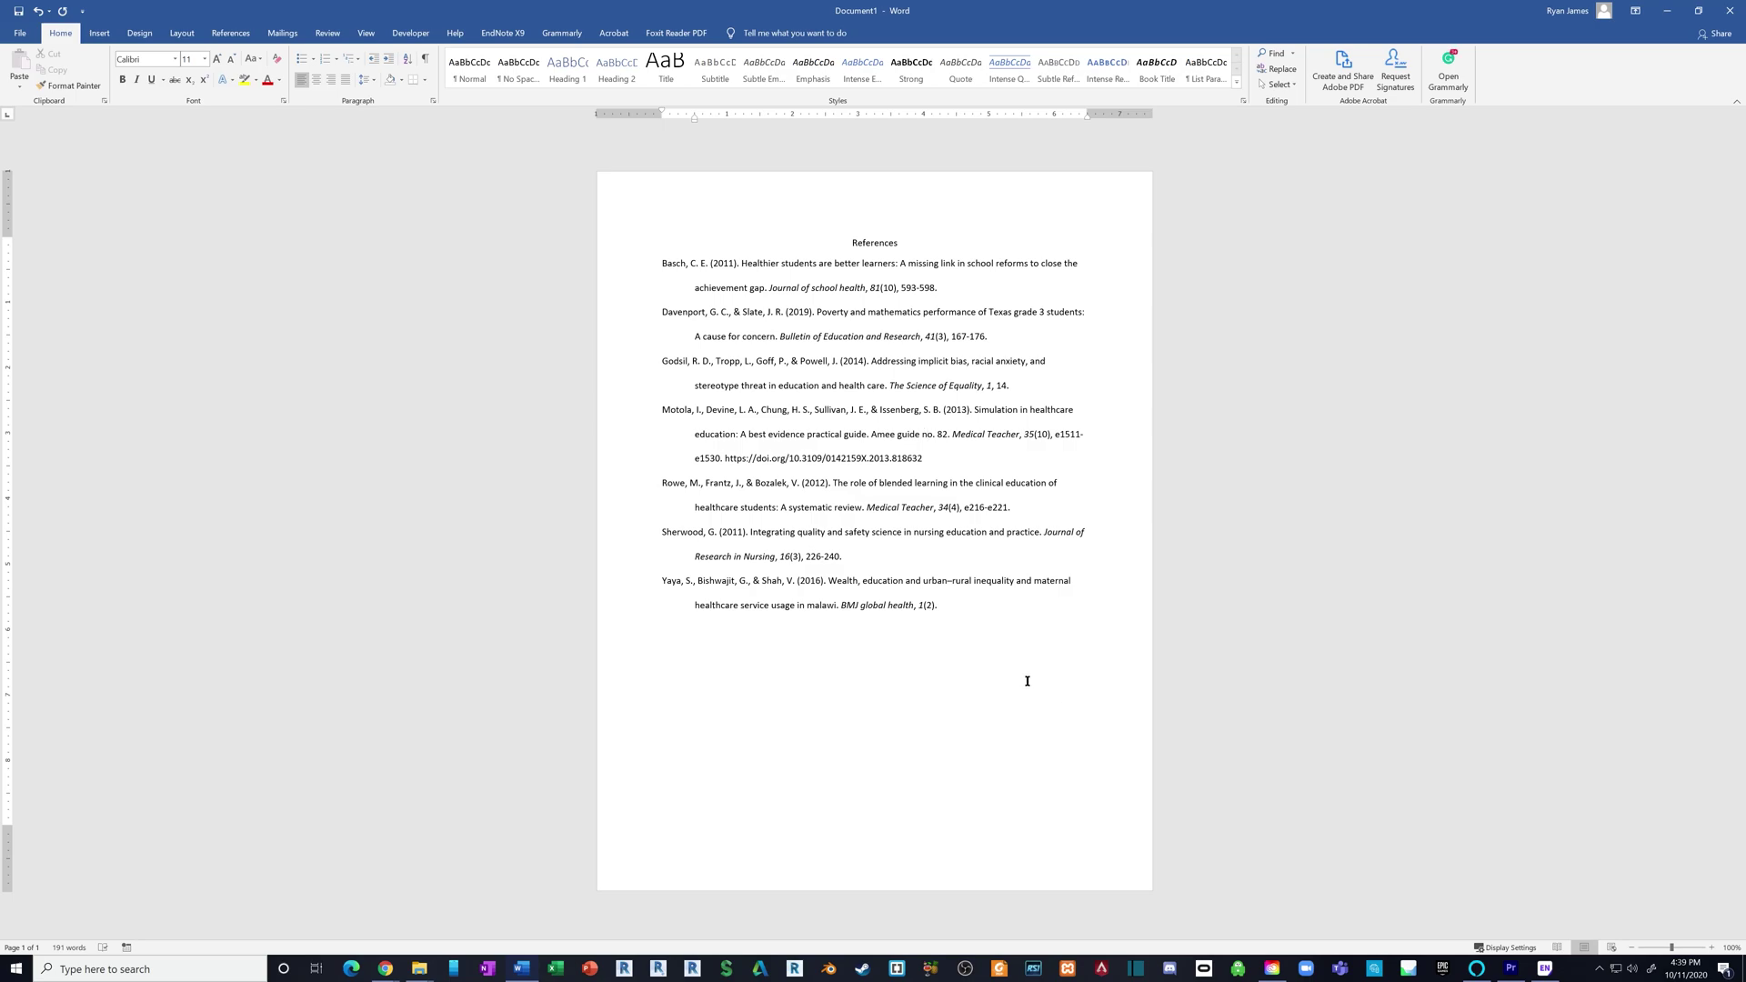
- Make the 'References' heading bold
{"action": "double_click", "coordinate": [874, 242]}
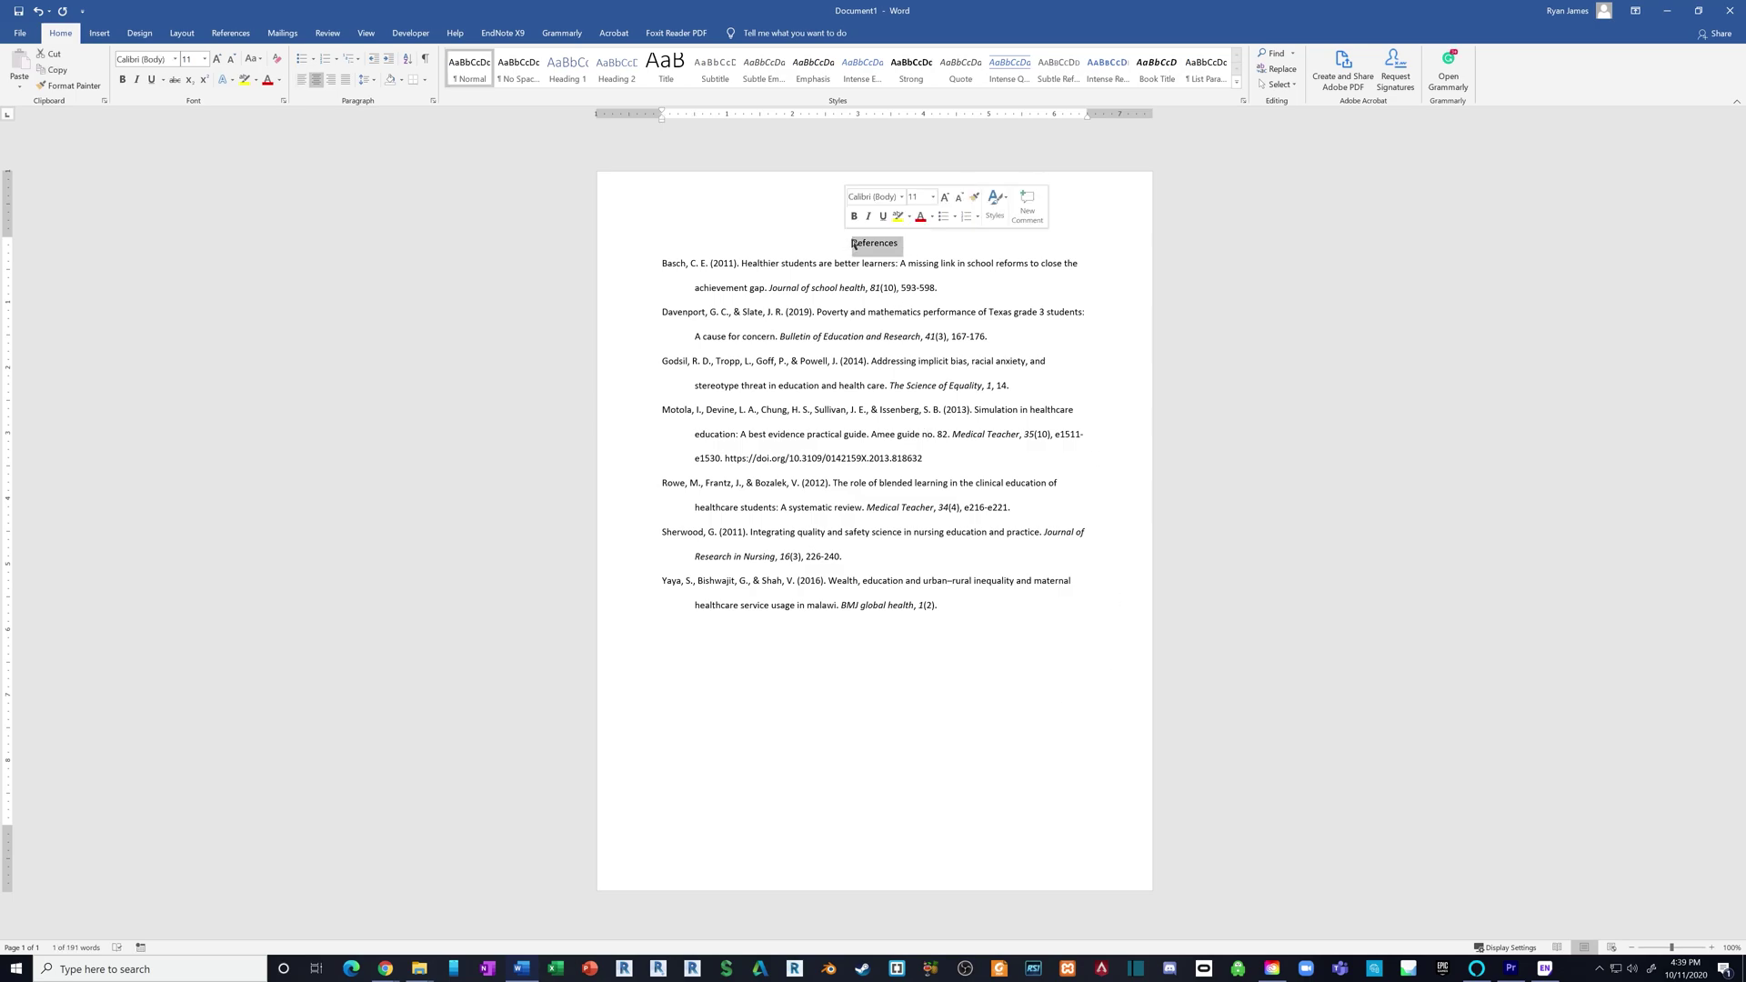
{"action": "key", "text": "ctrl+b"}
{"action": "left_click", "coordinate": [1028, 580]}
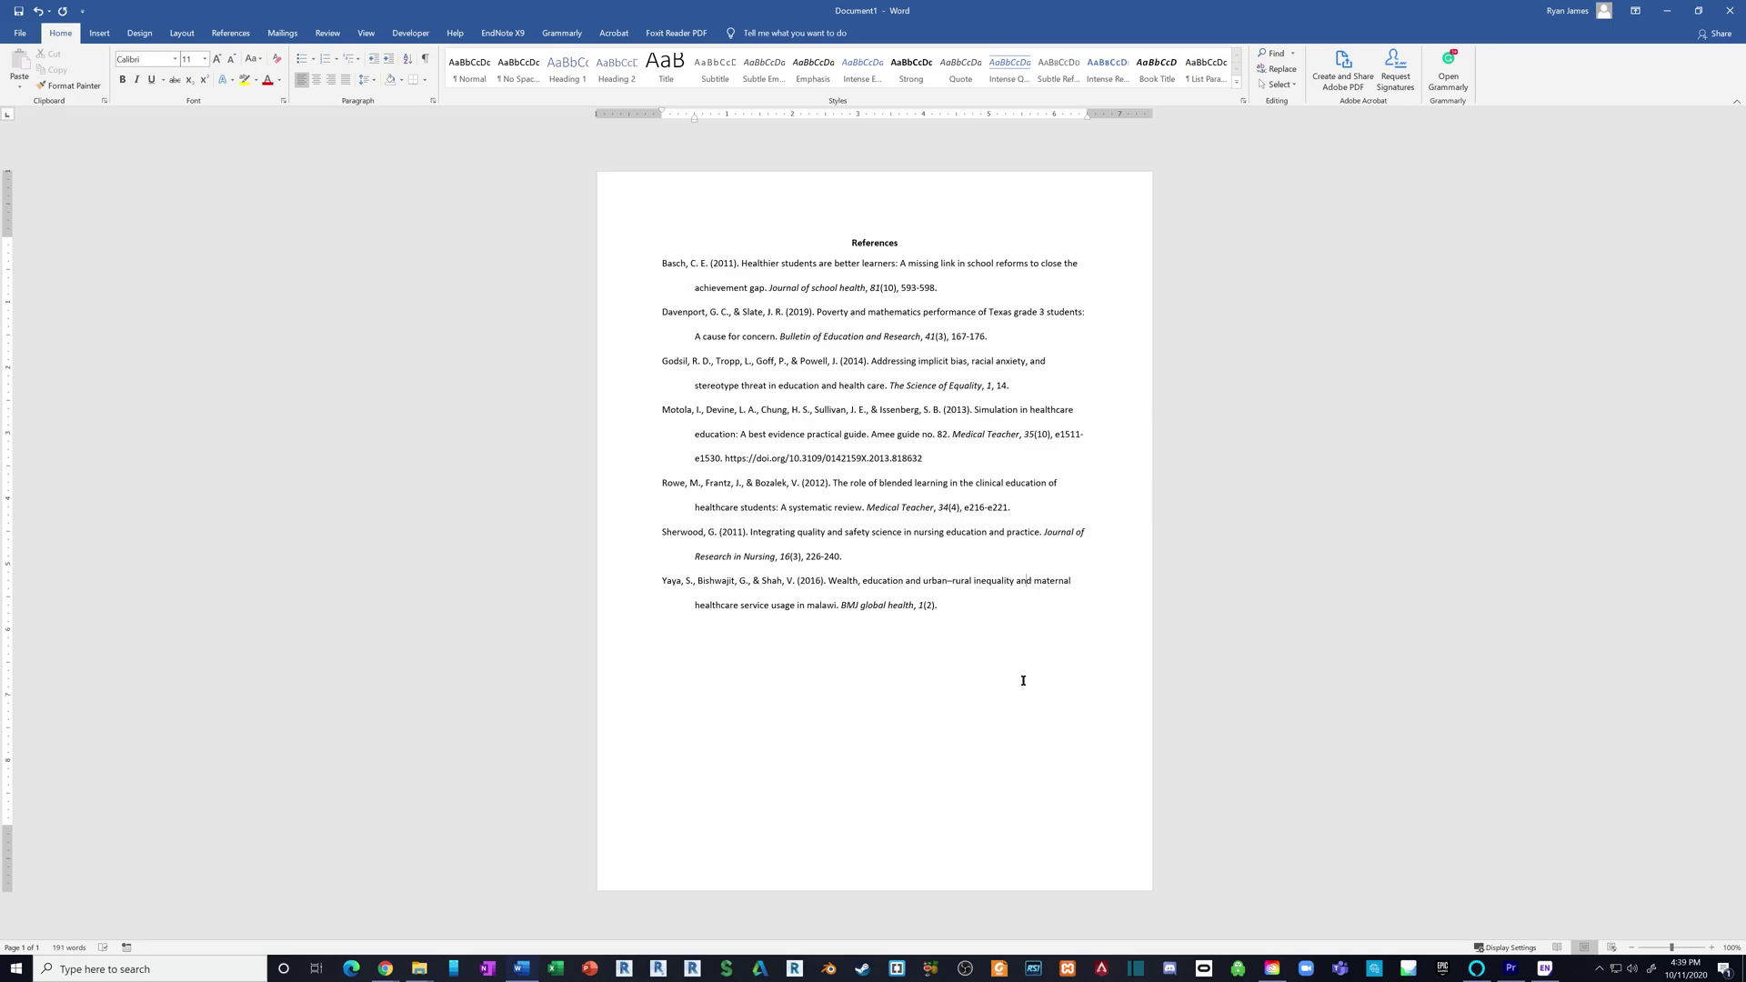